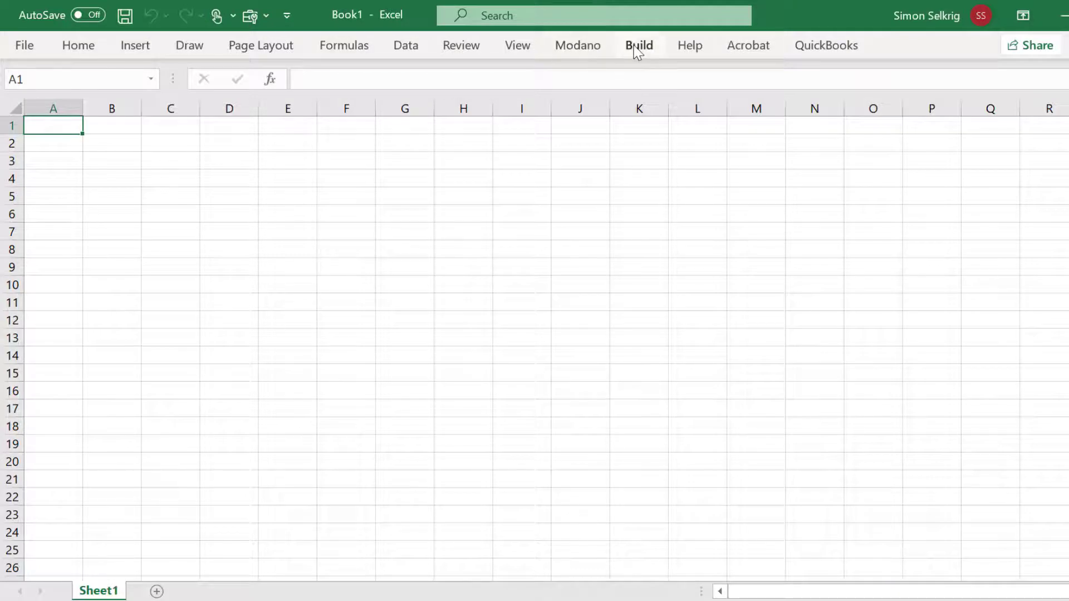
Create a new empty Modano module file.
left_click(638, 47)
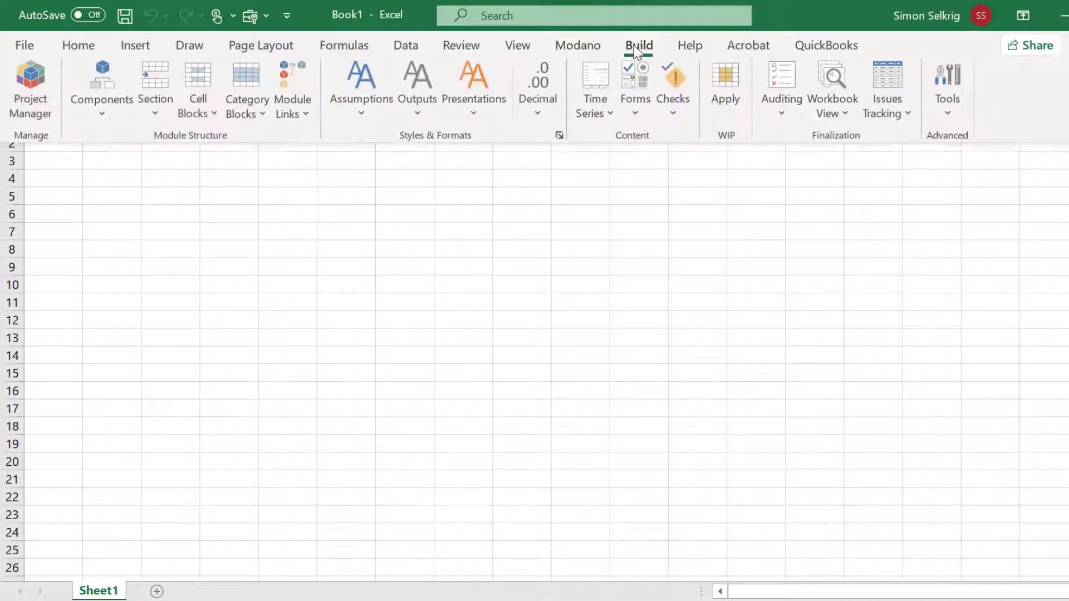
left_click(584, 44)
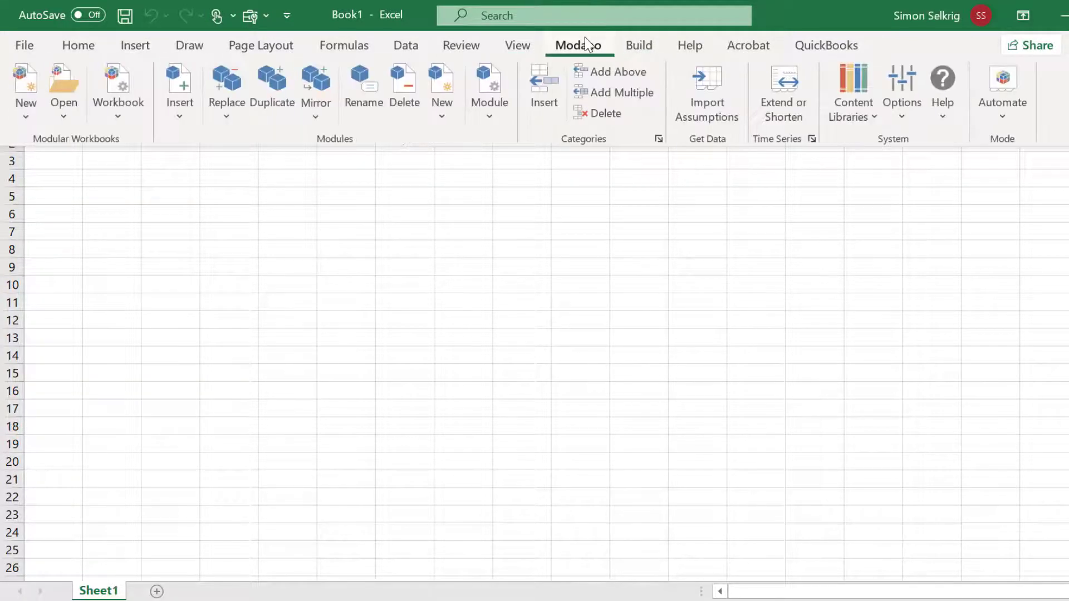
left_click(447, 115)
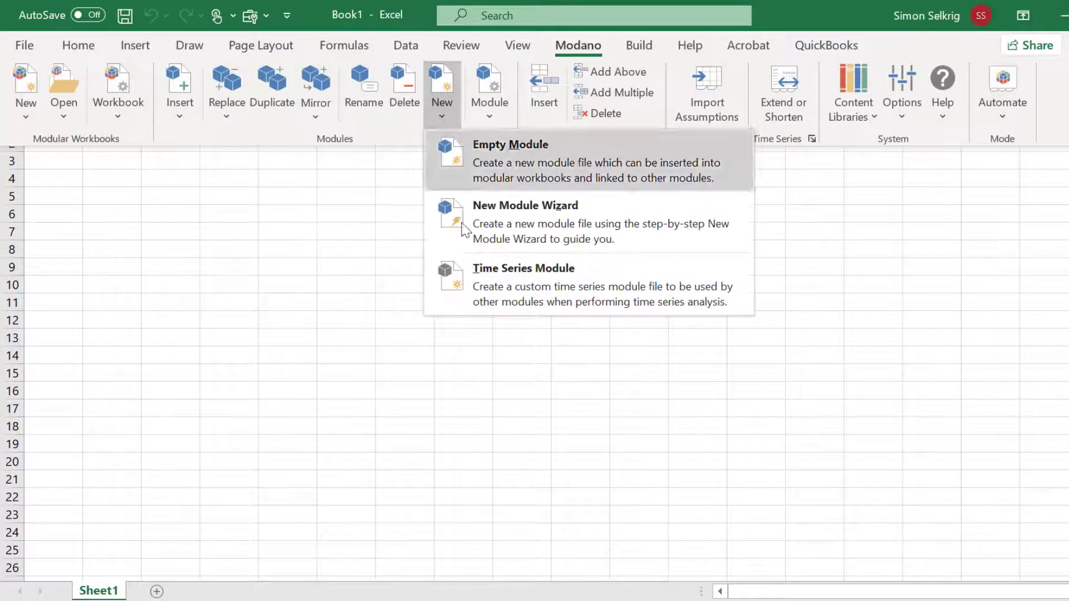
left_click(470, 166)
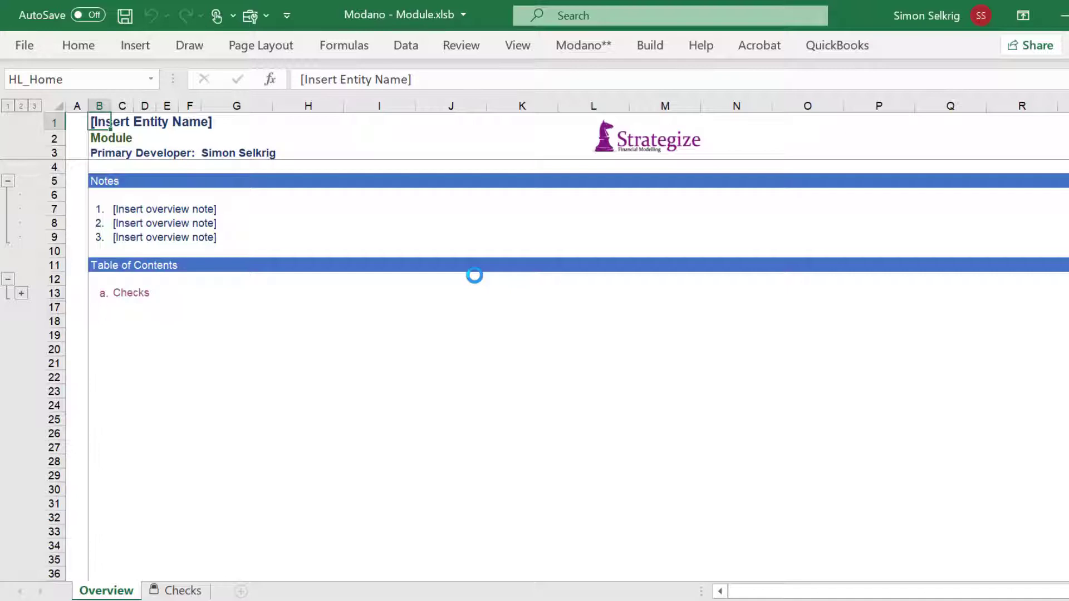
Enter "Strategize Financial Modelling" as the entity name on the Overview sheet.
type("Strategiz")
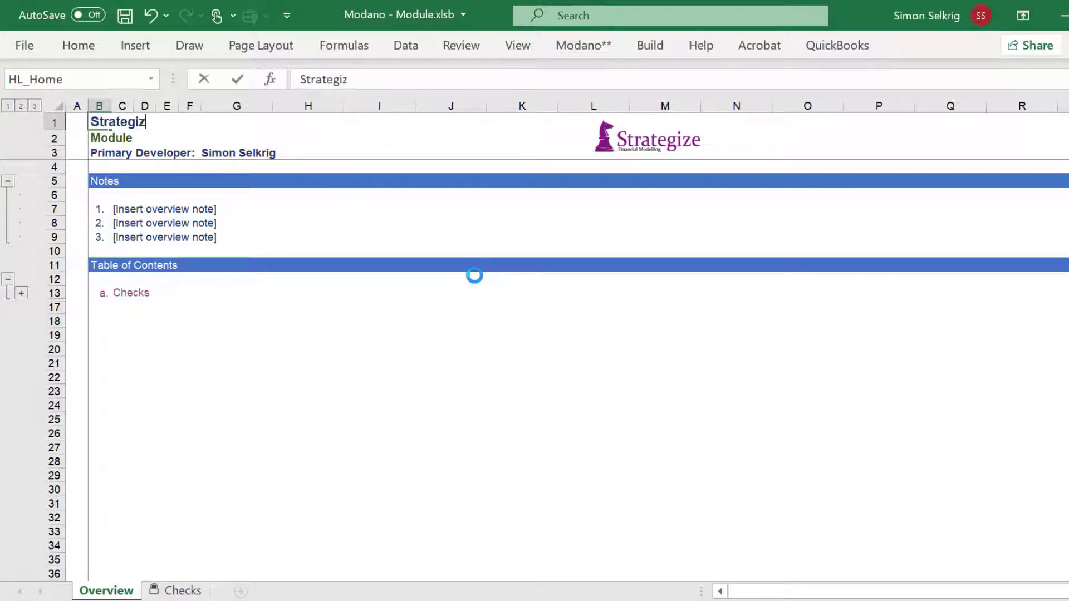
type("e Financial Modelli")
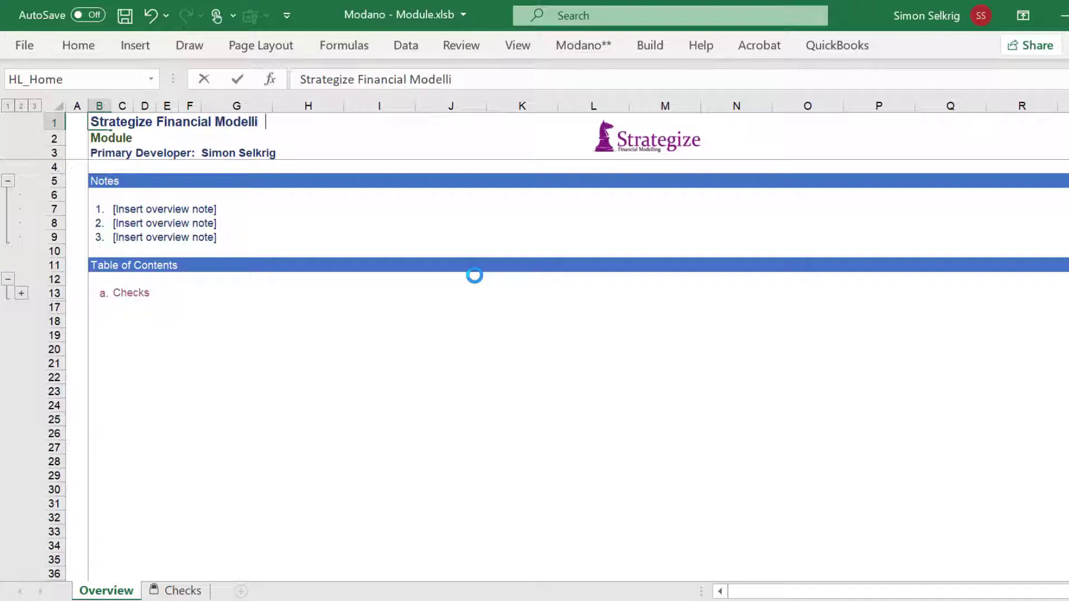
type("ng")
key("Return")
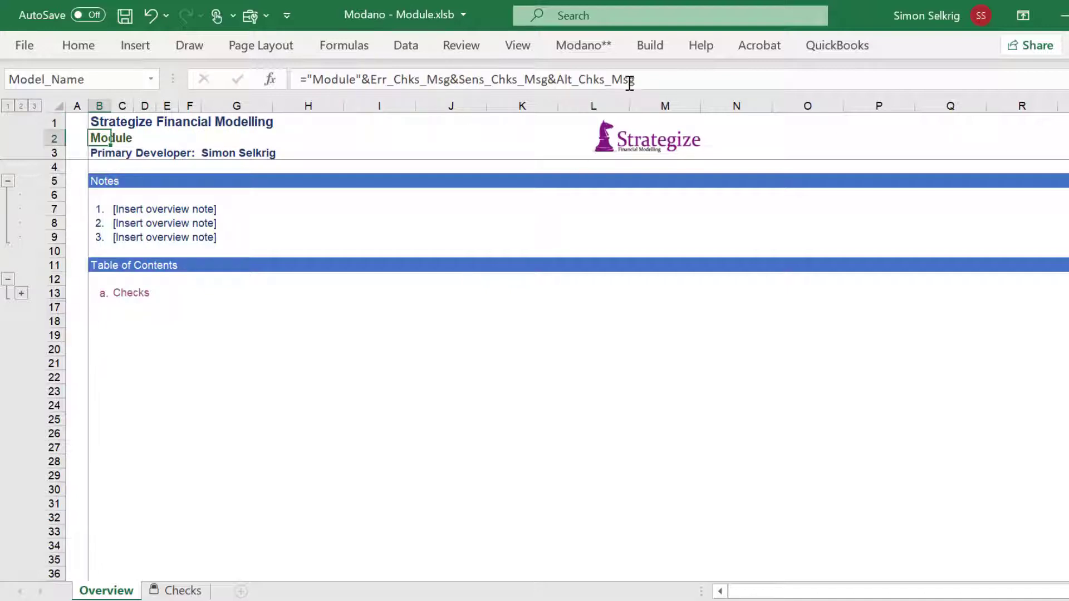
In the Project Manager, edit the module's properties: name "Revenue (Multi Currency)", generic name "Revenue", prefix "Rev" and order index 500.
left_click(653, 49)
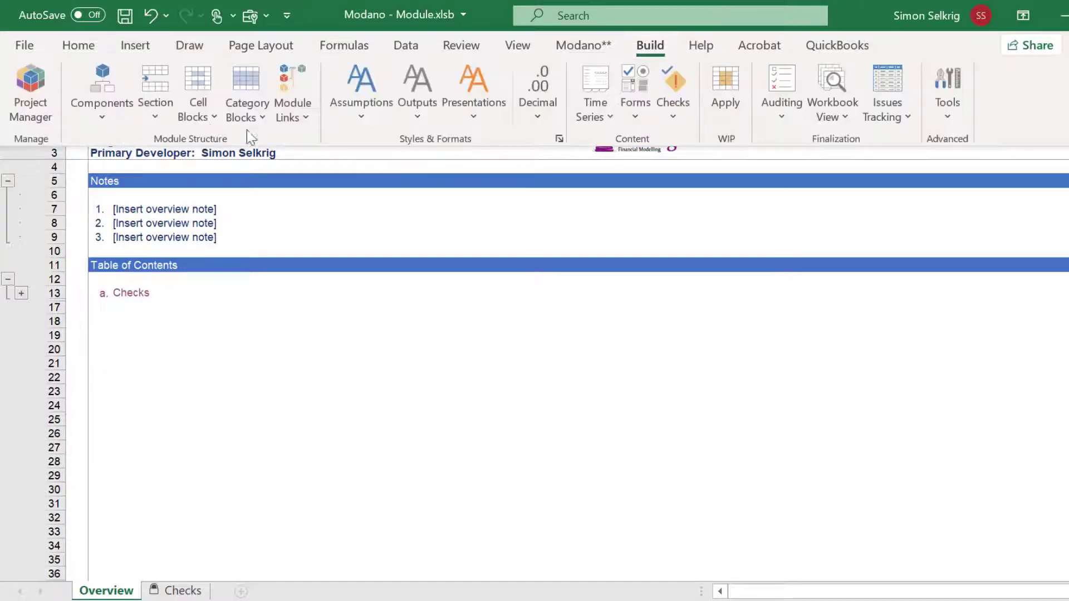
left_click(42, 104)
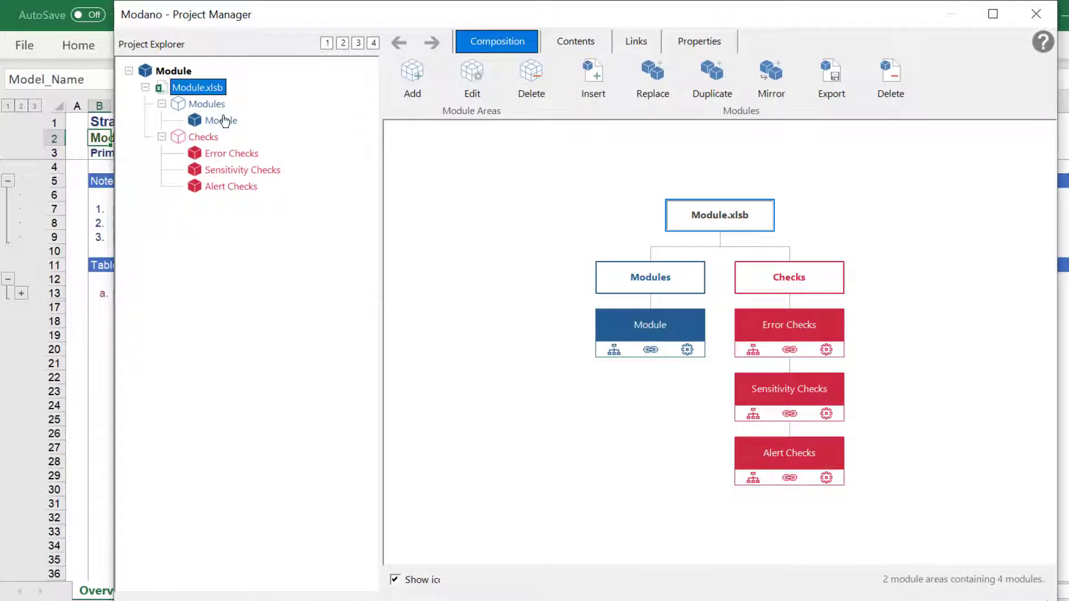
left_click(224, 122)
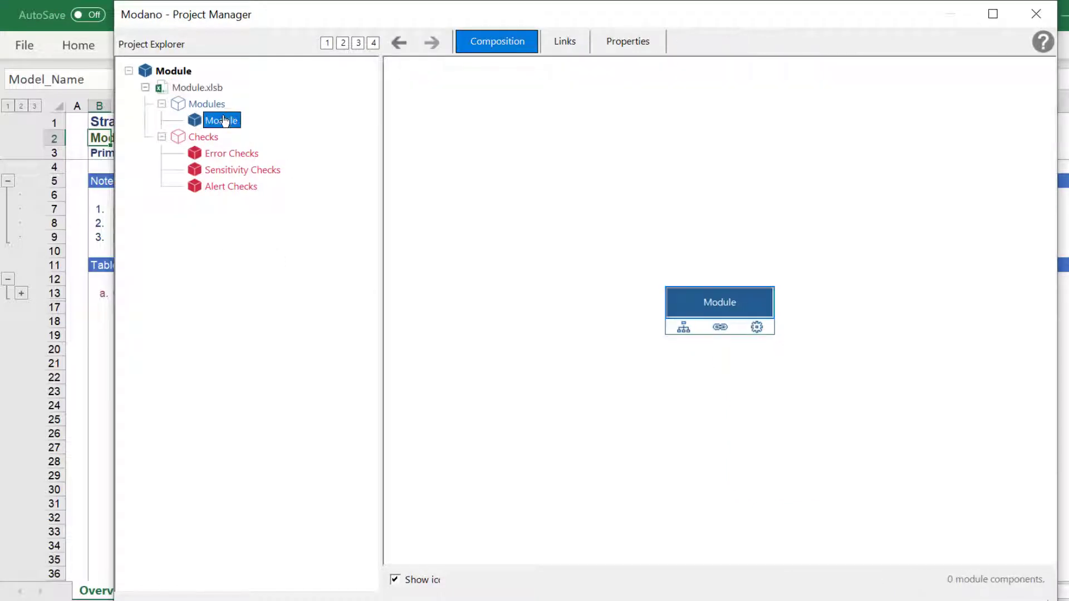
left_click(614, 49)
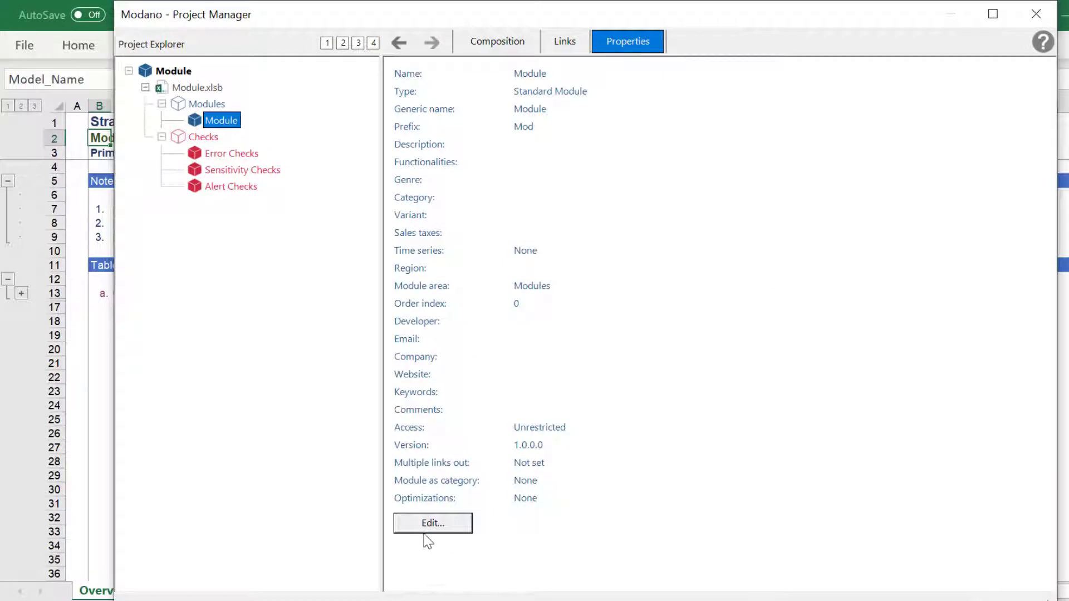
left_click(423, 529)
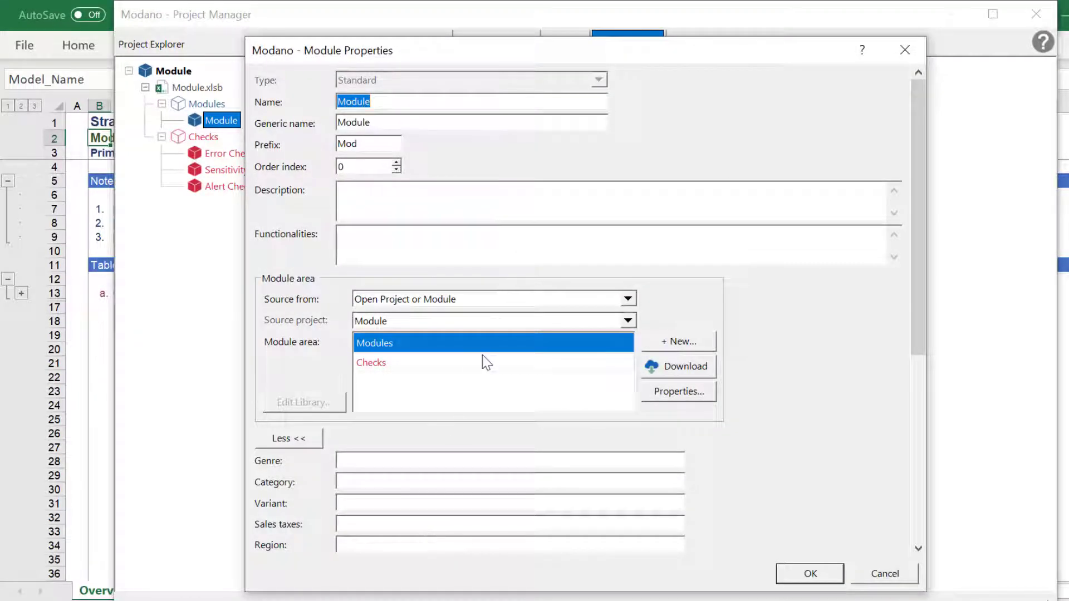
type("Revenue (")
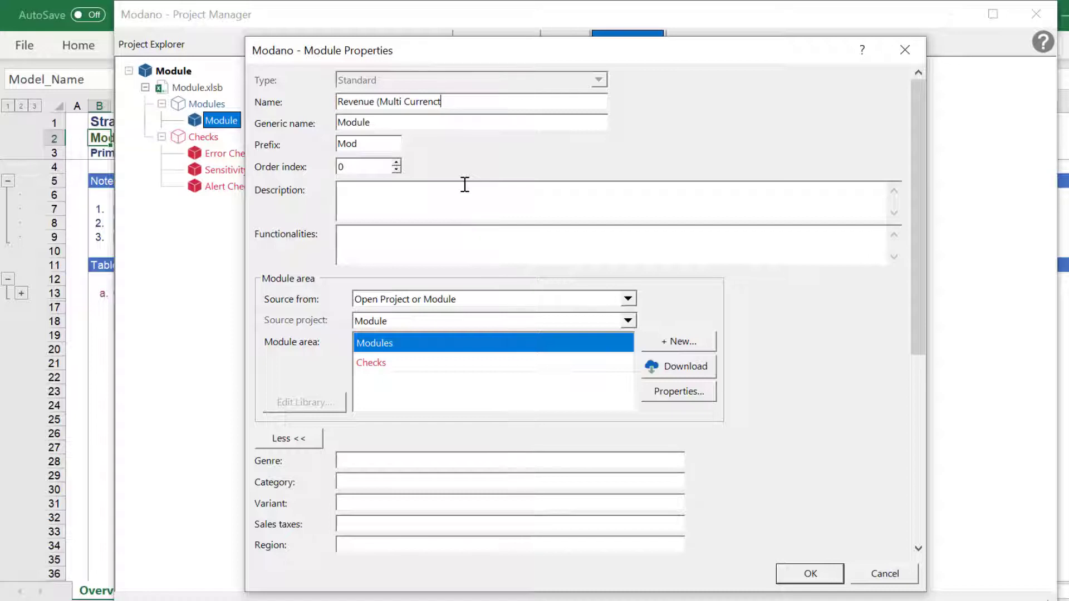
type(")")
left_click_drag(375, 122, 327, 118)
type("Revenue")
key("Tab")
type("R")
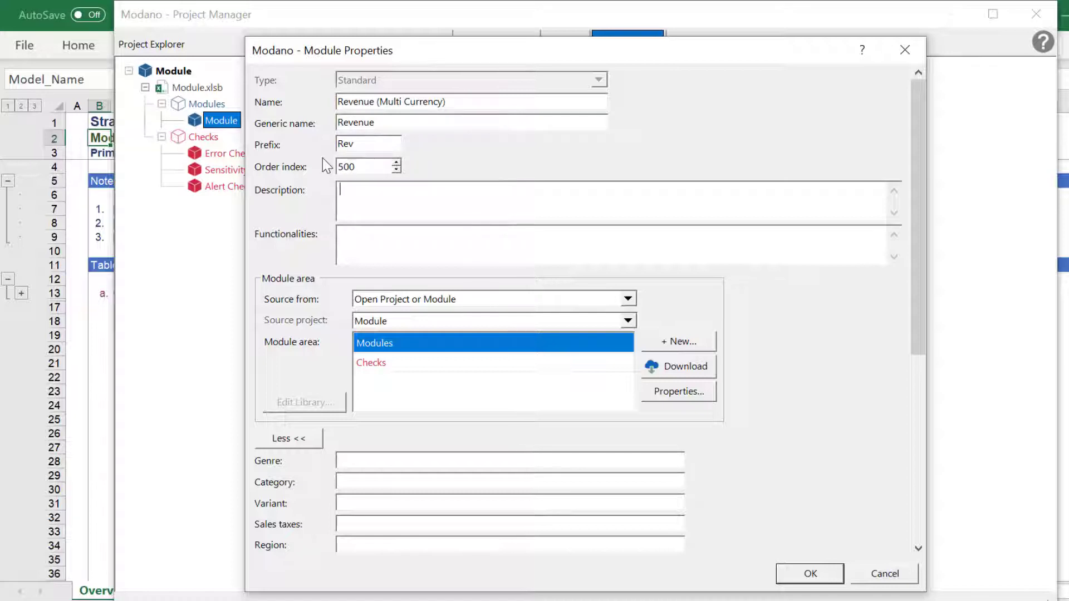
Set the module's description to "Calculates revenue for a number of foreign currencies revenue categories over a number of time series periods.".
type("alculates revenue for a number of foreign currencies")
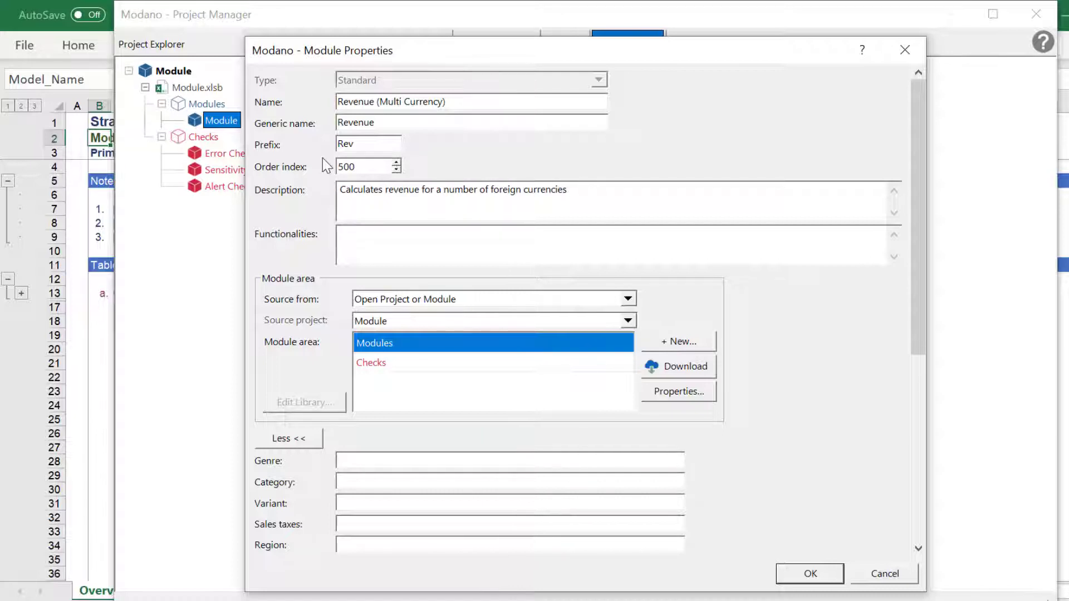
type(" revenue categories over a number of time series ")
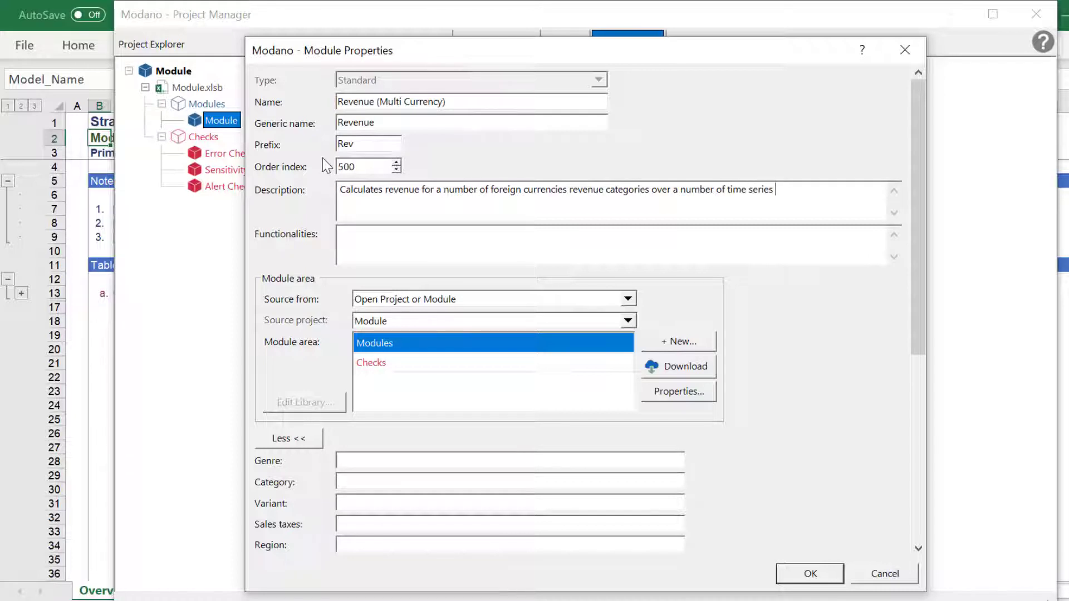
type("periods.")
Set the module's functionalities to "Collects foreign currencies revenue assumptions for each category as foreign currency amounts for each time series.".
left_click(360, 234)
type("Collects foreign currencies revenue")
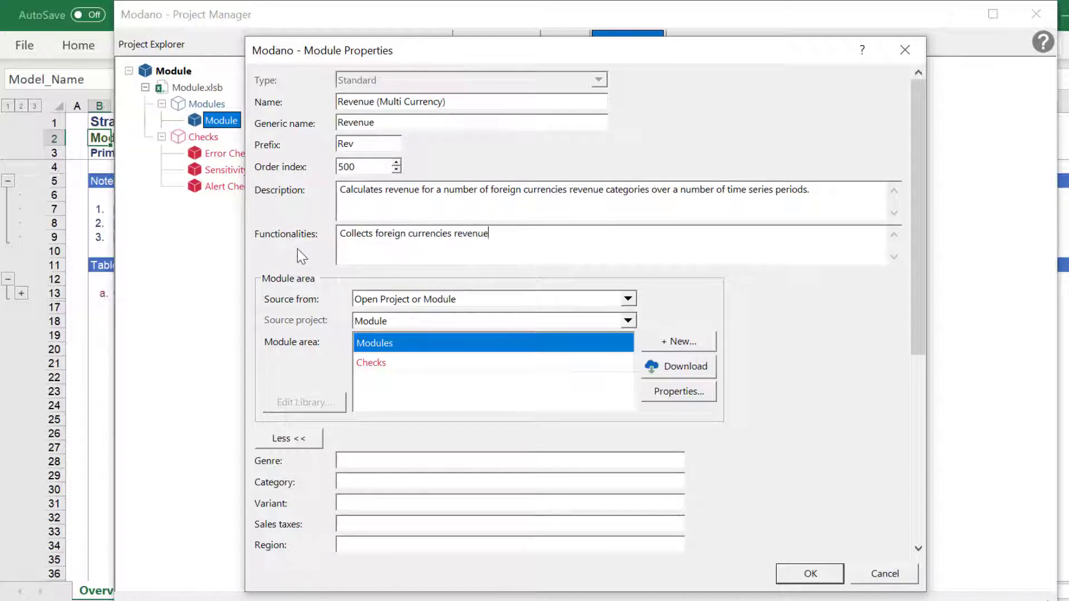
type(" assumptions for each cat")
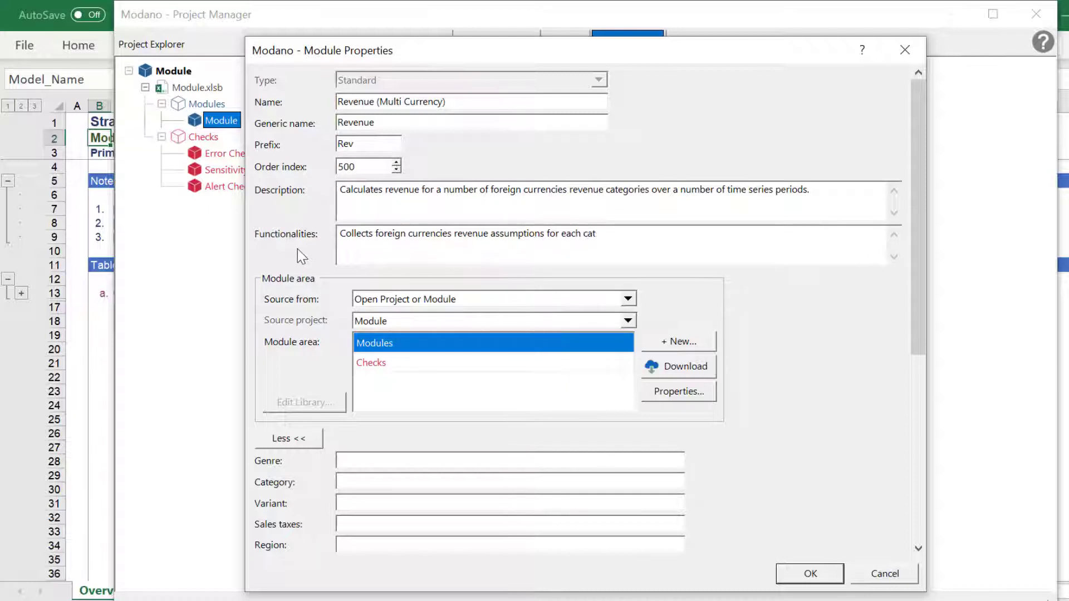
type("egory as foreign currency amounts for each time series.")
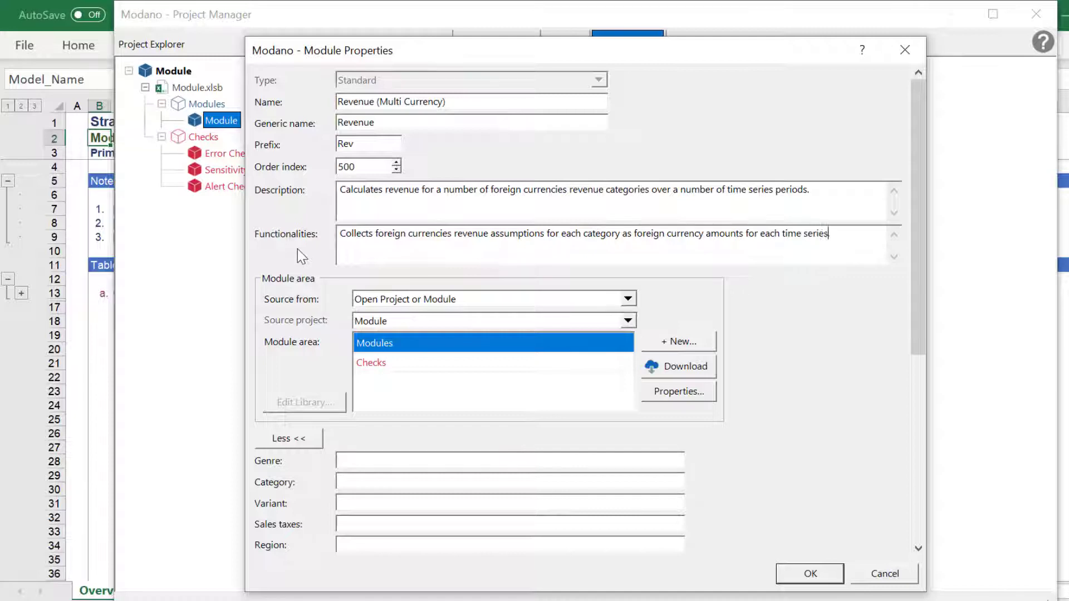
Download a module areas library and assign the module to its Revenue & Expenses area.
left_click(656, 375)
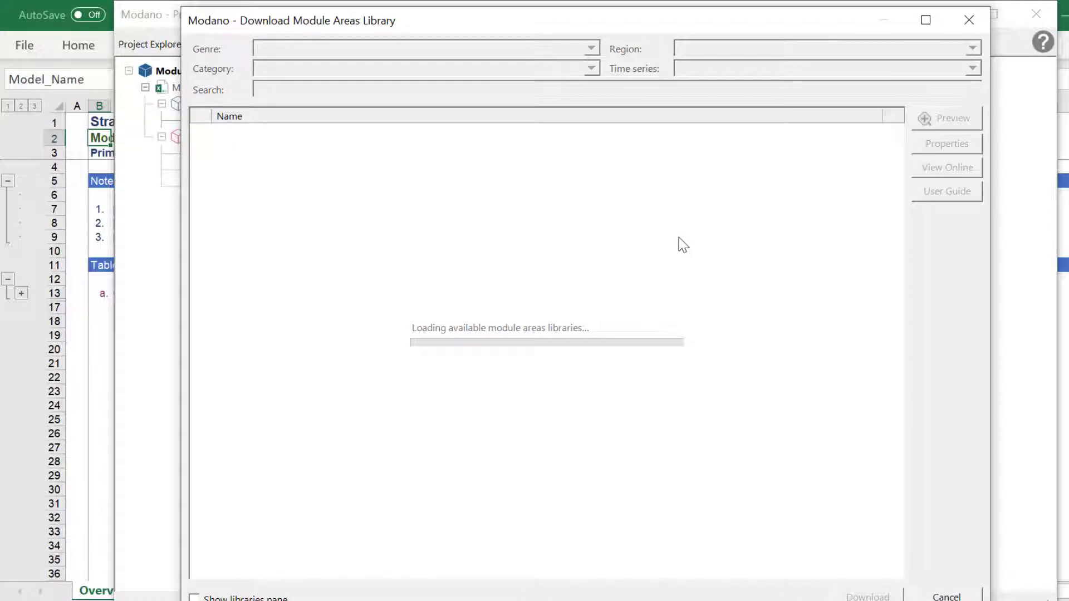
left_click(868, 597)
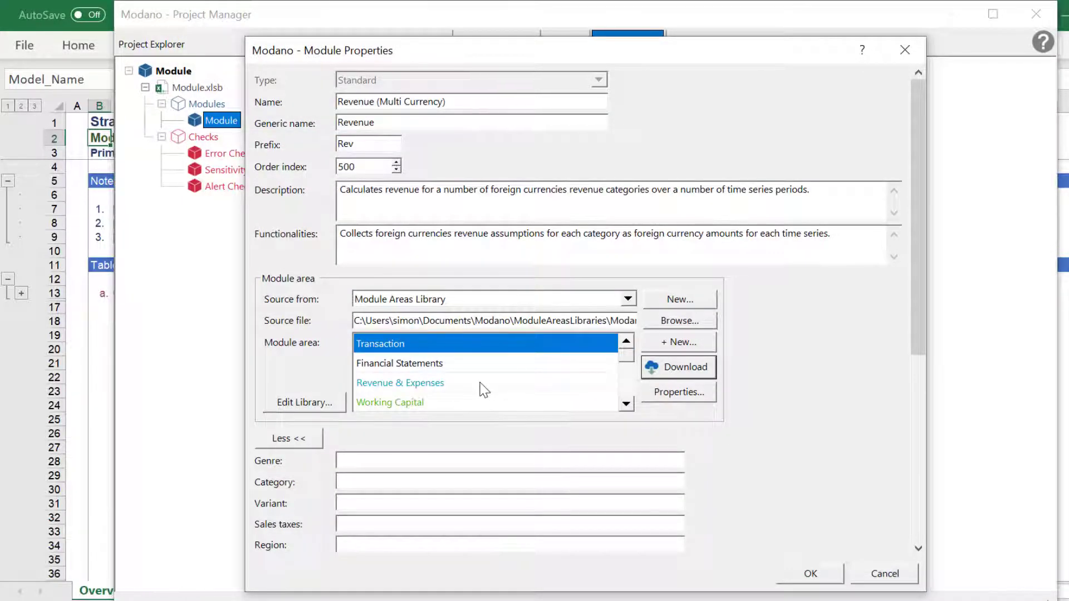
left_click(483, 385)
Set the module's genre to "Revenue" and category to "Foreign Currencies Amounts", and save the module properties.
left_click_drag(923, 336, 923, 471)
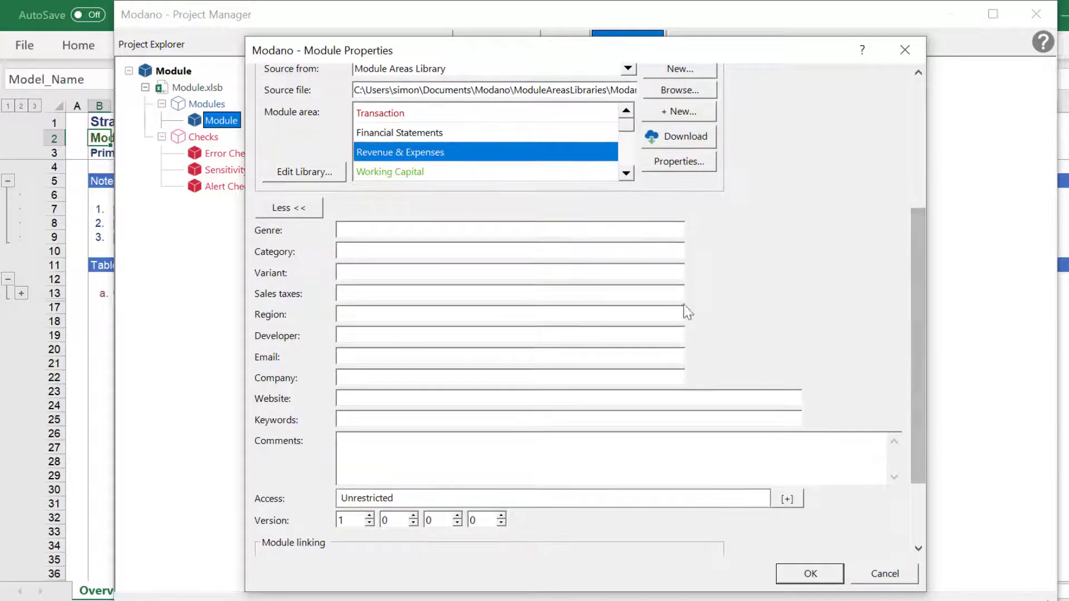
left_click(478, 223)
type("Revenue")
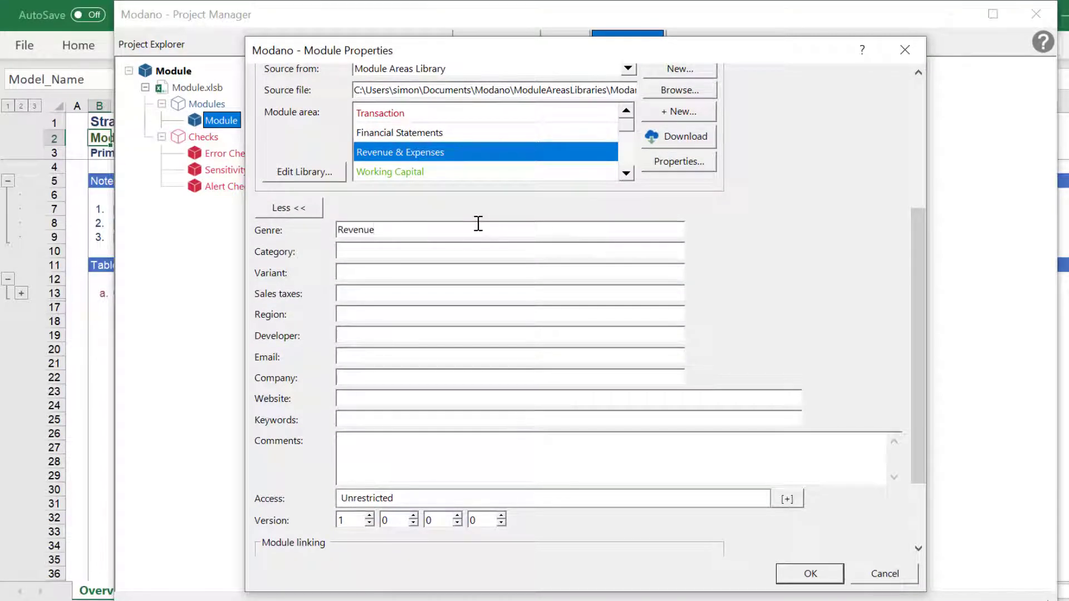
left_click(468, 250)
type("Foreign Currencie")
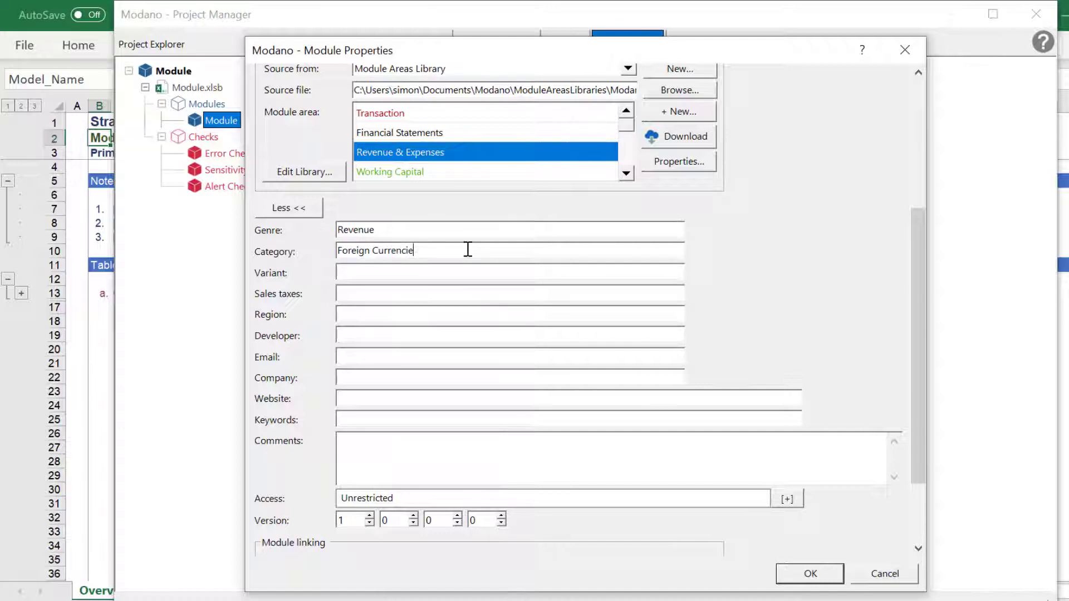
type("s Amounts")
left_click(809, 574)
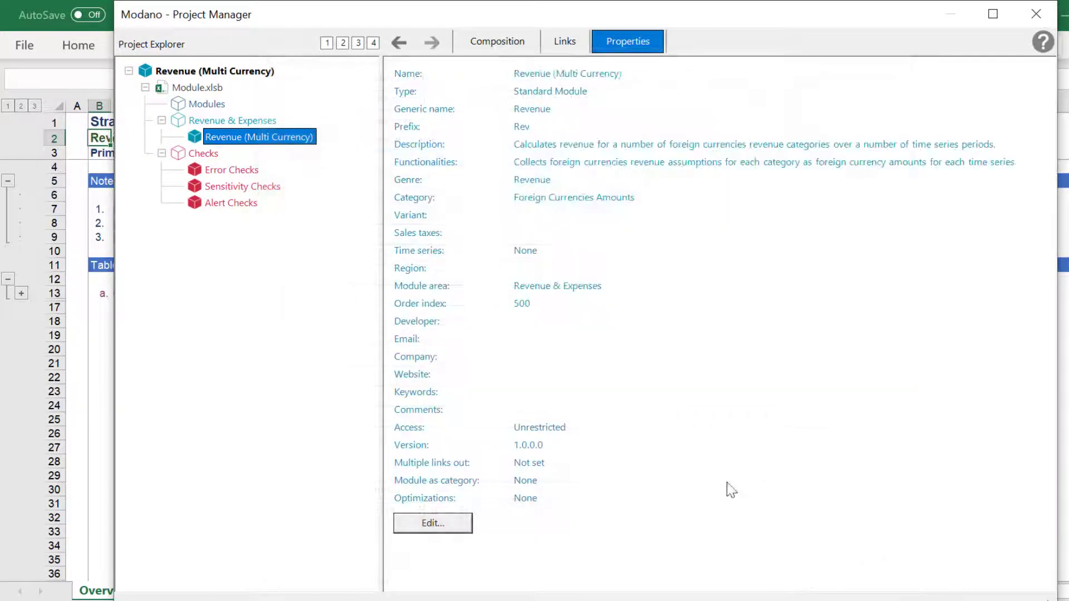
Delete the empty Modules area from Module.xlsb and close the Project Manager.
left_click(498, 45)
left_click(206, 88)
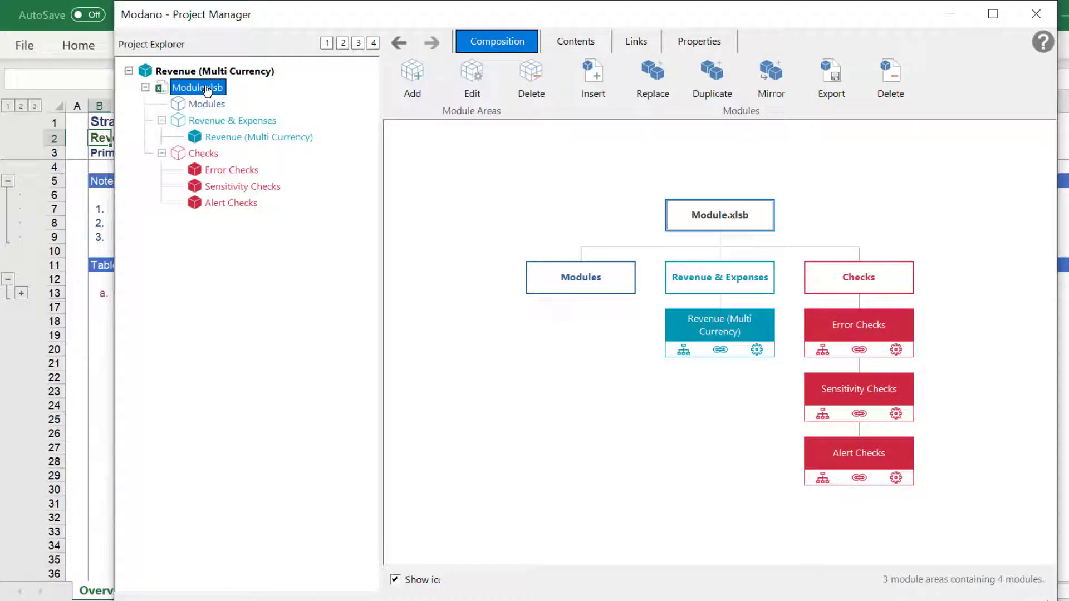
left_click(565, 281)
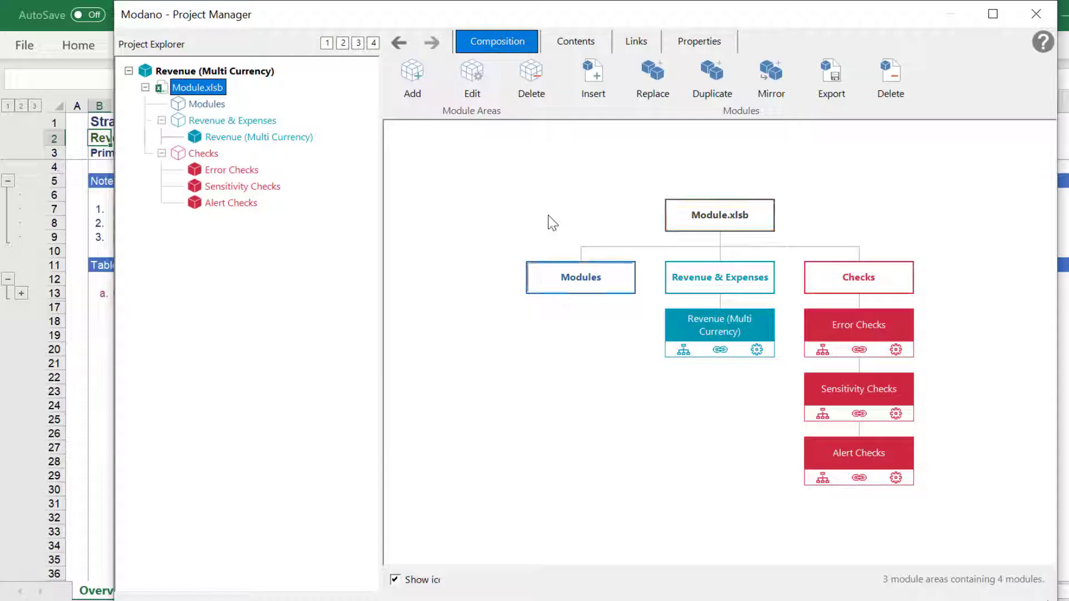
left_click(529, 75)
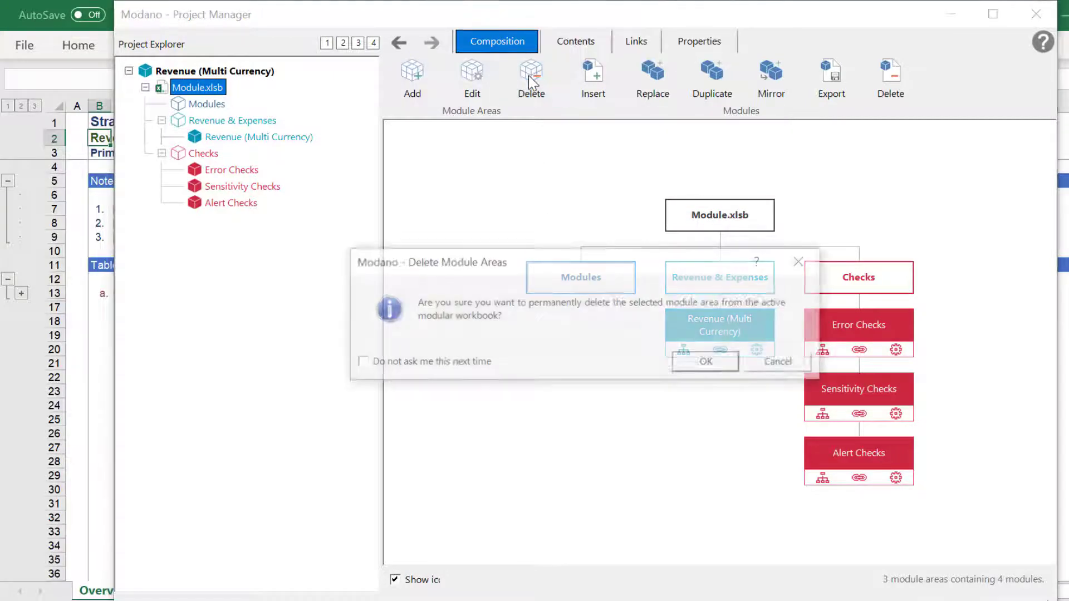
left_click(693, 366)
left_click(660, 336)
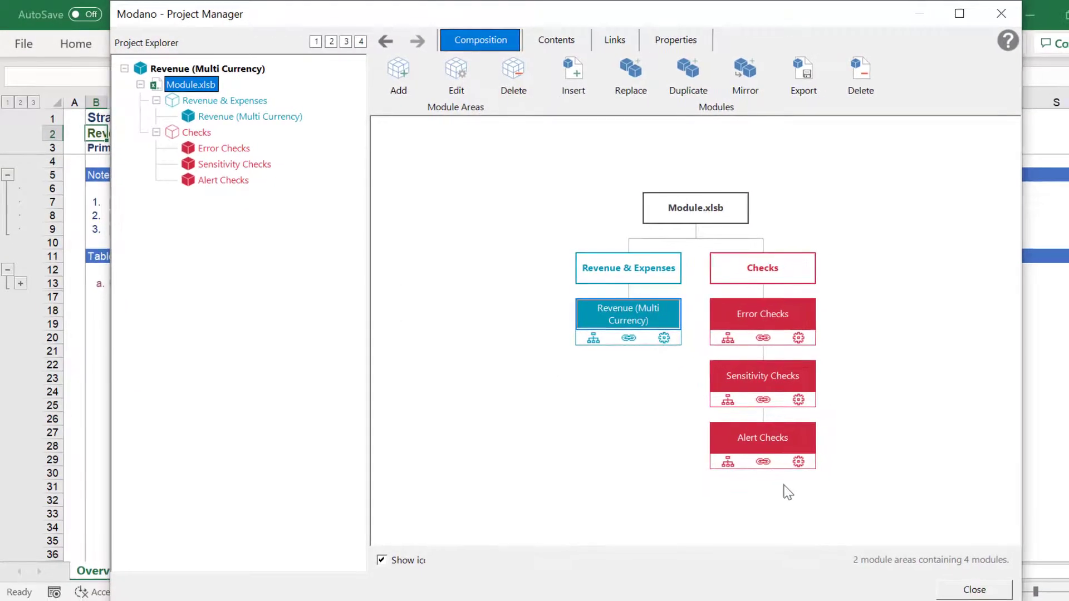
left_click(972, 589)
Insert the Time Series (Annual) module into the workbook.
left_click(564, 43)
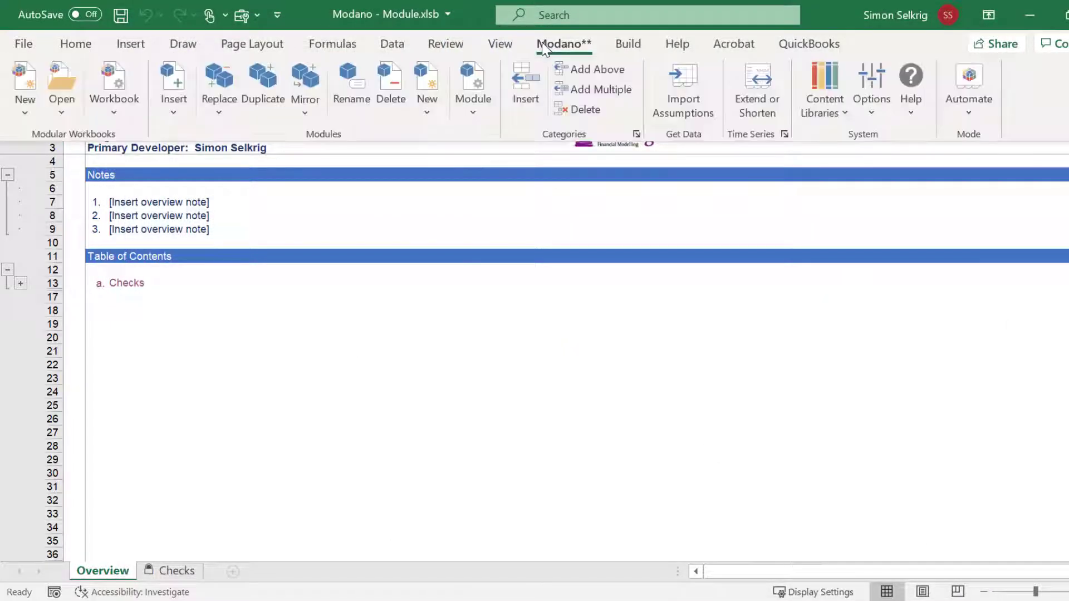
left_click(173, 92)
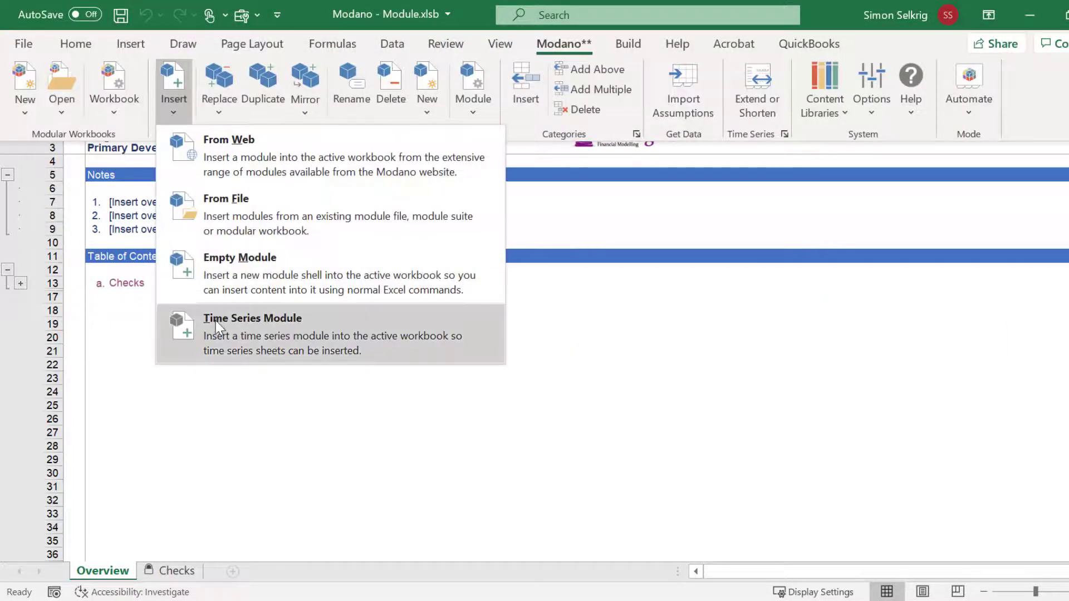
left_click(220, 326)
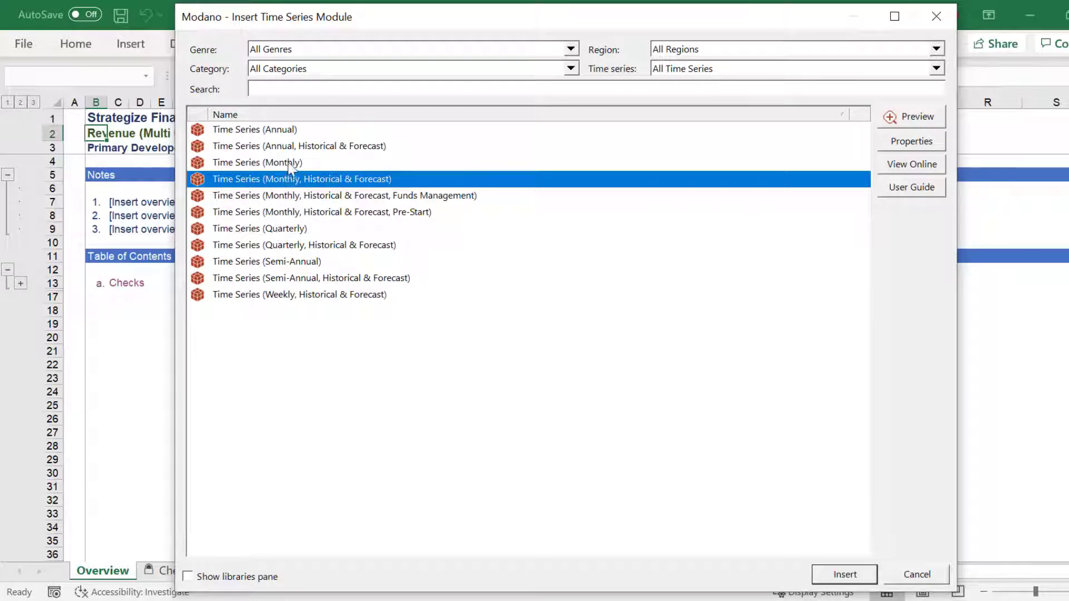
left_click(289, 132)
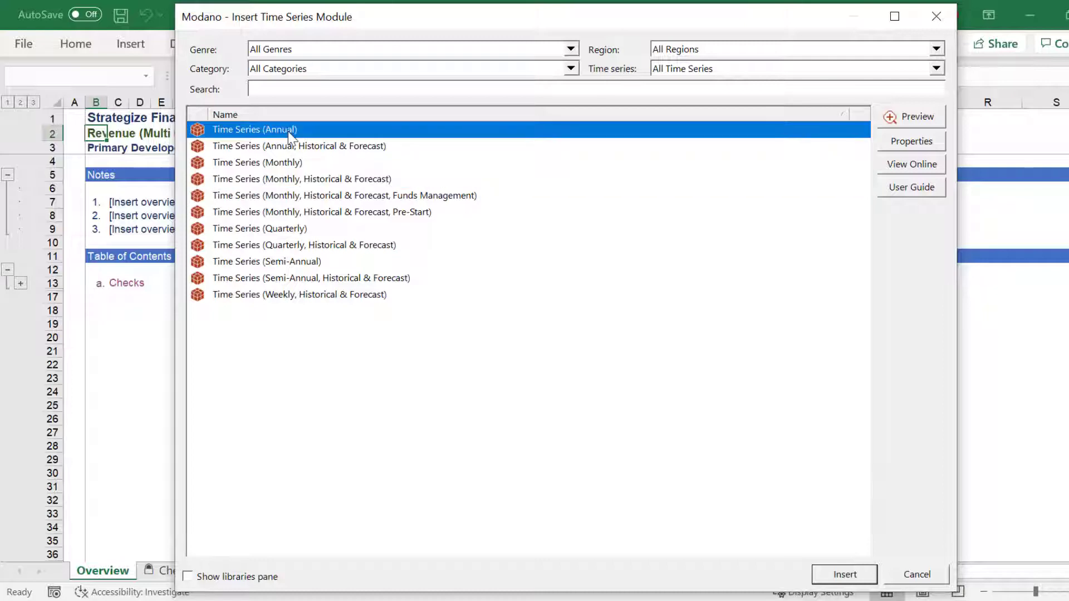
left_click(829, 574)
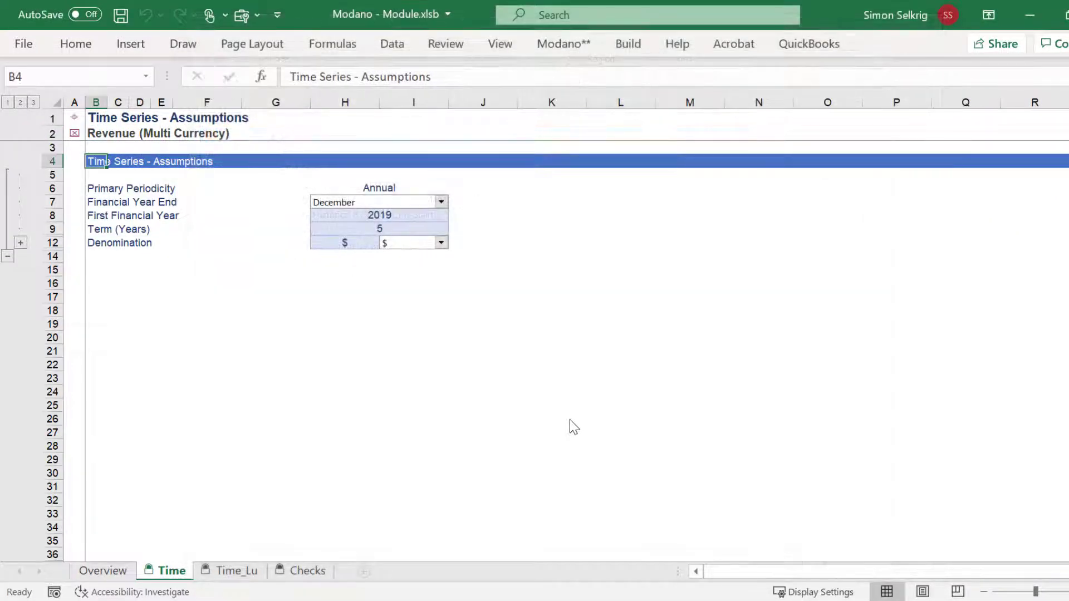
Set the time series' first financial year to 2021.
left_click(389, 216)
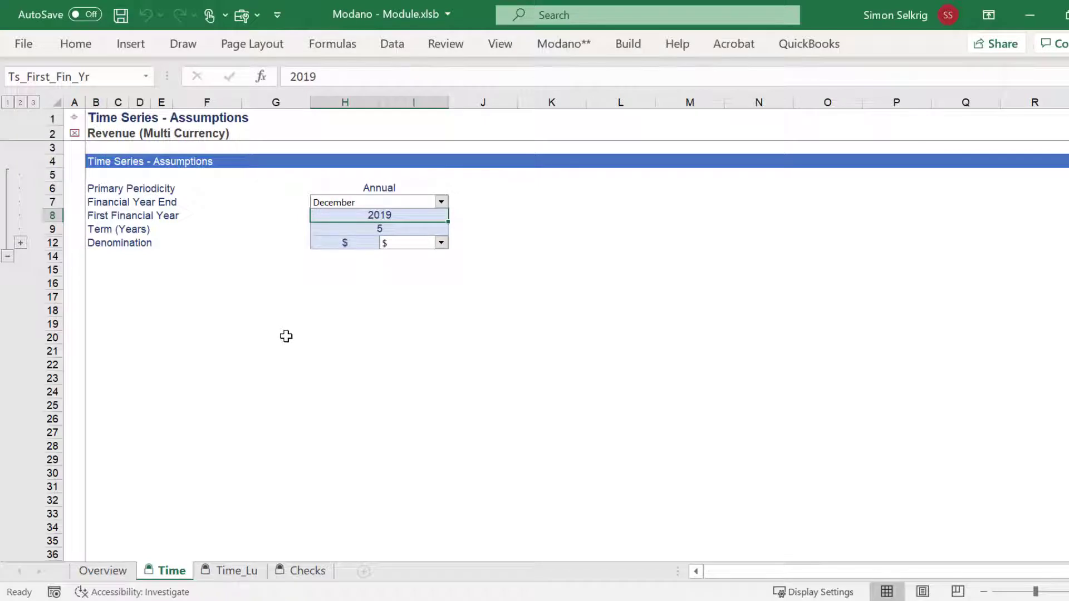
type("2020")
key("BackSpace")
type("1")
key("Return")
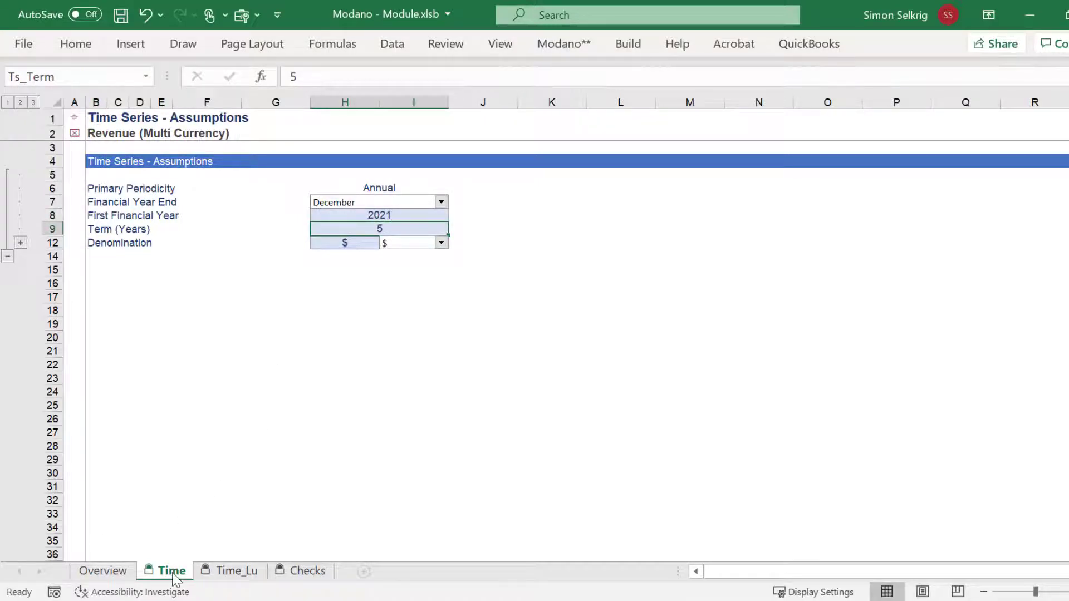
Insert an annual Time Series Assumptions sheet directly after the Time sheet.
left_click(231, 572)
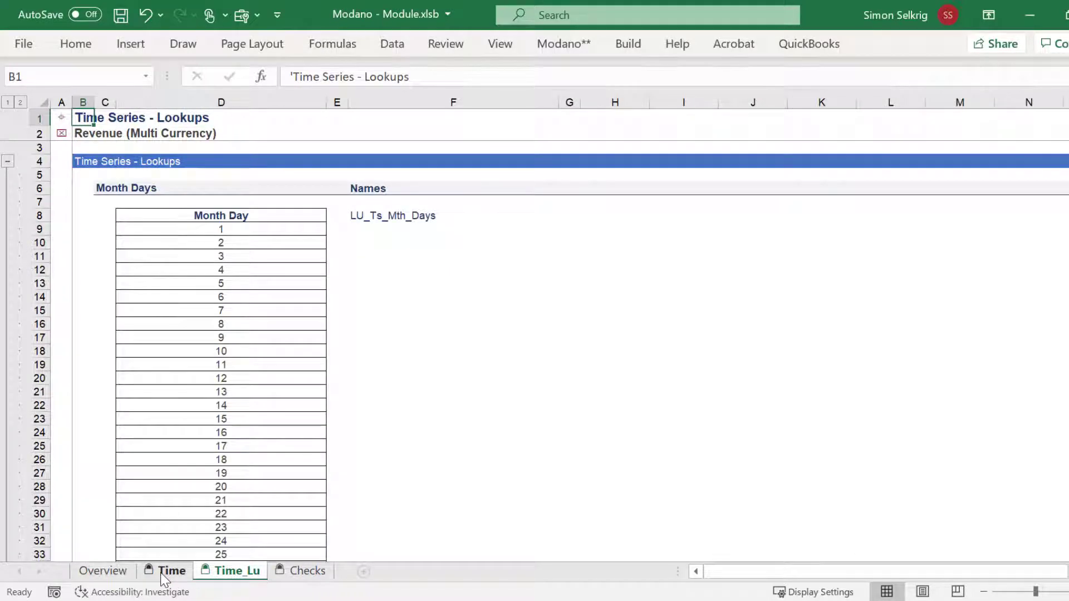
left_click(167, 574)
right_click(164, 577)
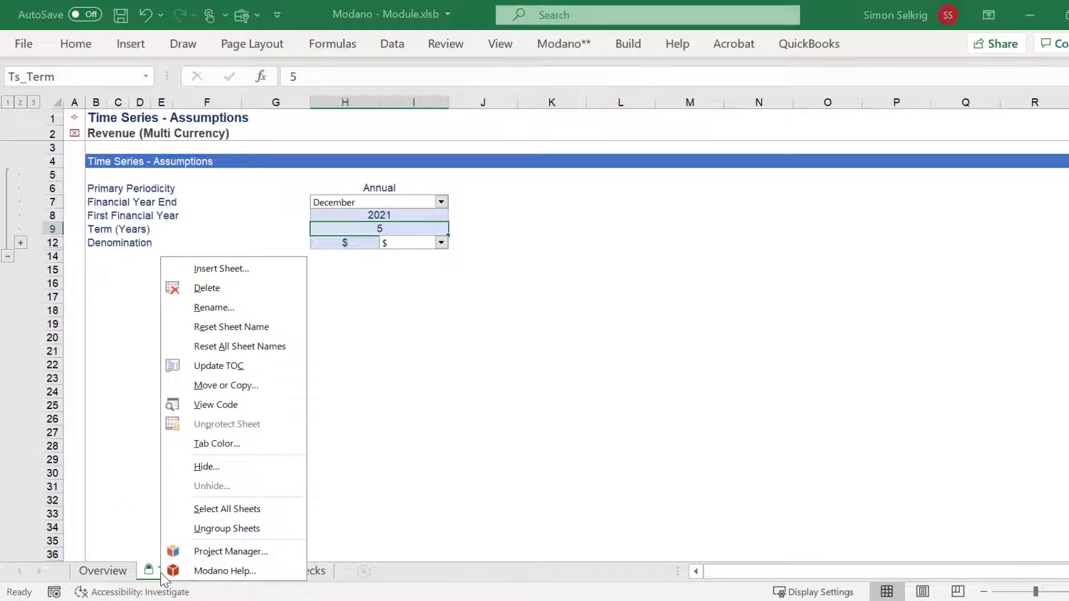
left_click(207, 270)
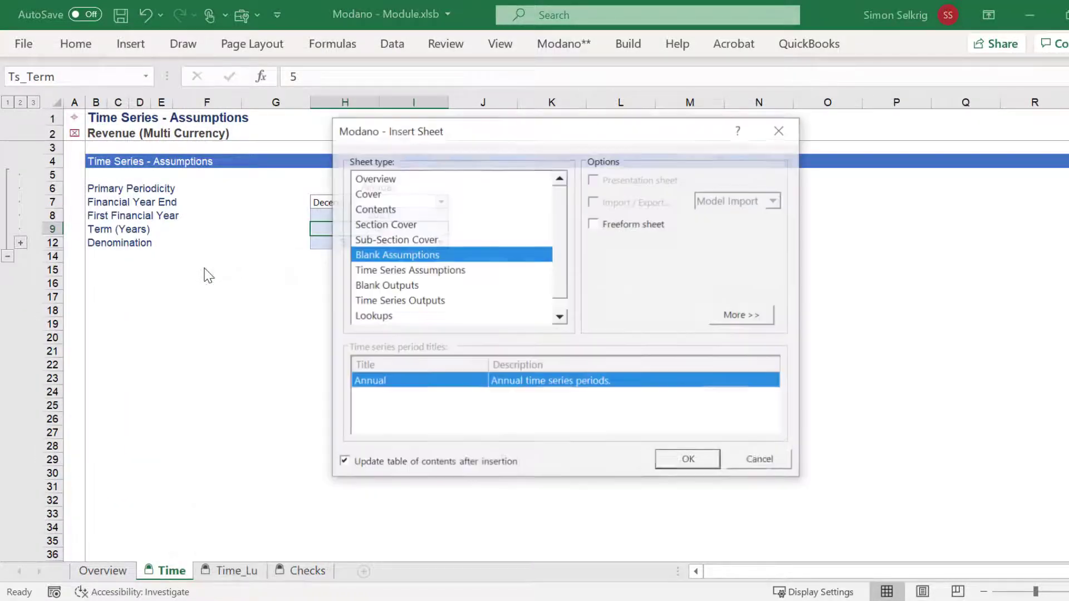
left_click(407, 273)
left_click(679, 463)
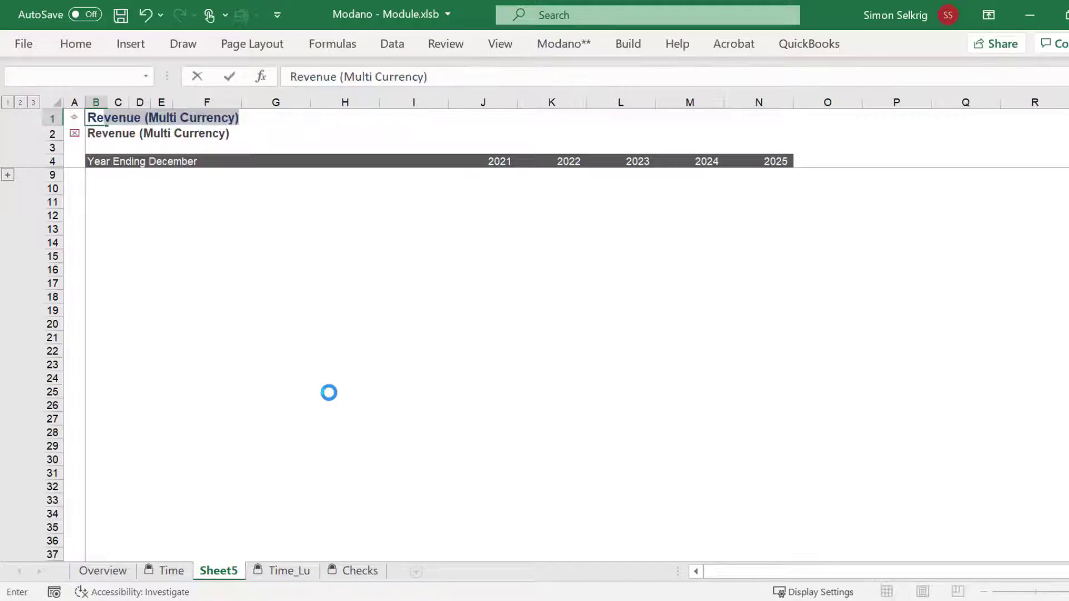
Insert an annual Time Series Outputs sheet after Sheet5 and shorten its title to "Revenue".
right_click(241, 573)
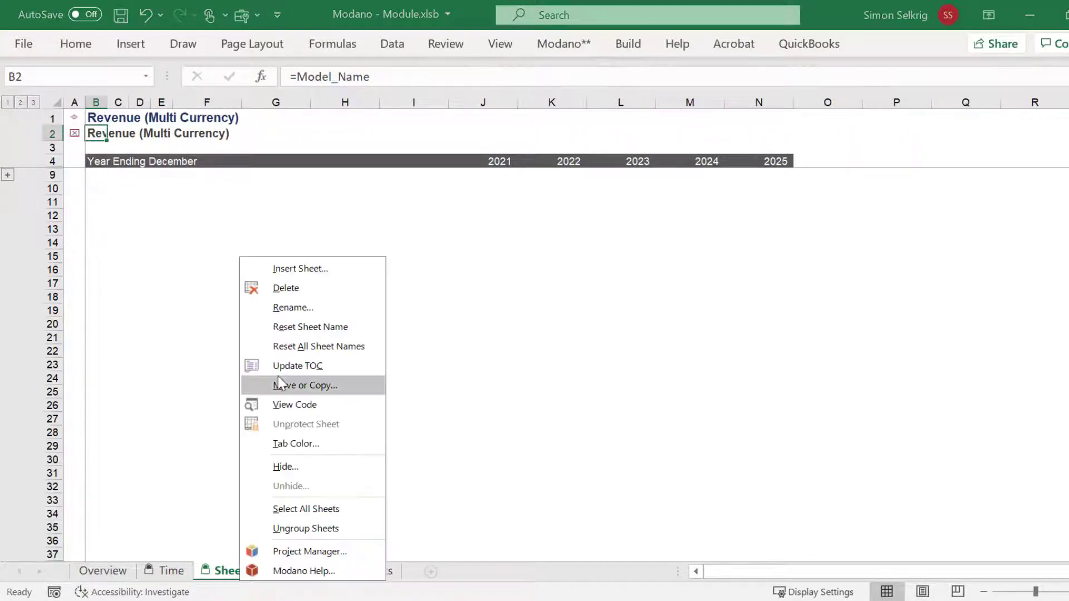
left_click(292, 264)
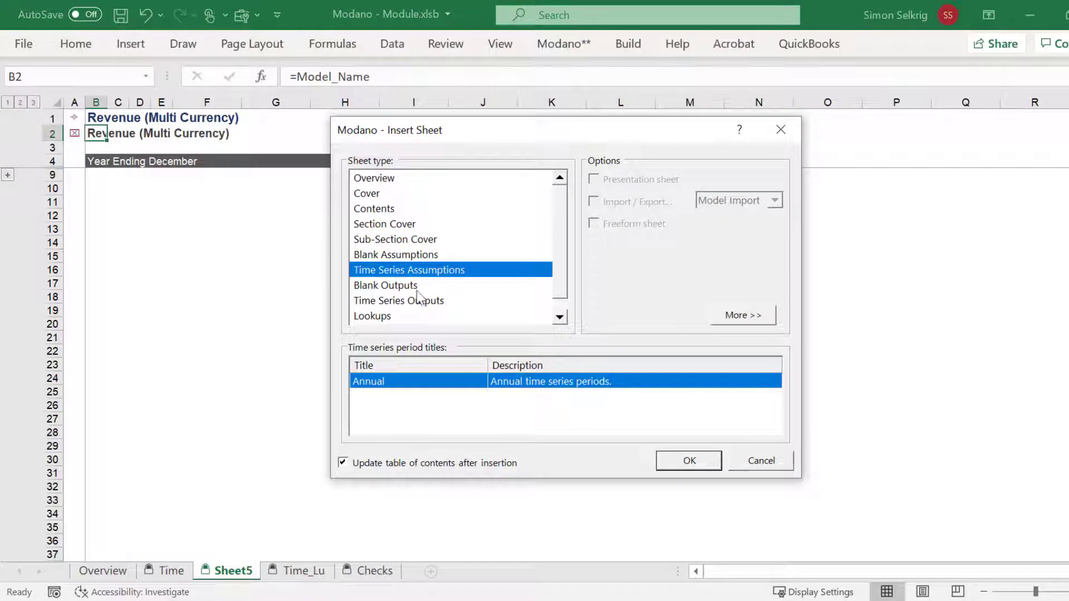
left_click(422, 301)
left_click(678, 462)
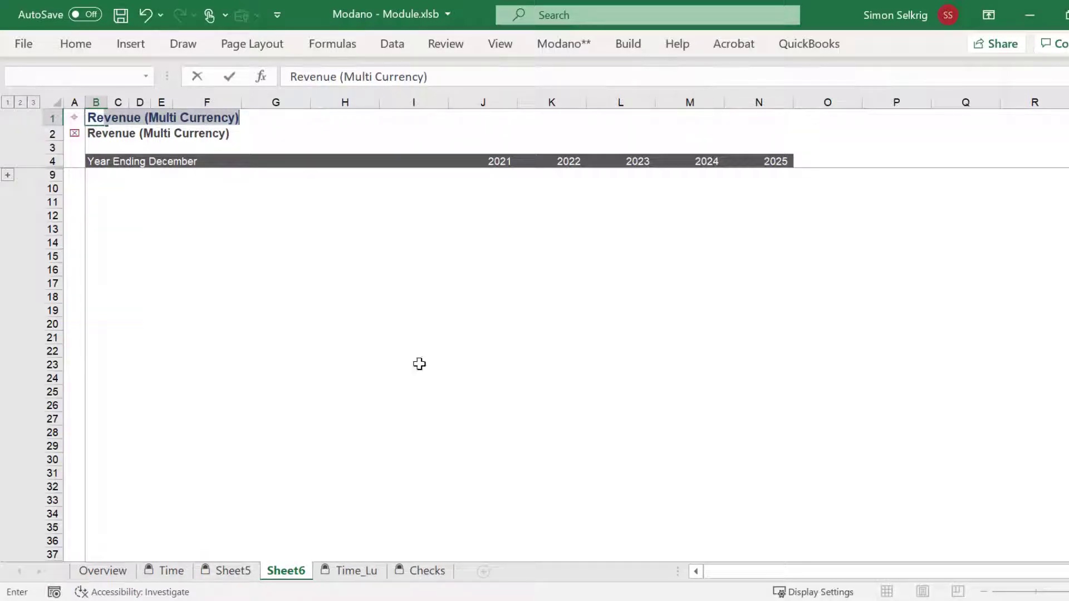
left_click_drag(339, 77, 496, 99)
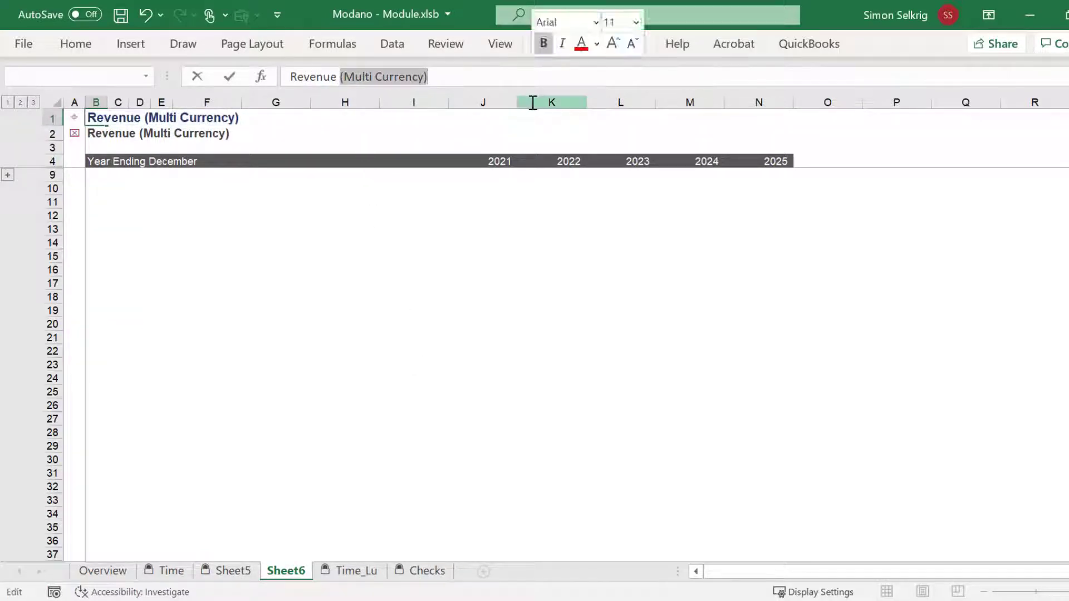
key("BackSpace")
key("Return")
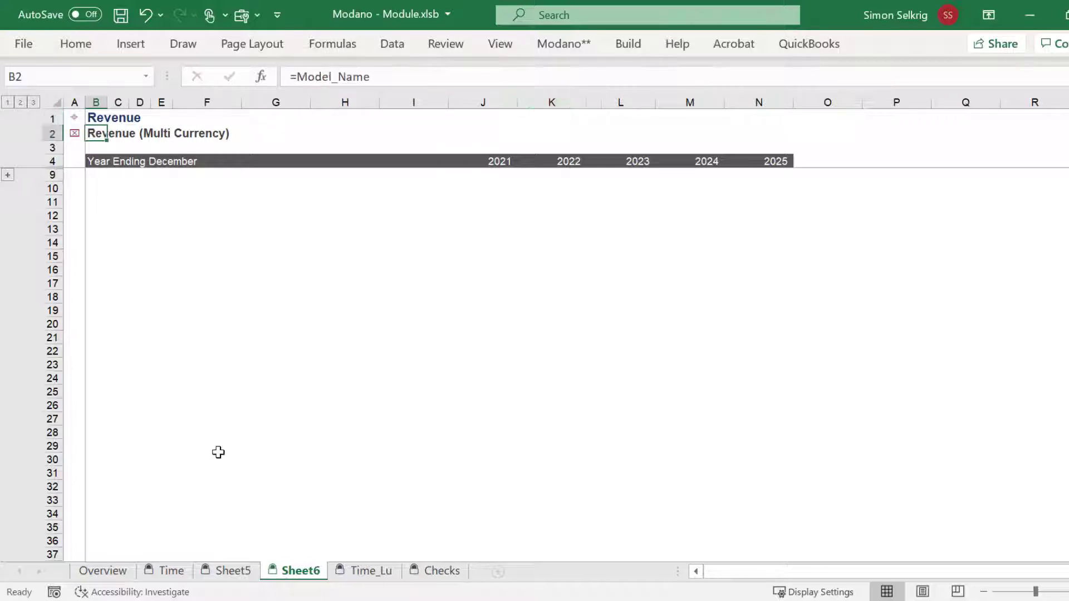
Add a Revenue (Multi Currency) module component to the time series assumptions sheet, Sheet5.
left_click(218, 574)
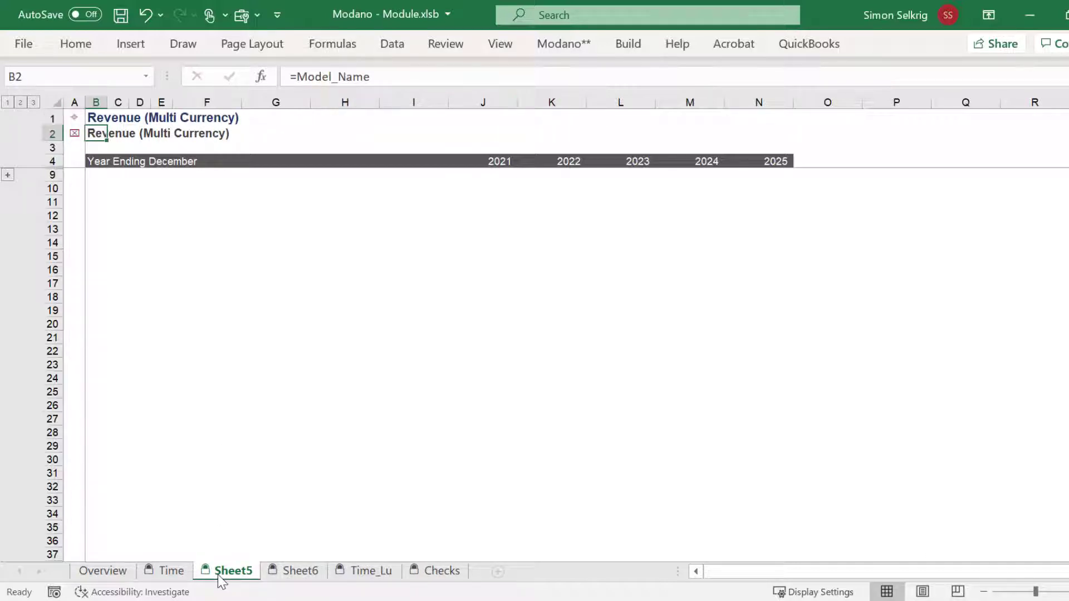
left_click(631, 48)
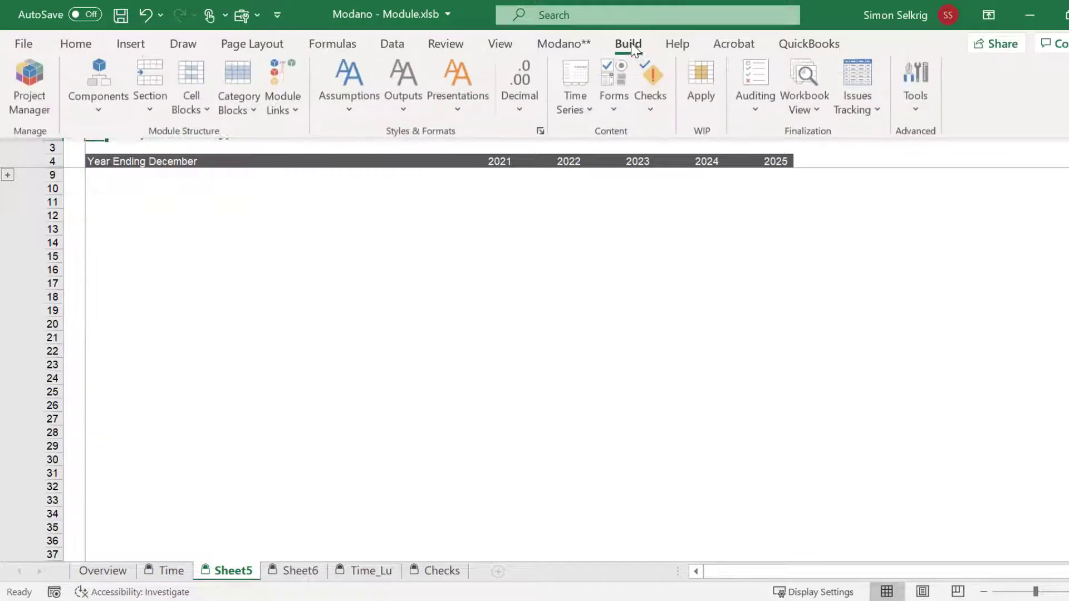
left_click(88, 118)
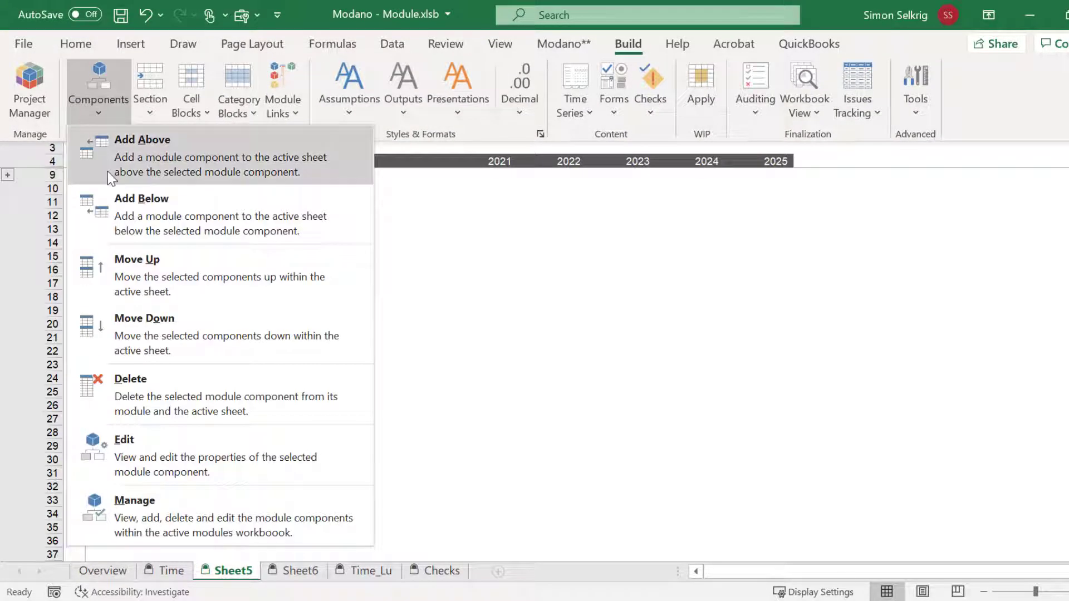
left_click(108, 203)
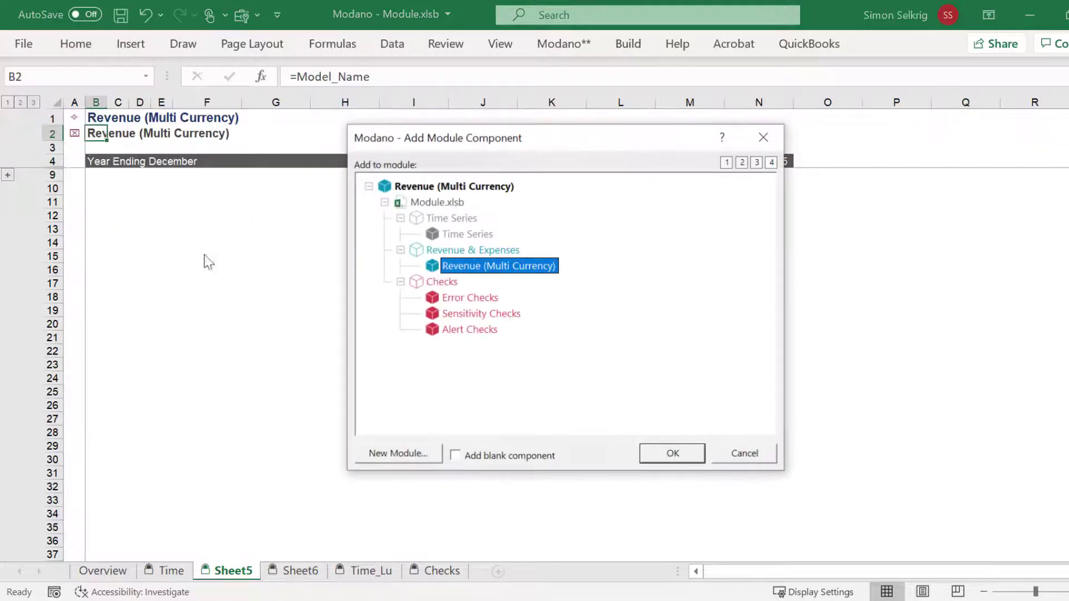
left_click(667, 461)
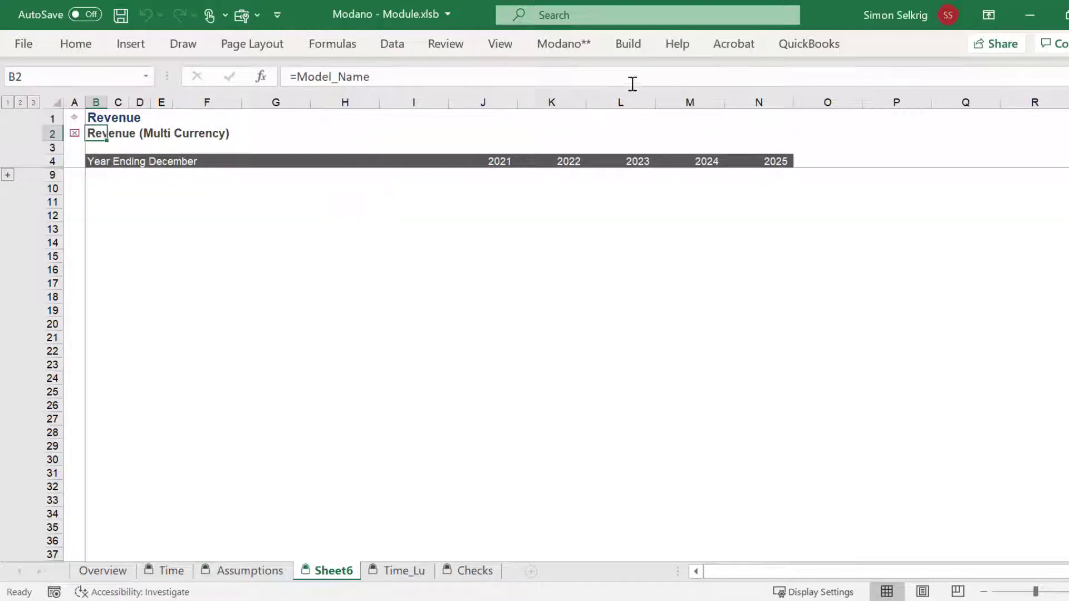
Add a Revenue (Multi Currency) module component to the time series outputs sheet, Sheet6, without an outputs summary component.
left_click(629, 45)
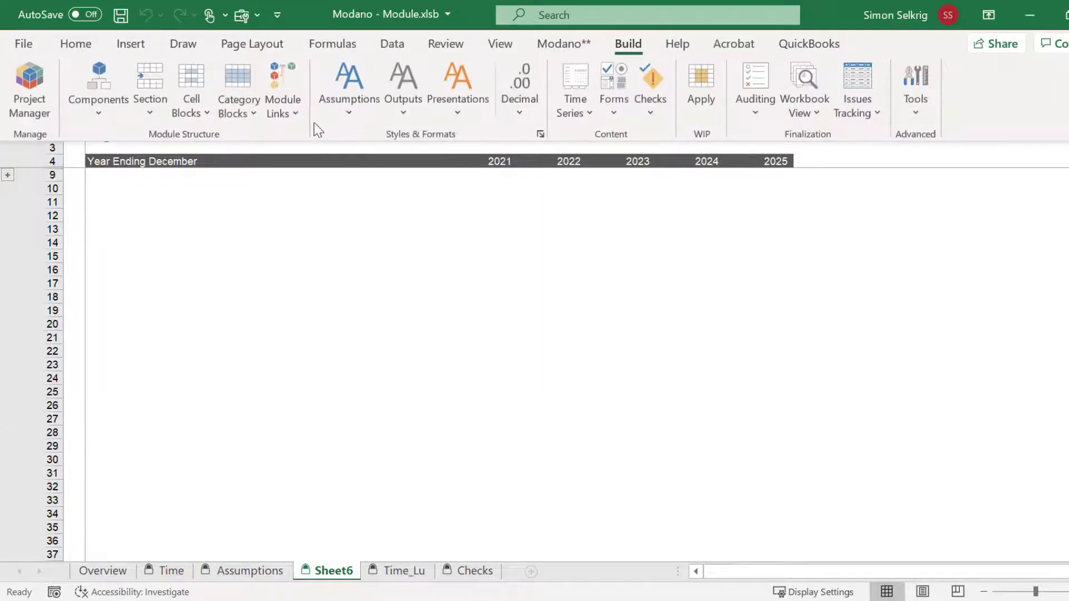
left_click(90, 113)
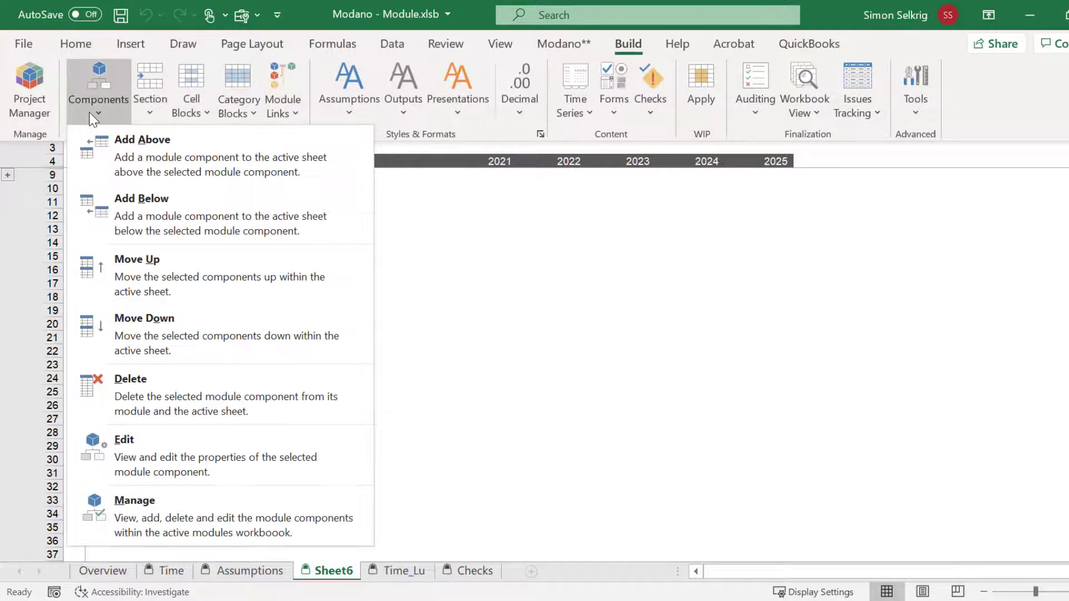
left_click(105, 196)
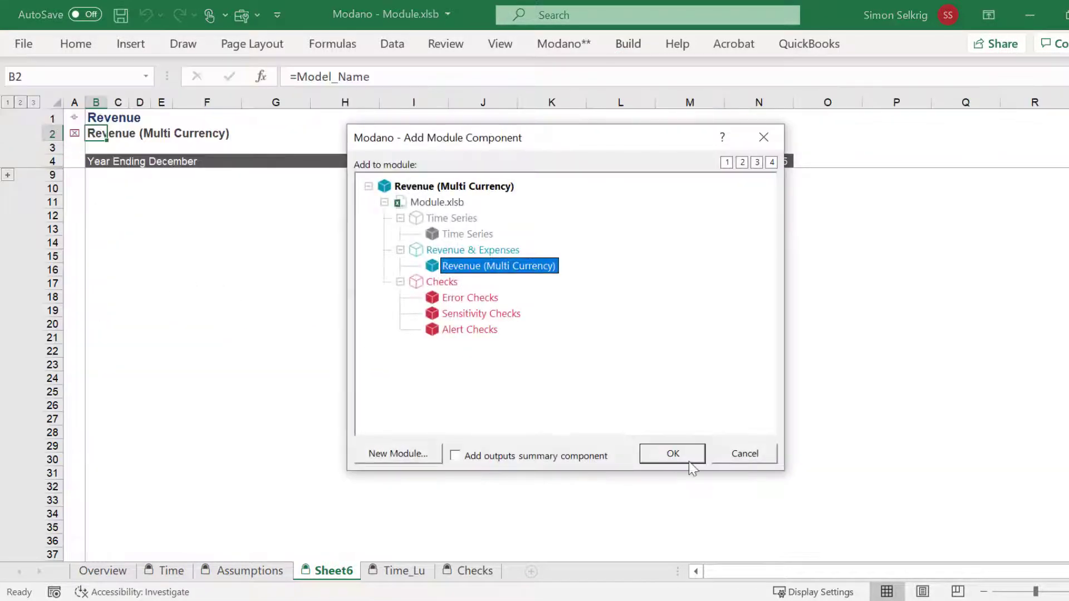
left_click(673, 454)
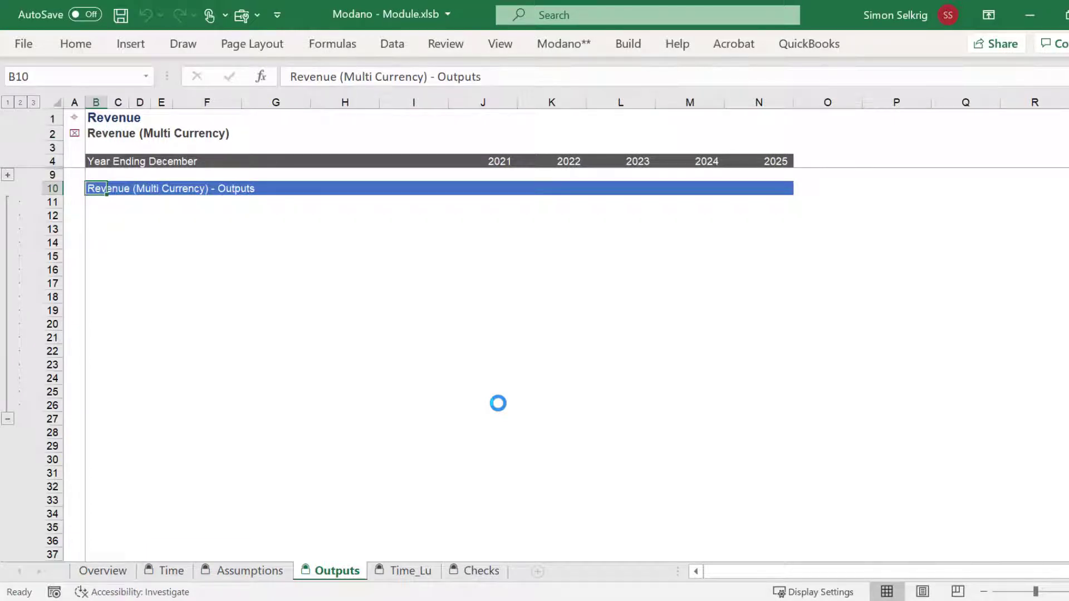
Enter the bold heading "Foreign Currencies" in cell B12 of the Assumptions sheet.
left_click(254, 573)
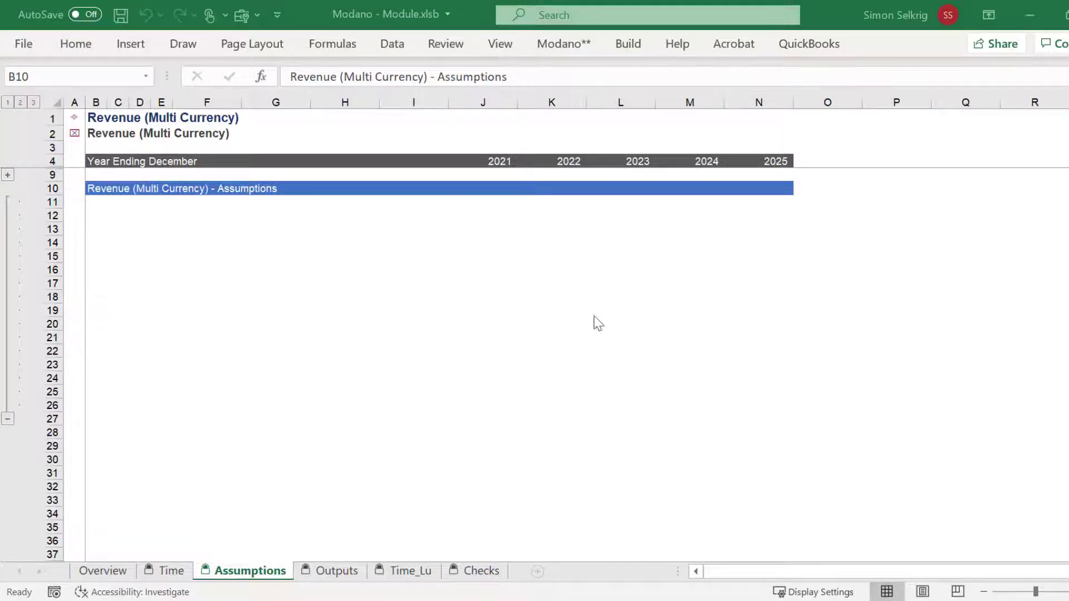
left_click(90, 215)
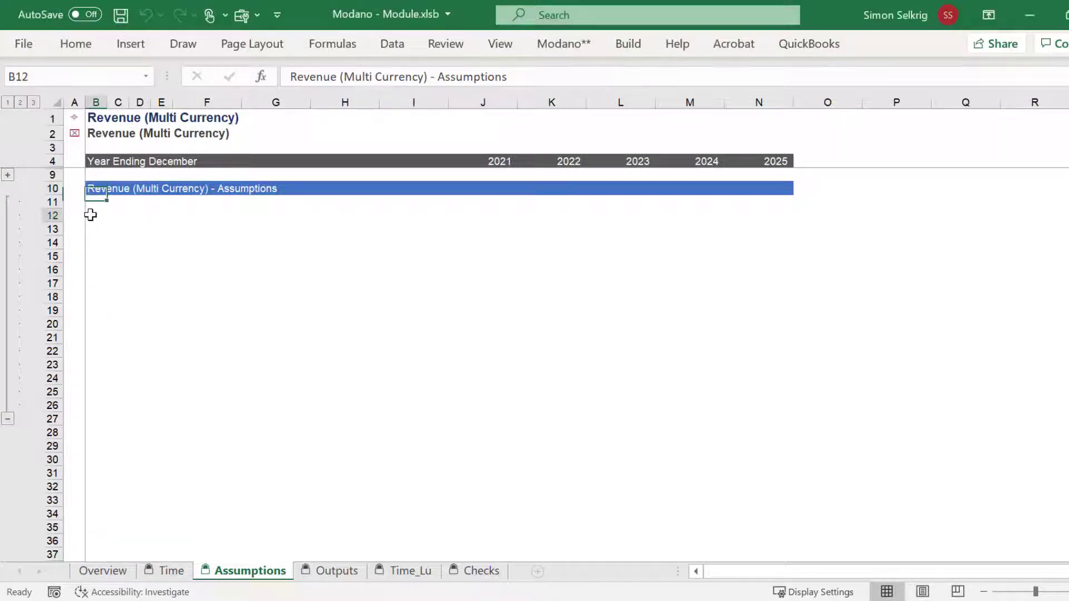
type("Fi")
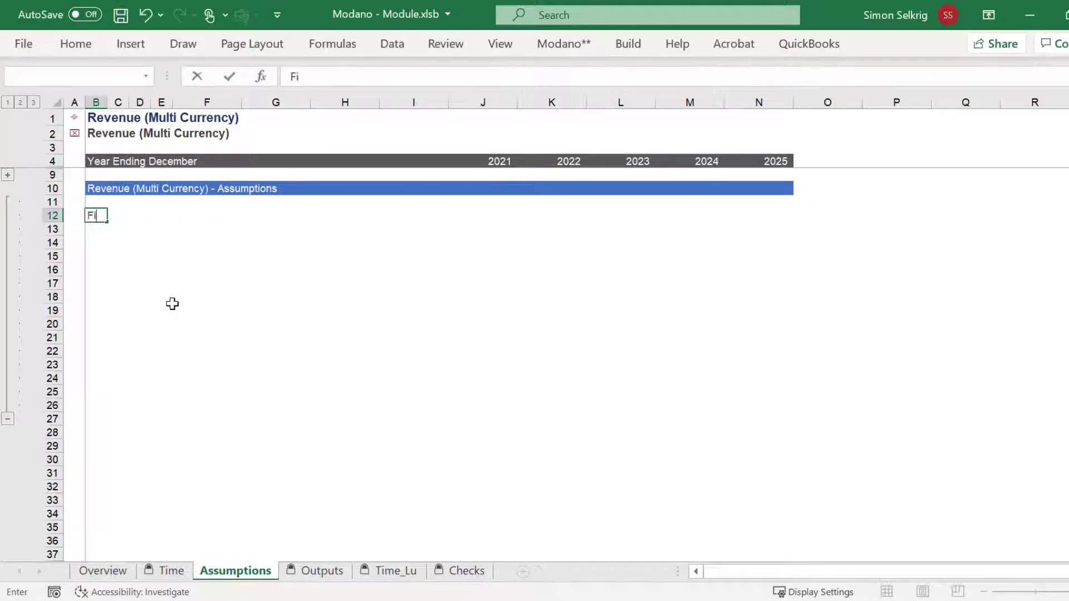
type("oreign Currencies")
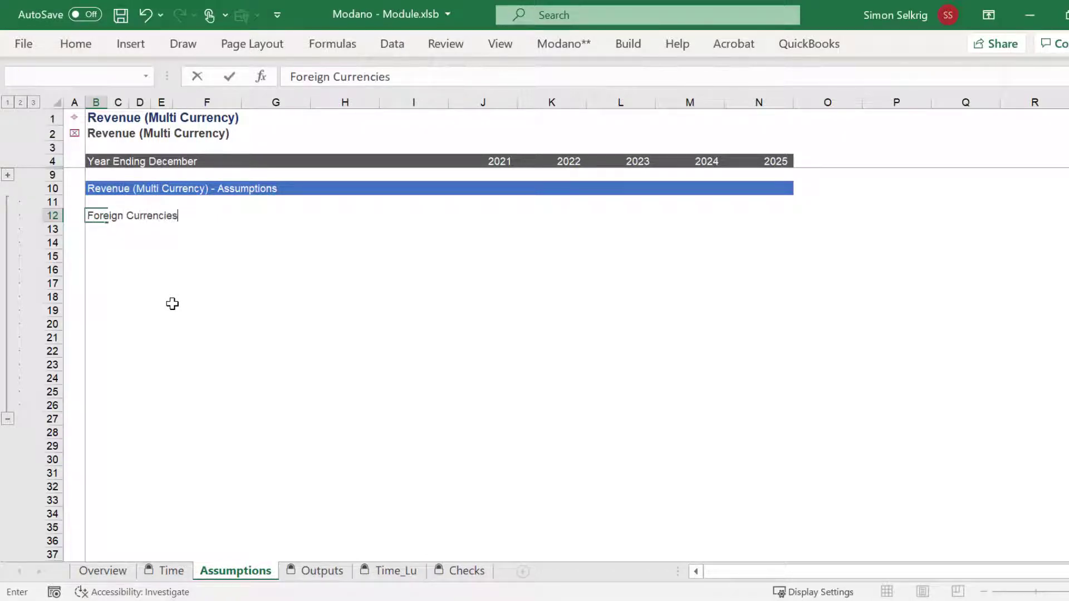
key("Return")
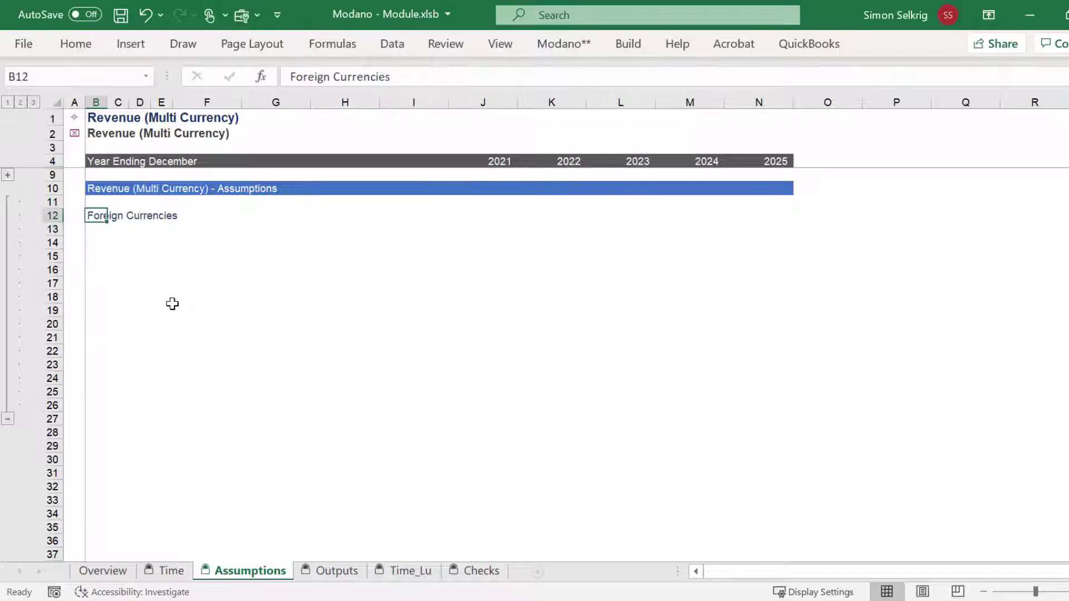
key("ctrl+b")
key("Down")
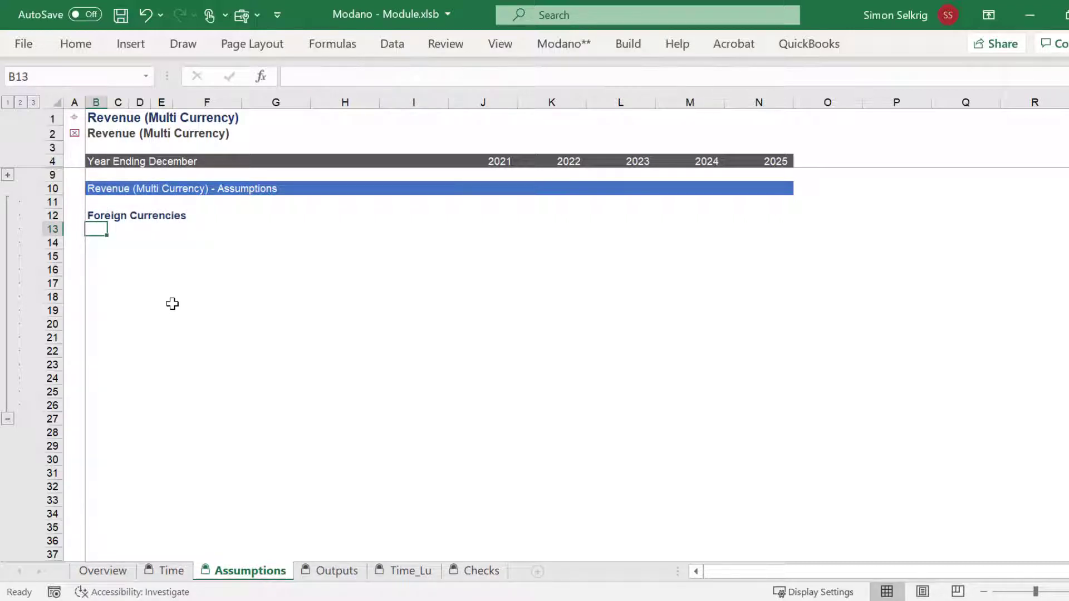
Insert a user-defined category block named "Foreign Currency" with 3 categories and no total row at row 13.
left_click(546, 44)
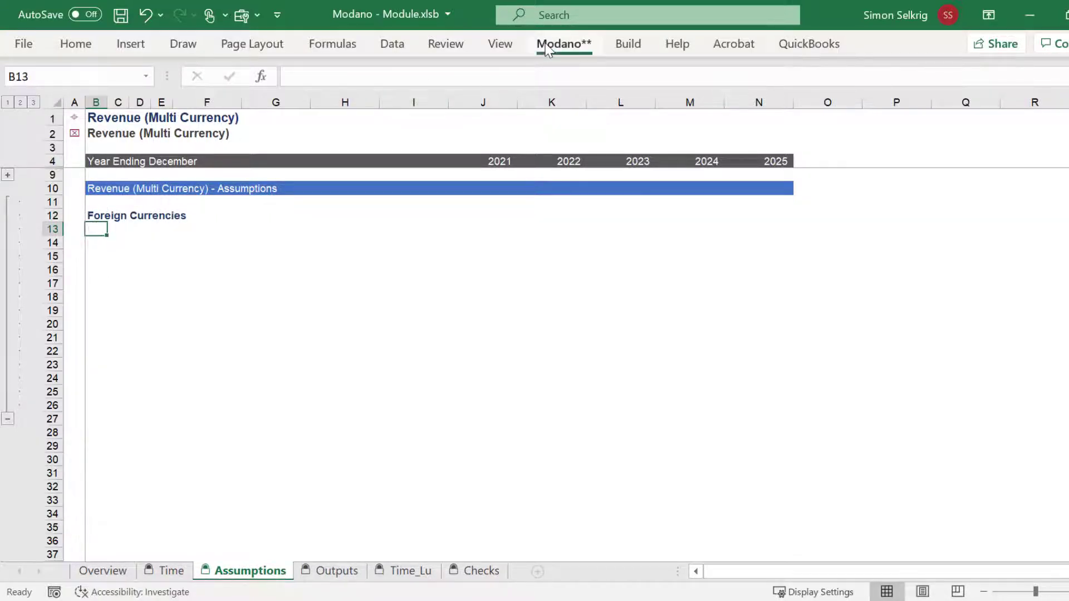
left_click(630, 45)
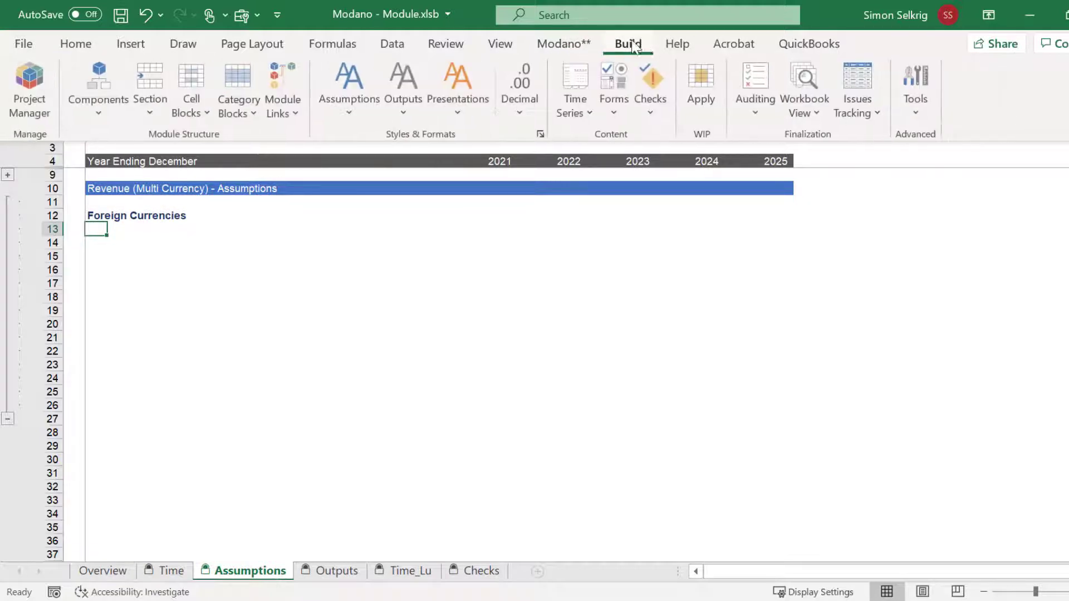
left_click(248, 115)
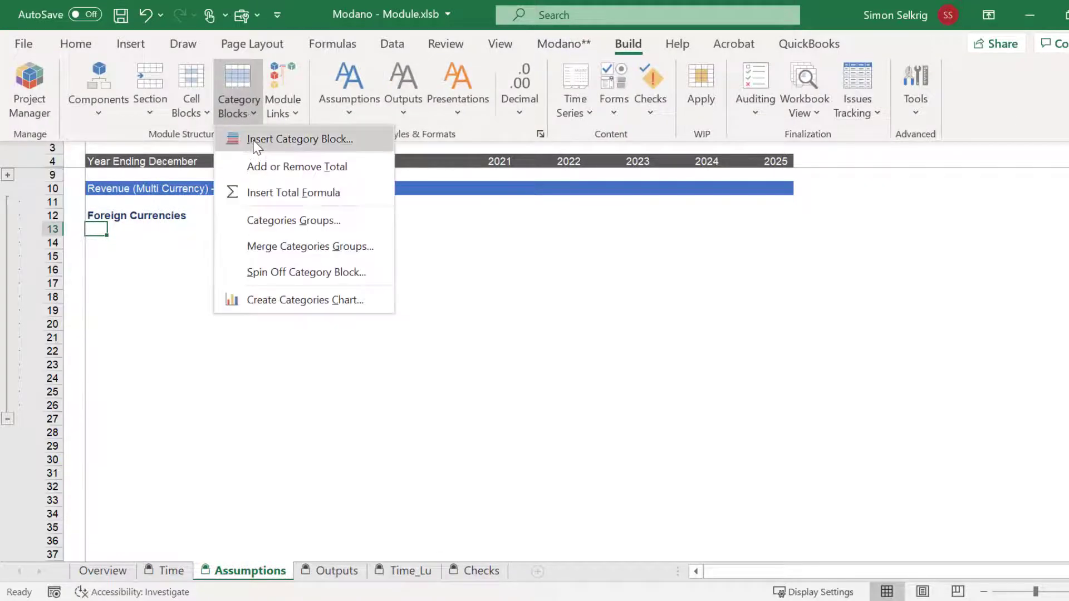
left_click(255, 140)
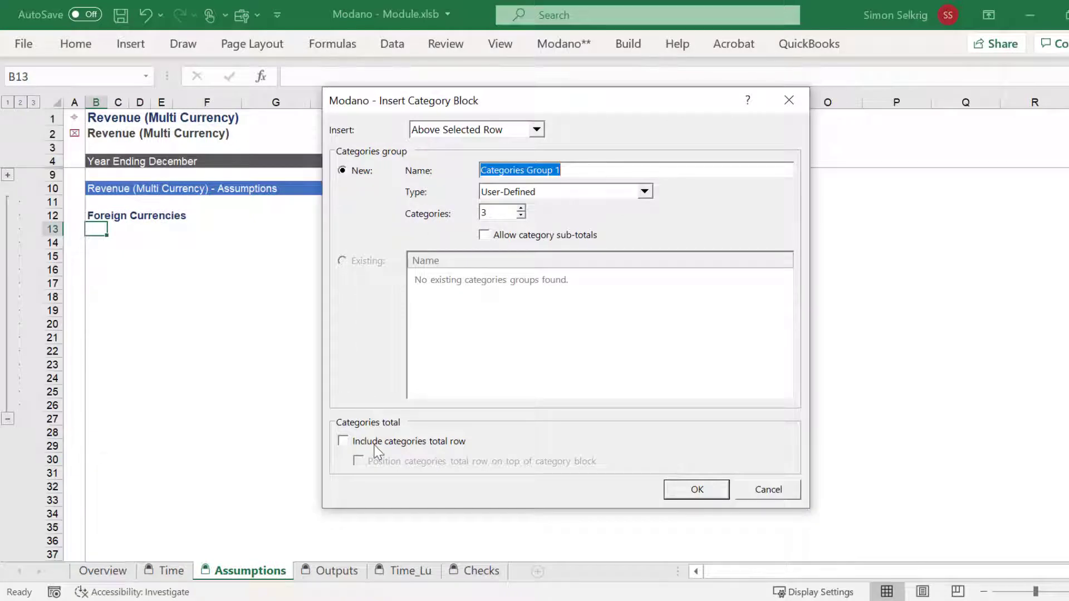
type("Foreig")
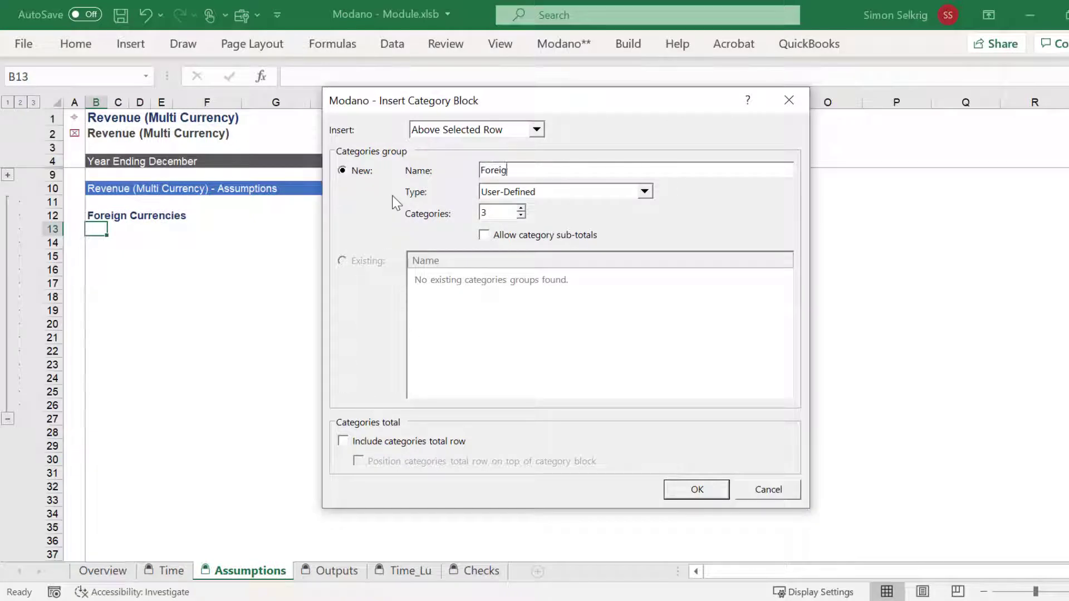
type("n Currency")
left_click(676, 493)
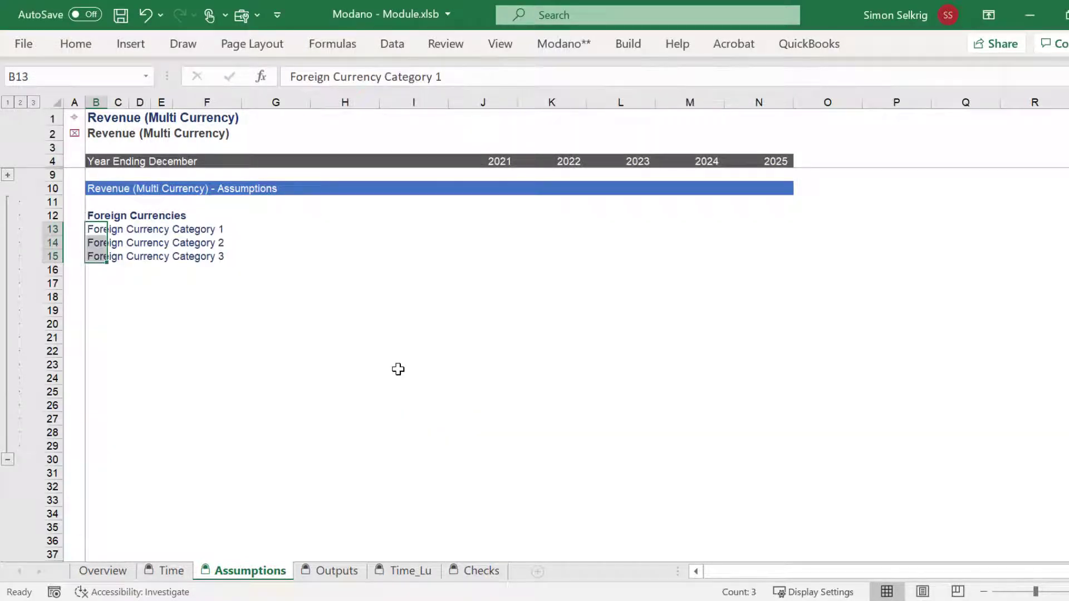
Merge cells B13 to F13 in the Foreign Currency category block so each category name spans columns B to F.
key("Left")
key("Right")
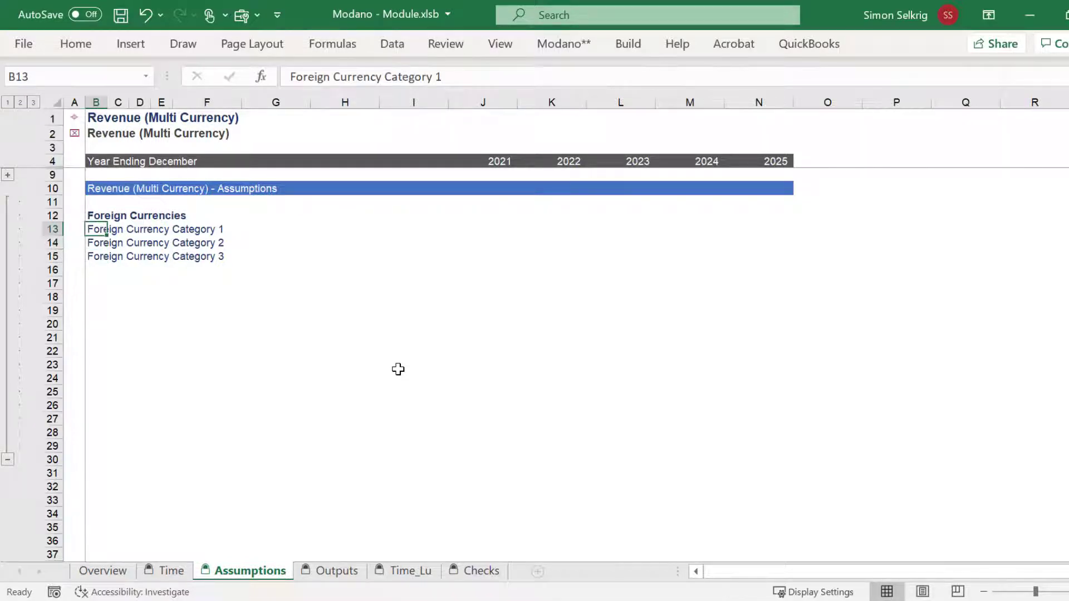
key("shift+Right")
key("shift+Right")
key("shift+Right")
key("shift+Right")
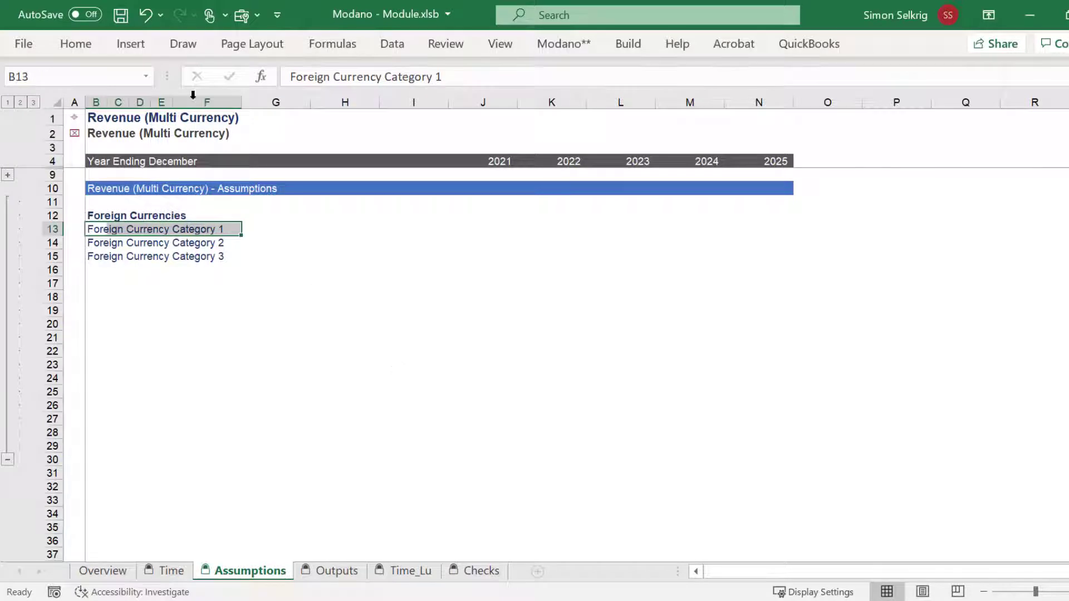
left_click(94, 50)
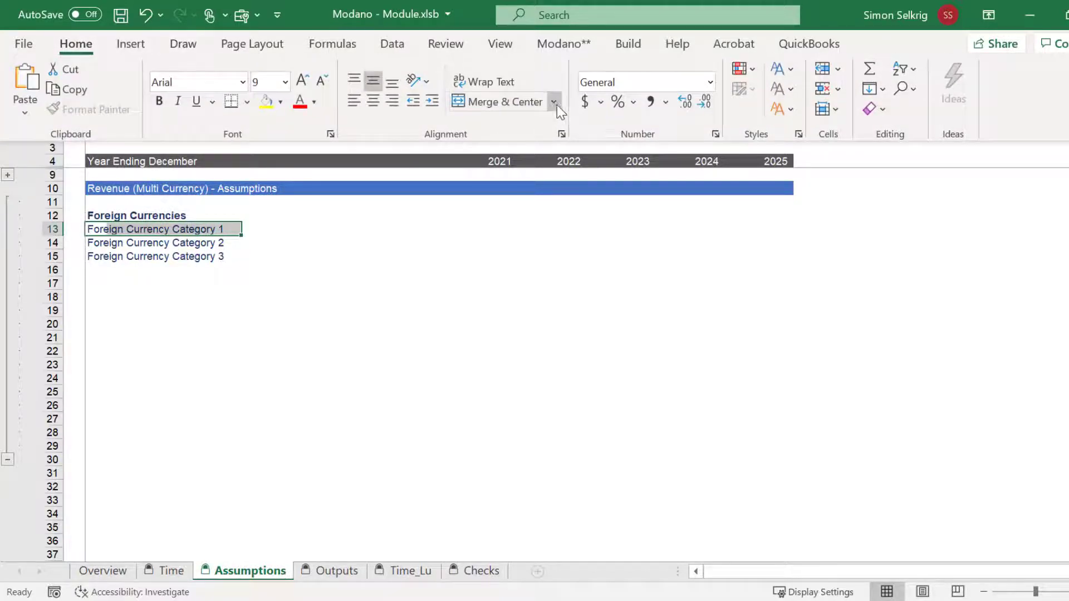
left_click(558, 104)
left_click(546, 147)
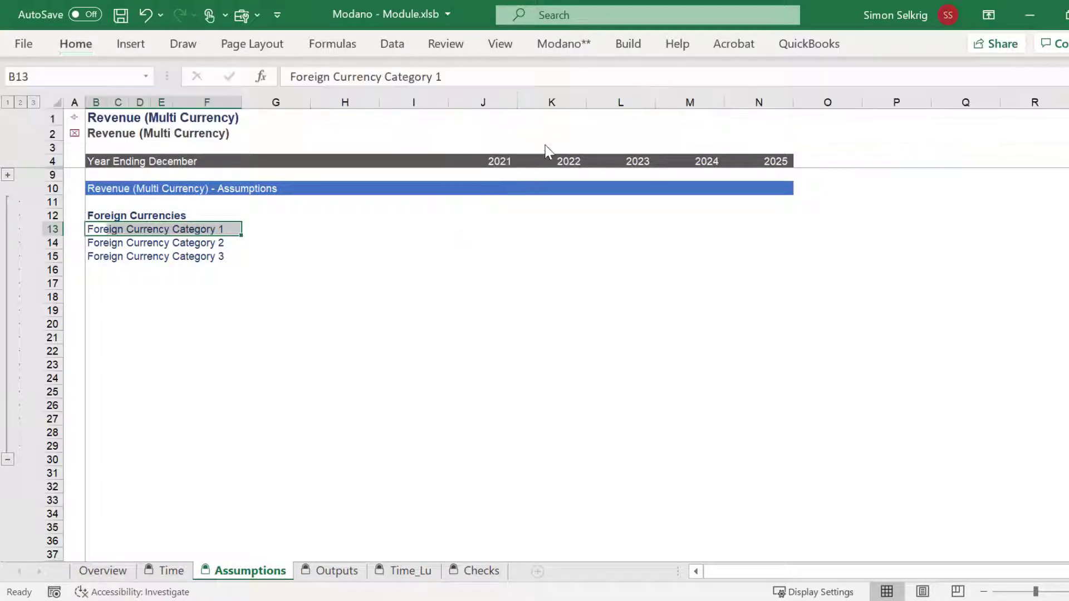
Apply the assumptions Heading style to the foreign currency category name cells.
left_click(628, 45)
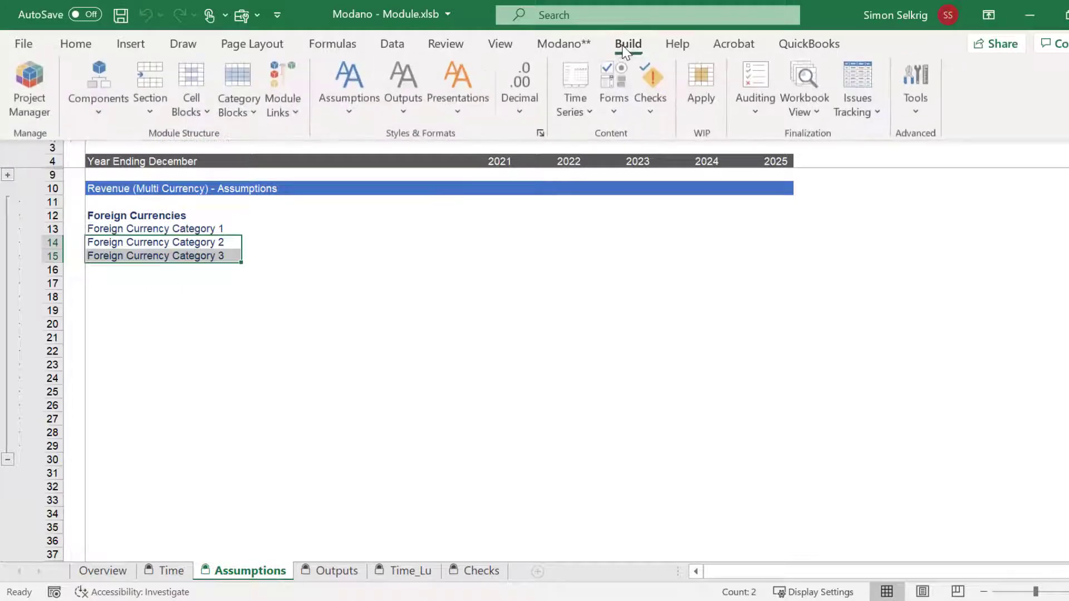
left_click(370, 110)
left_click(368, 138)
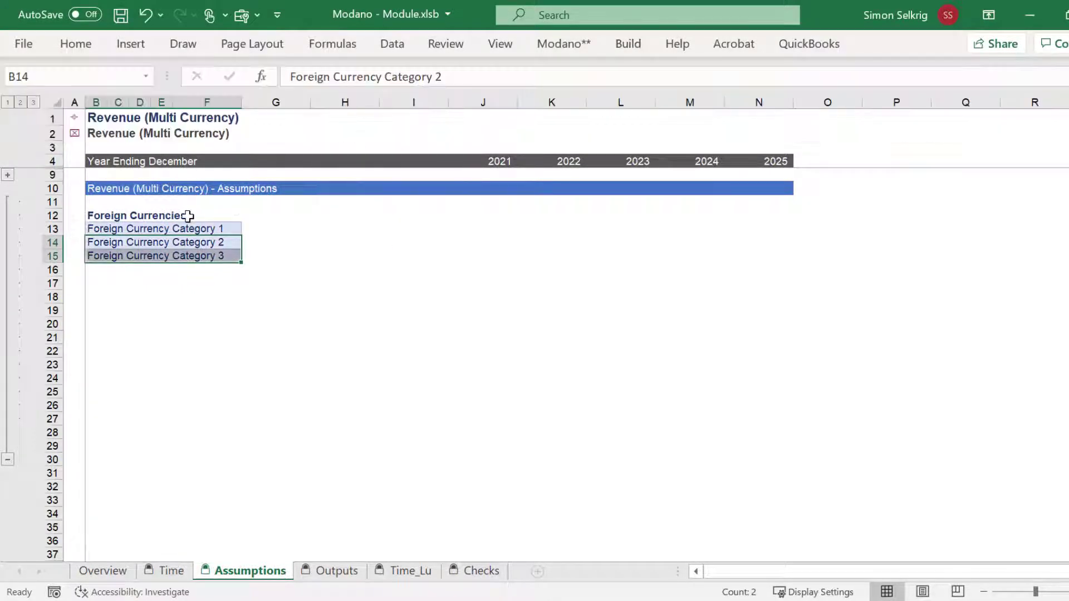
Apply the assumptions Number style to the 2021 column of the foreign currency rows, starting from cell J13.
left_click(225, 228)
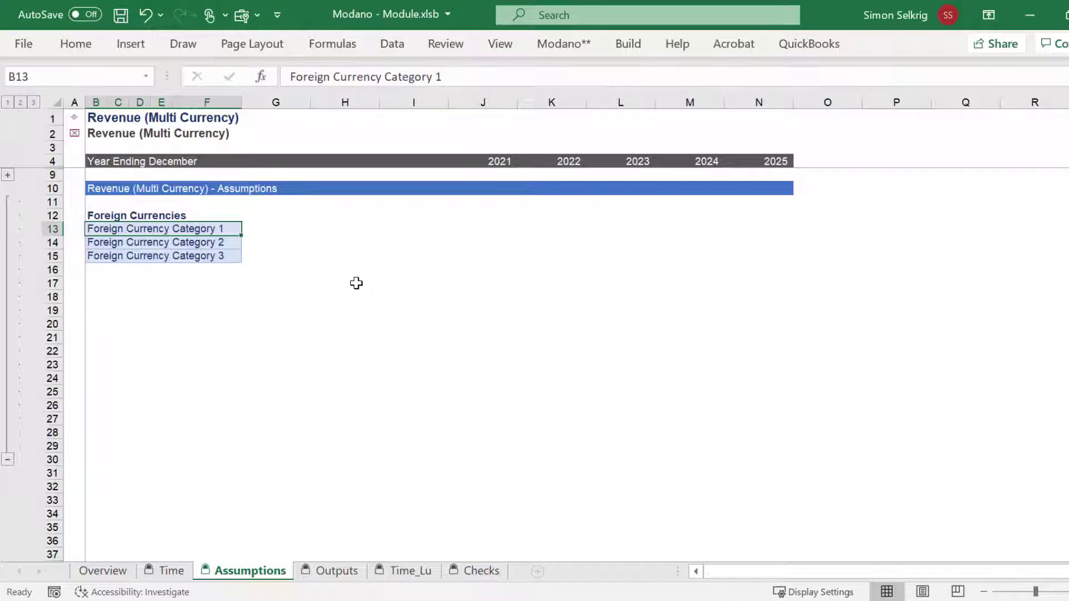
key("Right")
key("Right")
key("Right")
key("Right")
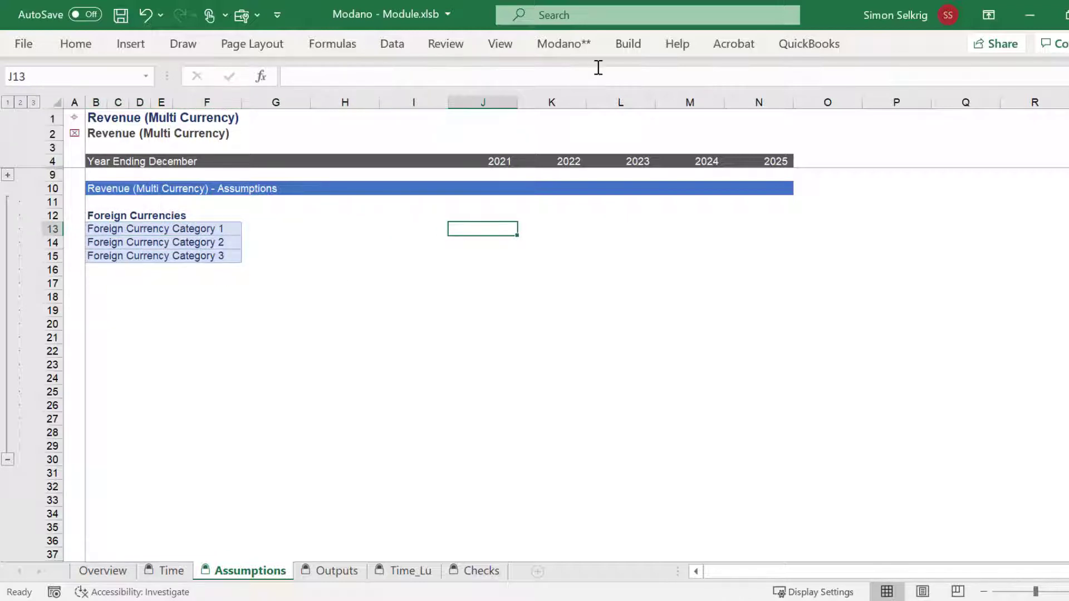
left_click(627, 45)
left_click(349, 112)
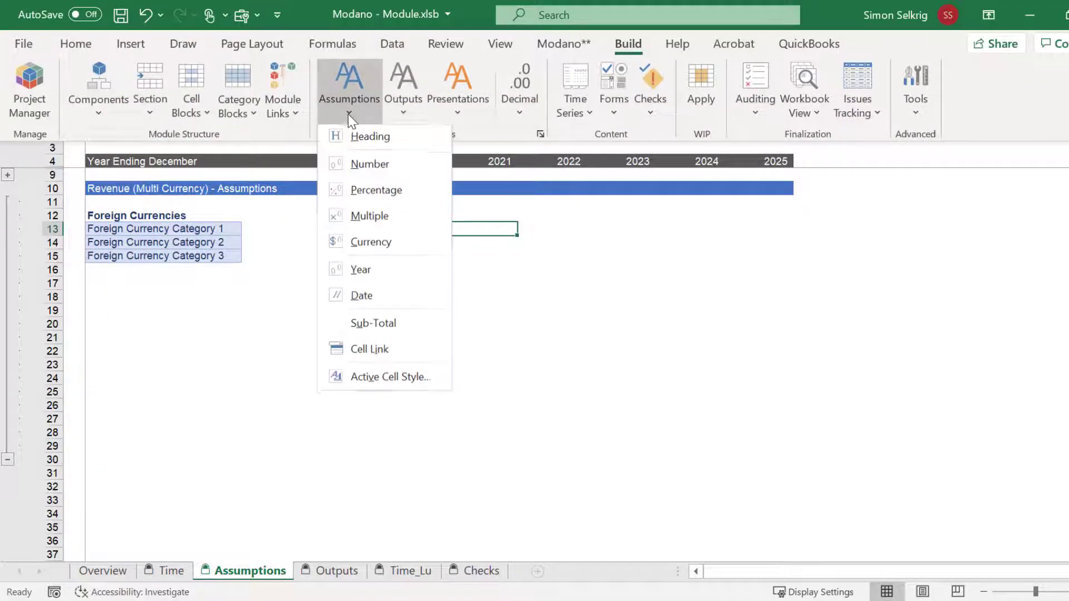
left_click(355, 168)
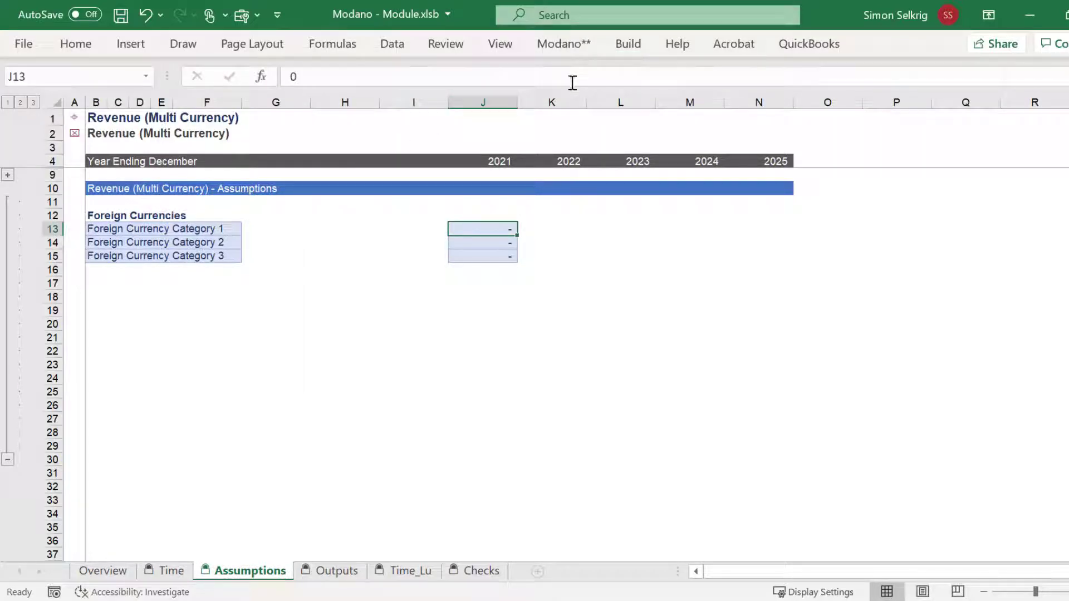
Format the foreign currency assumptions to two decimal places and extend them across the years 2021 to 2025.
left_click(622, 43)
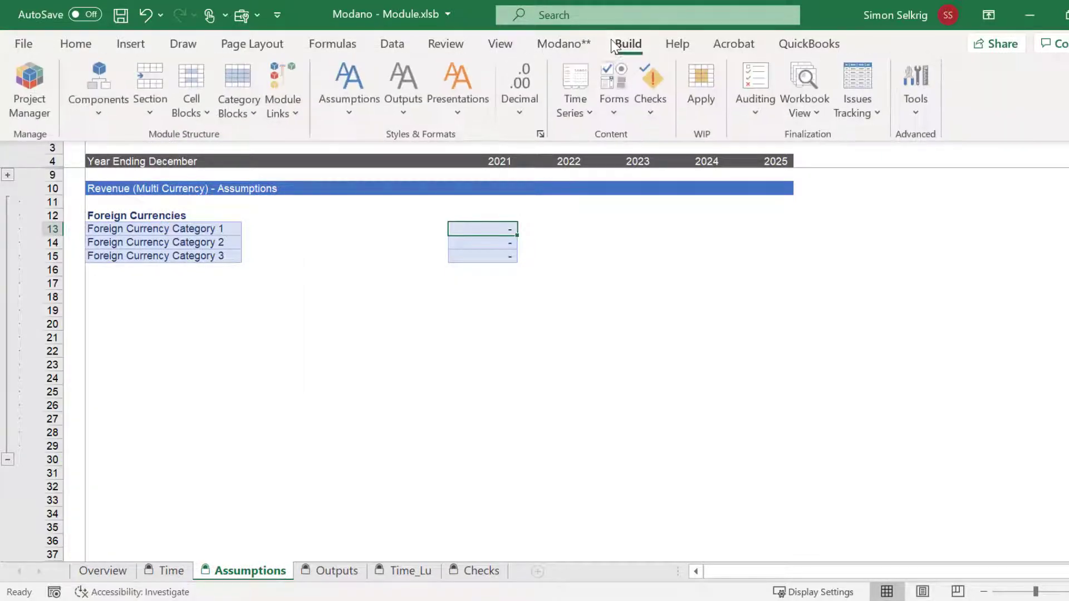
left_click(527, 100)
left_click(528, 190)
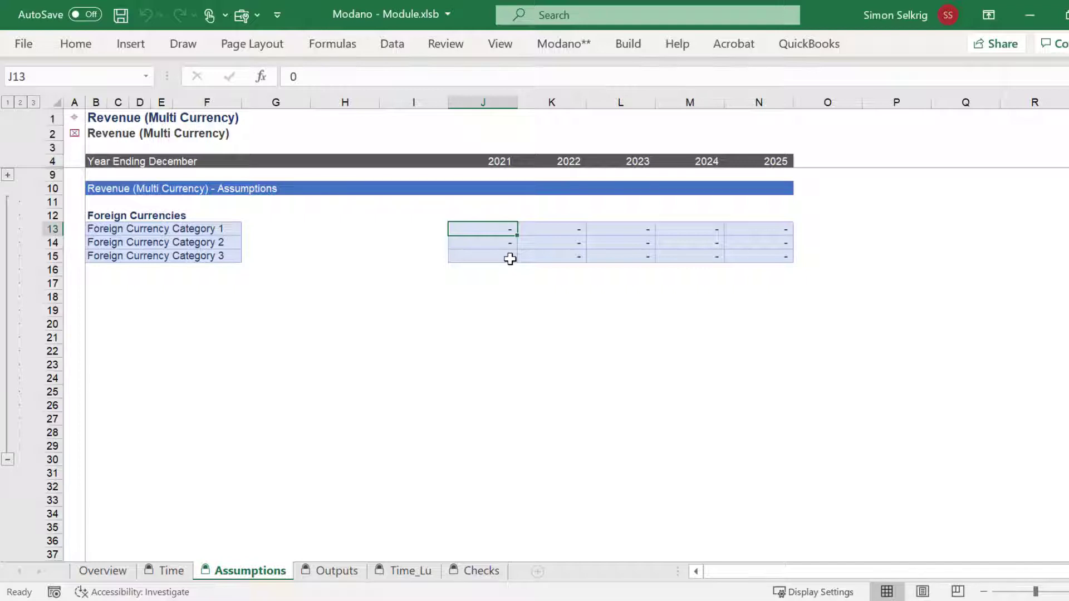
Rename the first foreign currency category in B13 as "Australian Dollars (AUD)".
left_click(151, 229)
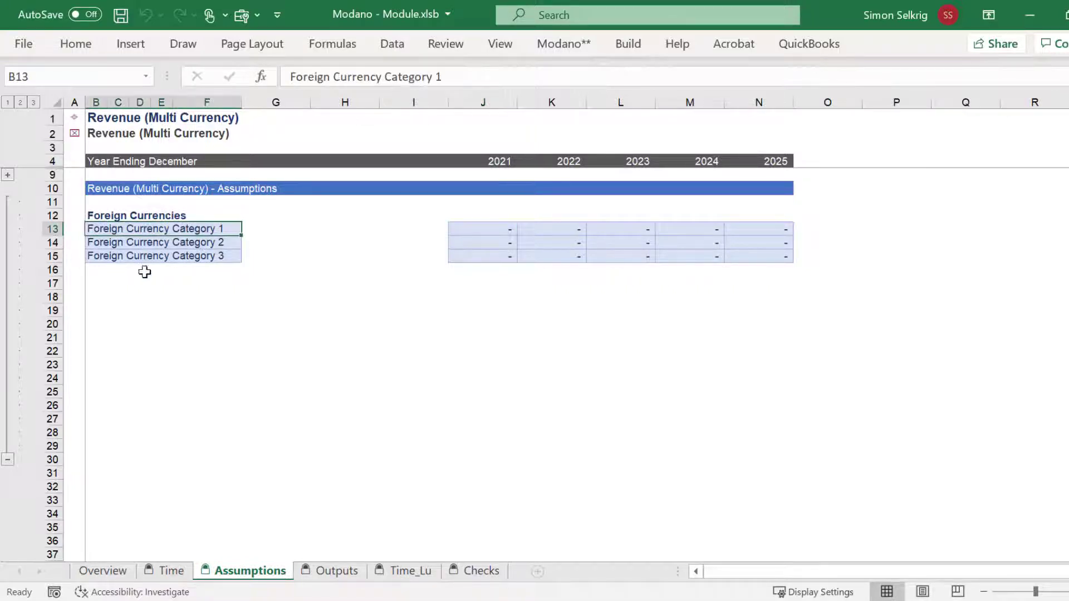
type("Austr")
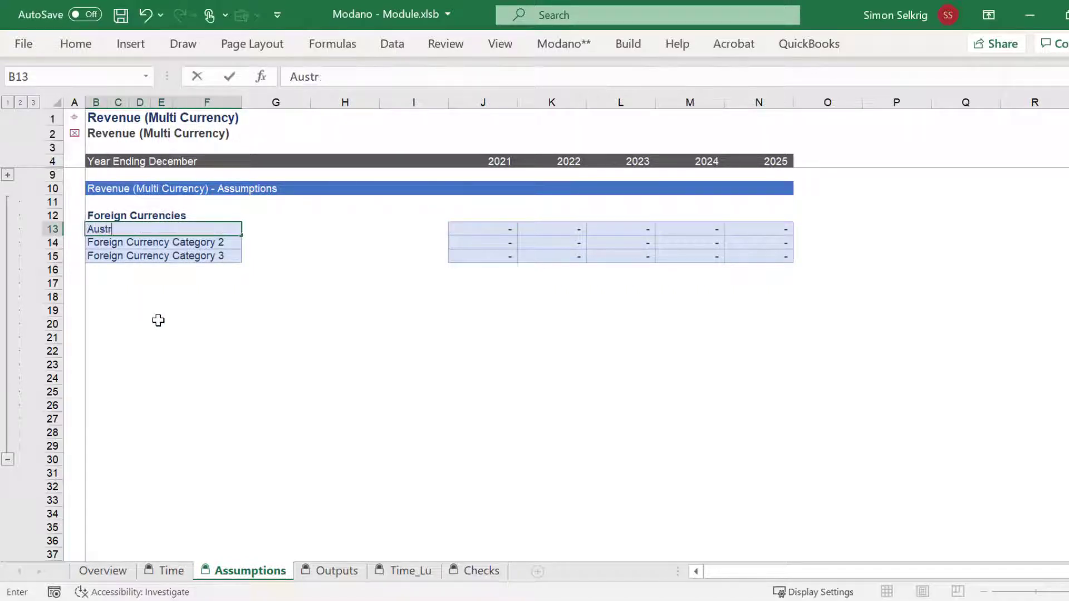
type("alian Dol")
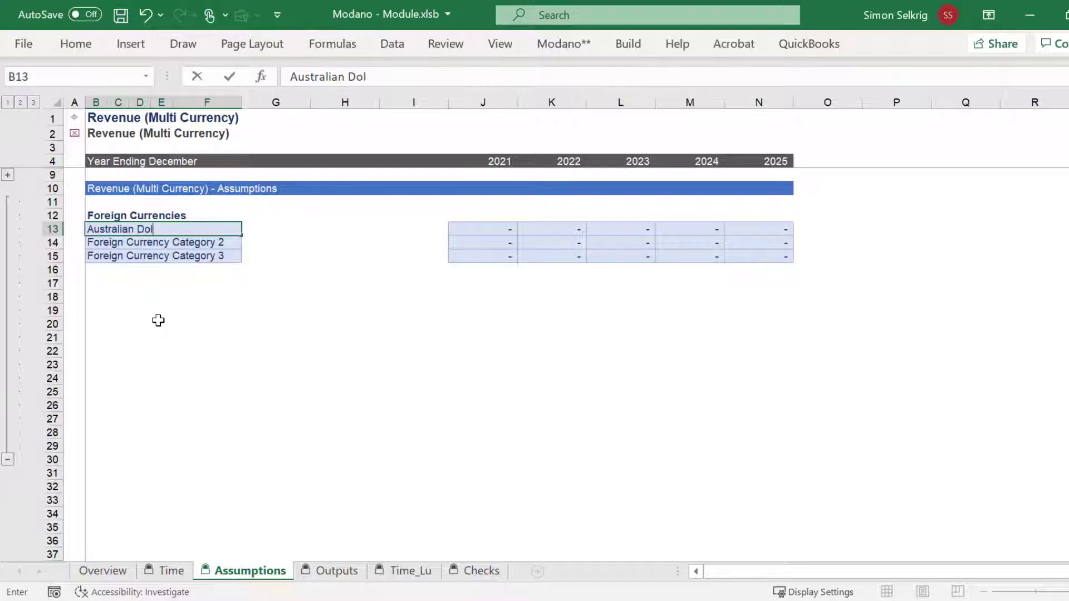
type("lars (AUD)")
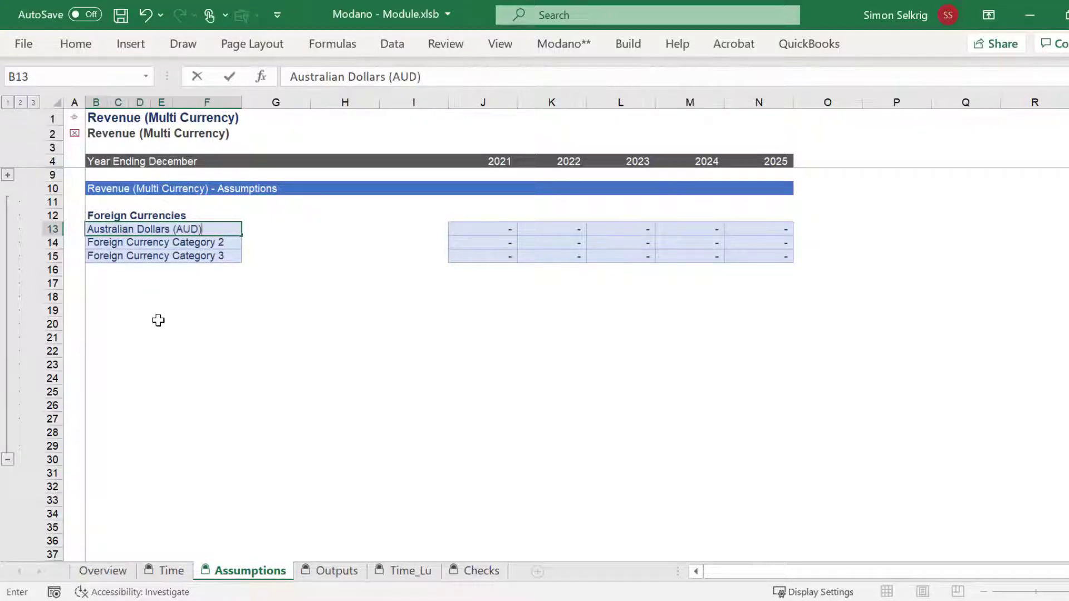
key("Return")
Rename the second foreign currency category in B14 as "Canadian Dollars (CAD)".
type("Ca")
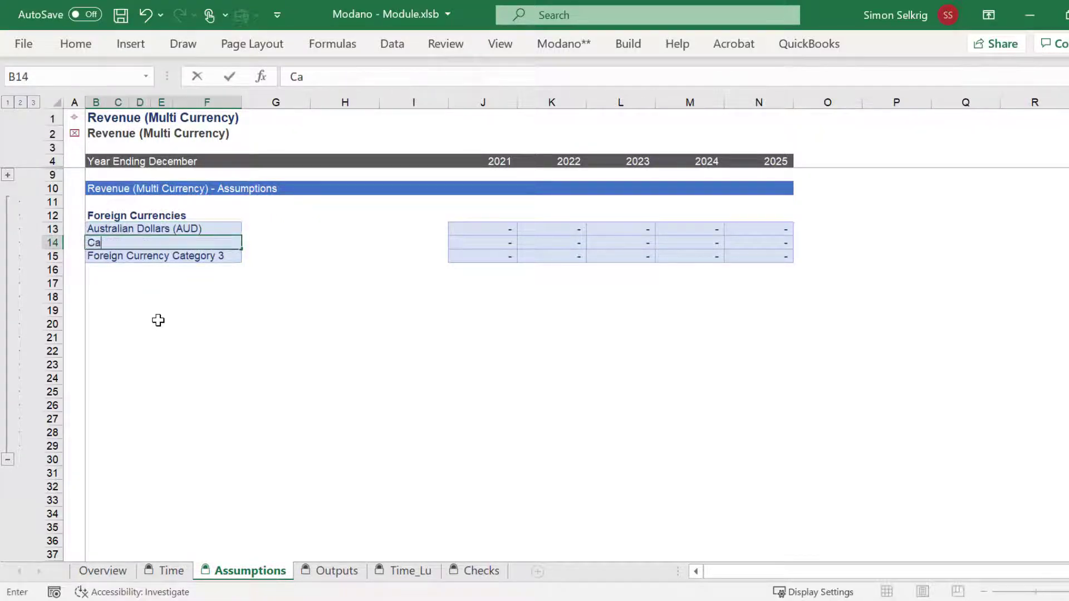
type("nadaian Dollar")
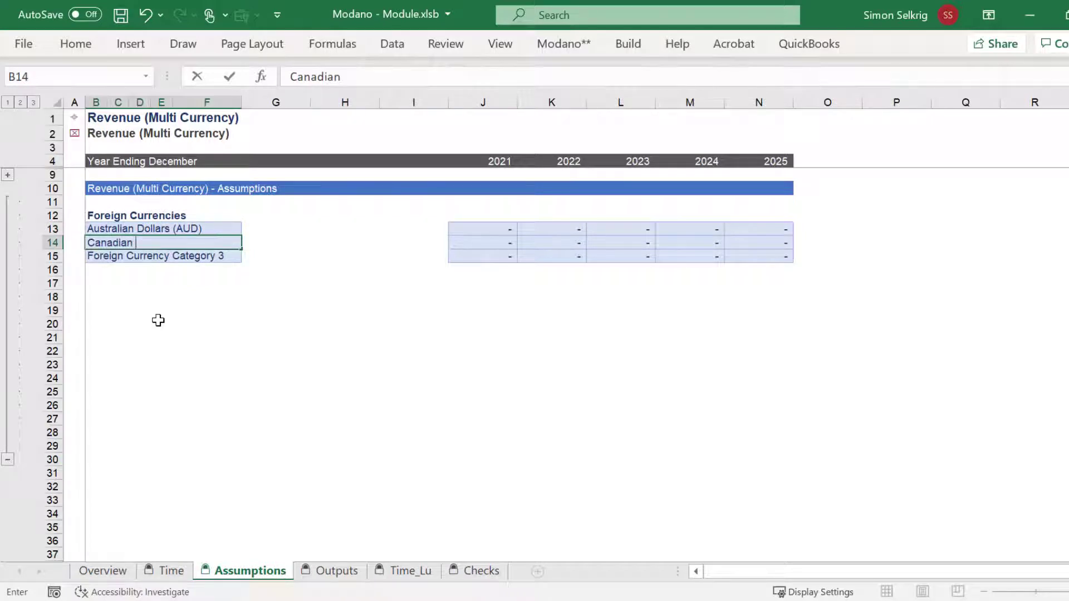
key("BackSpace")
type("s (CAD")
key("Return")
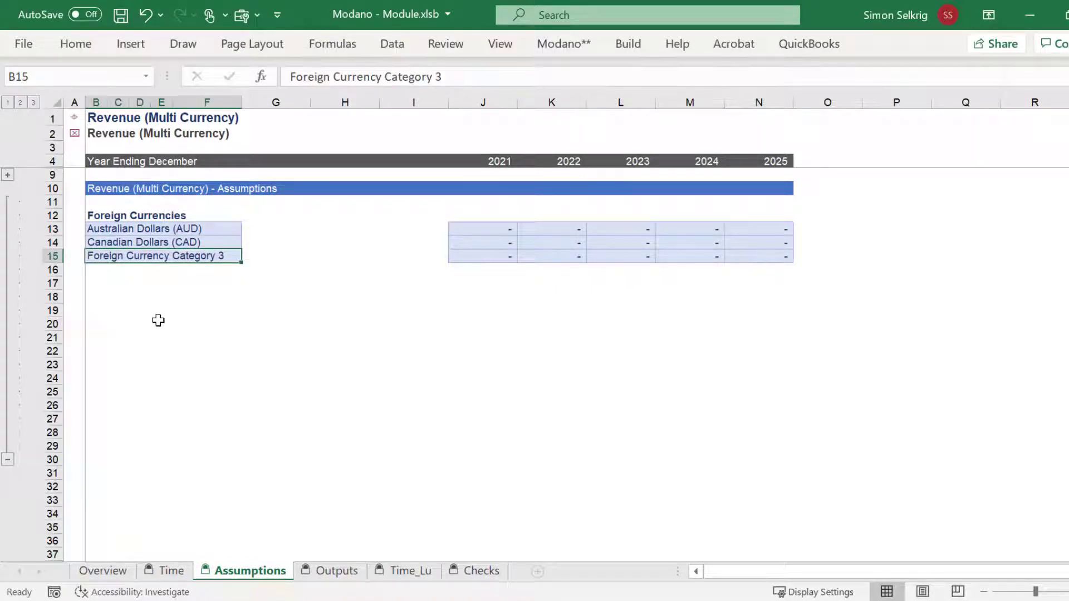
Rename the third foreign currency category in B15 as "Great Britain Pound (GBP)".
type("Gr")
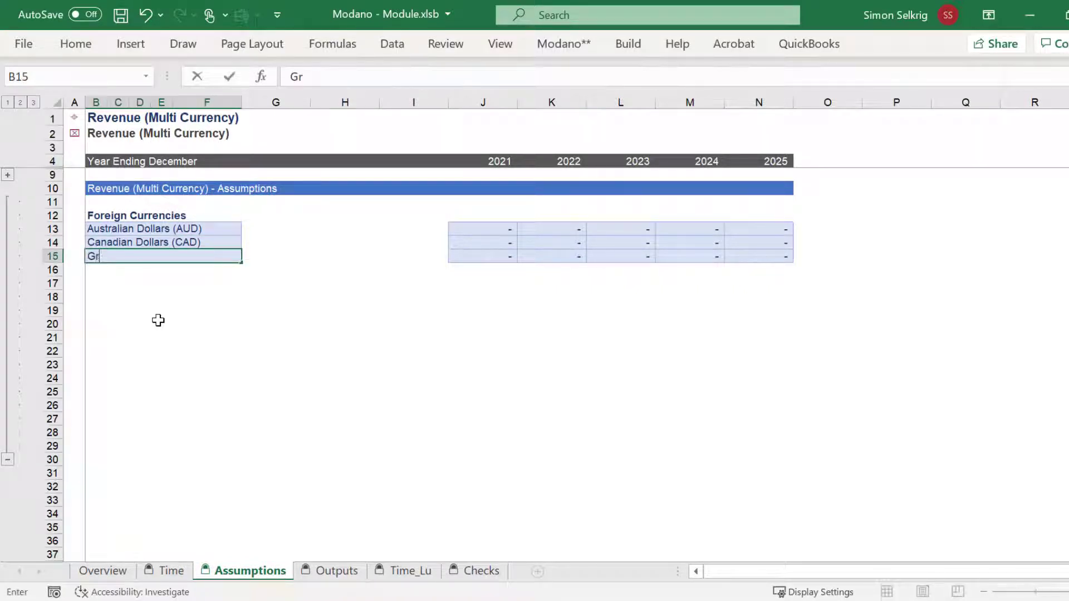
type("eat Britain P")
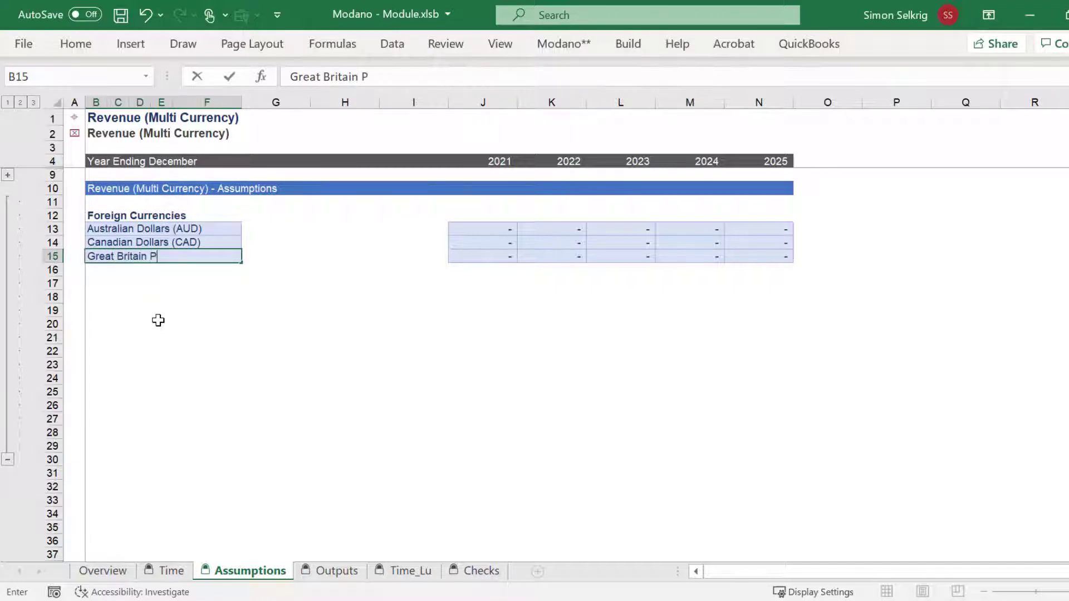
type("ound (GBP")
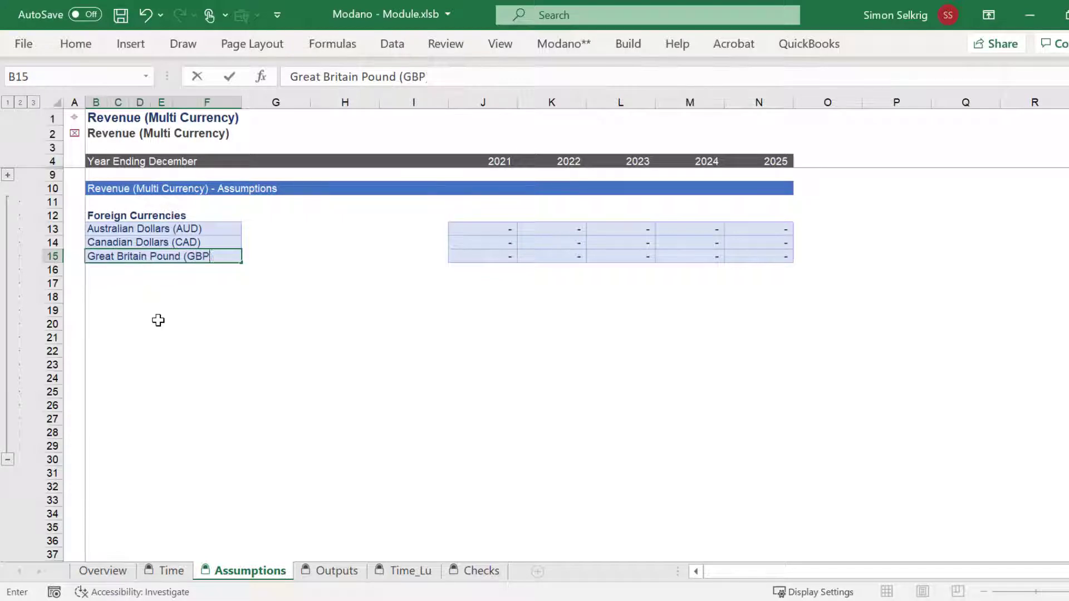
type(")")
key("Return")
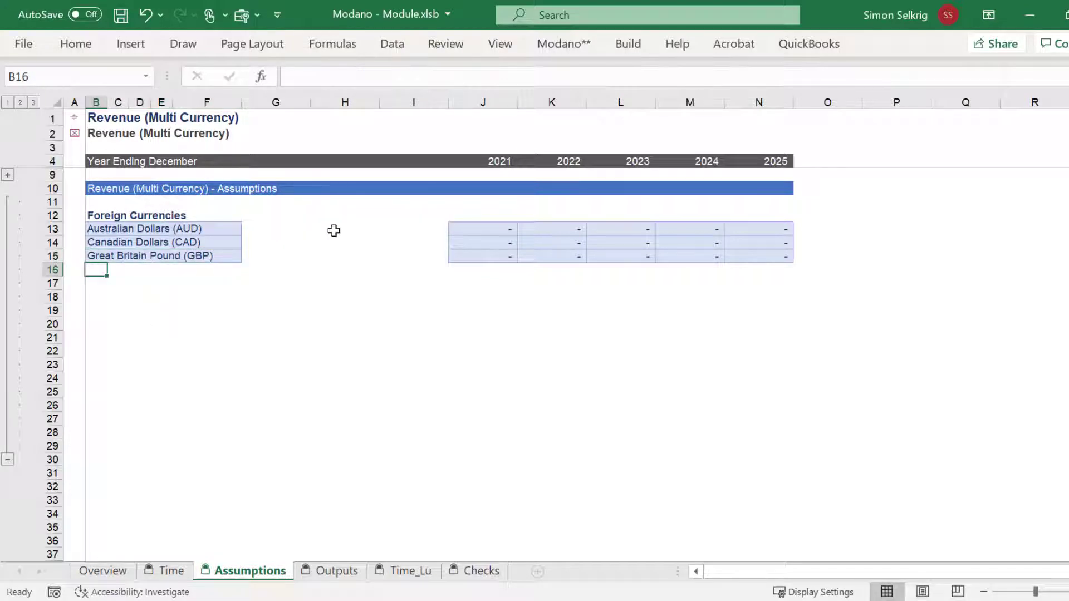
Enter the Australian Dollar rates for 2021 to 2025 as 0.72, 0.71, 0.73, 0.72 and 0.70.
left_click(454, 229)
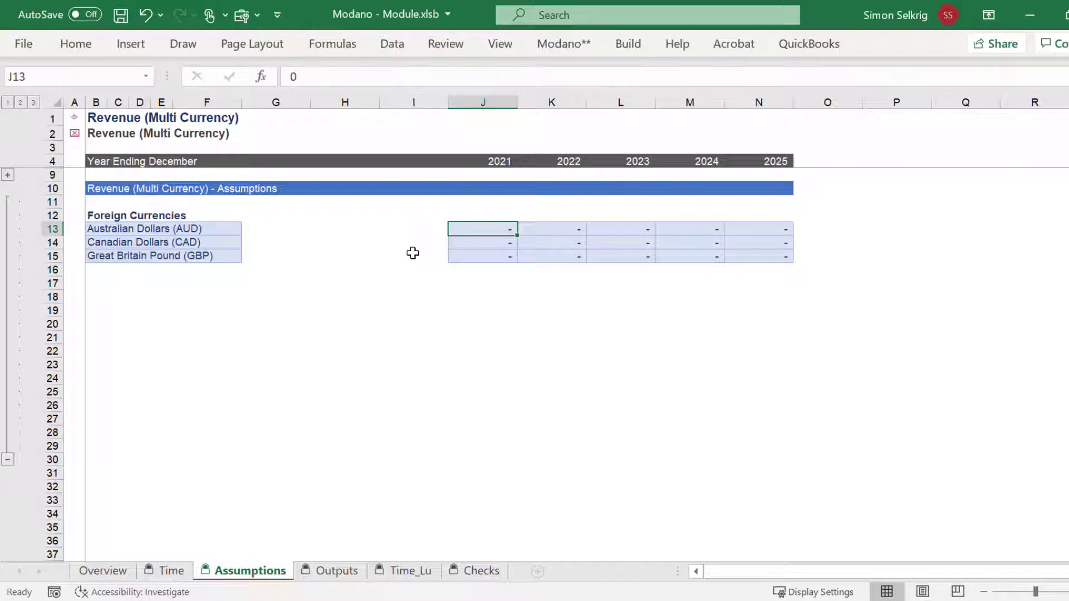
type(".72")
key("Tab")
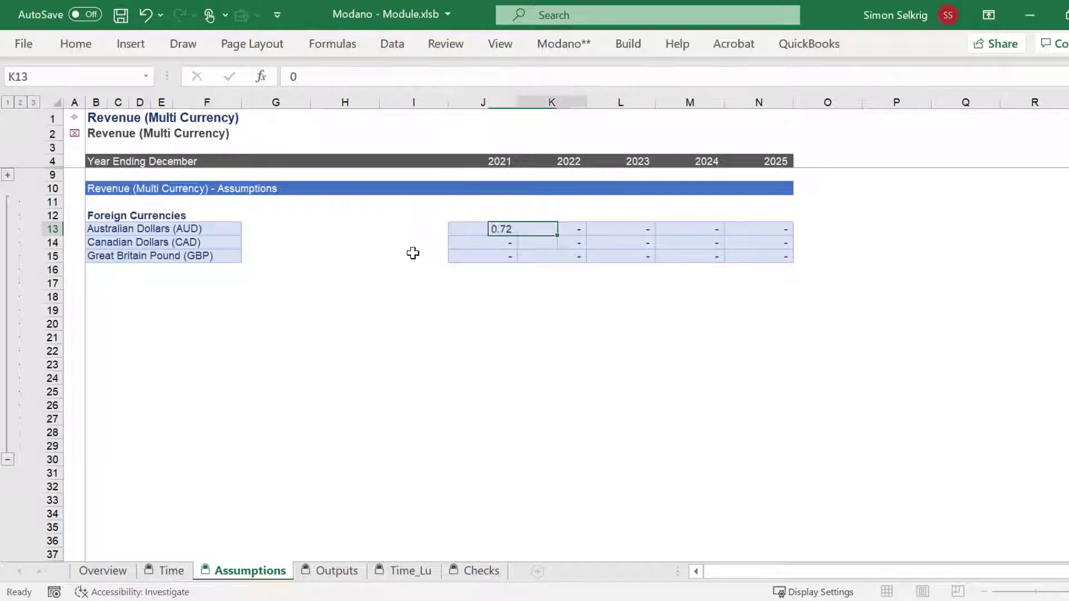
type(".71")
key("Tab")
type(".73")
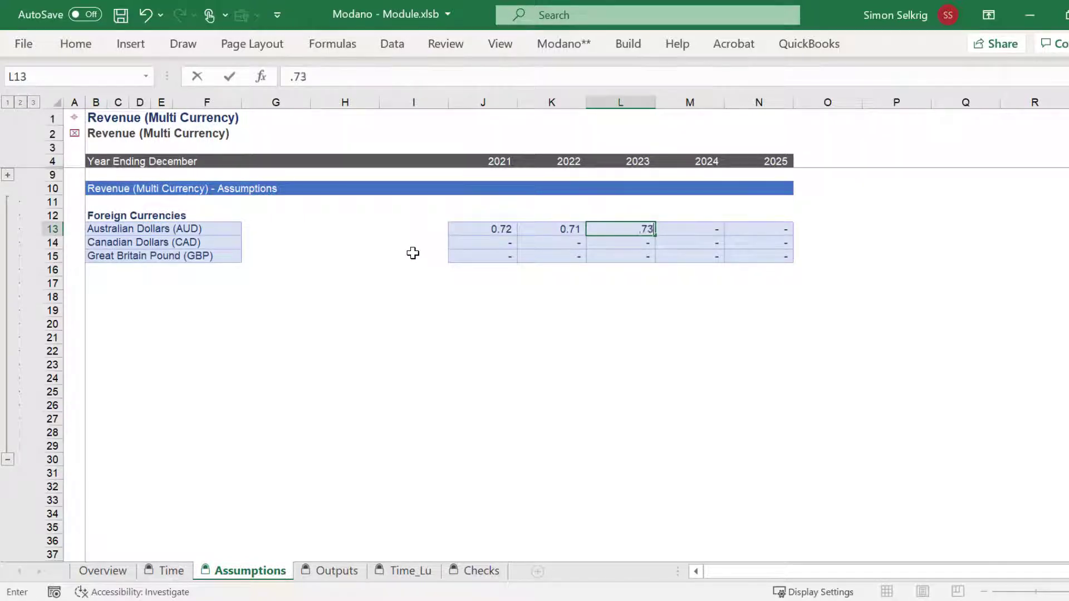
key("Tab")
type(".72")
key("Tab")
type(".7")
key("ctrl+Return")
Enter the Canadian Dollar rates for 2021 to 2025 as 0.74, 0.76, 0.73, 0.75 and 0.74.
left_click(484, 244)
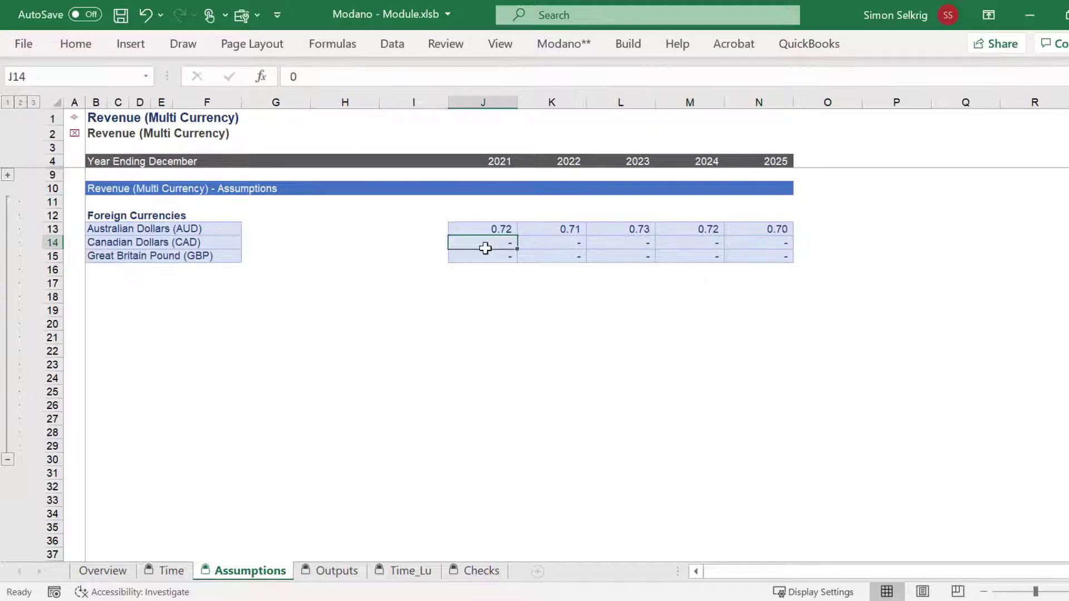
type(".74")
key("Tab")
type(".76")
key("Tab")
type(".7")
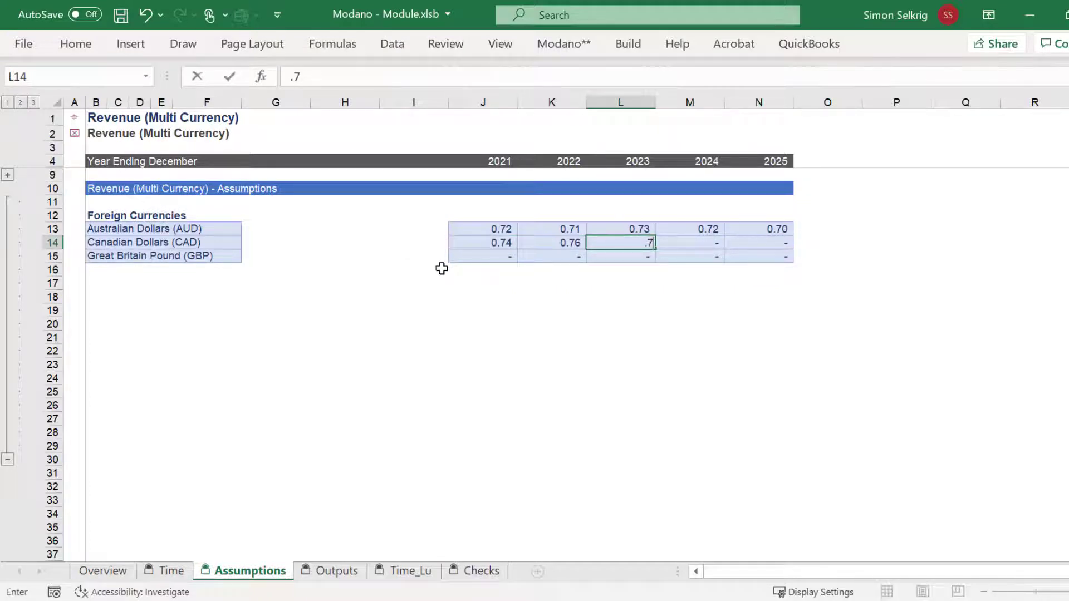
type("3")
key("Tab")
type(".75")
key("Tab")
type(".74")
Enter the Great Britain Pound rates for 2021 to 2025 as 1.25, 1.24, 1.26, 1.22 and 1.23.
left_click(468, 255)
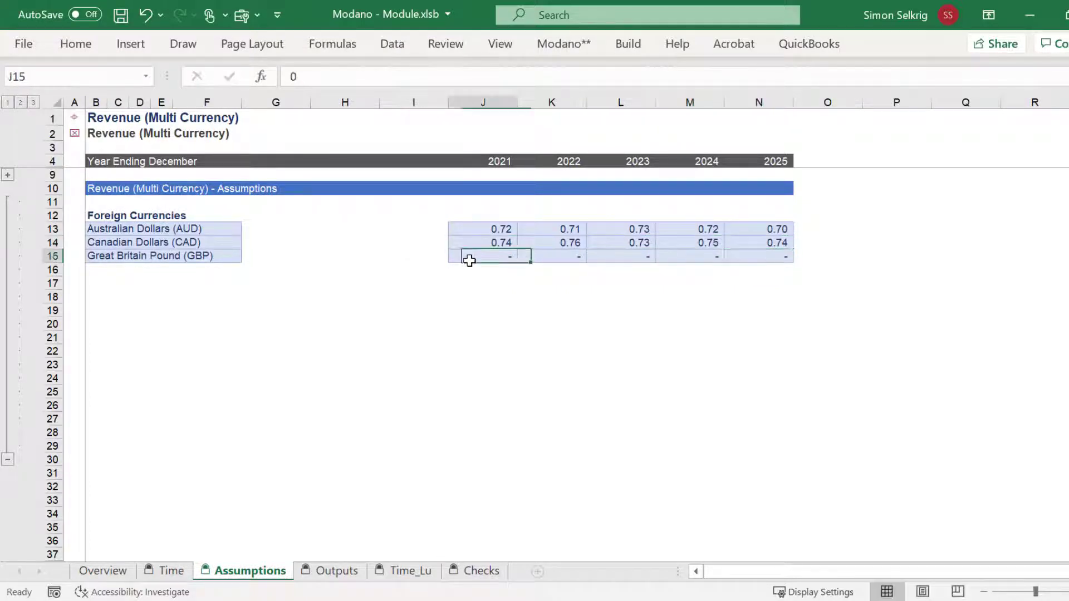
type("1.25")
key("Tab")
type("1.24")
key("Tab")
type("1.26")
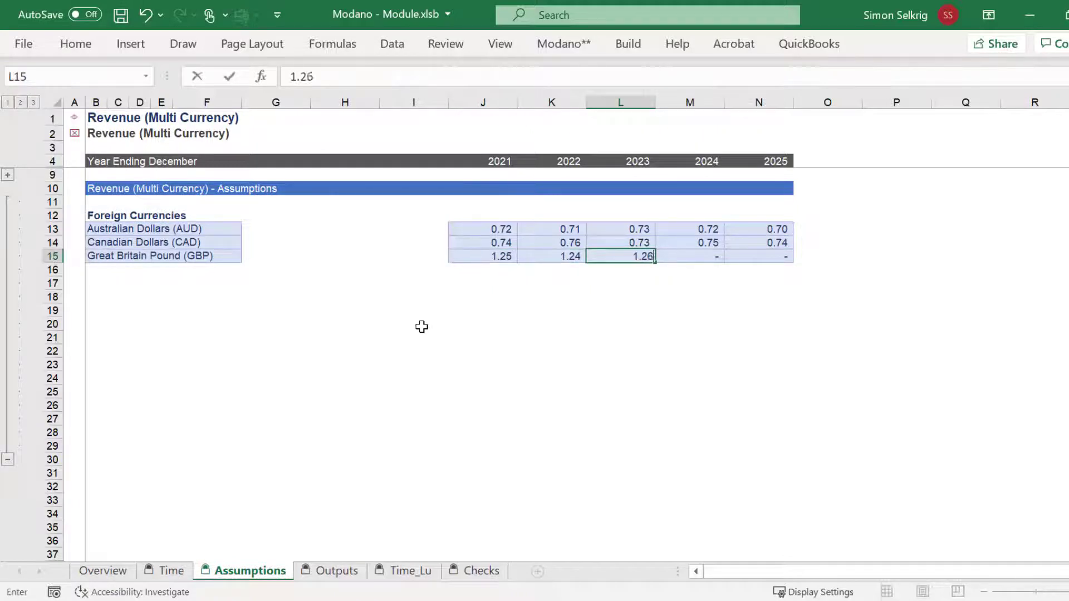
key("Tab")
type("1.22")
key("Tab")
type("1.23")
key("Down")
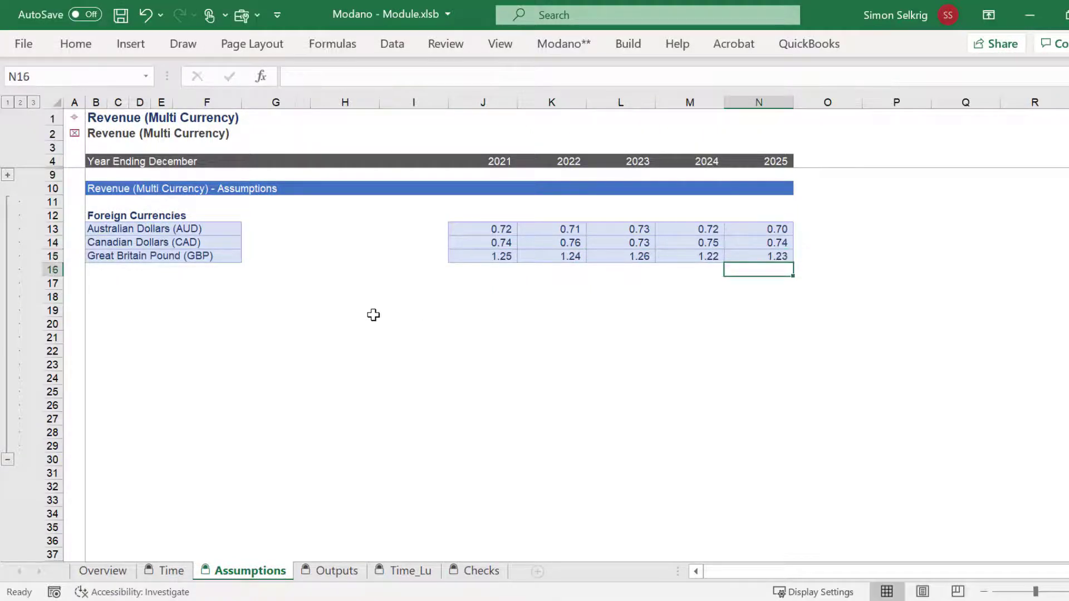
Enter "Revenue (Multi Currency)" as a bold heading in B17.
left_click(95, 284)
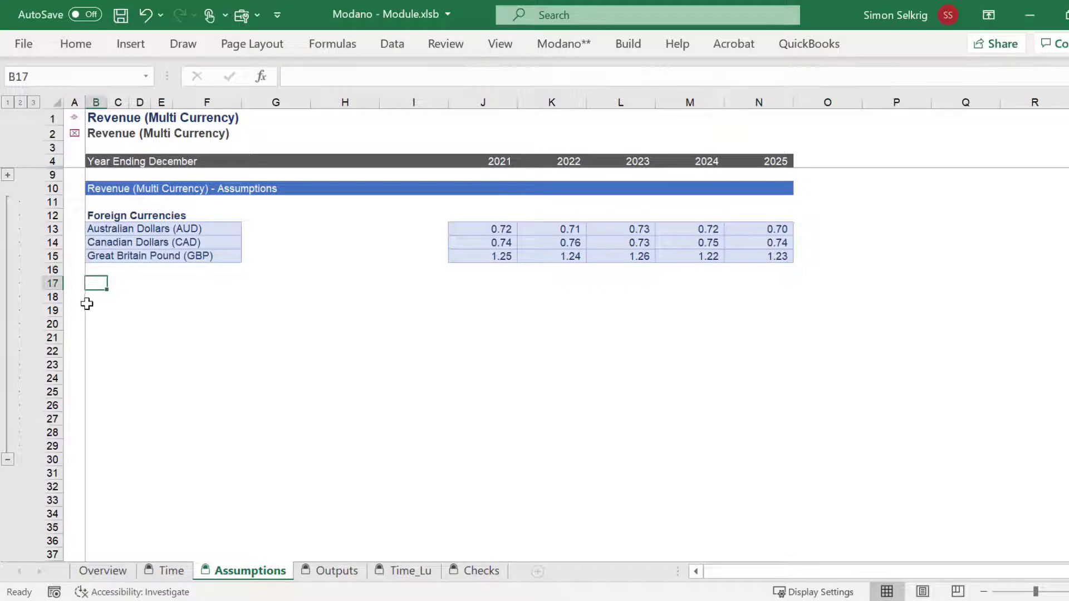
type("R")
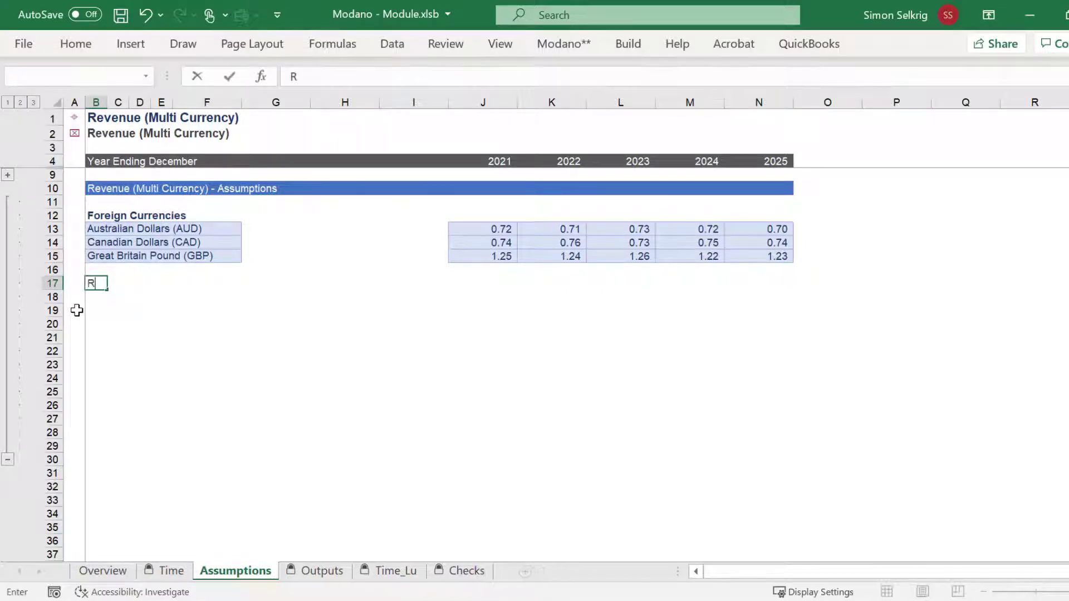
type("evenue (")
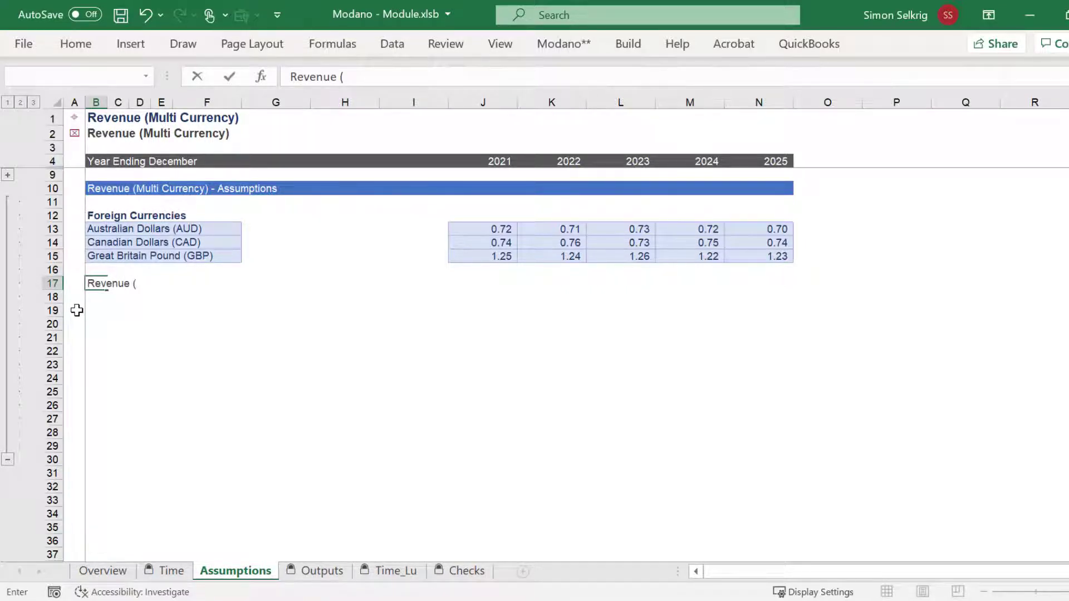
type("Multi Currenc")
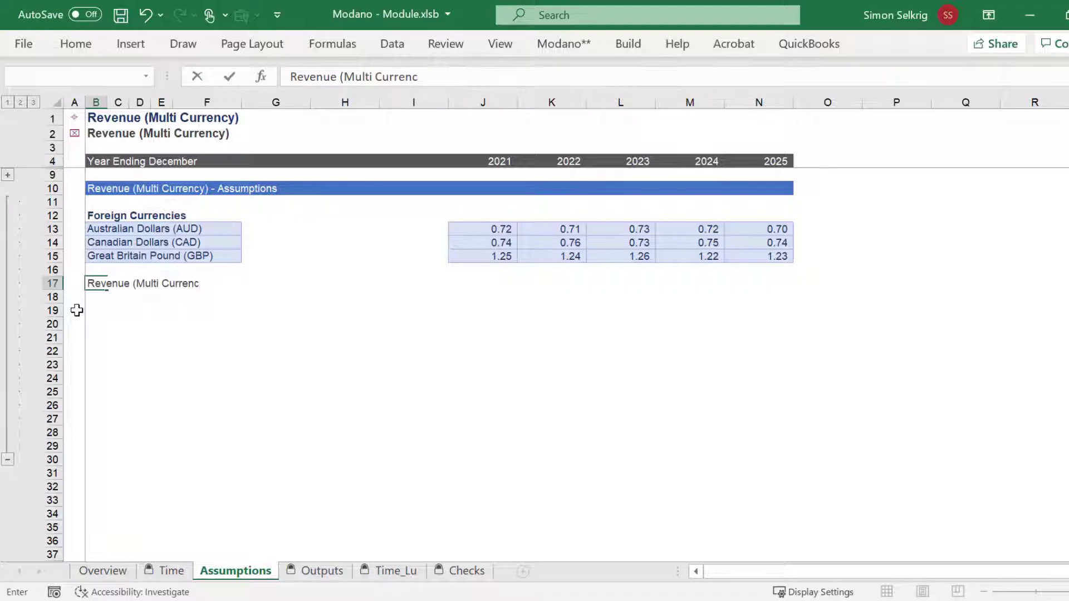
type("y)")
key("Return")
key("Up")
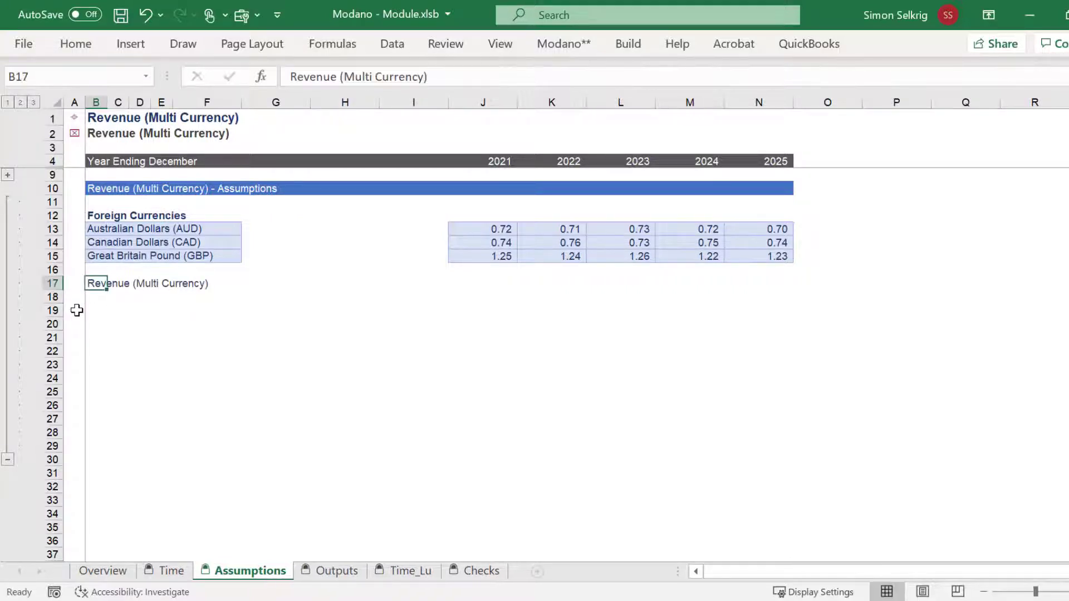
key("ctrl+b")
Insert a category block at row 18 using a new user-defined categories group named "Revenue" with 3 categories.
key("Down")
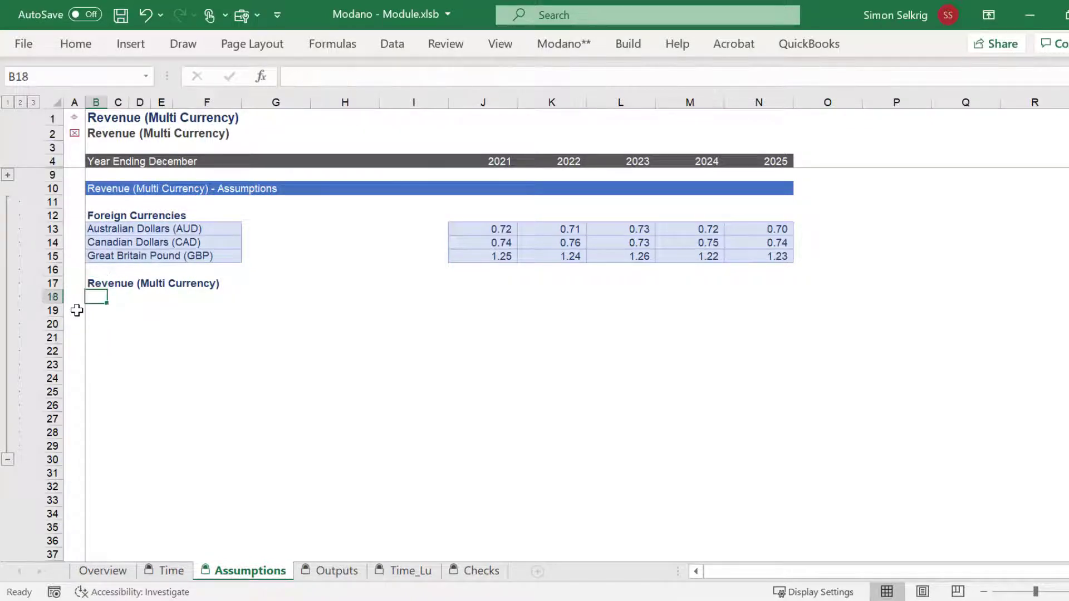
left_click(629, 43)
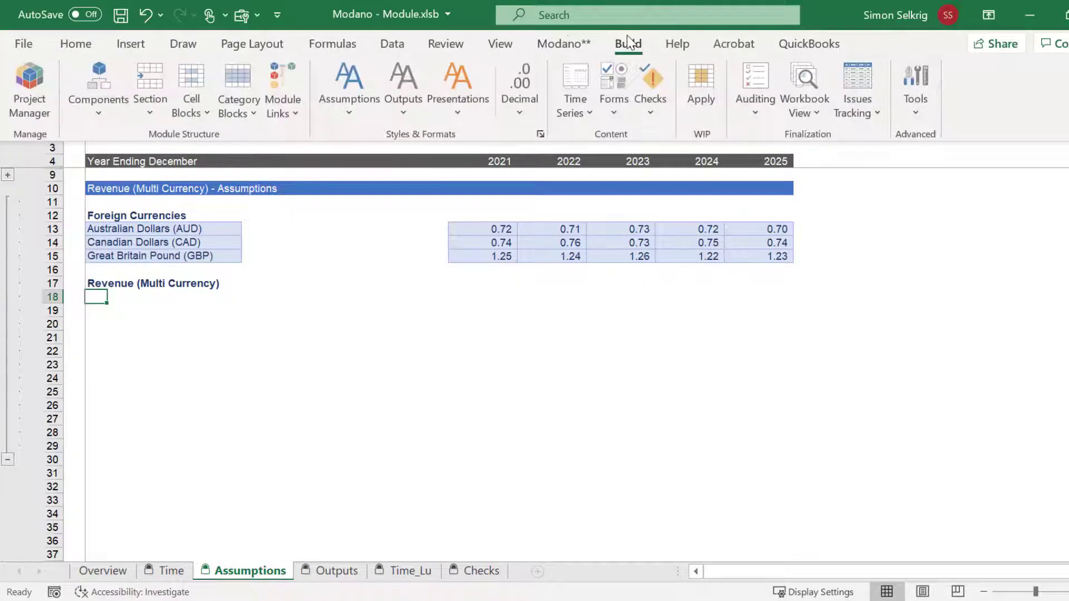
left_click(230, 107)
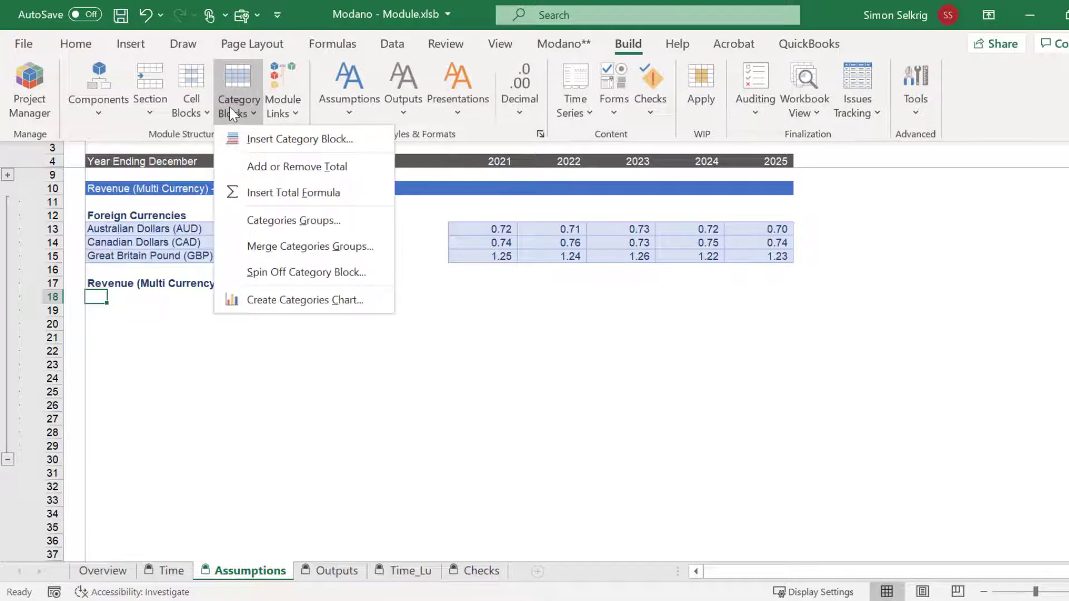
left_click(253, 138)
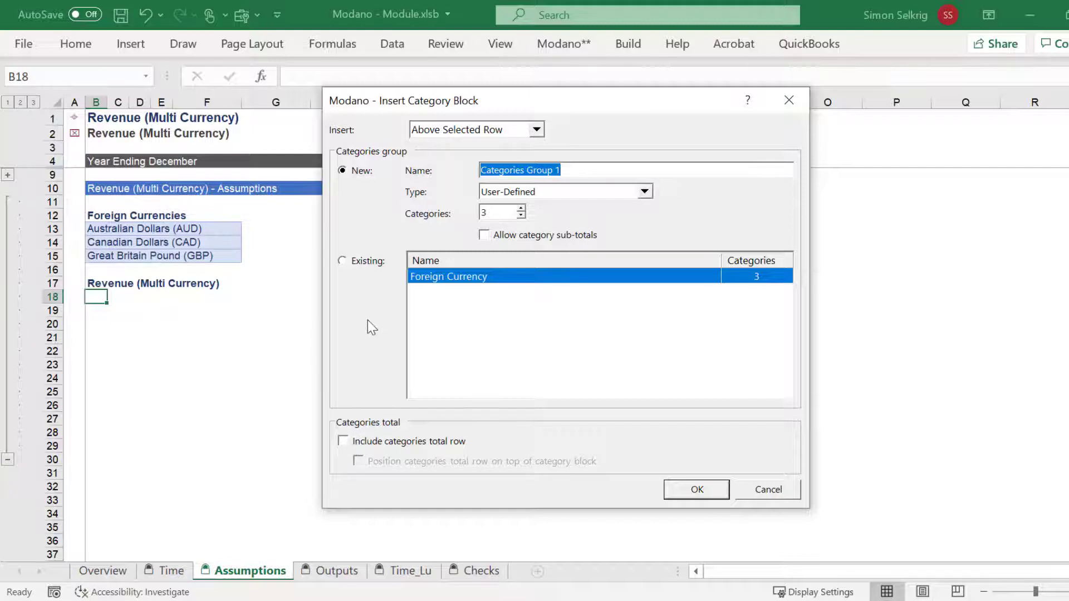
type("Reve")
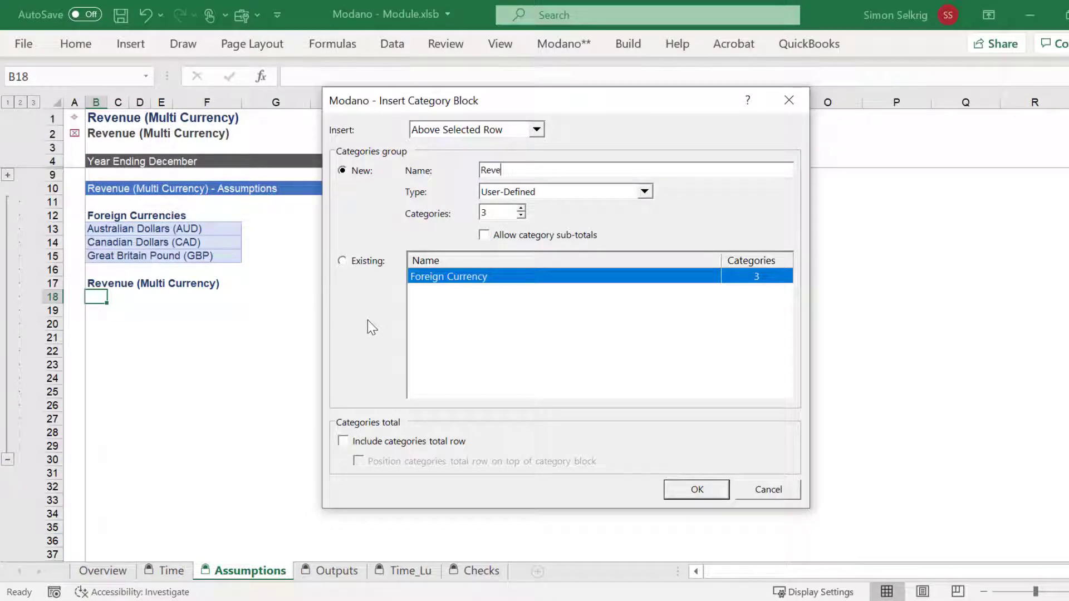
type("nue")
left_click(675, 498)
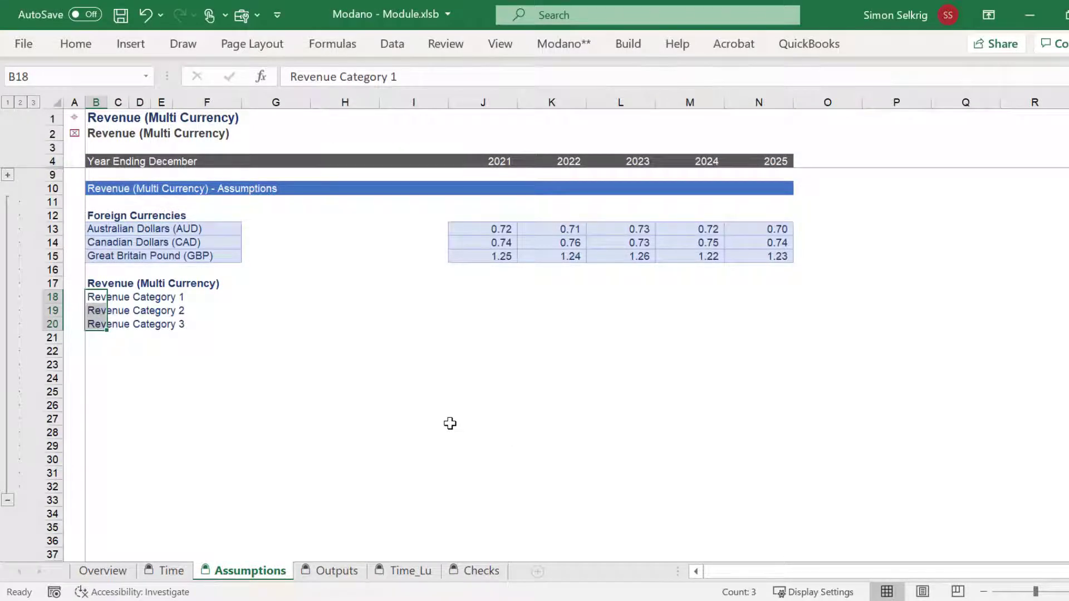
Merge the revenue category name cells across columns B to G in rows 18 to 20.
key("Right")
key("Left")
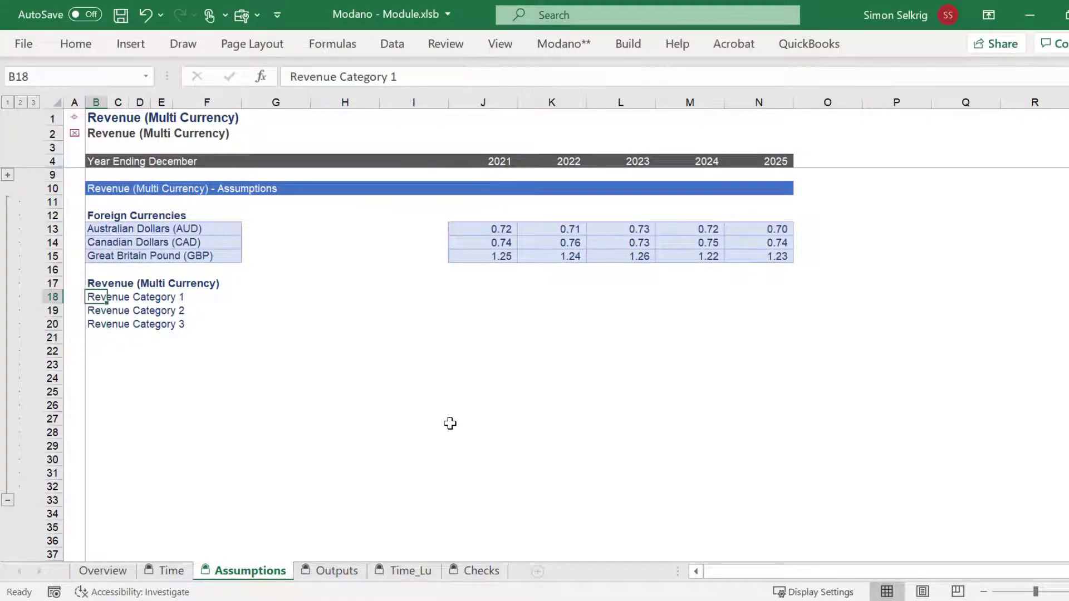
key("shift+Right")
key("shift+Right")
key("shift+Right")
key("shift+Right")
key("shift+Right")
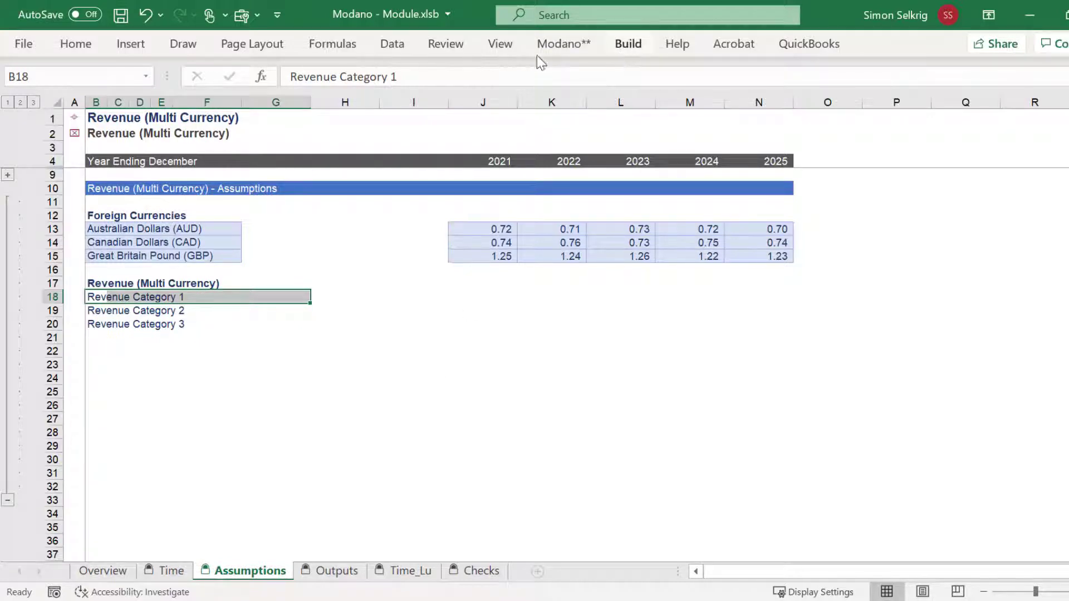
left_click(78, 44)
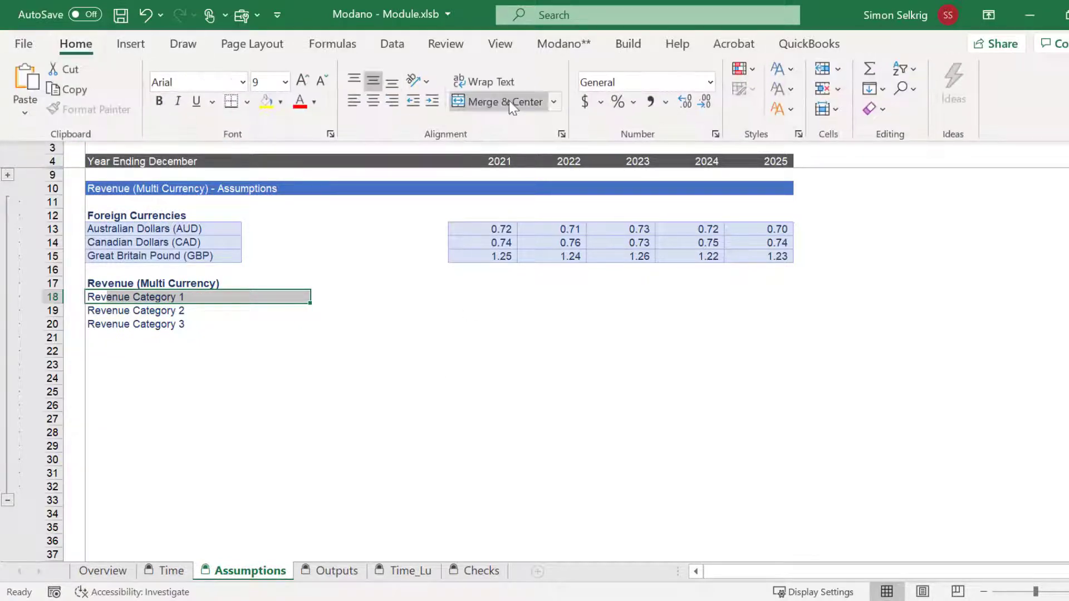
left_click(555, 102)
left_click(528, 148)
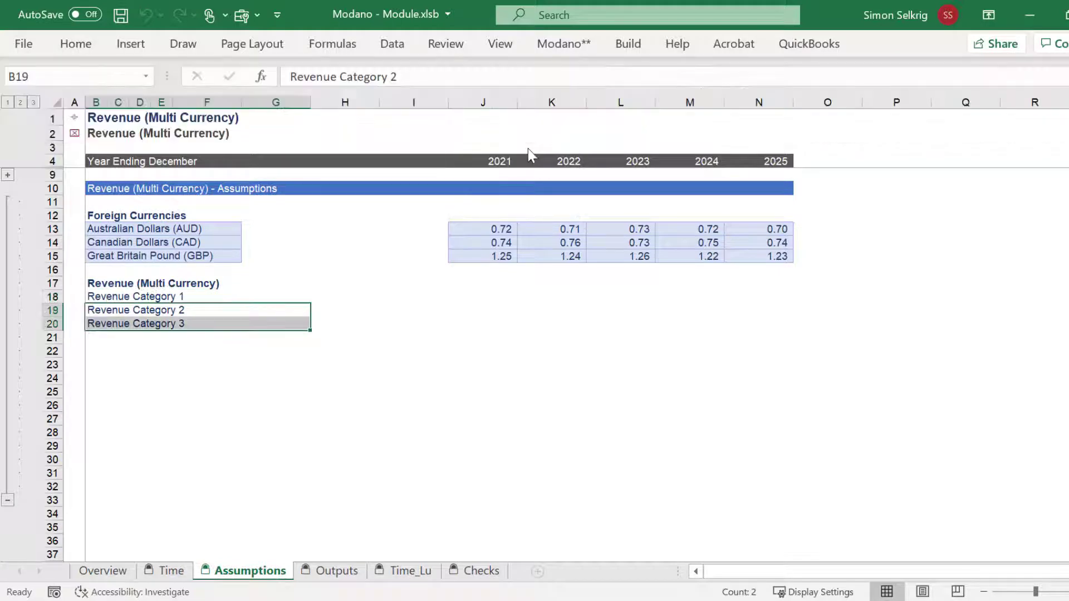
Apply the Heading assumption style to the three revenue category names in B18:G20.
left_click(619, 48)
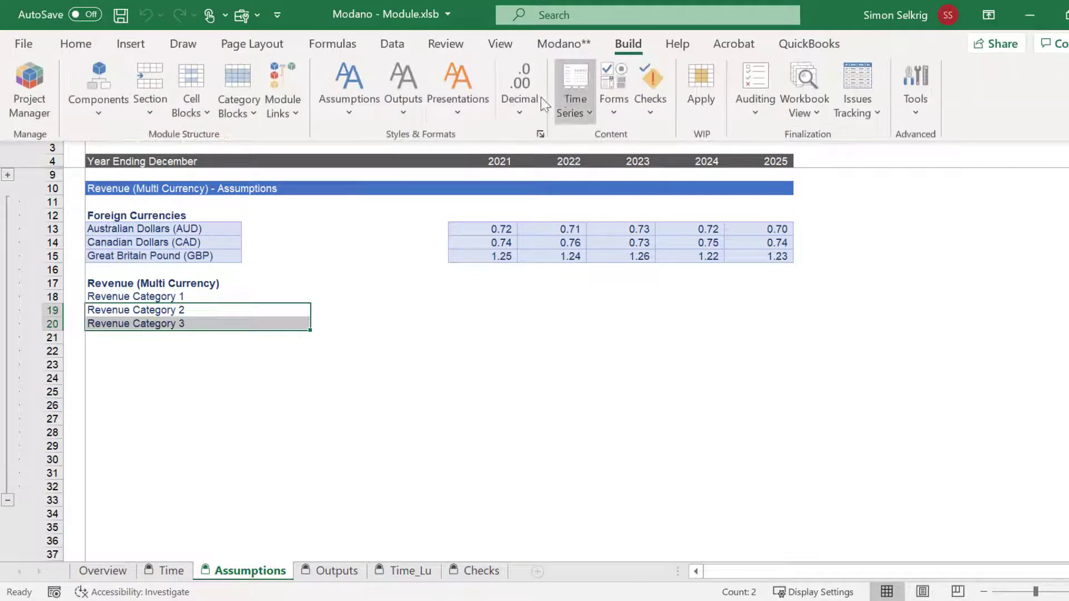
left_click(359, 118)
left_click(359, 138)
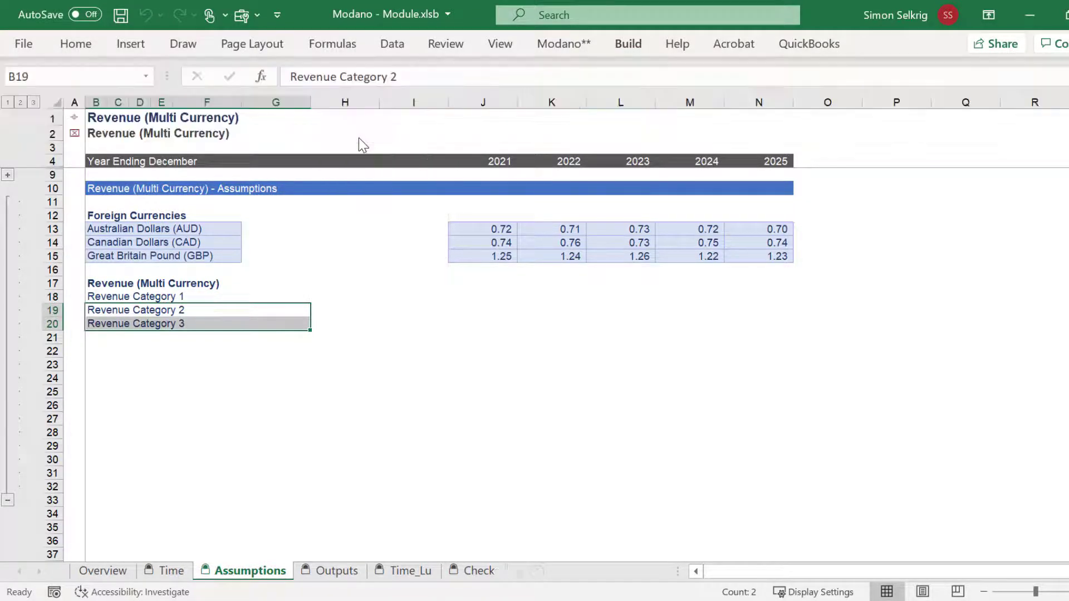
Rename the three revenue categories in B18 to B20 as Alpha, Delta and Foxtrot.
left_click(202, 295)
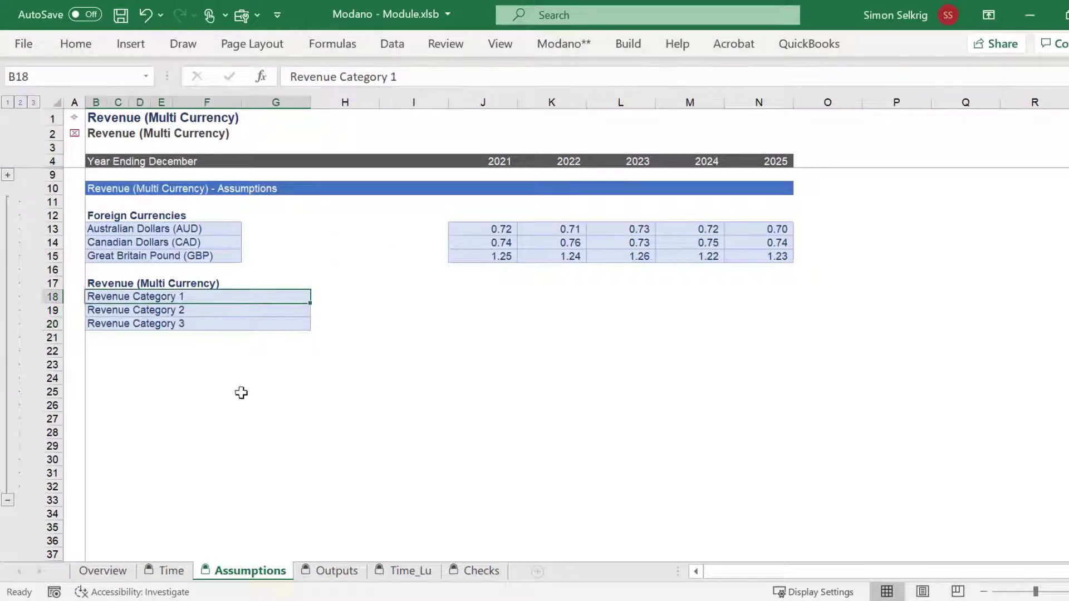
type("Alpha")
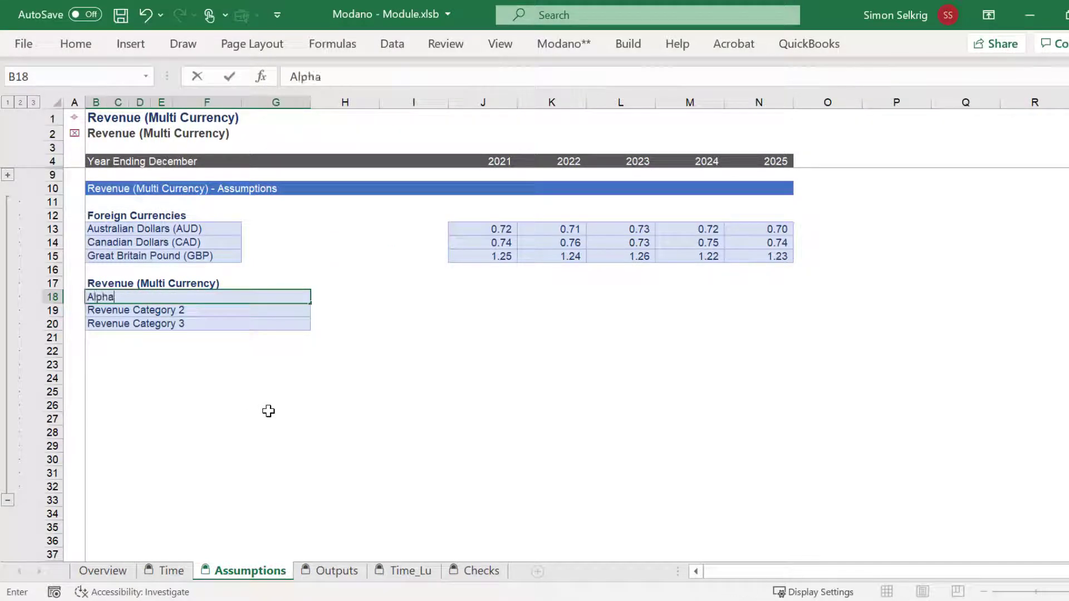
key("Return")
type("De")
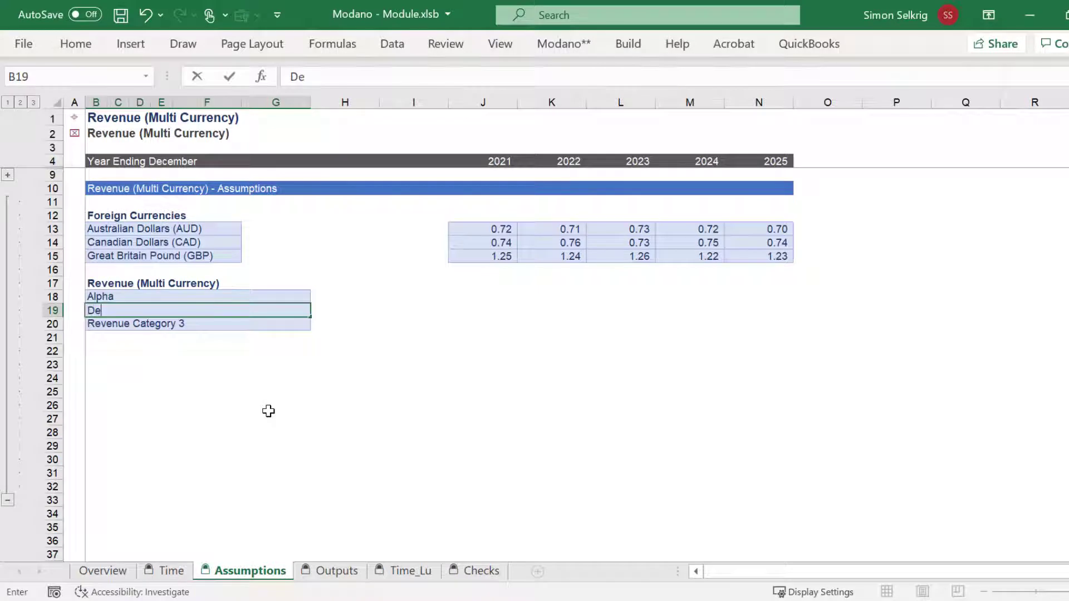
type("lta")
key("Return")
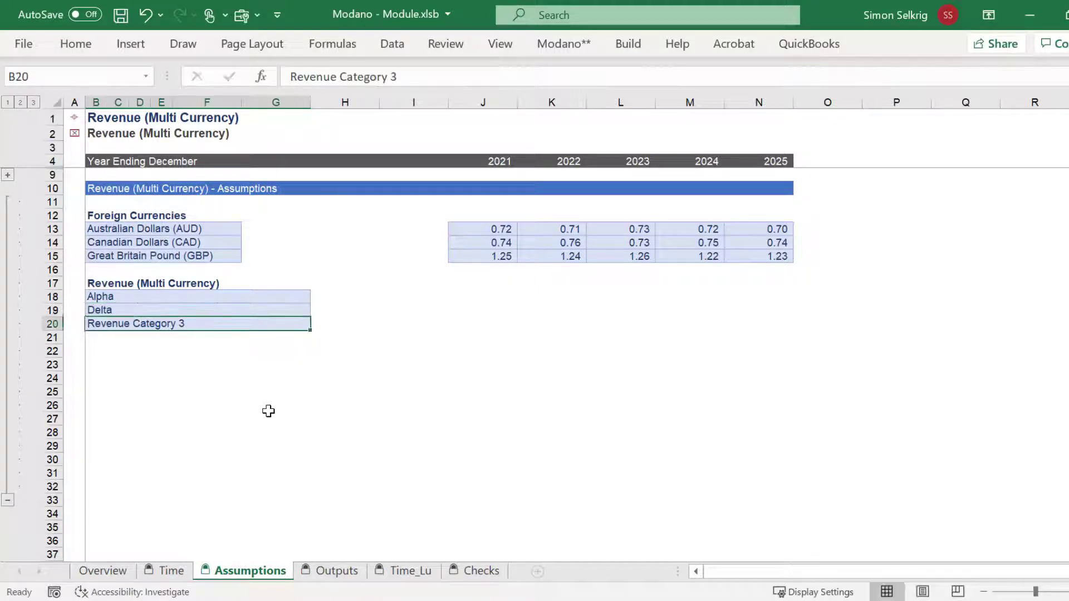
type("Foxtrot")
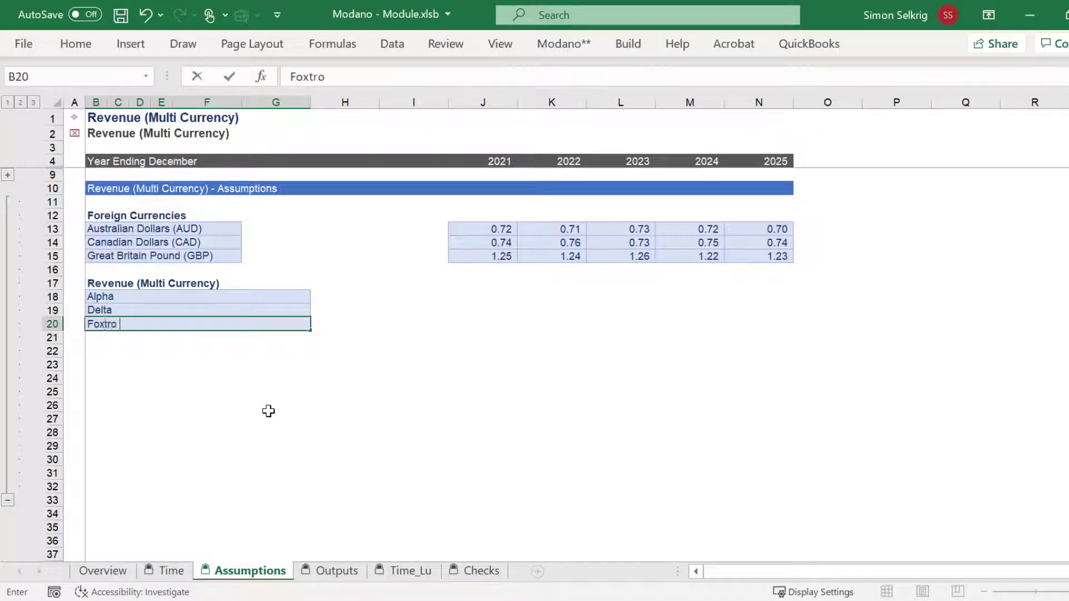
key("Return")
Enter "Foreign Currency" as a bold column heading in H17.
key("Up")
key("Up")
key("Up")
key("Up")
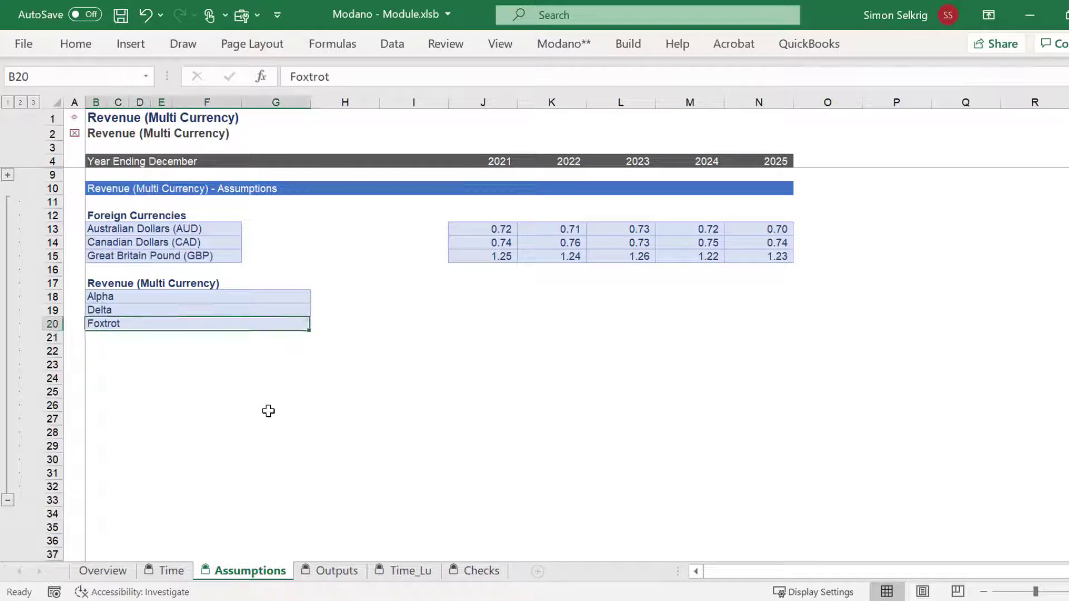
key("Right")
key("Right")
key("Right")
key("Right")
key("Right")
key("Right")
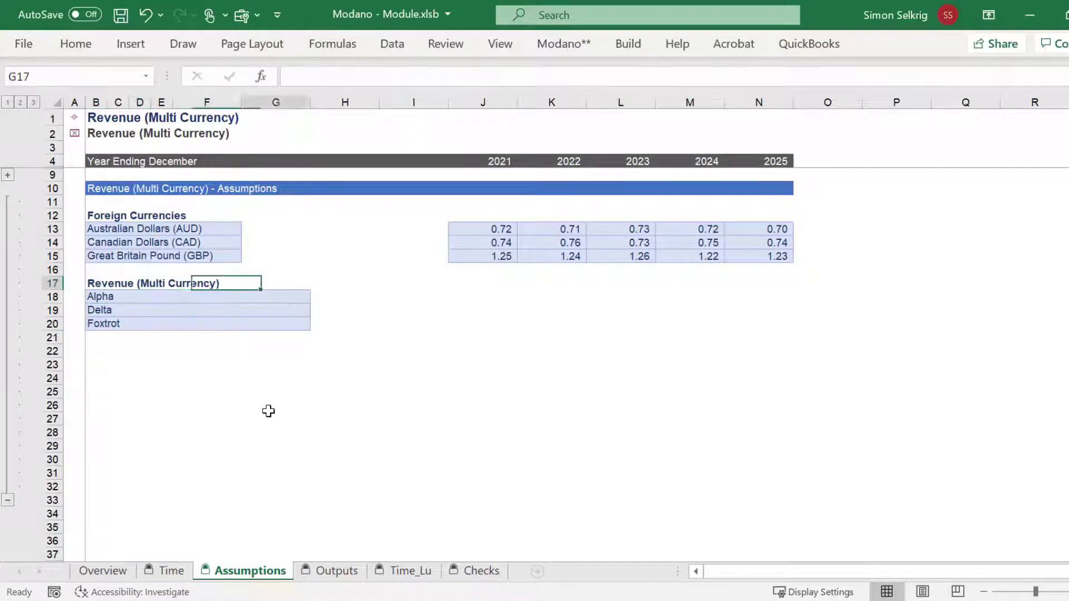
type("Fore")
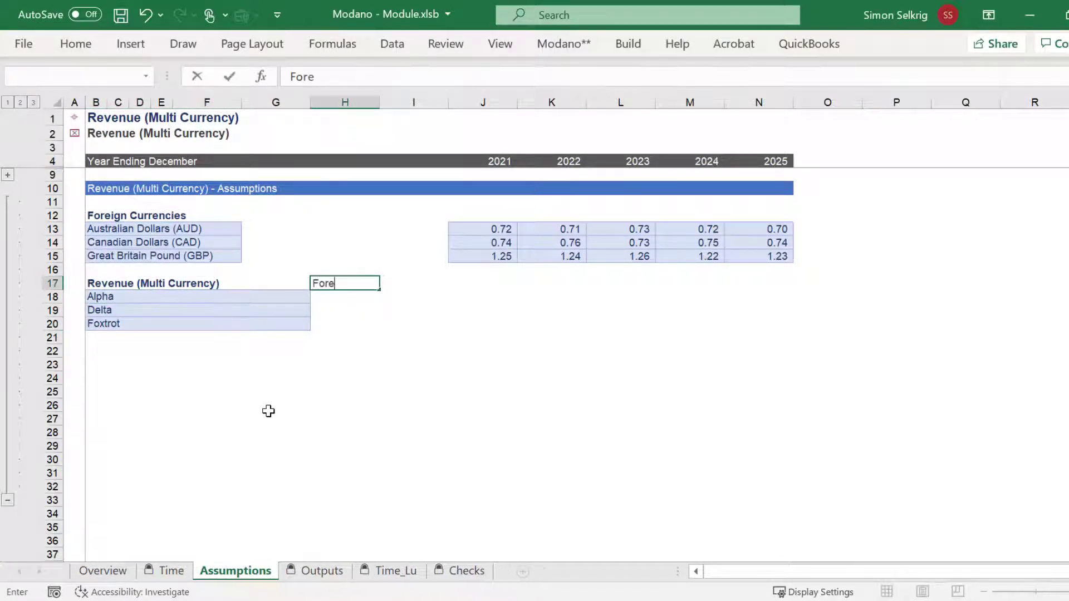
type("ign Curre")
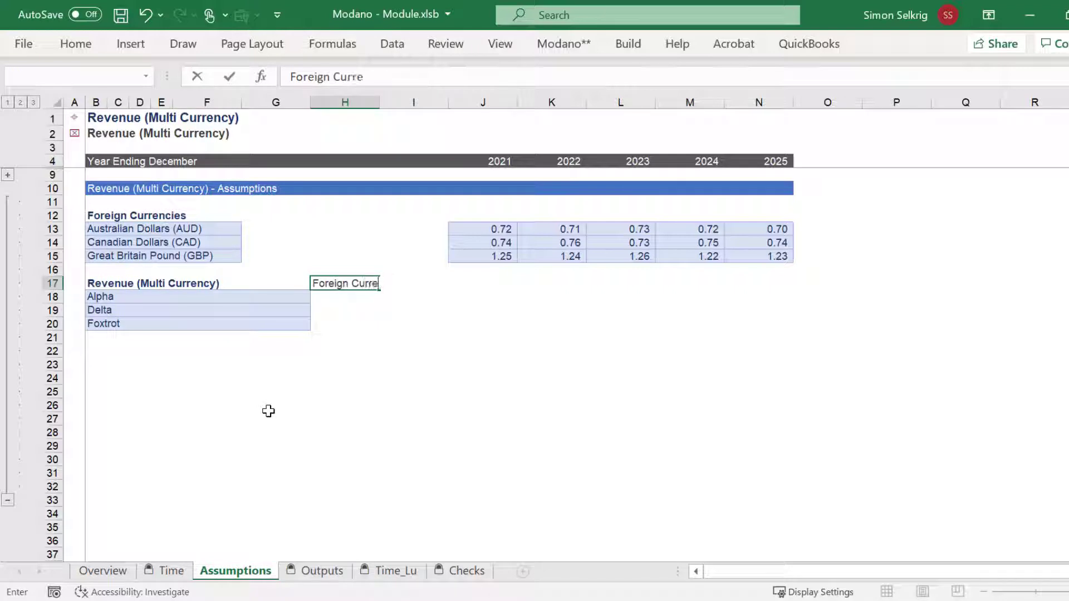
type("ncy")
key("Return")
key("Up")
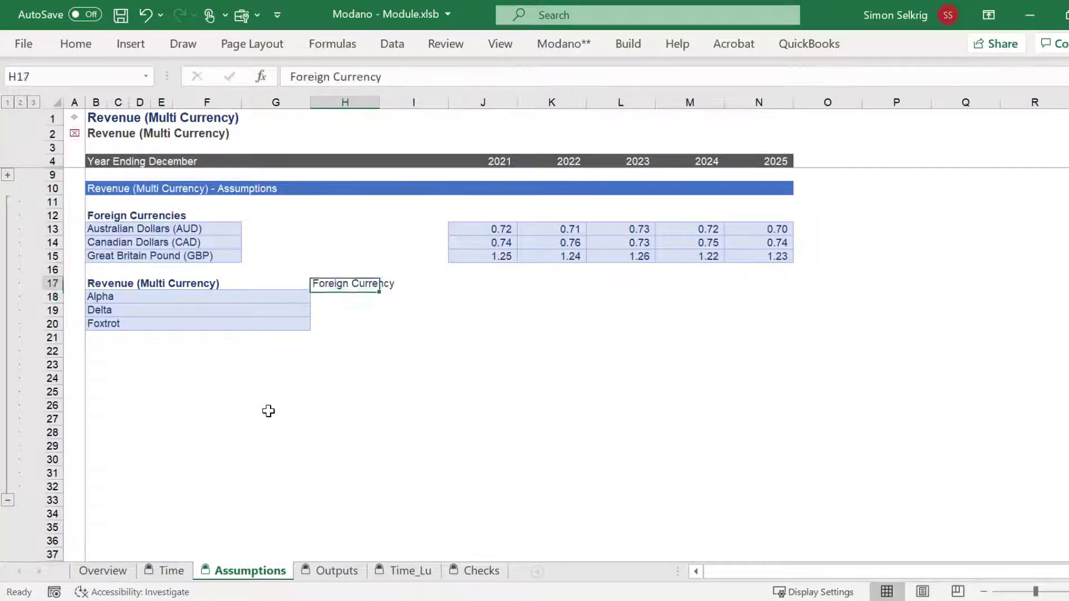
key("ctrl+b")
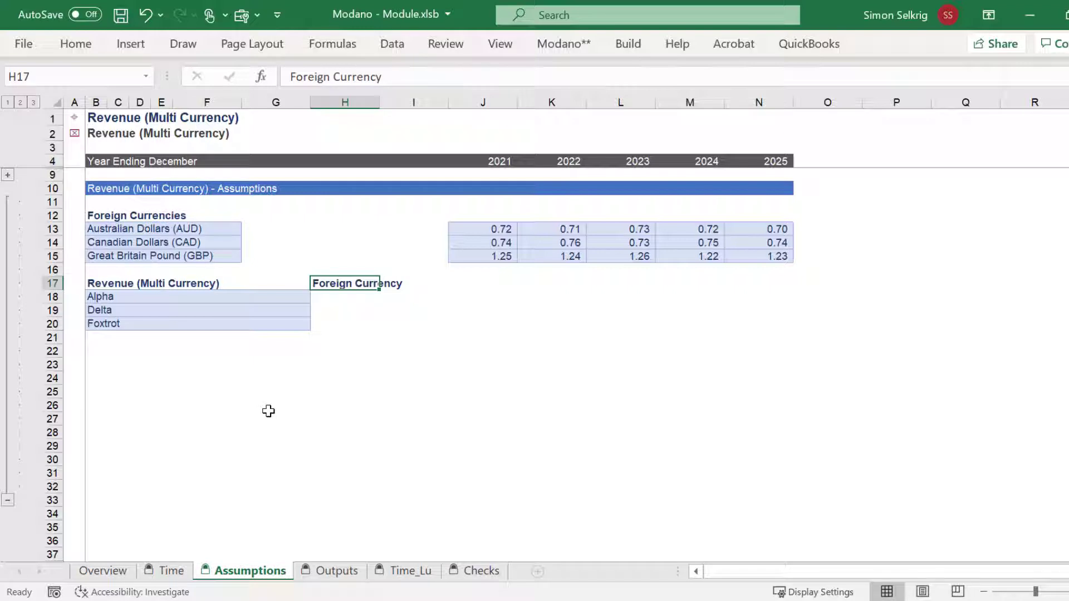
Apply the Number assumption style to the yearly revenue cells of the revenue category block, starting from J18.
key("Down")
key("Right")
key("Right")
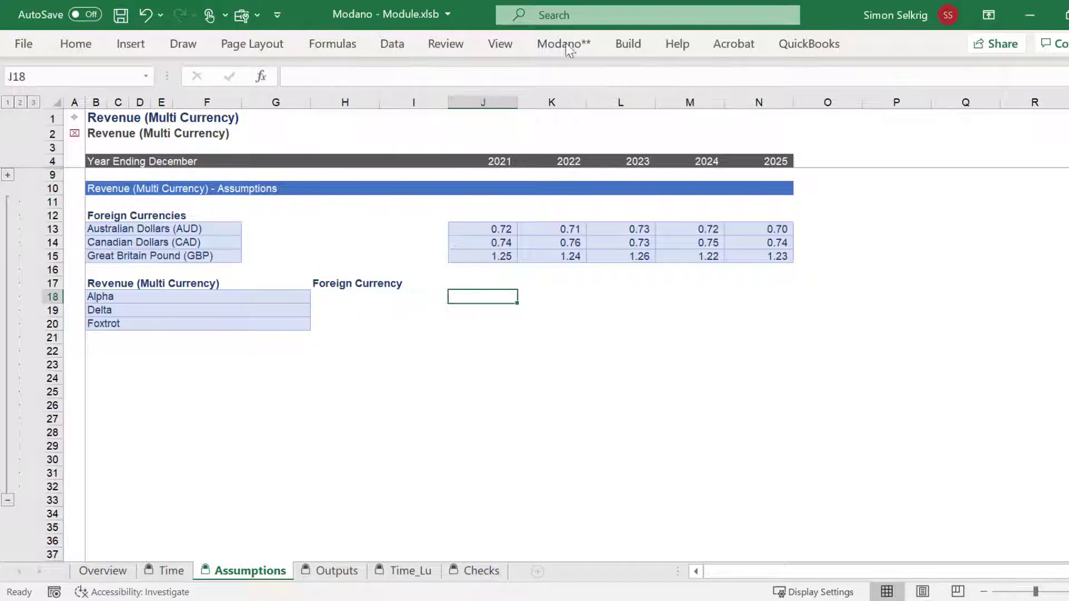
left_click(612, 46)
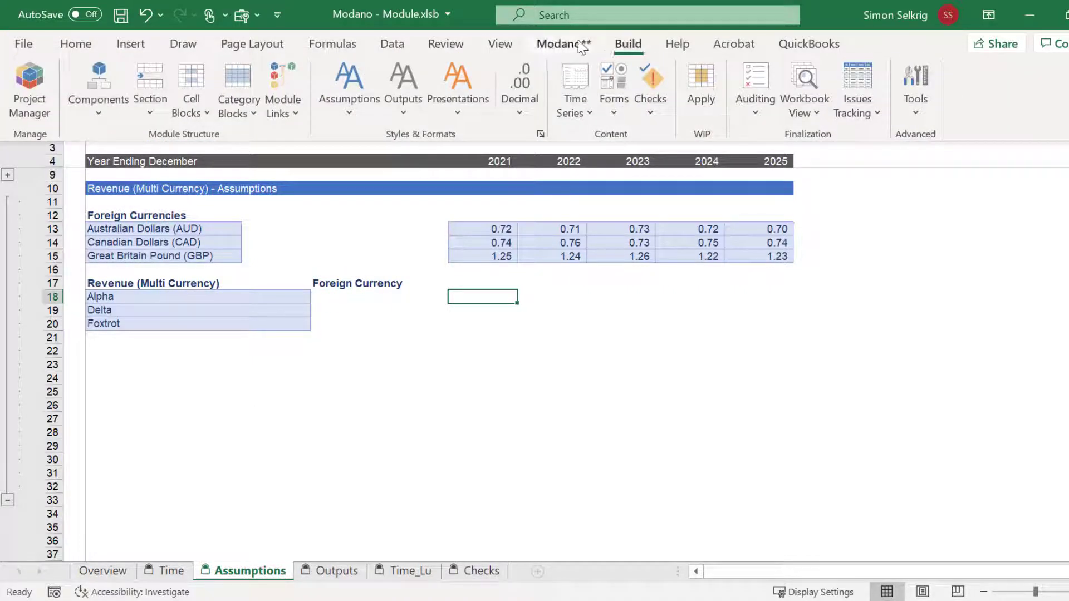
left_click(351, 100)
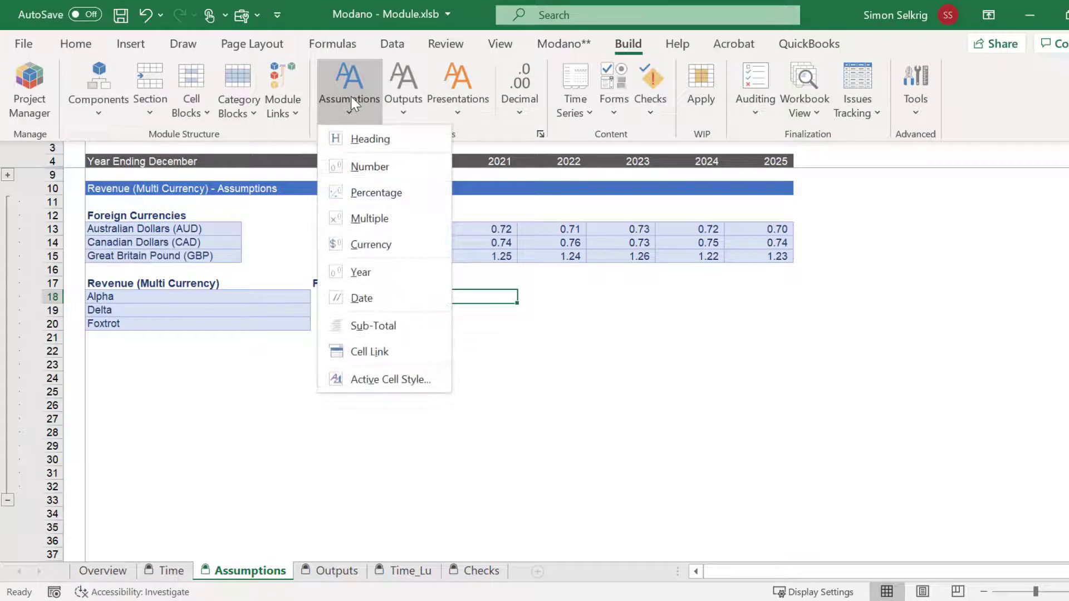
left_click(357, 166)
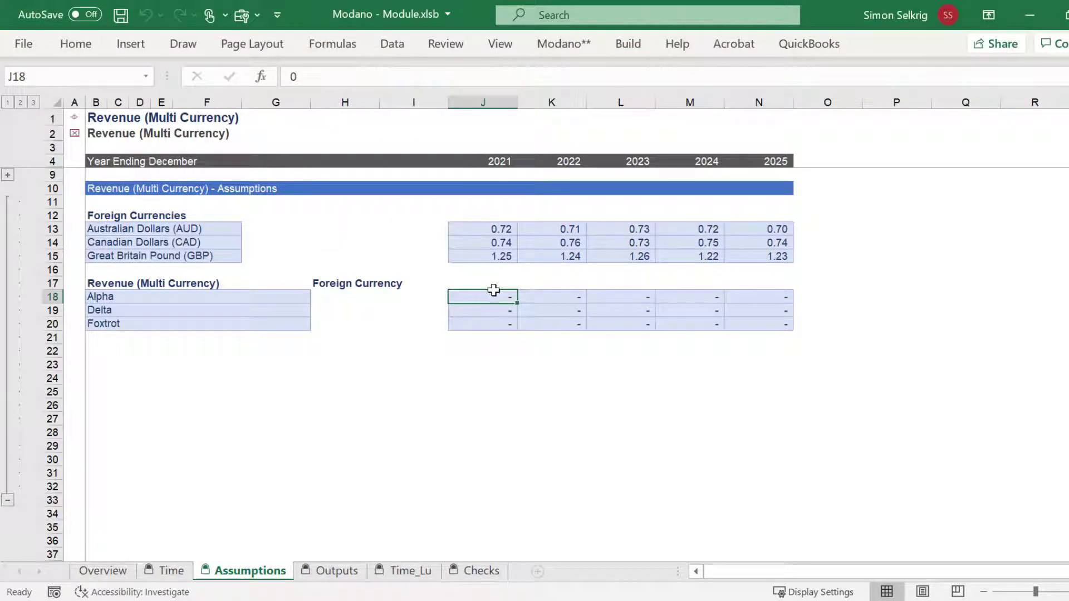
Fill the Alpha revenue cells for 2021 to 2025 with 100.
left_click_drag(490, 295, 785, 299)
type("100")
key("ctrl+Return")
key("Return")
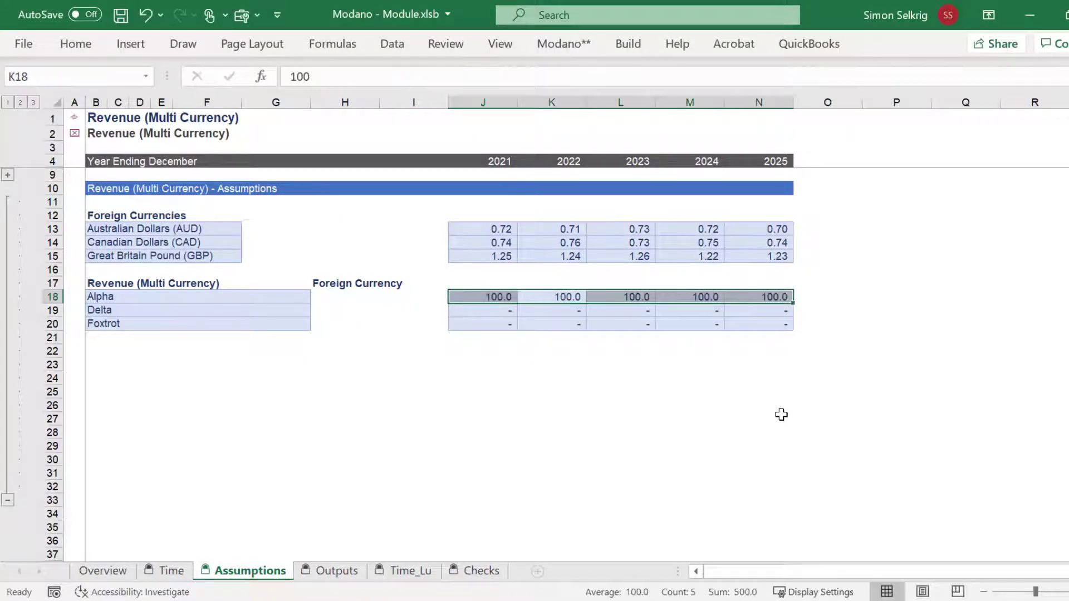
Fill the Delta revenue cells for 2021 to 2025 with 80.
left_click(488, 310)
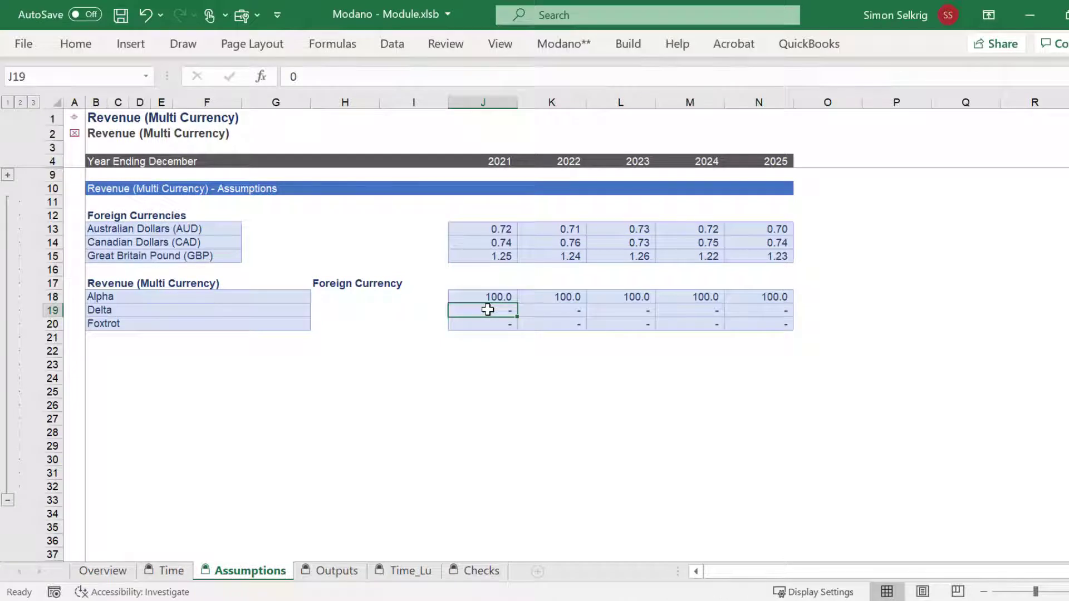
left_click_drag(488, 310, 740, 311)
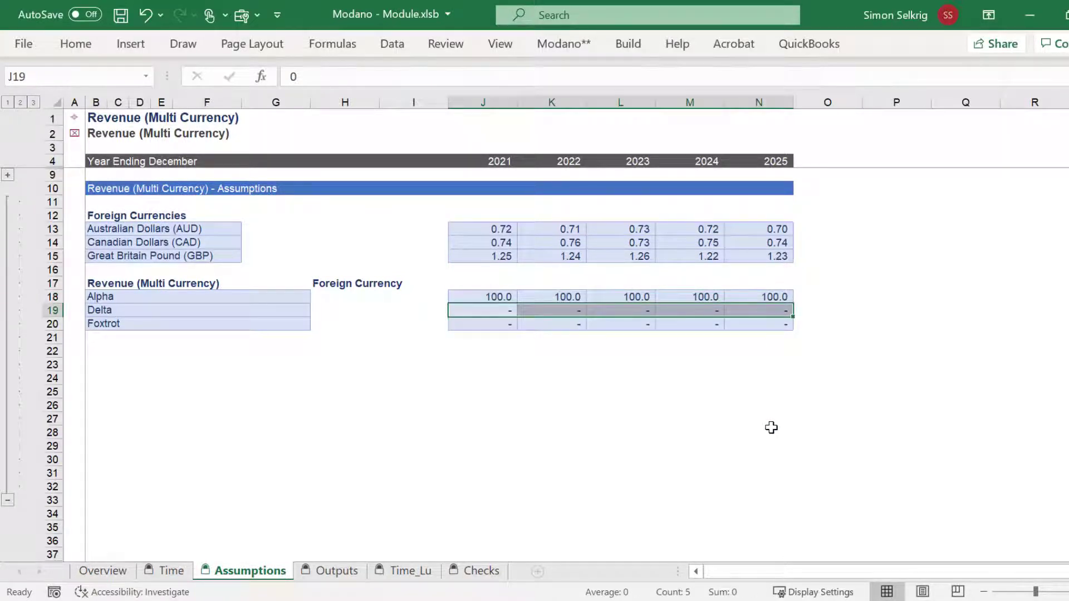
type("80")
key("ctrl+Return")
key("Return")
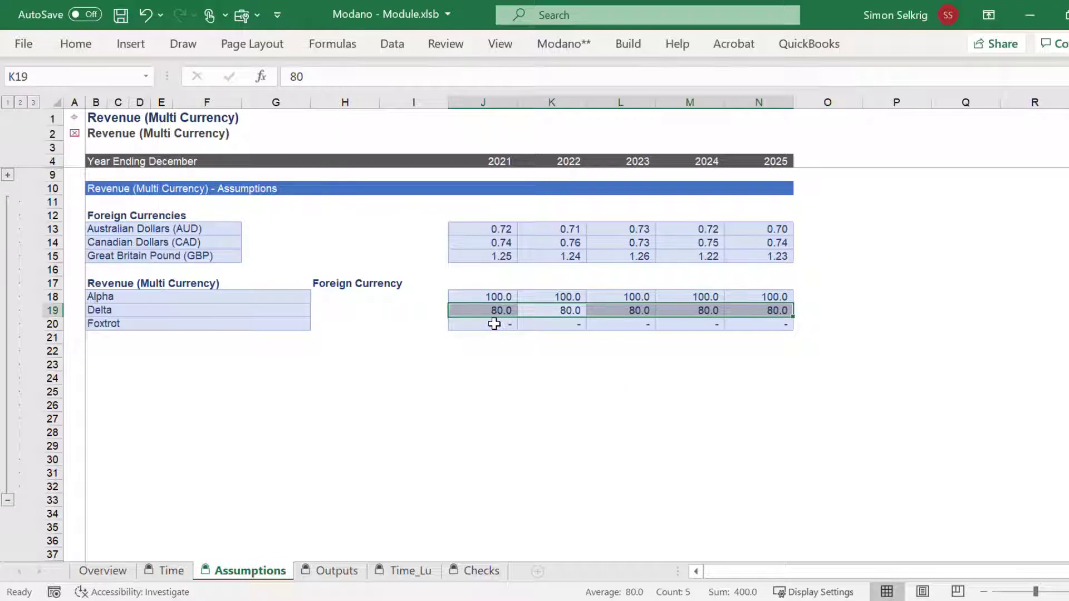
Fill the Foxtrot revenue cells for 2021 to 2025 with 75.
left_click_drag(494, 324, 757, 325)
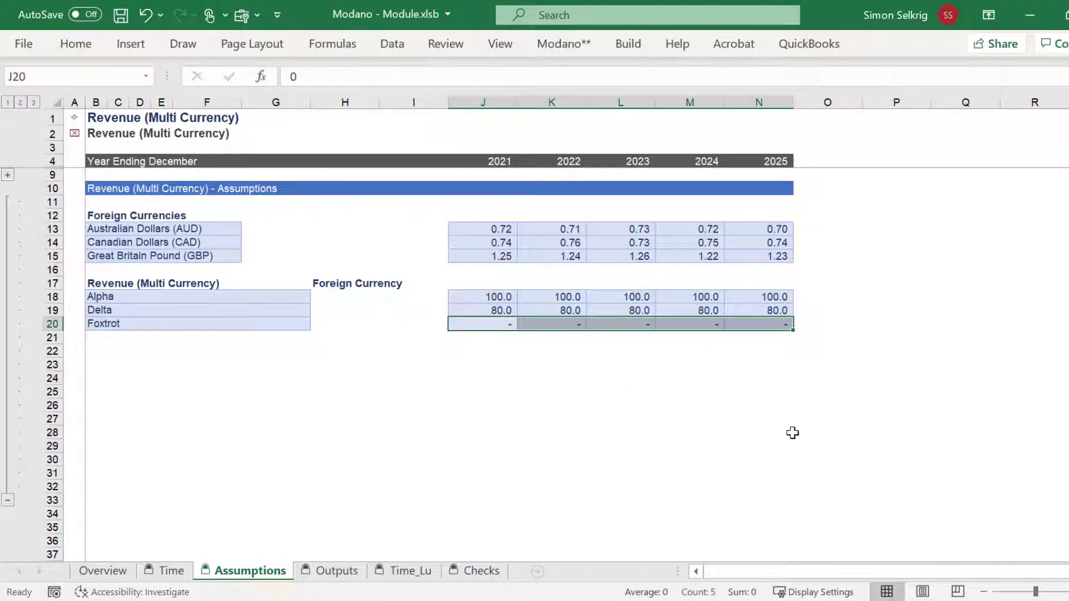
type("75")
key("ctrl+Return")
key("Return")
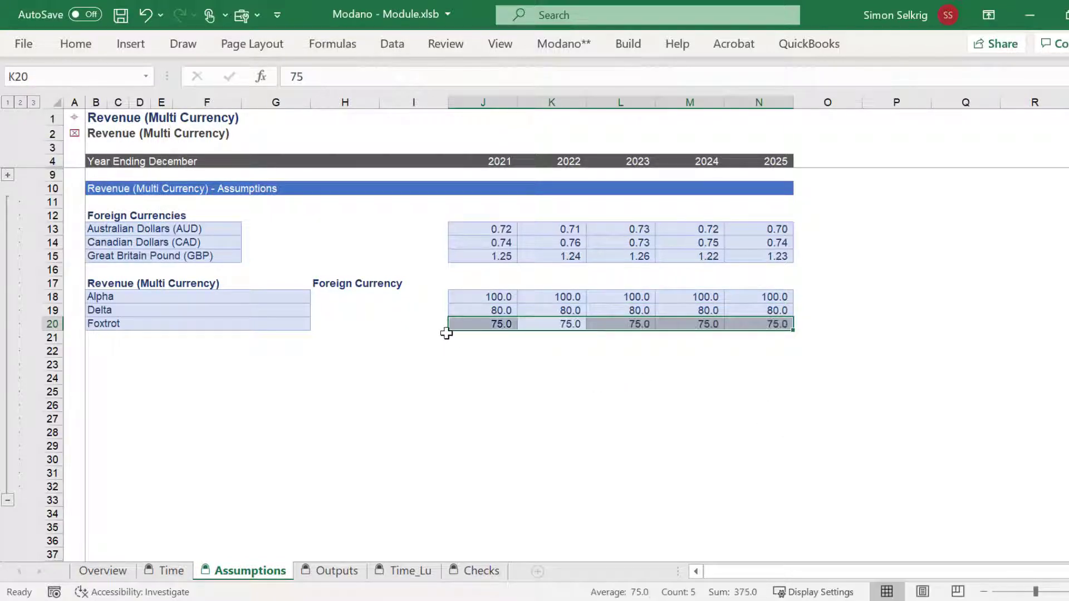
Add a Lookups component to the Revenue (Multi Currency) module through the module components manager.
left_click(317, 293)
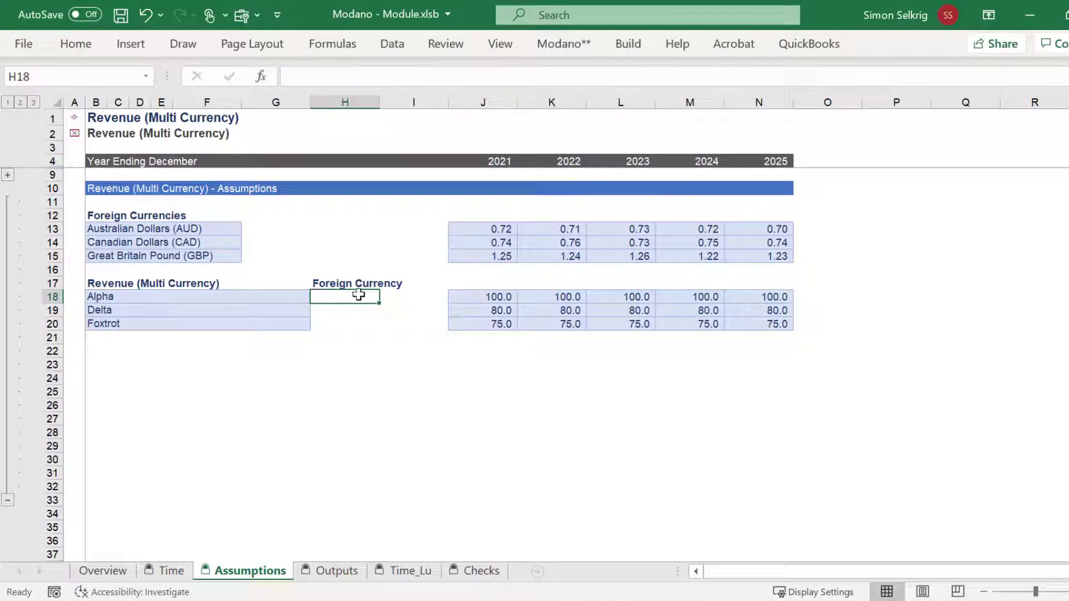
left_click_drag(358, 295, 387, 295)
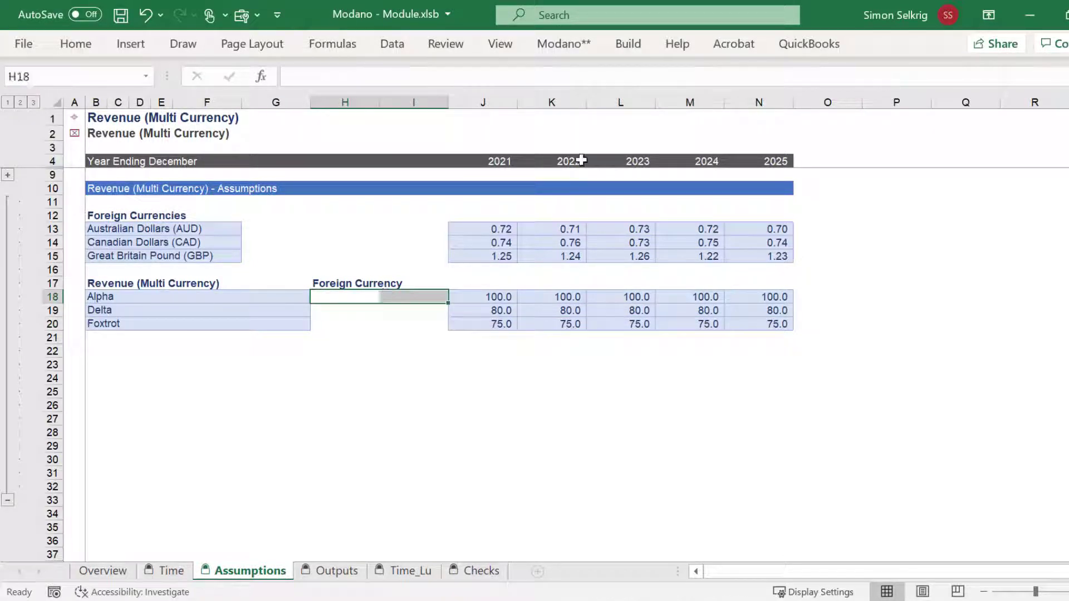
left_click(627, 45)
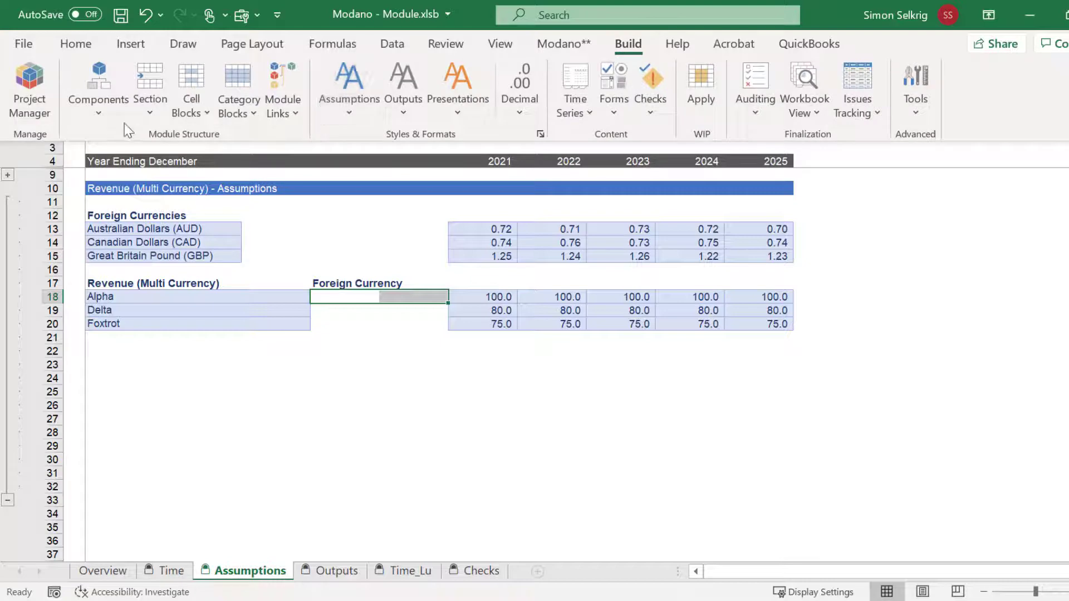
left_click(103, 121)
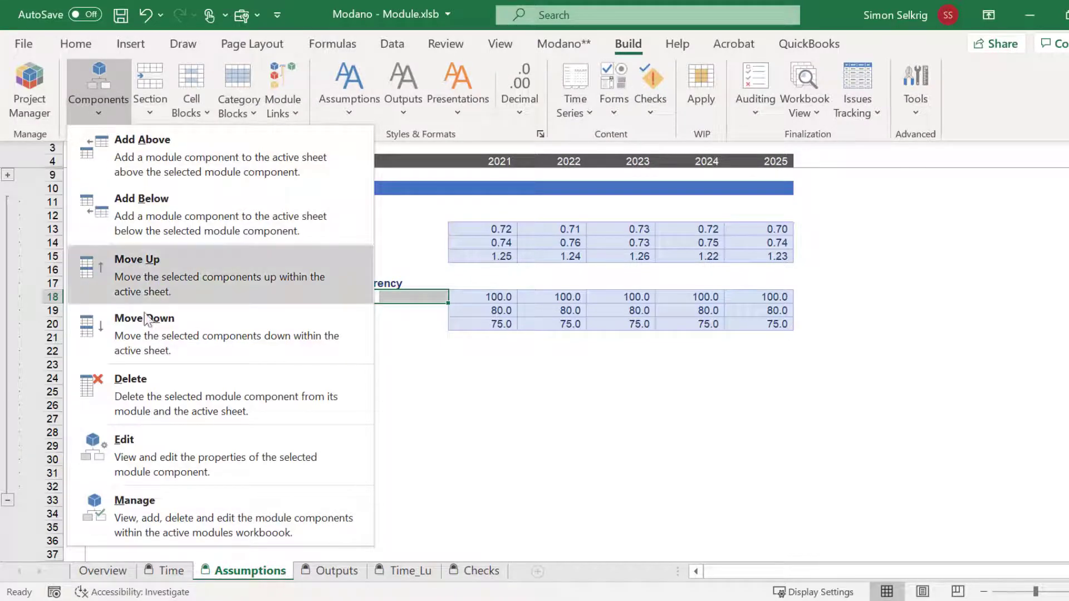
left_click(149, 509)
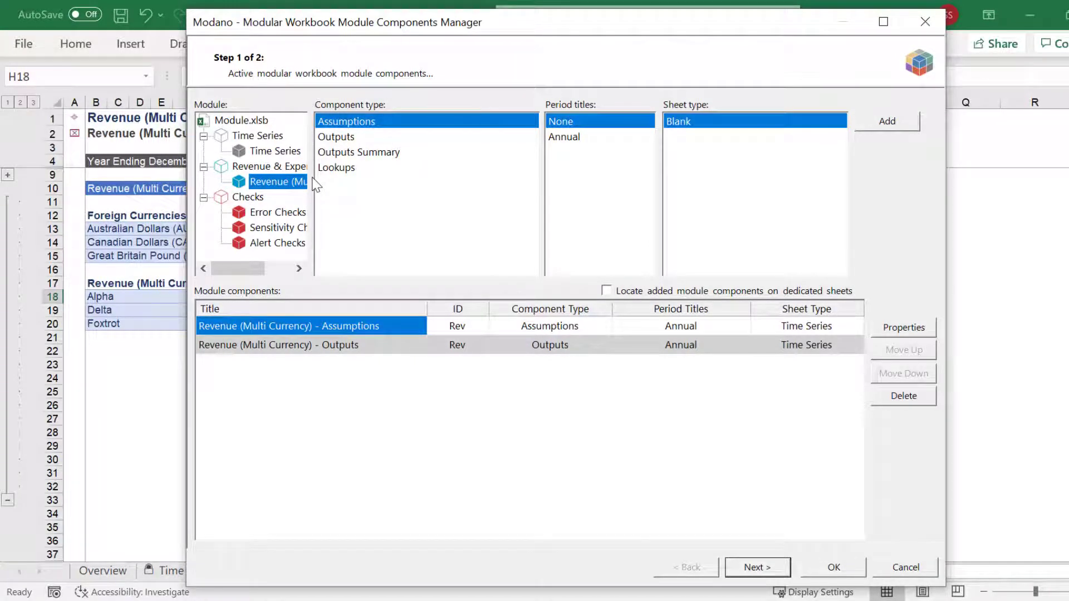
left_click(883, 22)
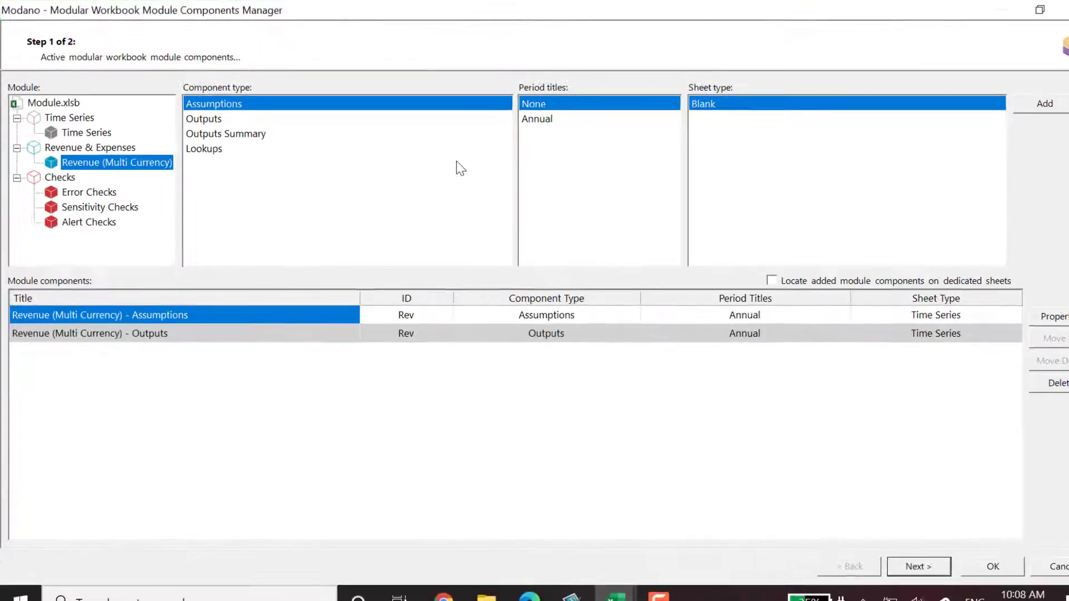
left_click(207, 147)
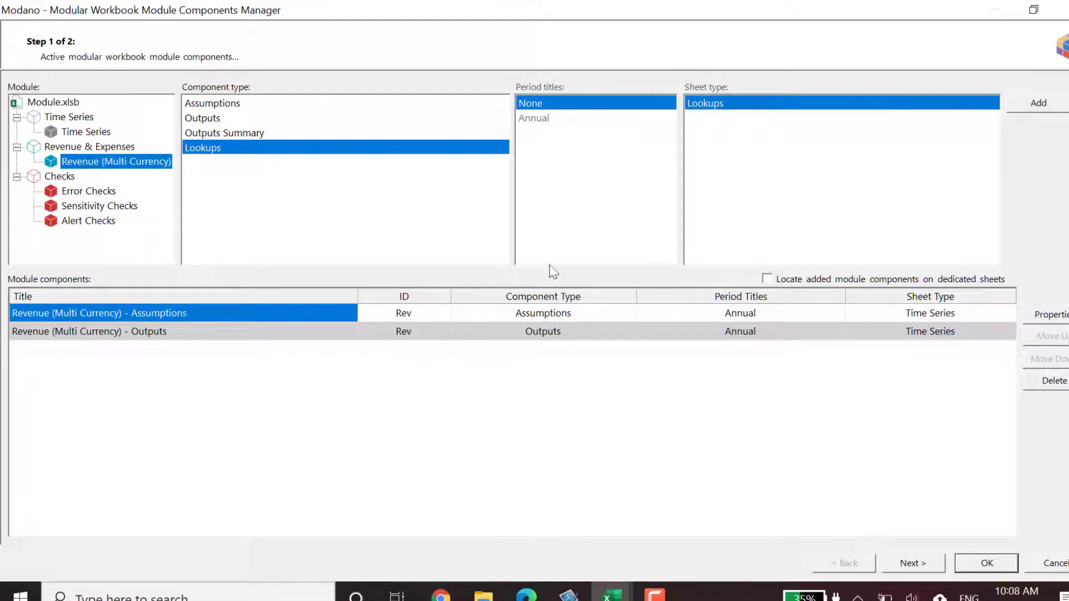
left_click(295, 332)
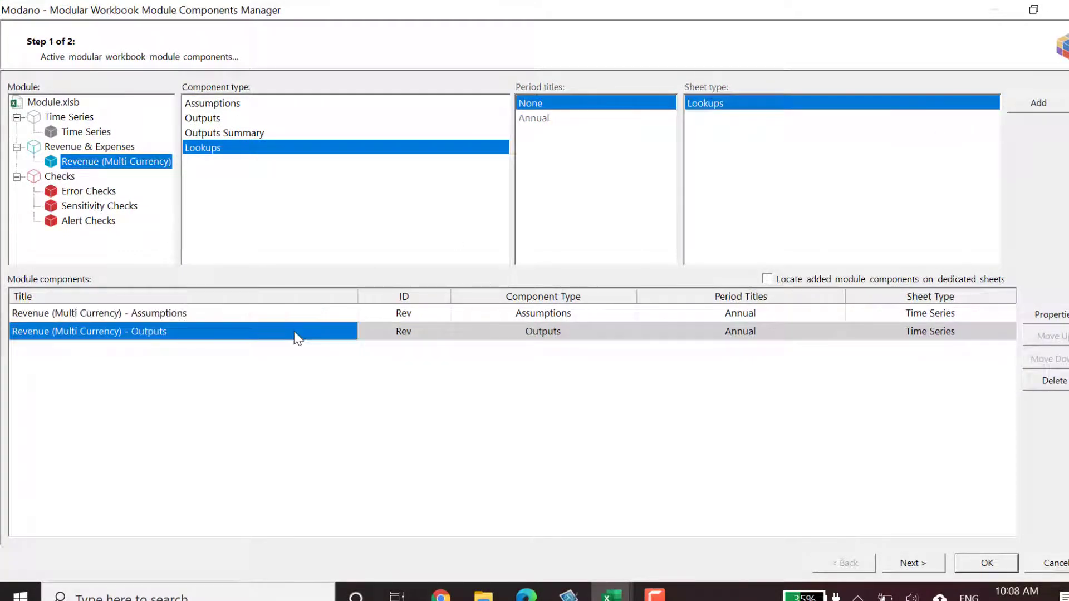
left_click(1038, 106)
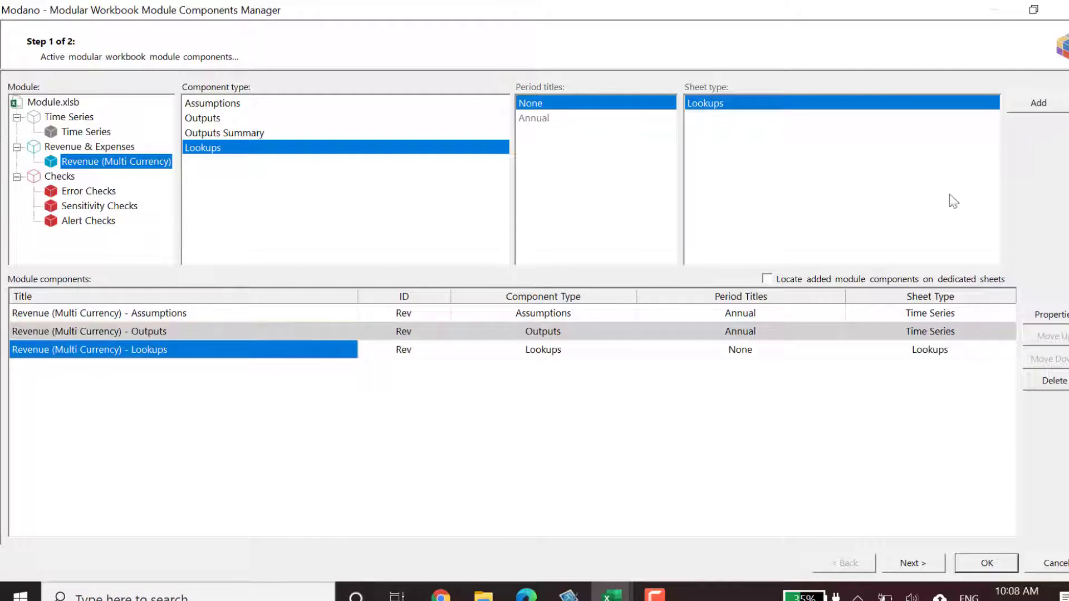
left_click(972, 570)
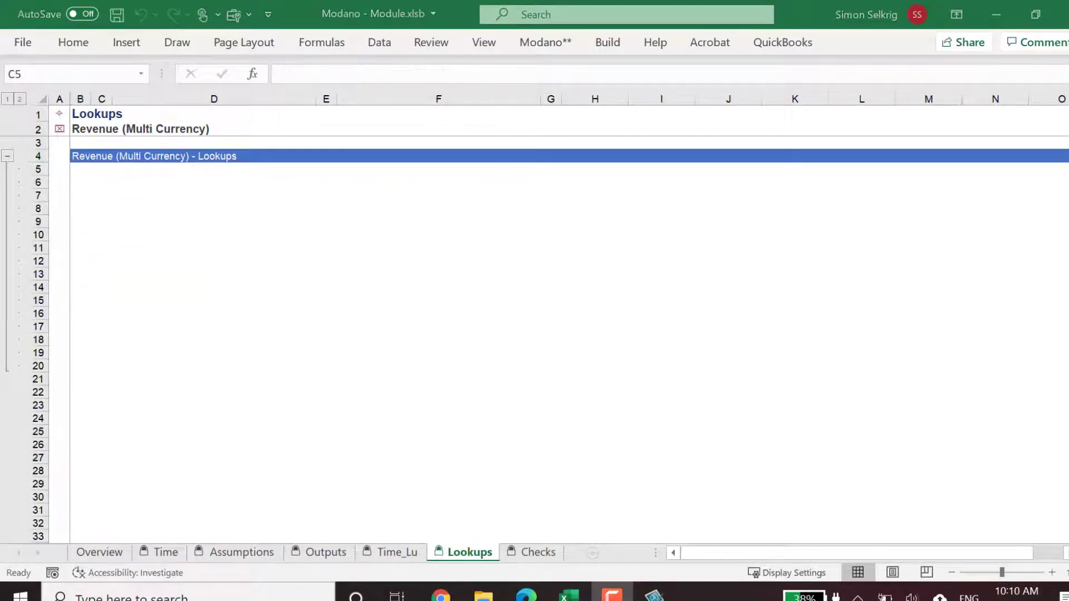
Save the module as "Revenue (Multi Currency).modm" in the proposed folder.
left_click(165, 188)
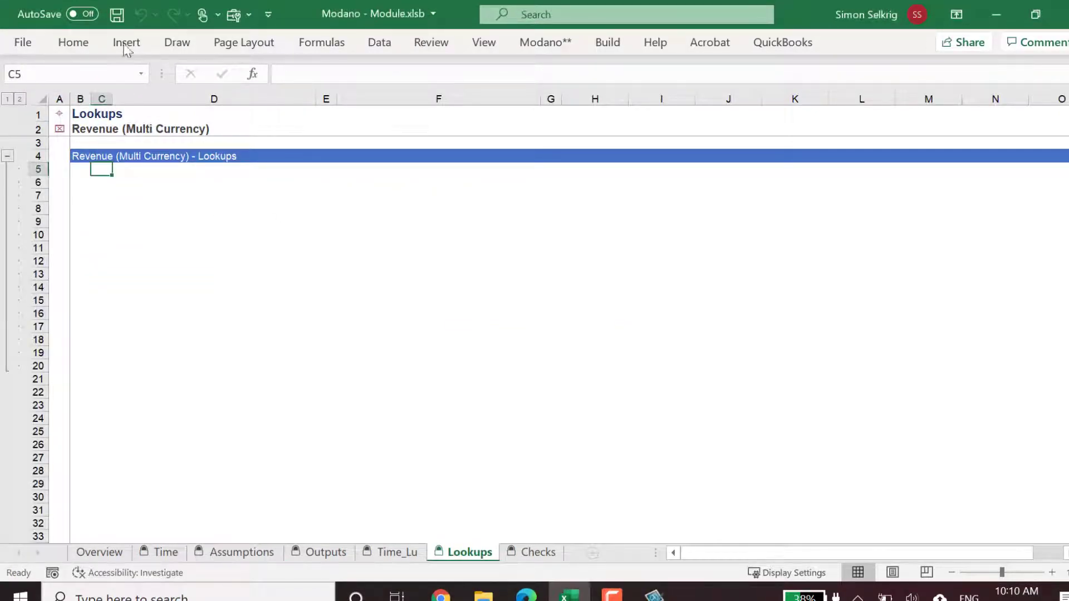
left_click(118, 15)
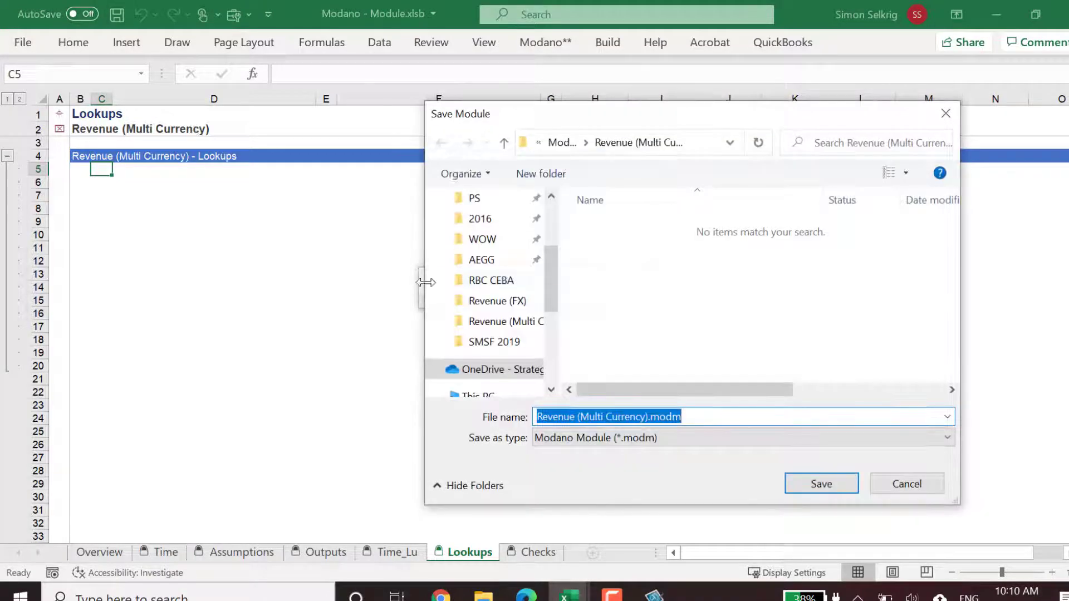
left_click(810, 492)
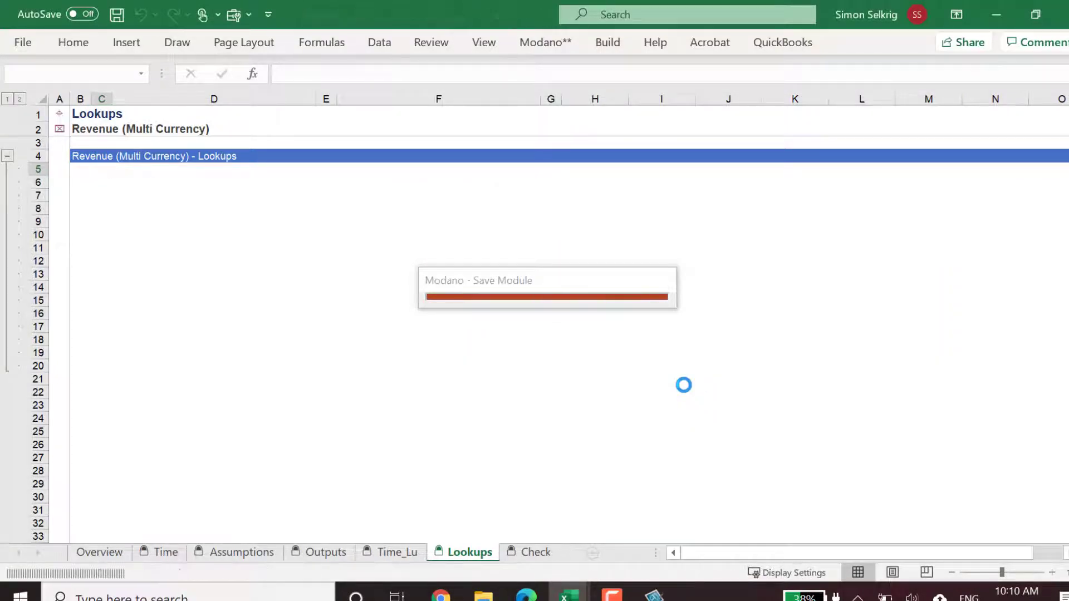
Start a lookup table below the selected row of the Lookups sheet, using the existing Foreign Currency categories group without naming the table range.
left_click(608, 47)
left_click(273, 92)
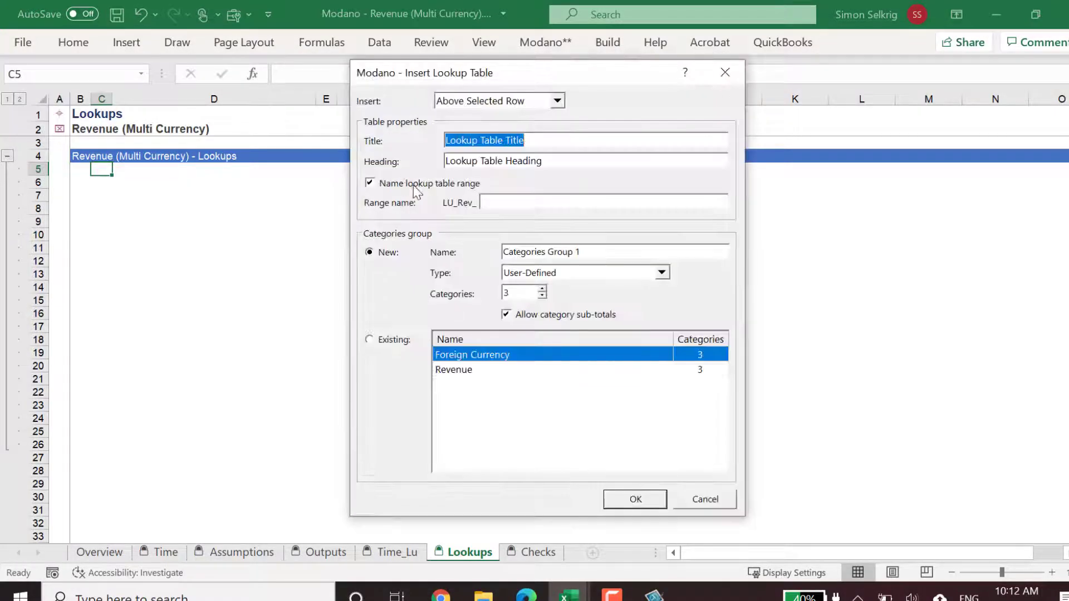
left_click(557, 101)
left_click(518, 130)
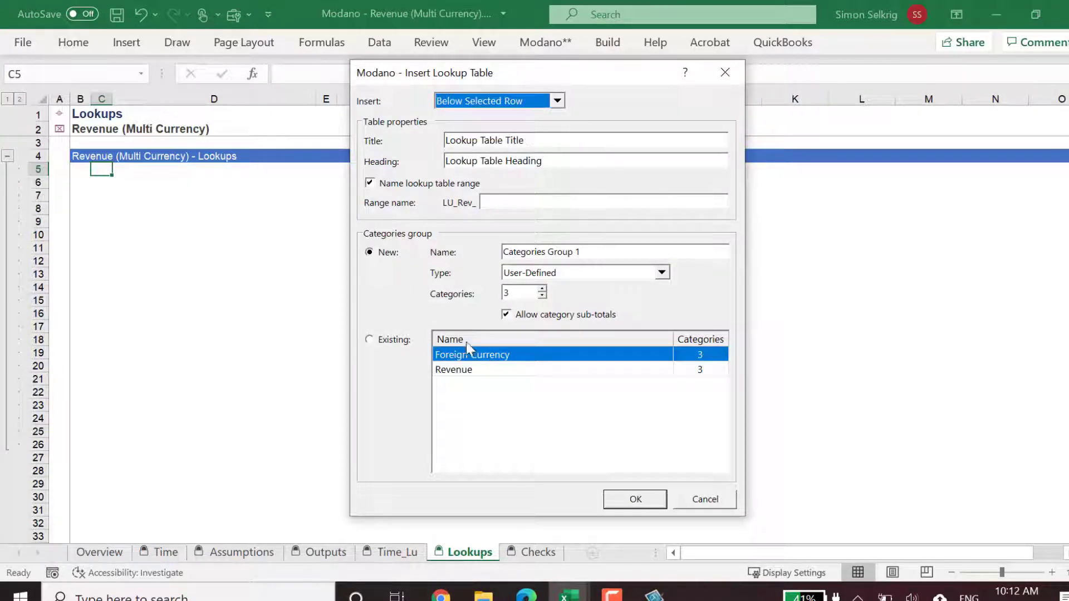
left_click(472, 357)
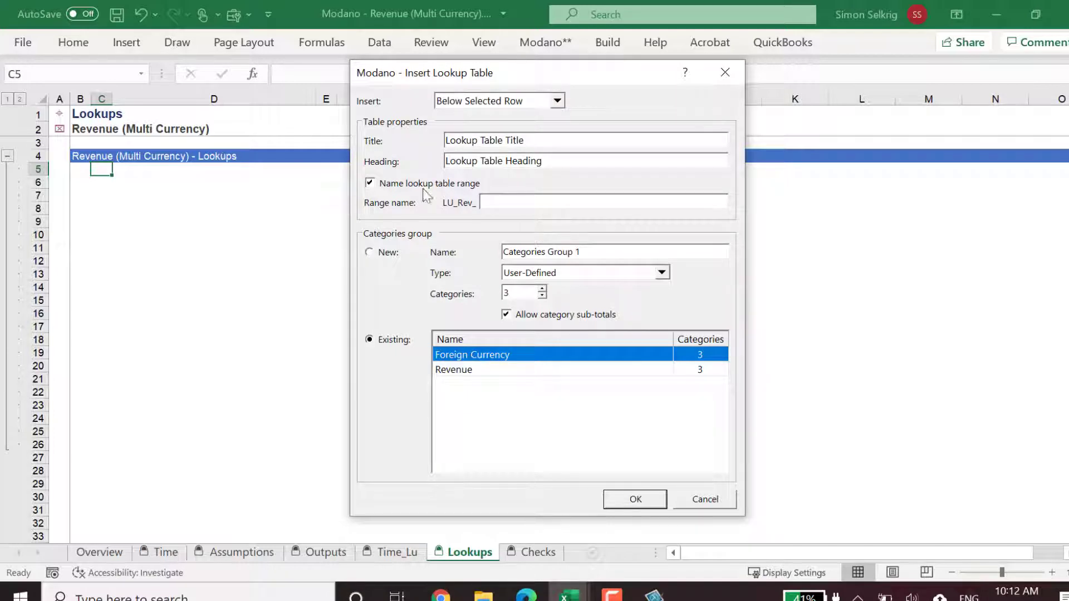
left_click(370, 183)
Title the lookup table "Multiple Currency Lookup", give it the heading "Currencies", and insert it.
left_click_drag(548, 145, 394, 121)
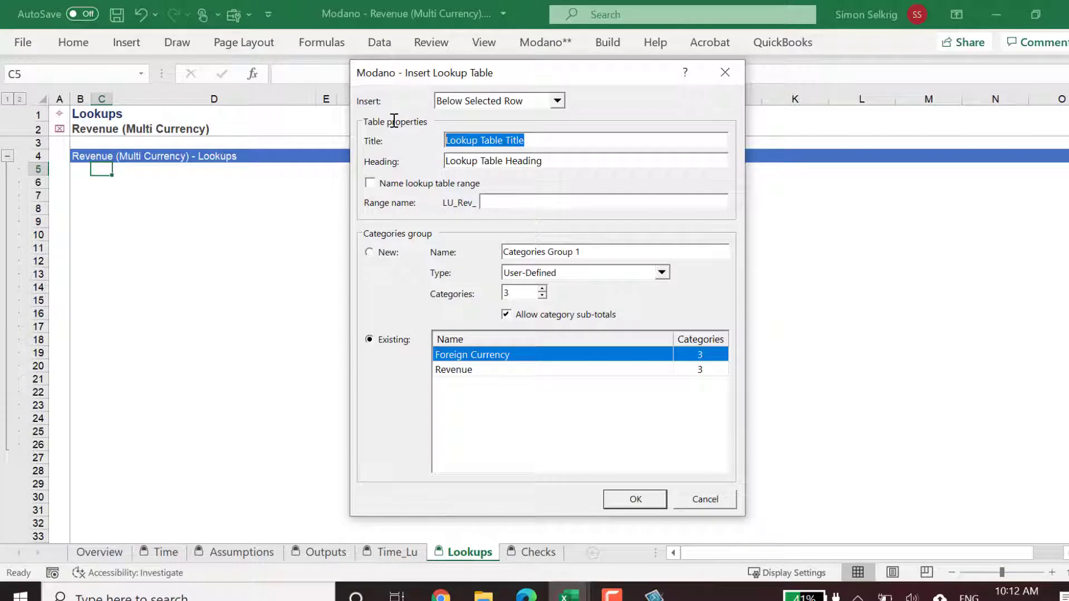
type("Mul")
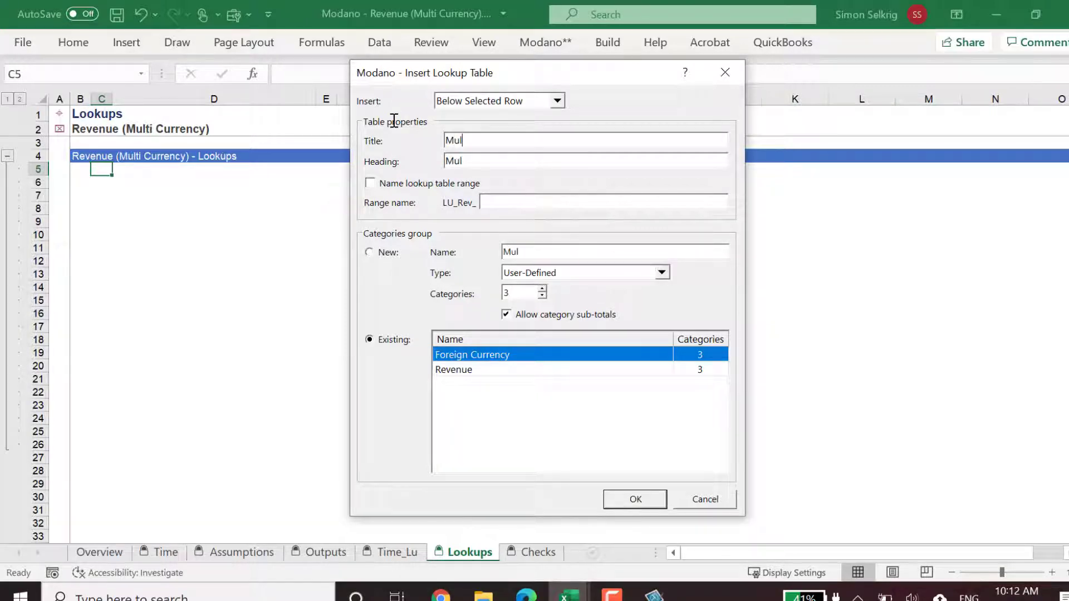
type("tiple Curre")
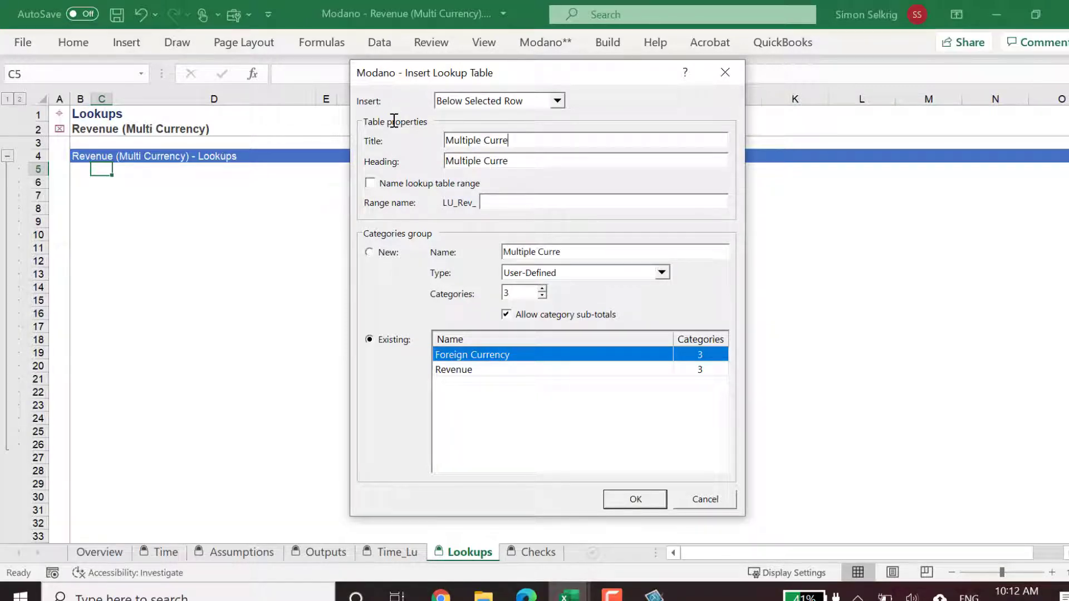
type("ncy Look")
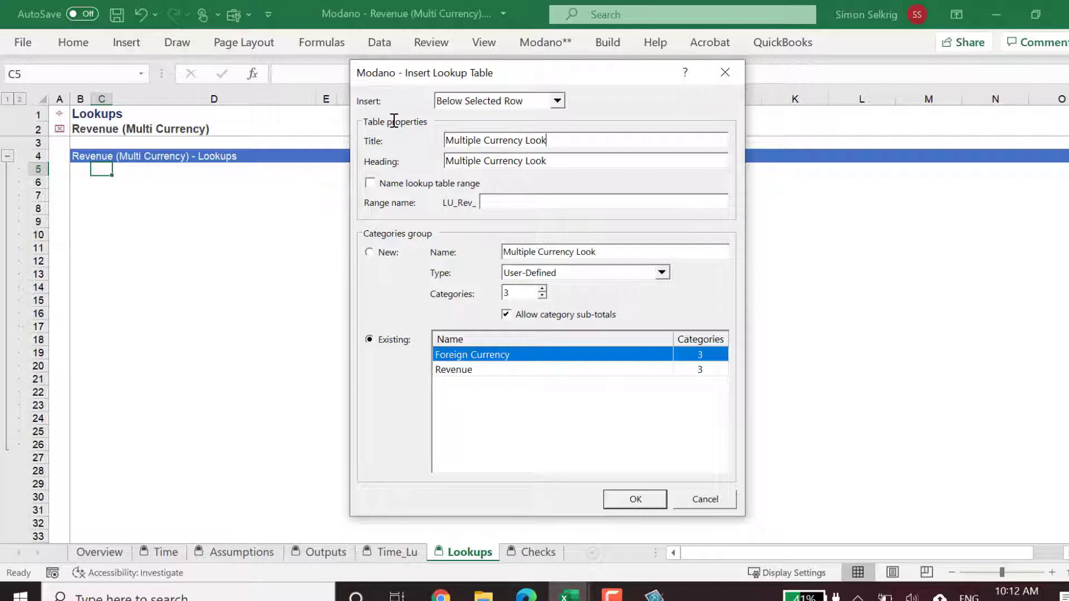
type("up")
left_click_drag(486, 160, 417, 163)
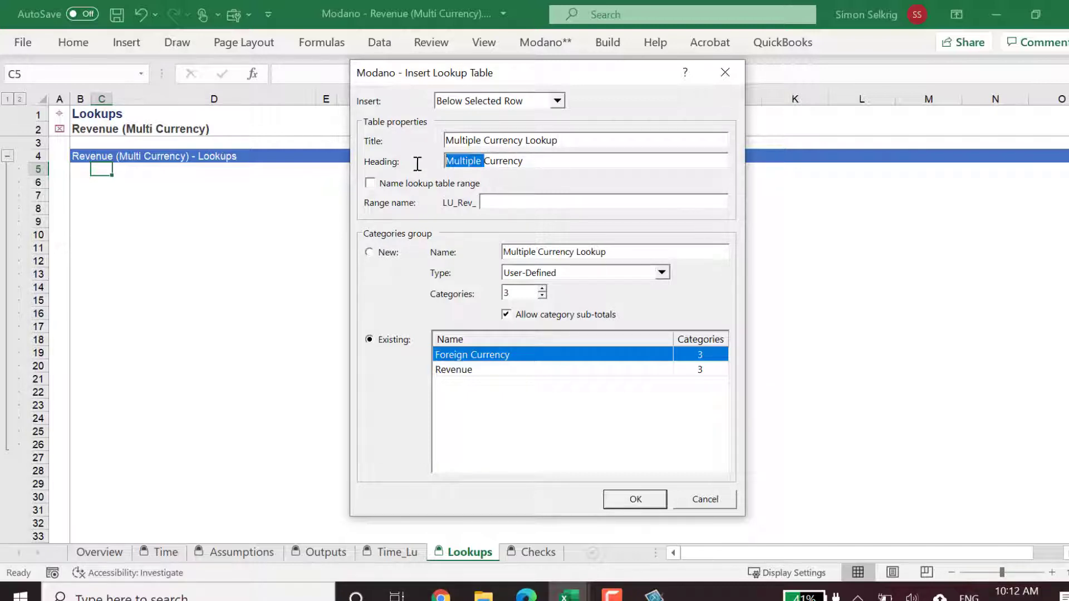
key("BackSpace")
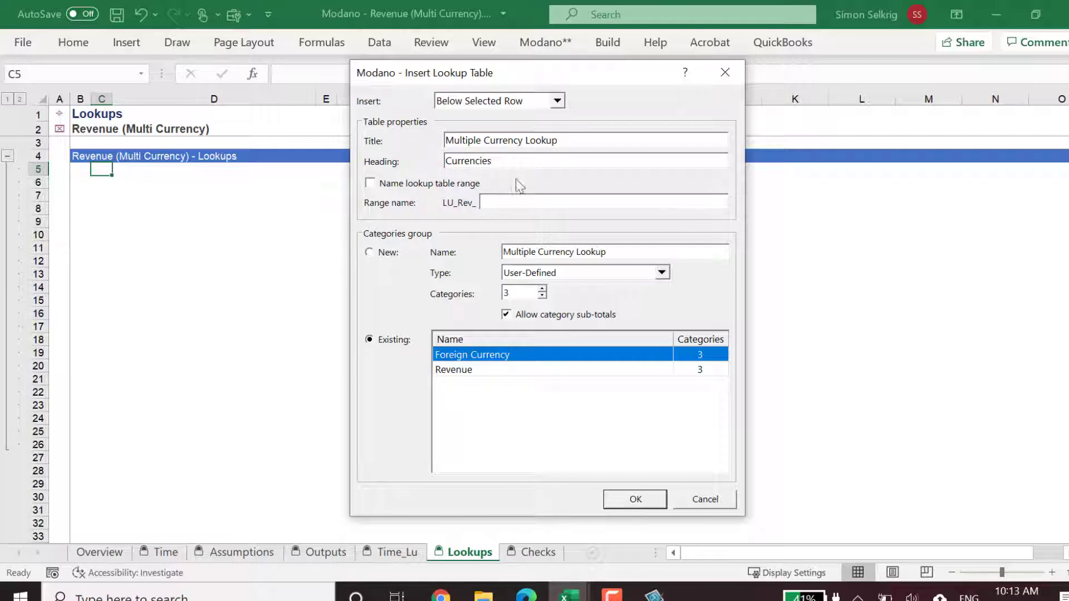
left_click(627, 500)
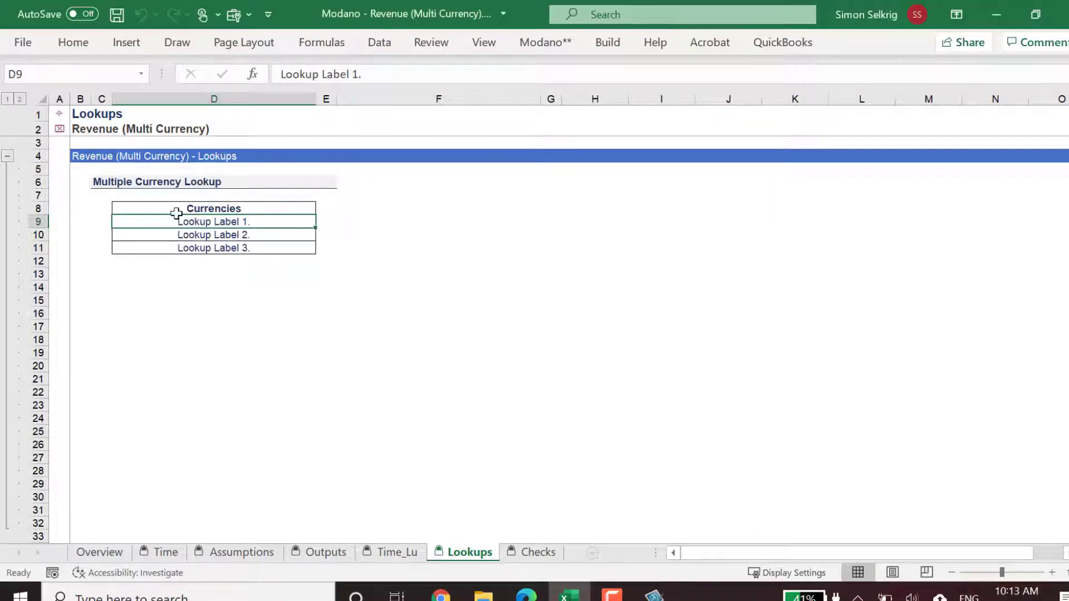
Link the first lookup label in D9 to the first foreign currency name with =Assumptions!B13.
type("=")
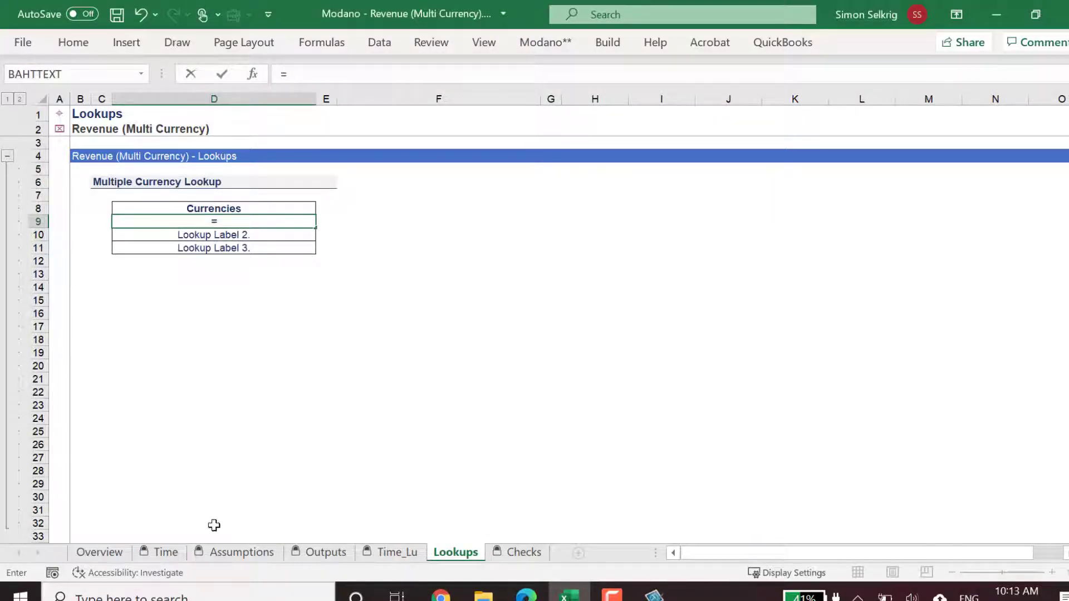
left_click(215, 553)
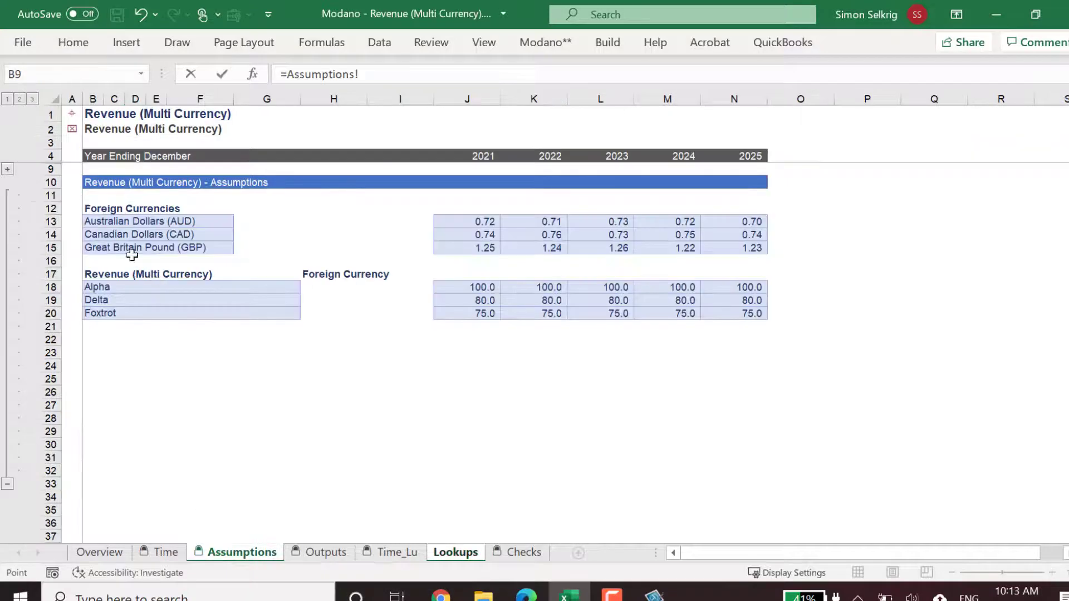
left_click(89, 223)
key("Return")
key("Return")
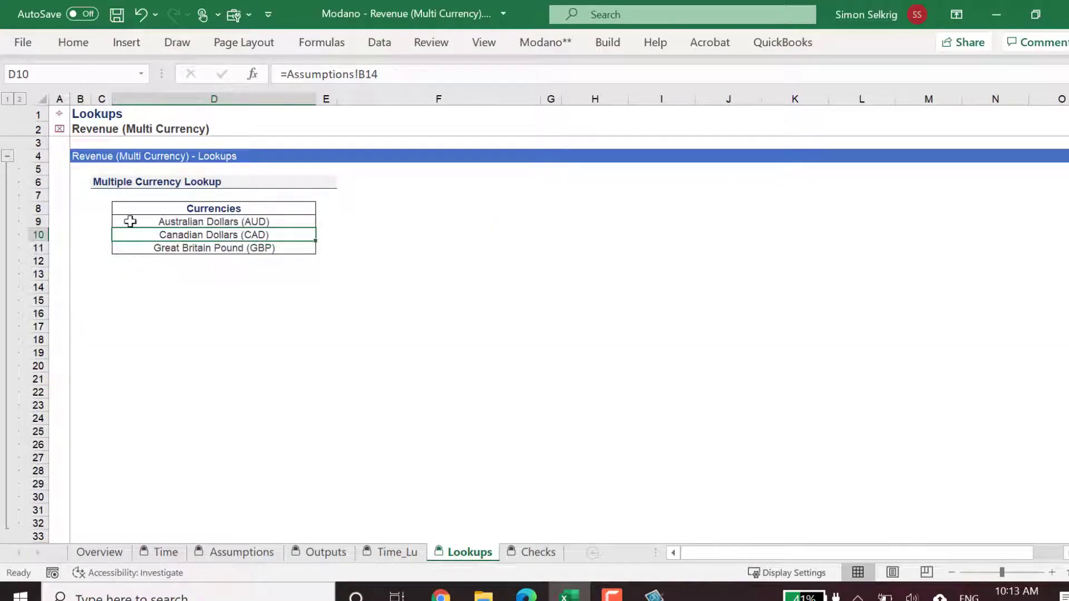
left_click(153, 221)
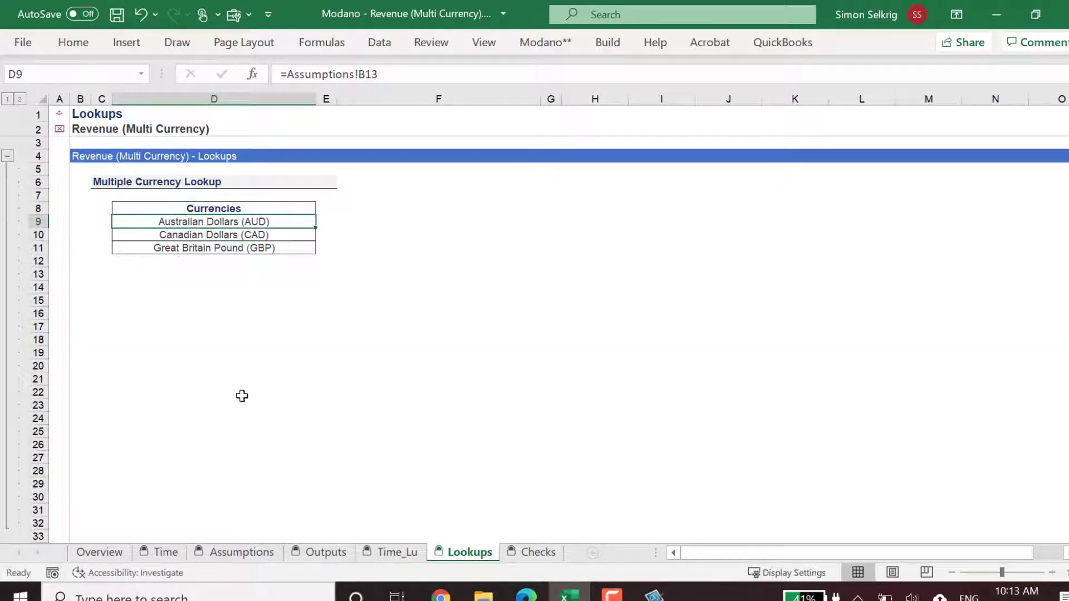
Insert currency drop-down boxes for the revenue categories from H18 on the Assumptions sheet, using Lookups!$D$9:$D$11 as input range.
left_click(252, 554)
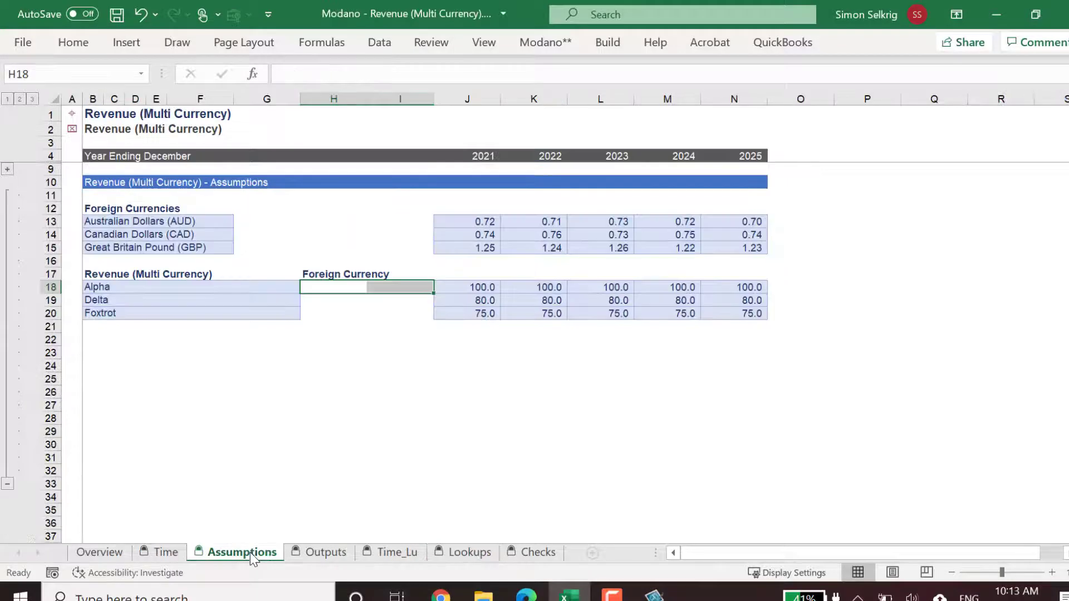
left_click(607, 42)
left_click(598, 101)
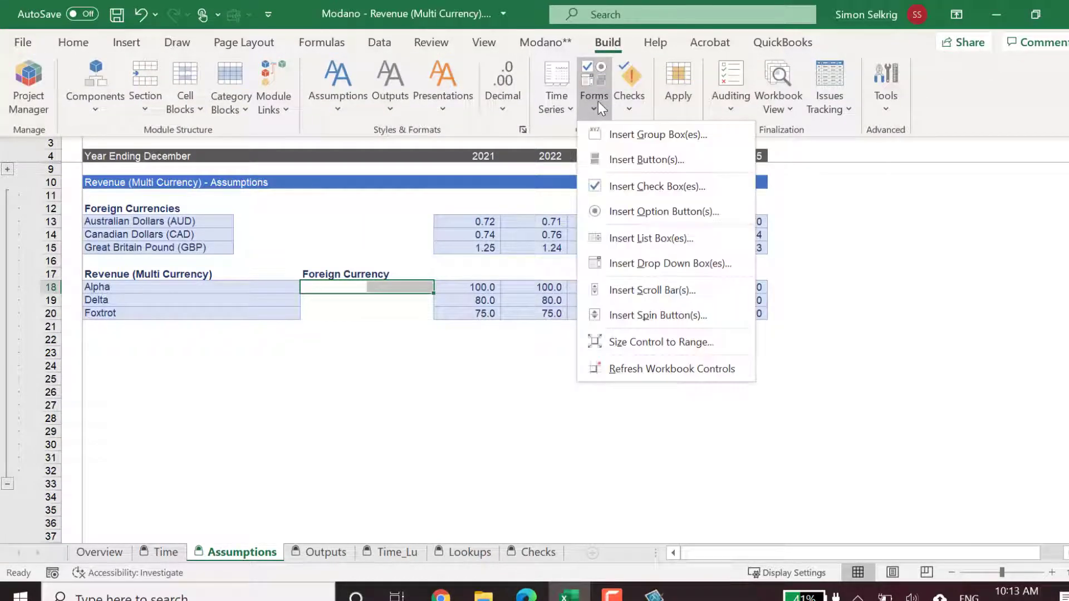
left_click(625, 263)
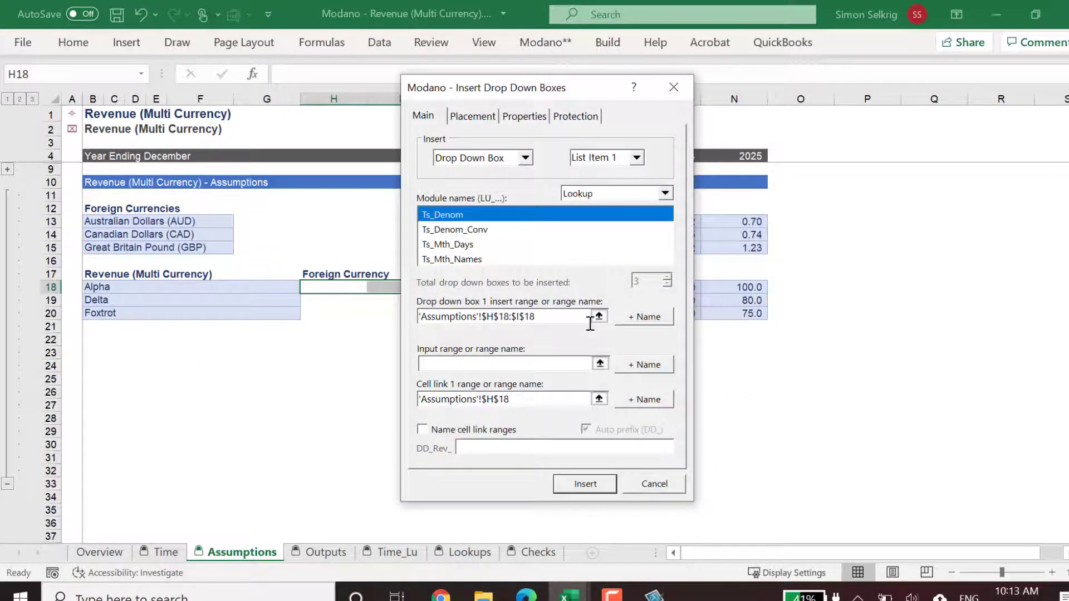
left_click(600, 363)
left_click(452, 552)
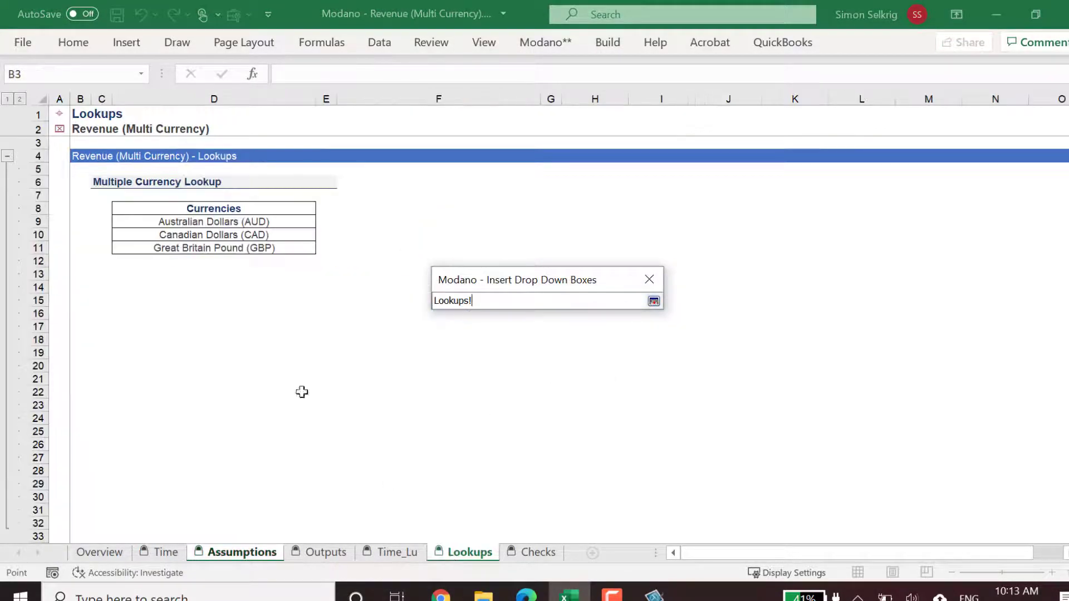
left_click_drag(172, 221, 205, 245)
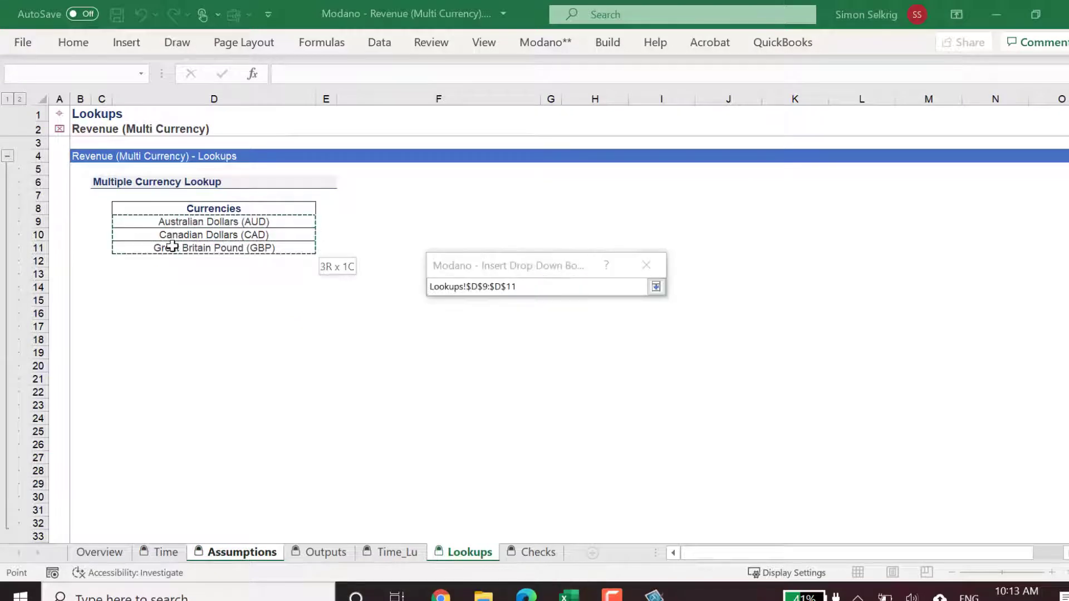
left_click(650, 301)
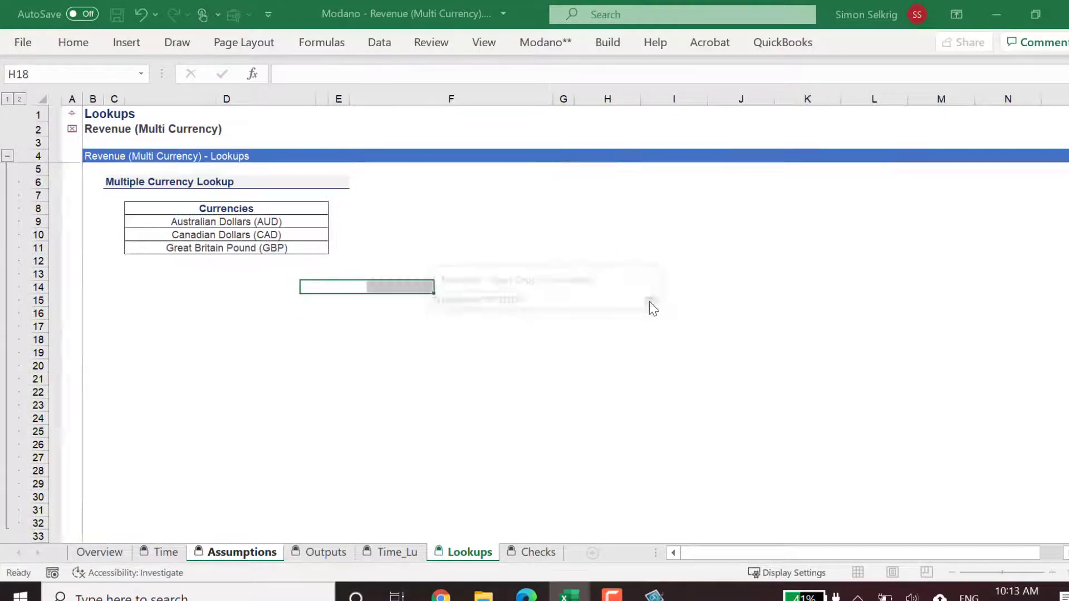
left_click(579, 484)
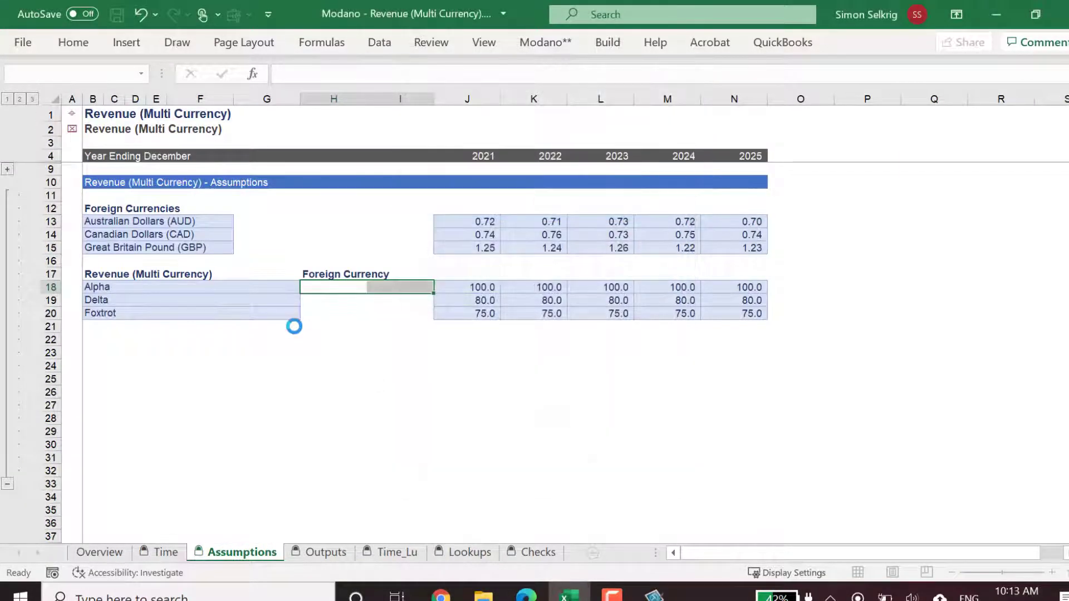
left_click(274, 294)
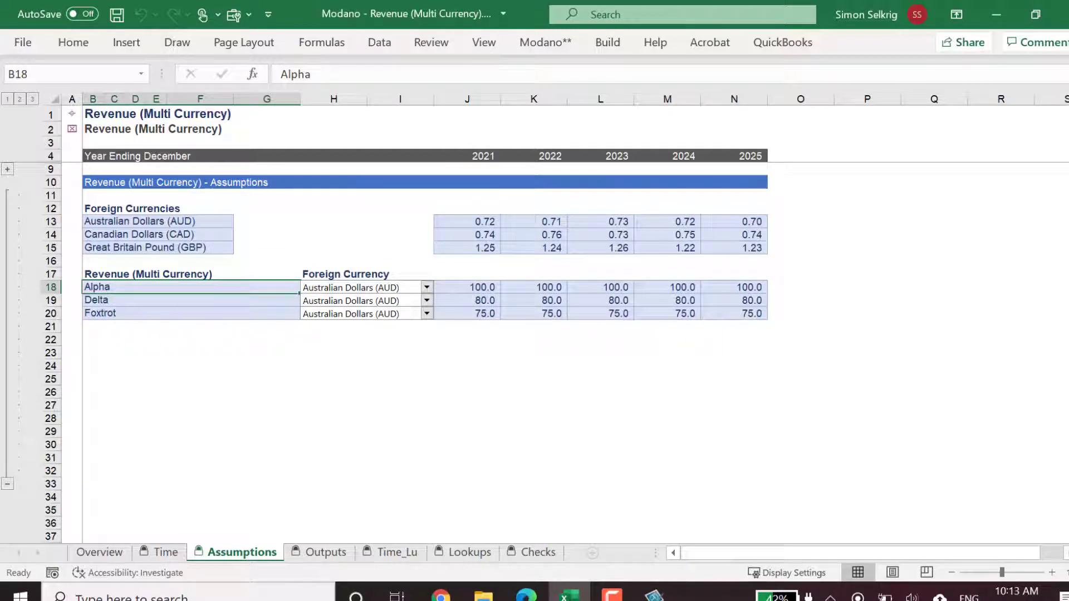
key("F10")
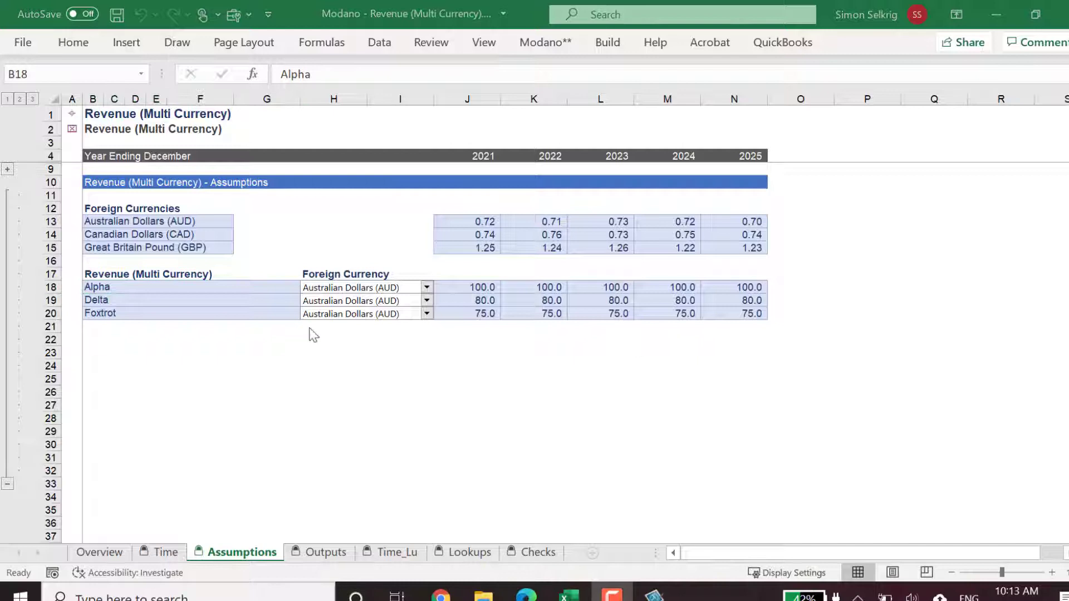
Set Alpha's foreign currency to Canadian Dollars (CAD) and Delta's to Great Britain Pound (GBP).
left_click(234, 301)
left_click(427, 288)
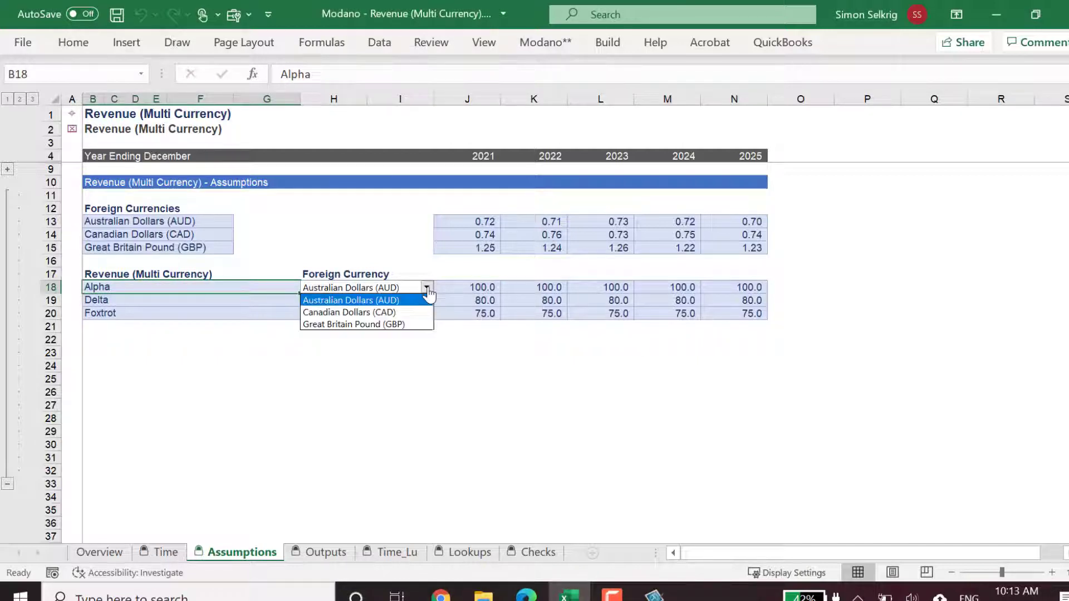
left_click(390, 308)
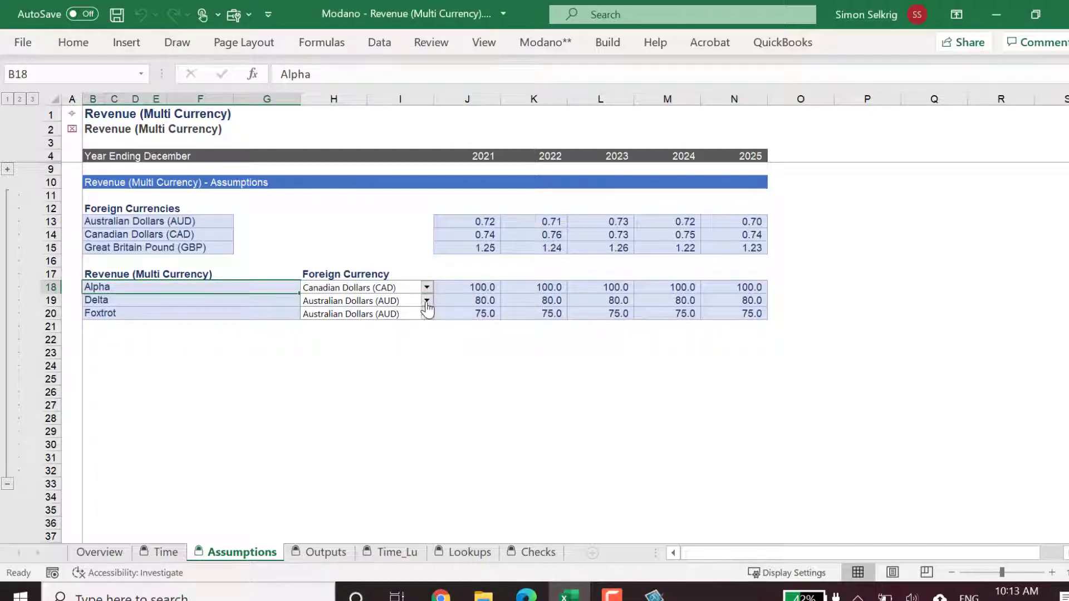
left_click(427, 302)
left_click(404, 337)
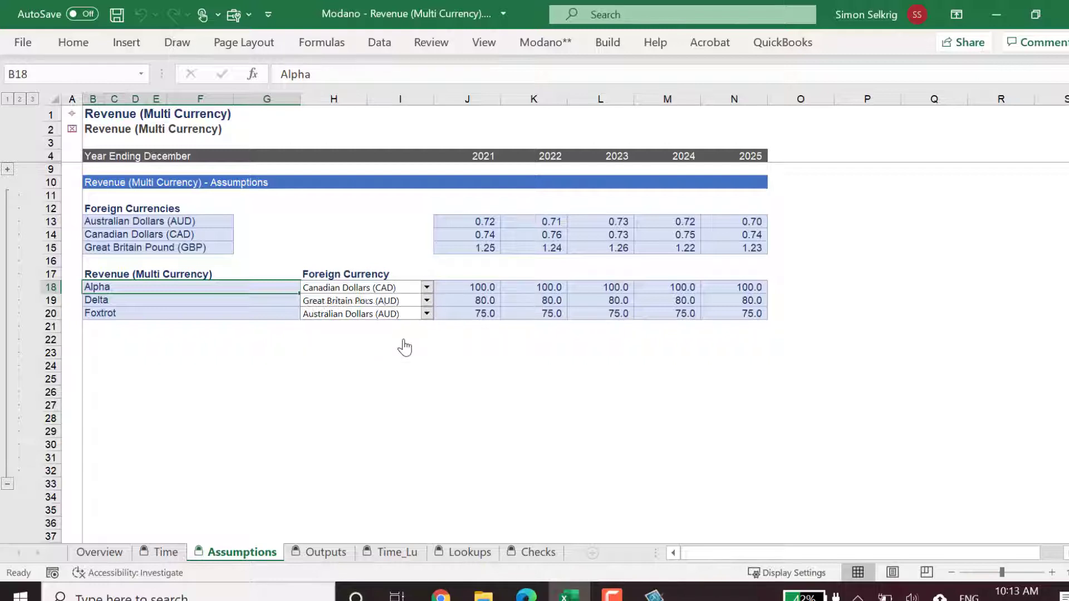
left_click(454, 314)
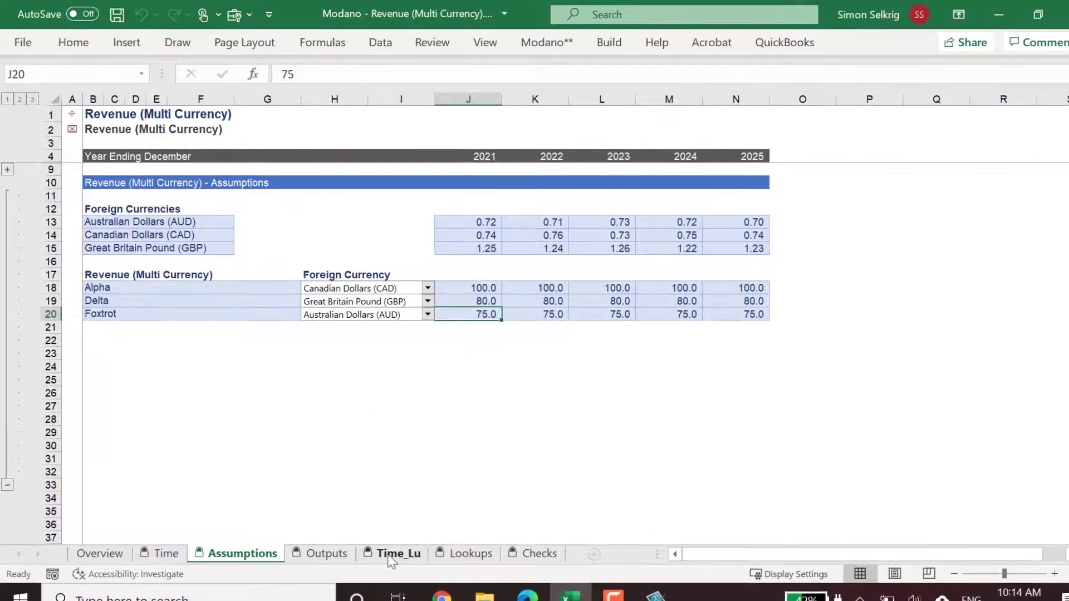
Insert an inter-component hyperlink in A10 beside the "Revenue (Multi Currency) - Assumptions" heading.
left_click(71, 184)
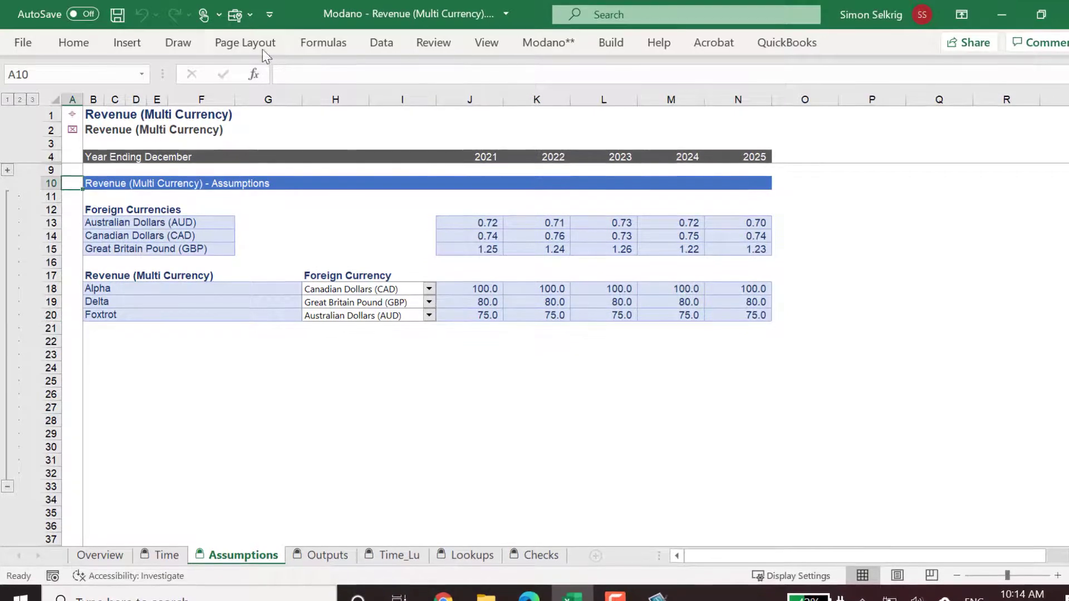
left_click(136, 42)
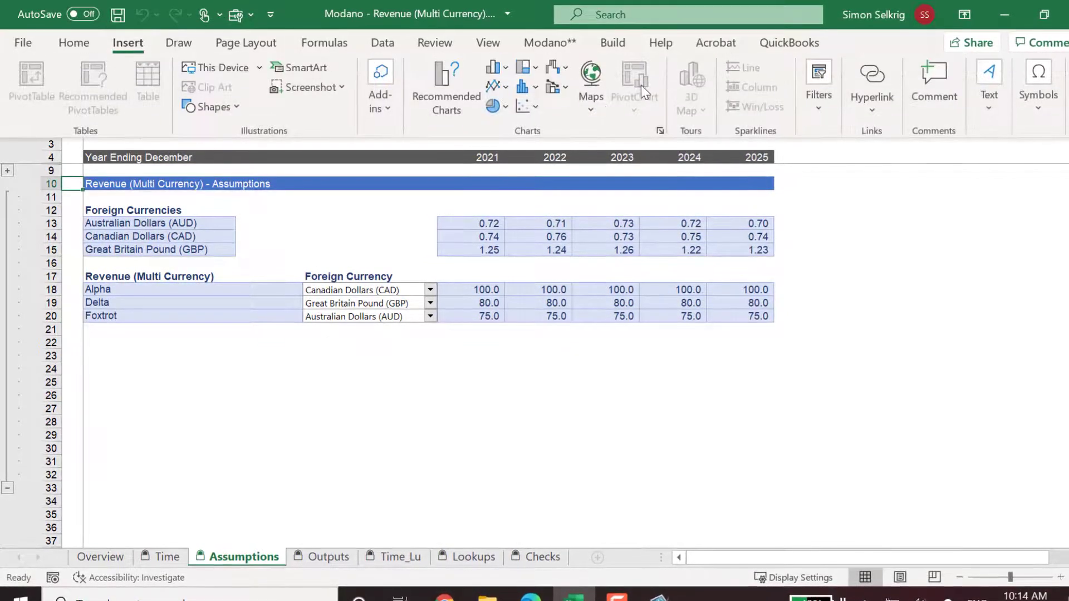
left_click(868, 114)
left_click(891, 161)
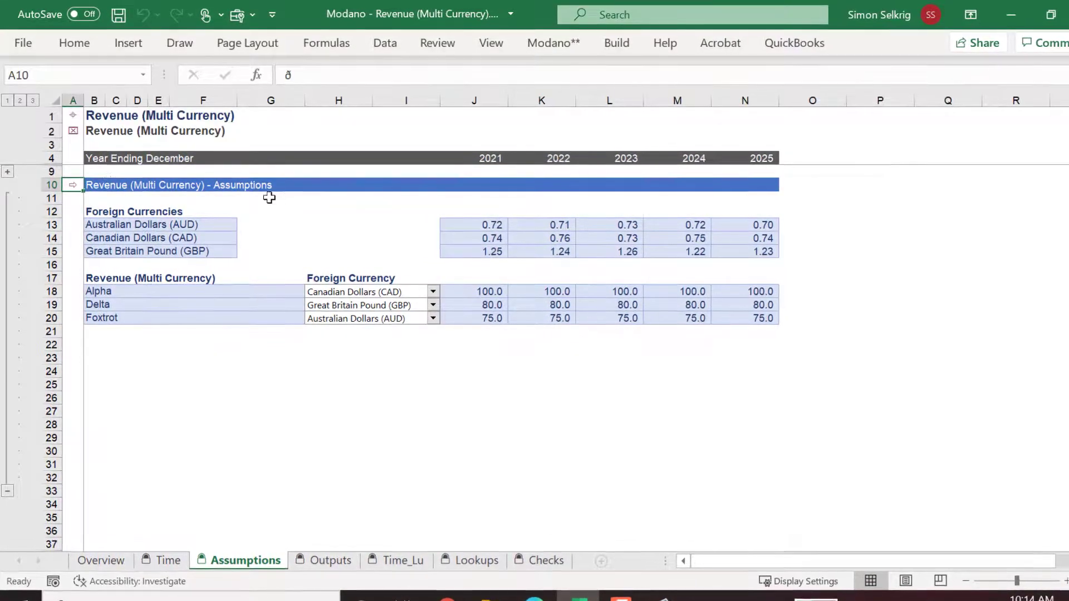
Follow the new link to the Outputs sheet and insert an inter-component hyperlink in A10 there.
left_click(76, 187)
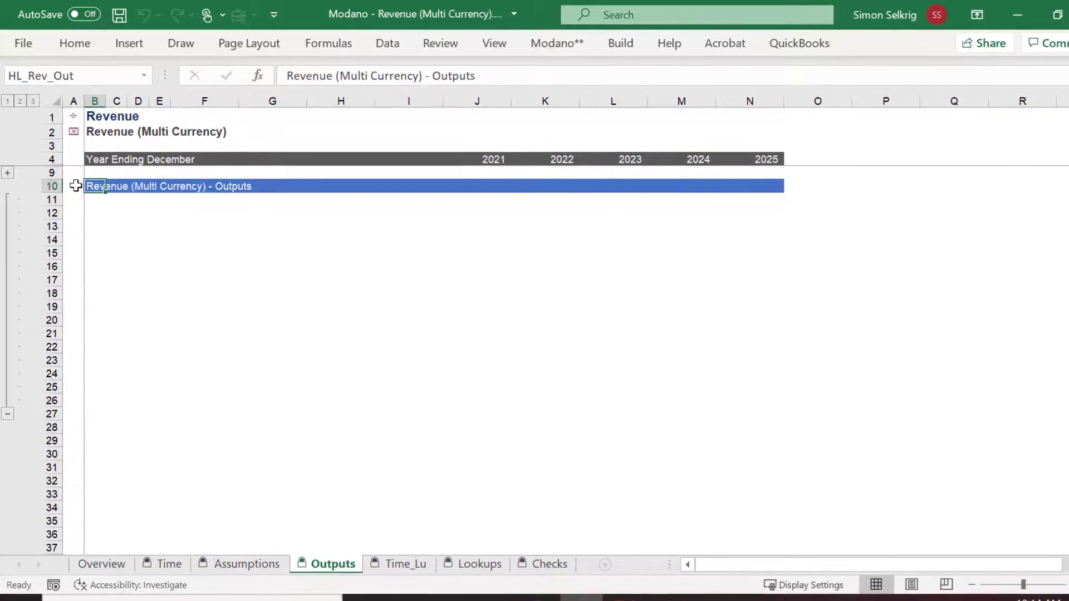
left_click(134, 45)
left_click(891, 84)
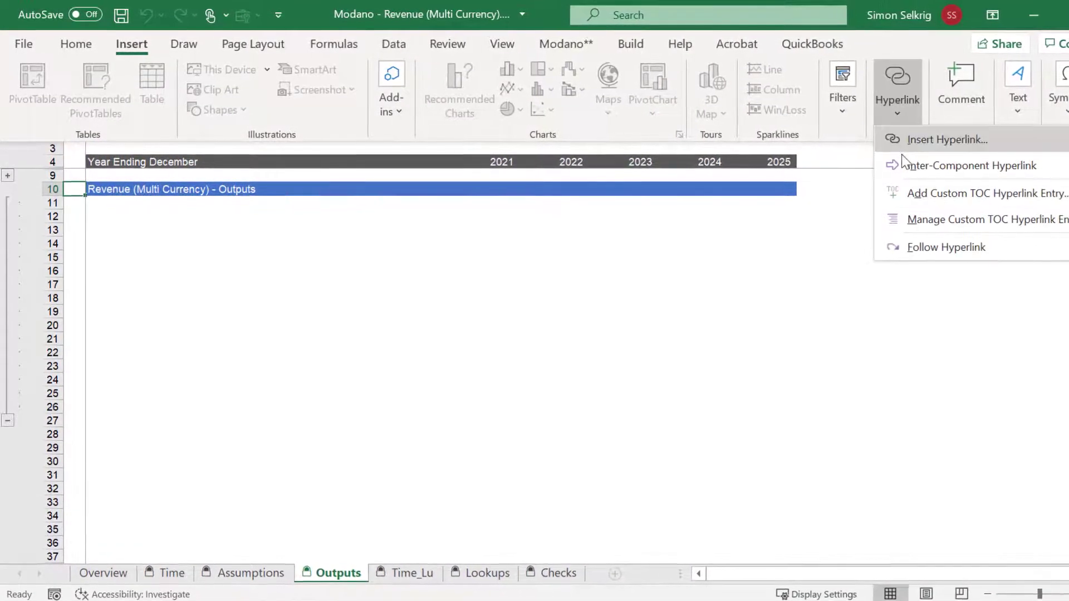
left_click(905, 170)
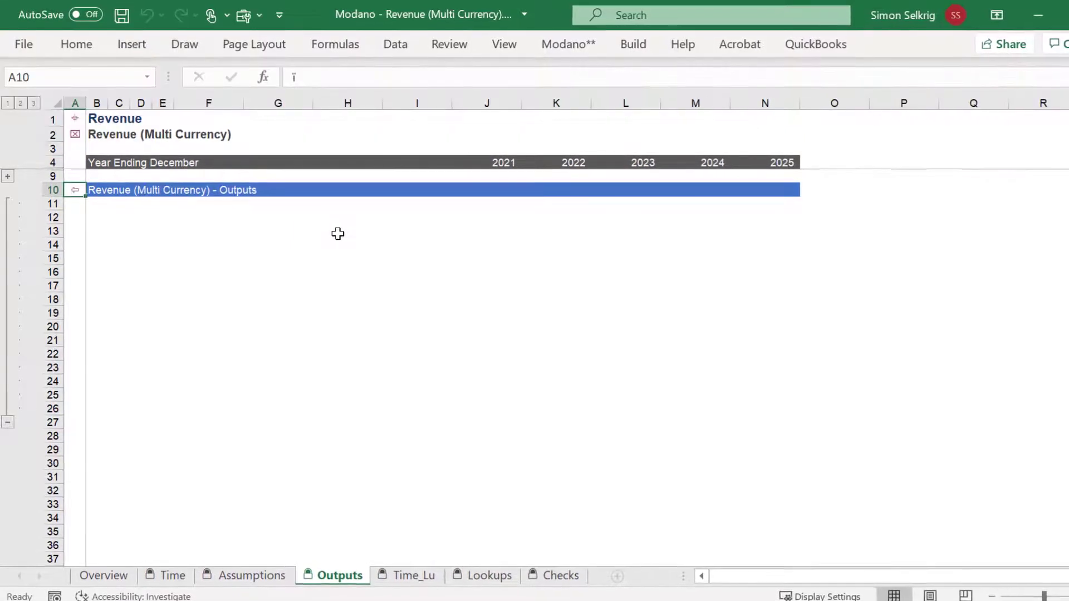
Enter the heading "Revenue" in B12 of the Outputs sheet and make it bold.
left_click(95, 217)
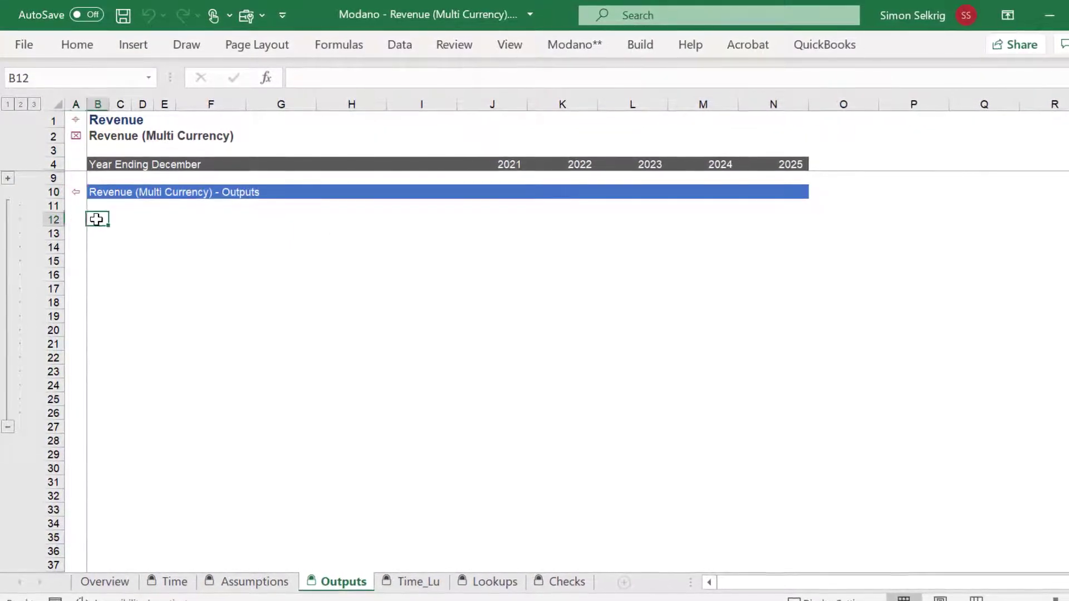
type("Revenue")
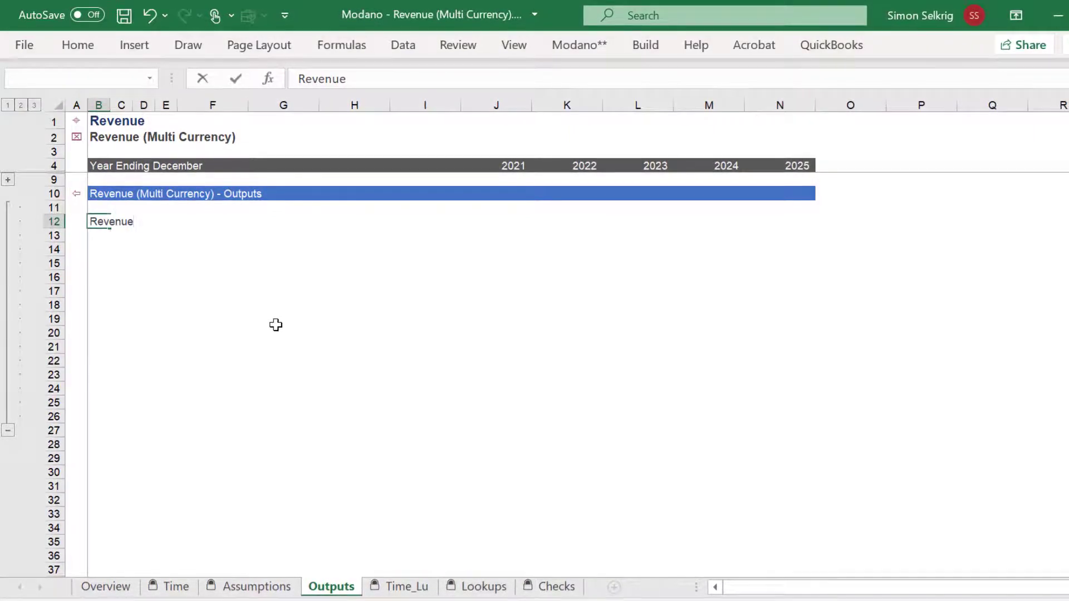
key("Return")
key("Up")
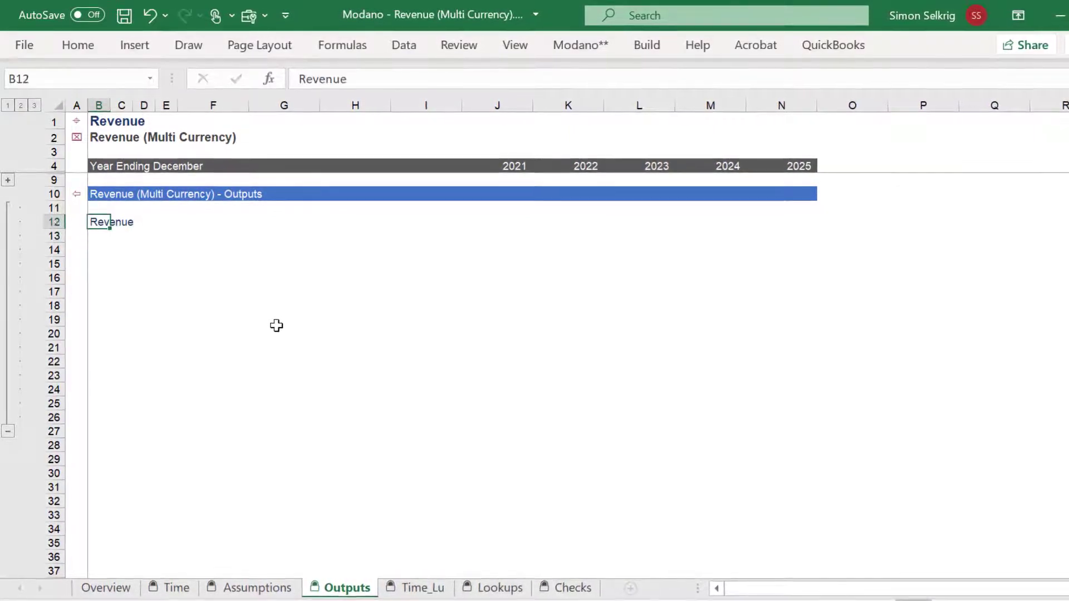
key("ctrl+b")
Insert a category block at B13 from the existing Revenue categories group, including a categories total row.
key("Down")
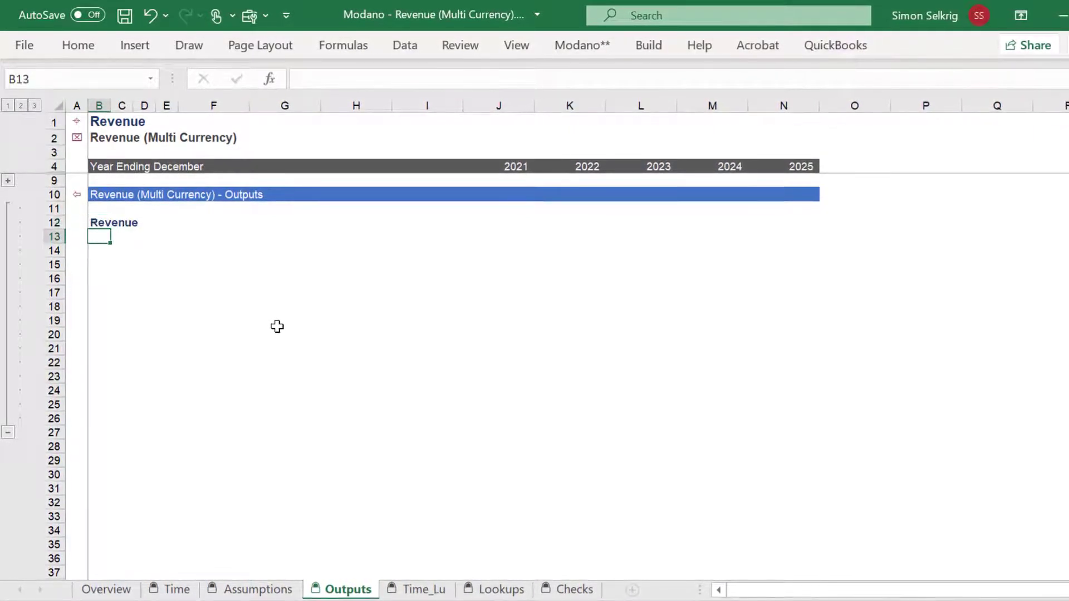
right_click(95, 238)
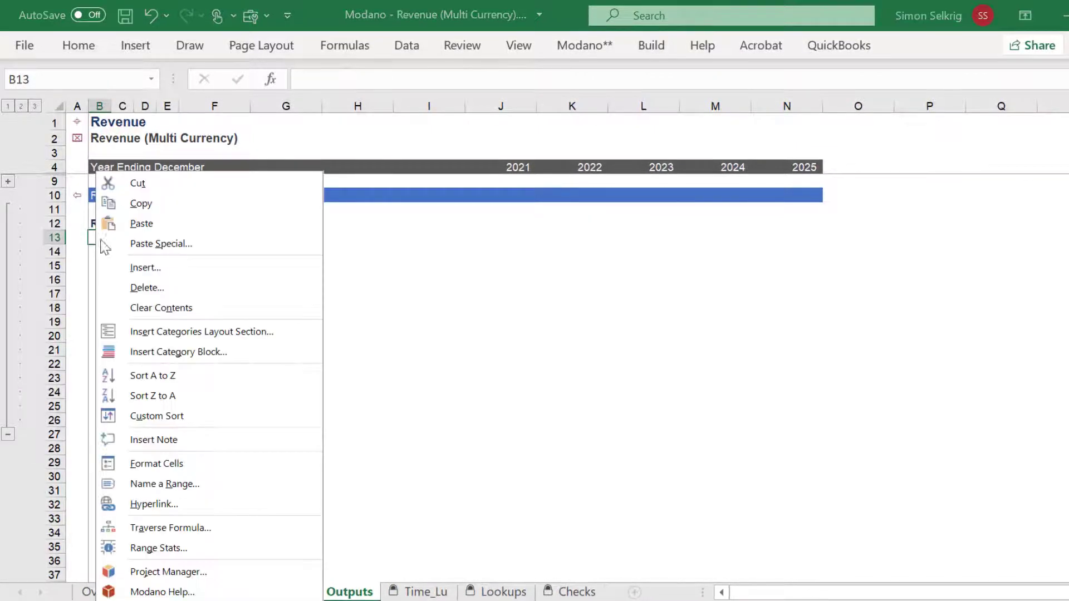
left_click(151, 357)
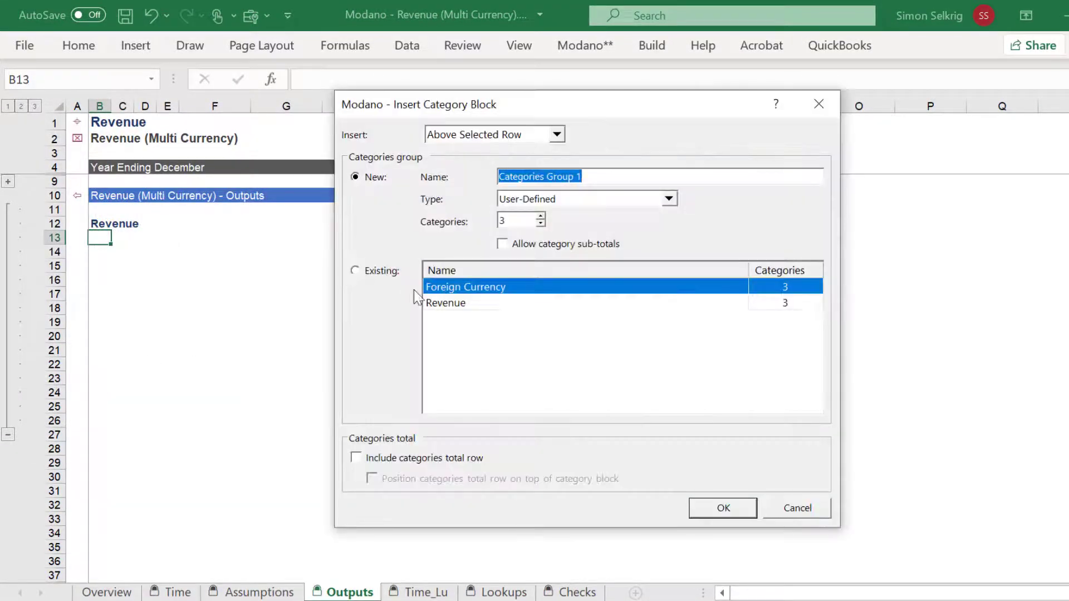
left_click(437, 303)
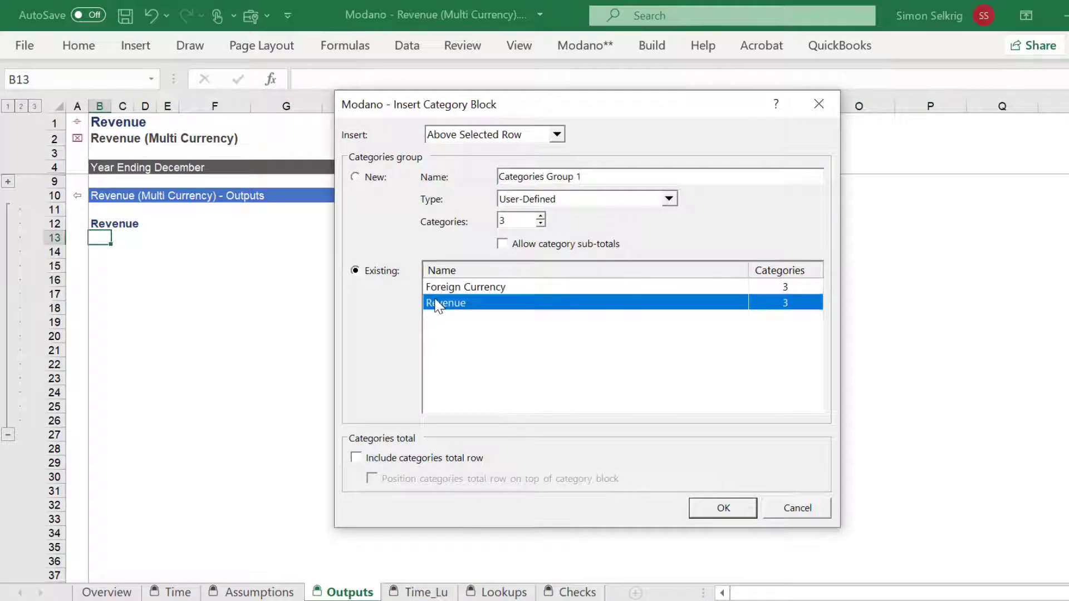
left_click(389, 461)
left_click(713, 510)
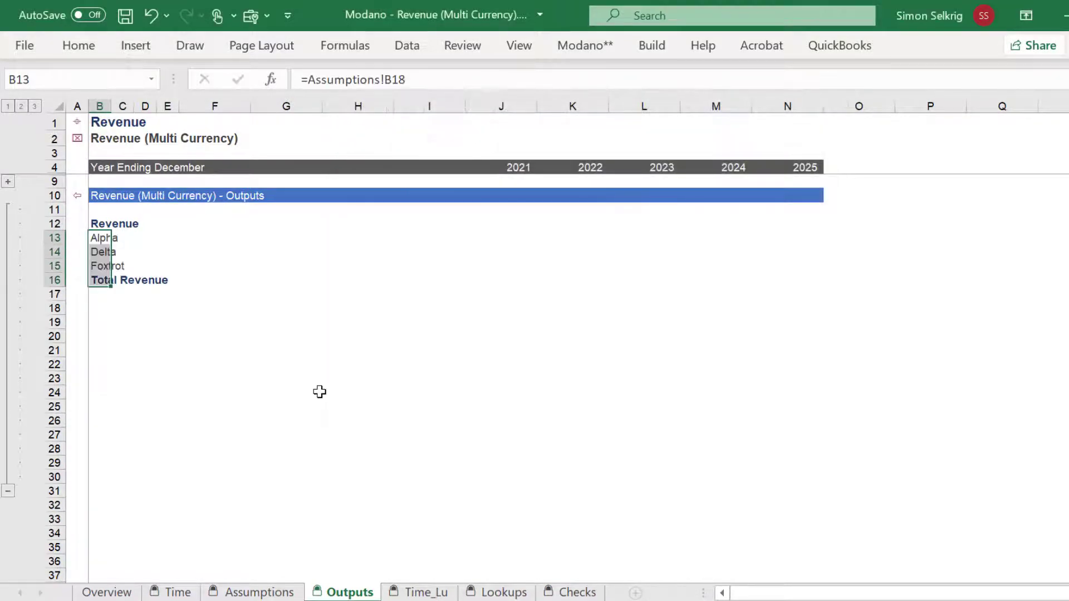
Apply an outputs number format to the Revenue block's 2021 column, starting from cell J13.
key("Right")
key("Right")
key("Right")
key("Right")
key("Right")
key("Right")
key("Right")
key("Right")
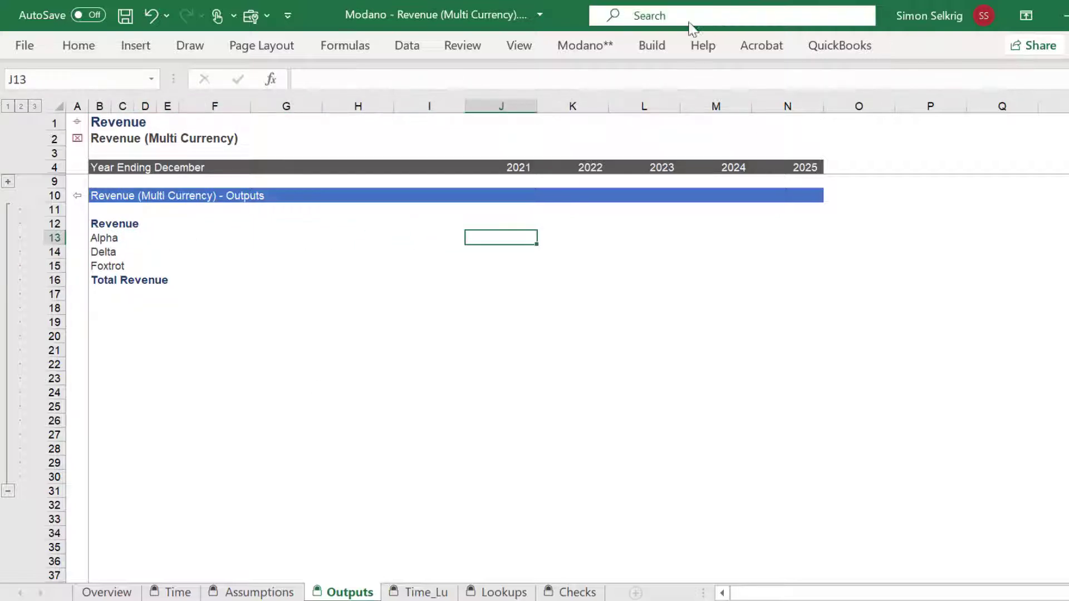
left_click(652, 45)
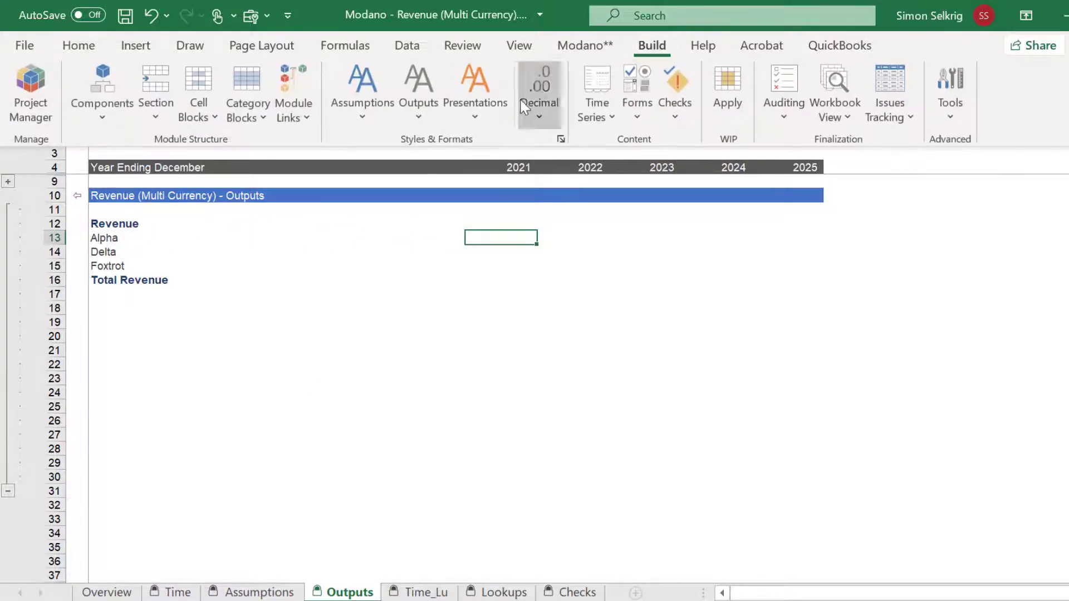
left_click(426, 113)
left_click(439, 258)
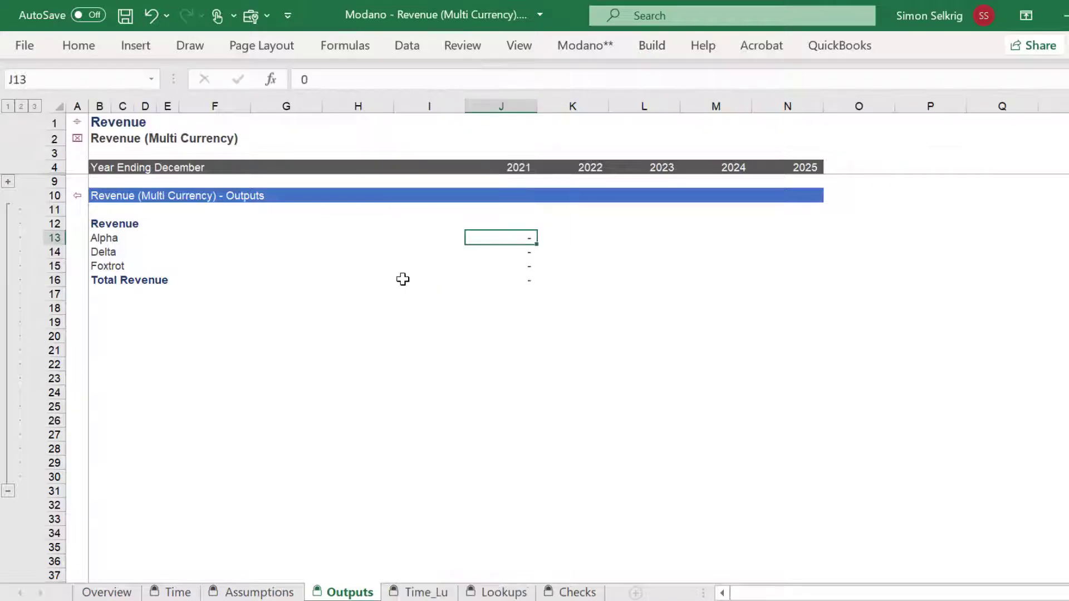
Make the 2021 Total Revenue cell J16 bold with a top border, and apply the block's 2021 cells across to 2025.
left_click(490, 278)
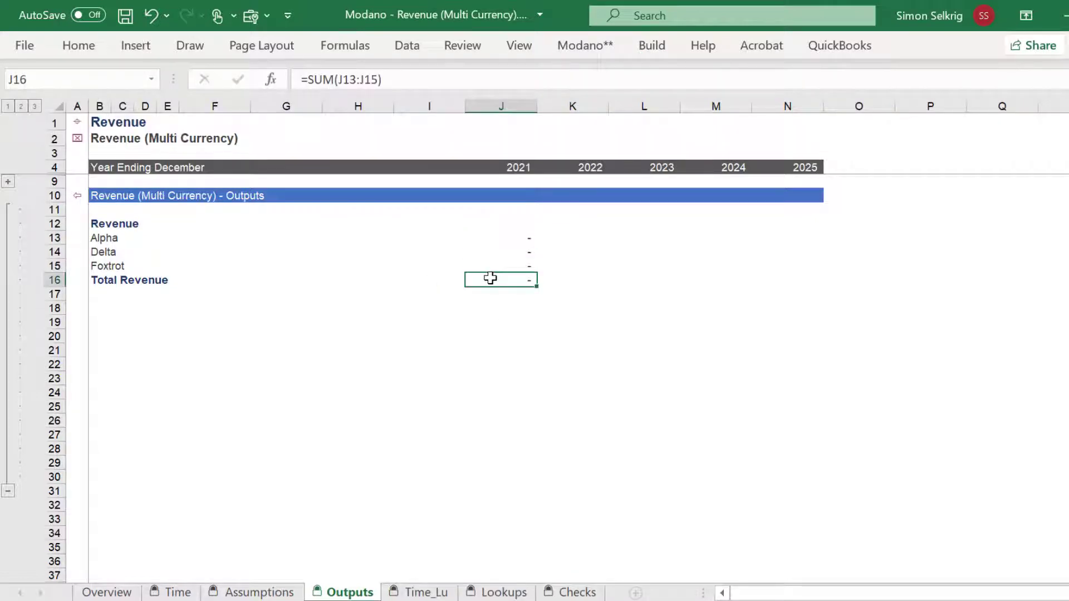
left_click(79, 45)
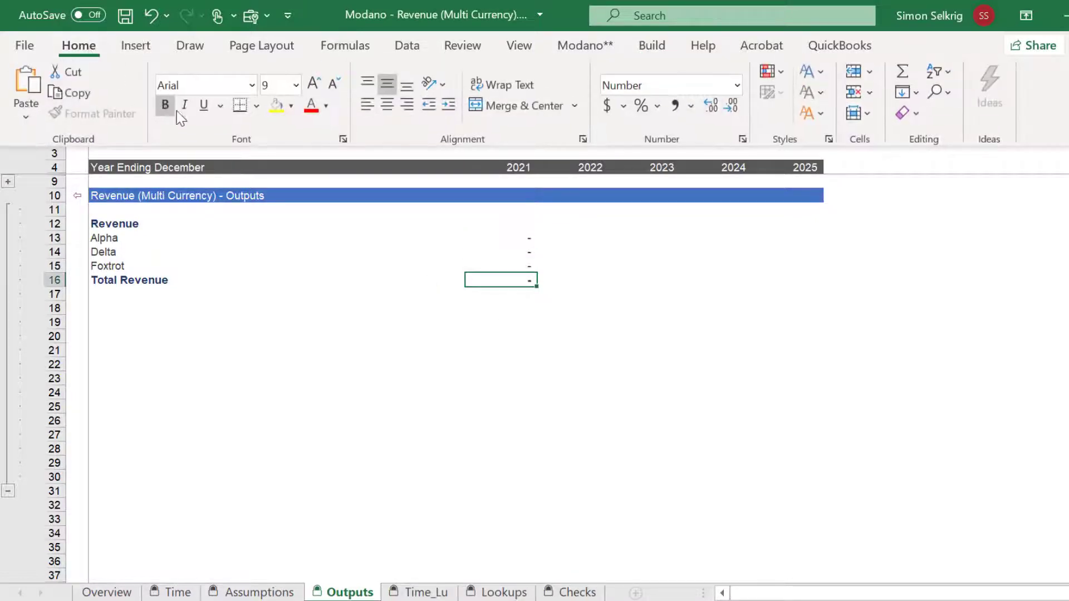
left_click(257, 105)
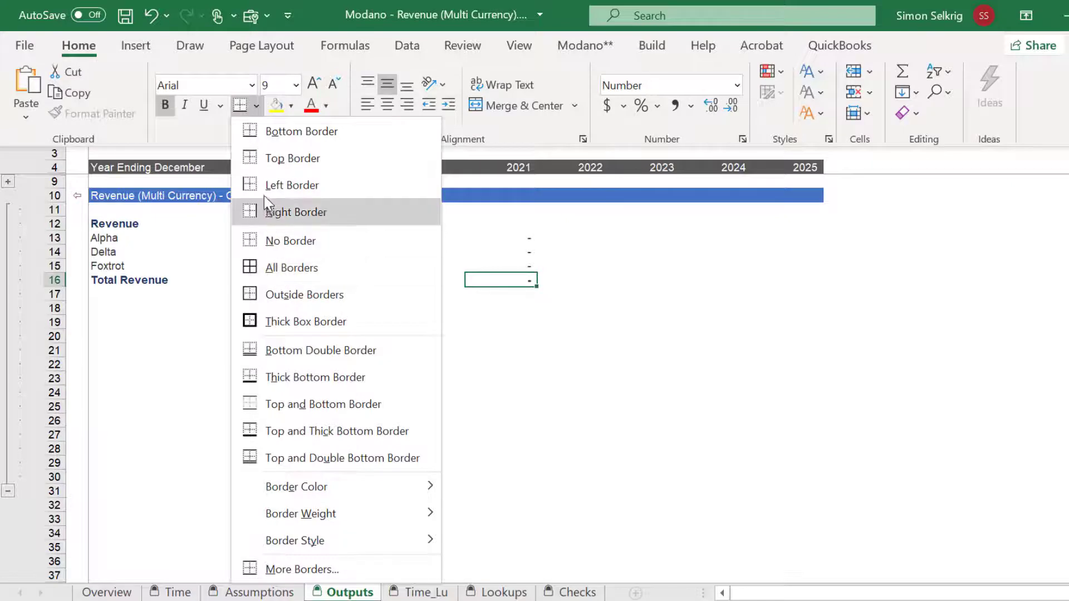
left_click(273, 159)
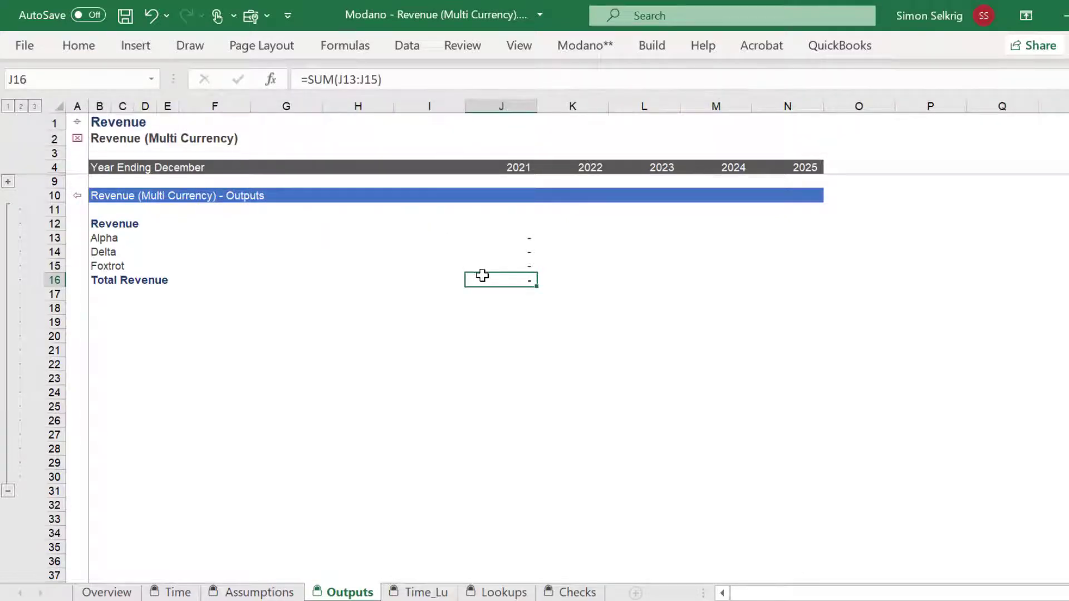
left_click(495, 239)
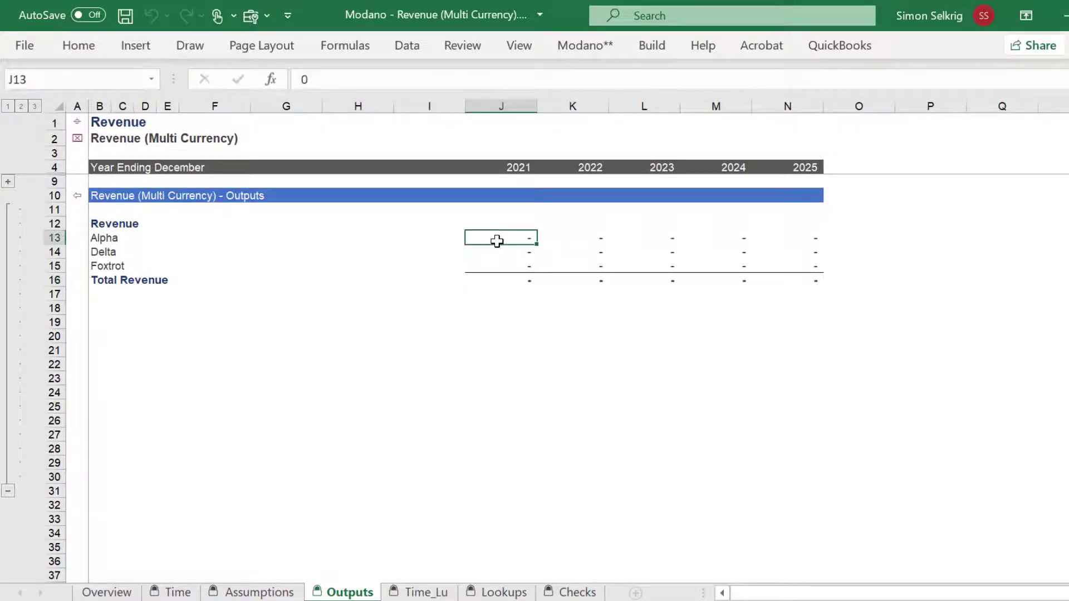
Link cell B18 of the Outputs sheet to the "Foreign Currencies" heading in B12 of the Assumptions sheet.
left_click(97, 304)
type("=")
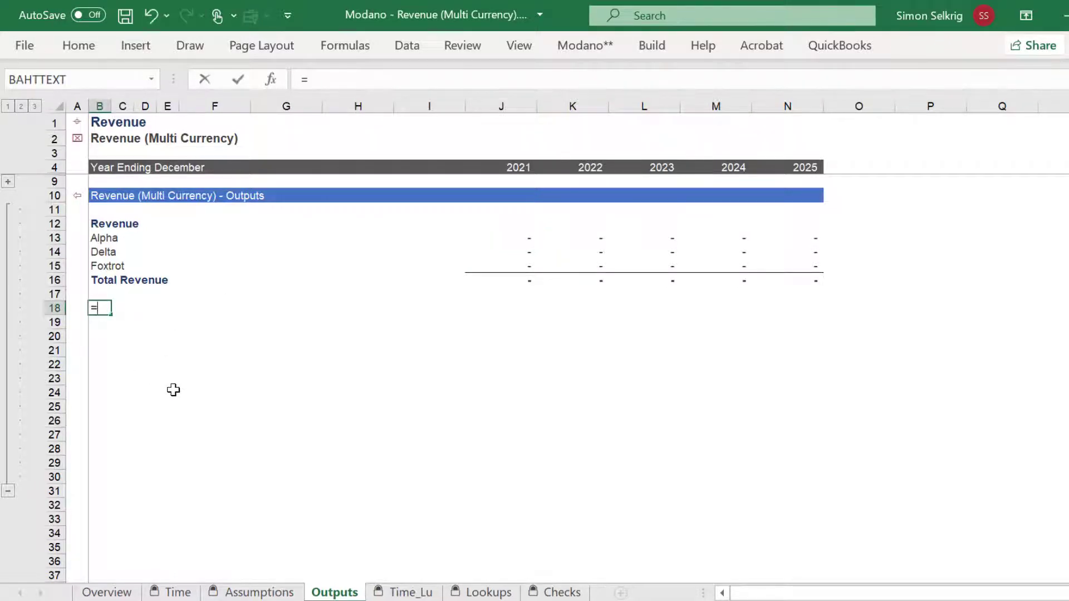
left_click(260, 592)
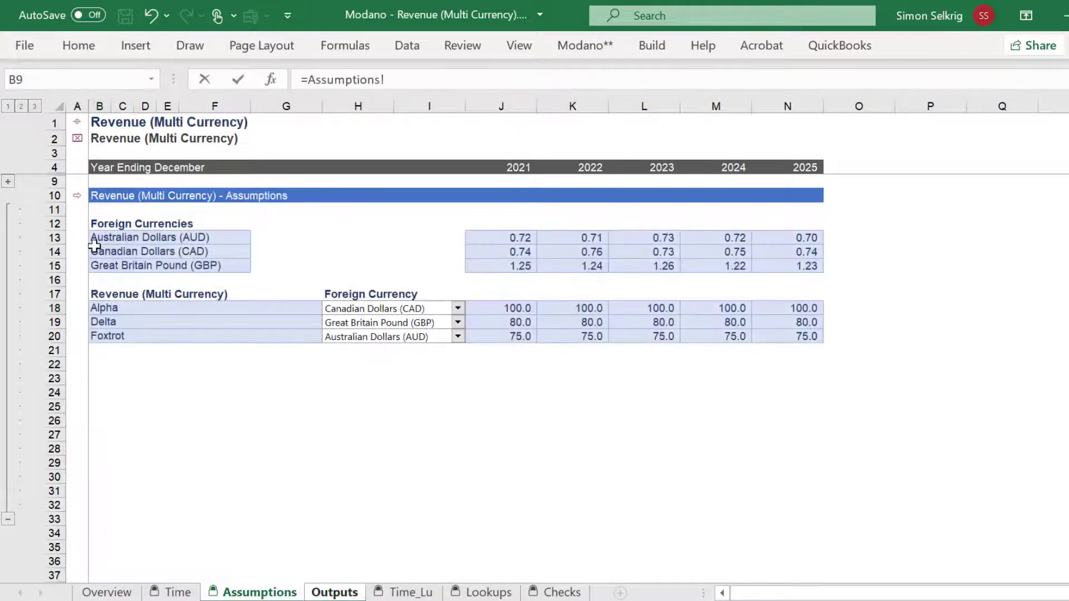
left_click(93, 224)
key("Return")
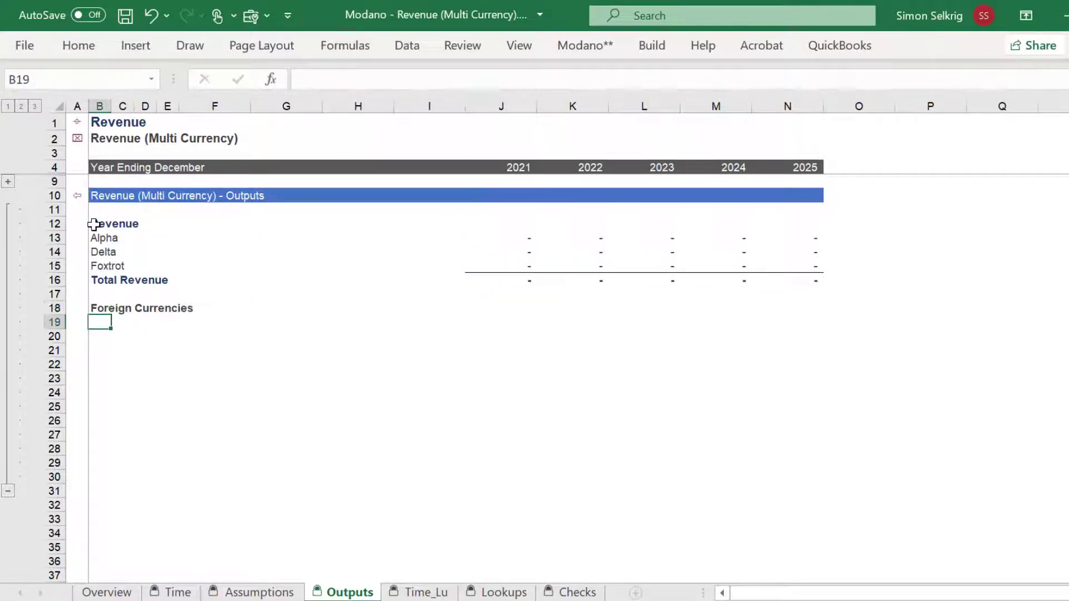
Insert a category block at B19 from the existing Foreign Currency categories group, without a categories total row.
right_click(98, 324)
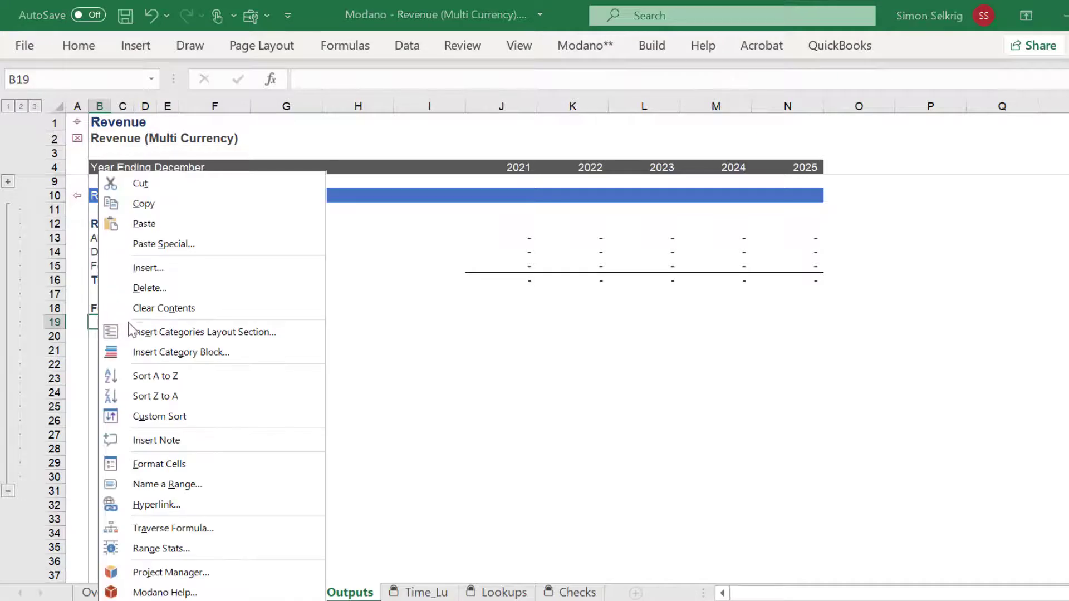
left_click(143, 349)
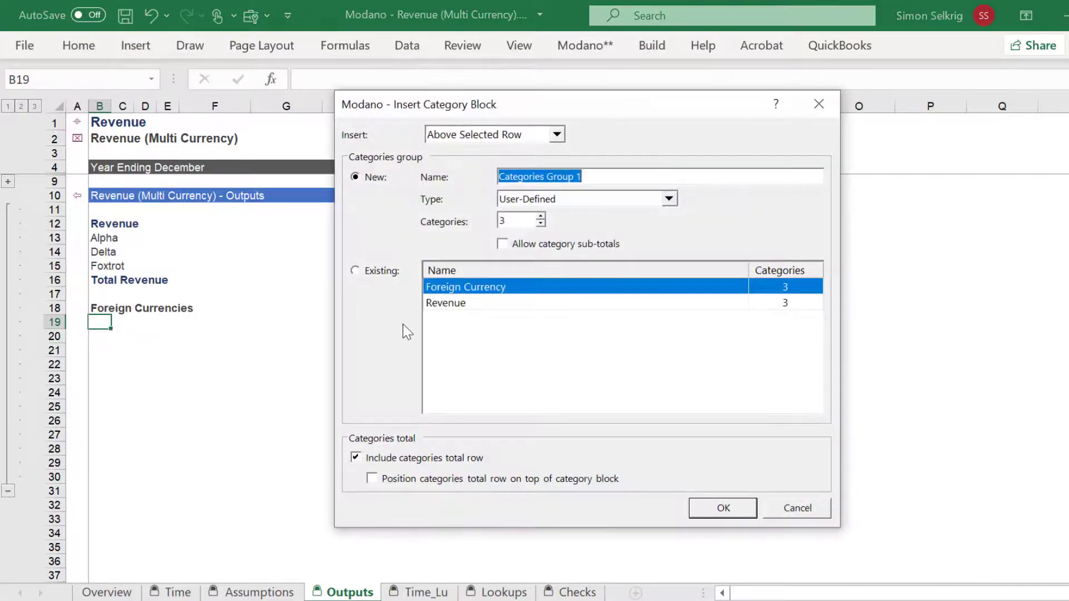
left_click(470, 288)
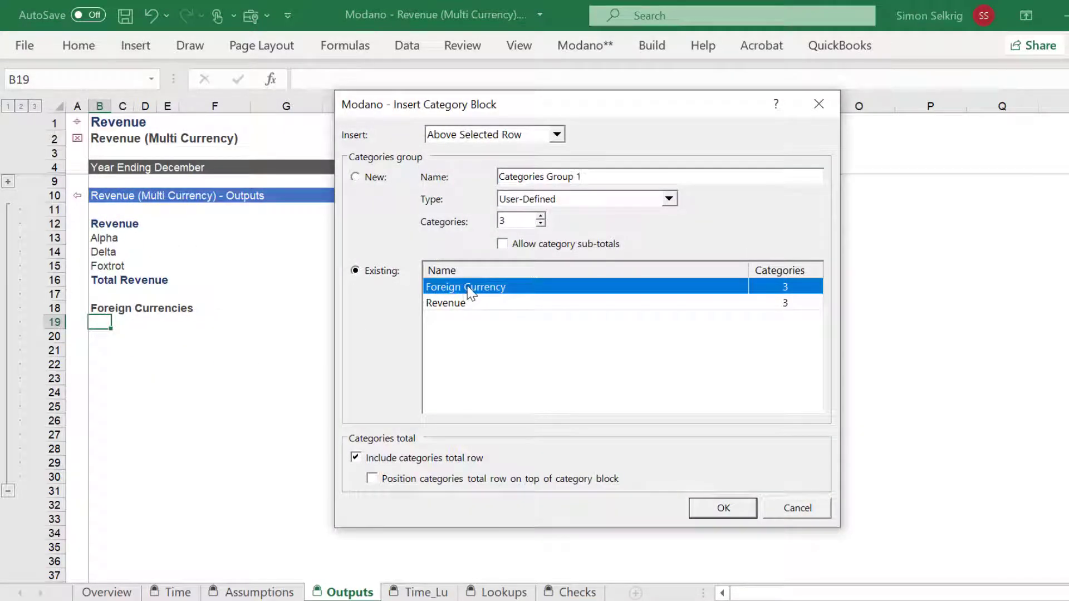
left_click(357, 457)
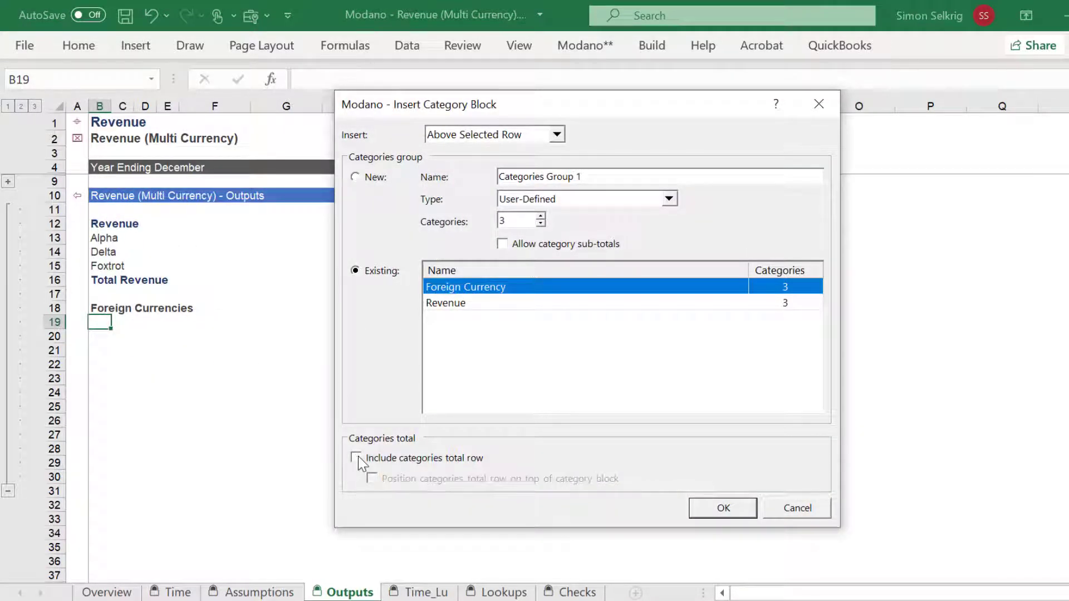
left_click(718, 509)
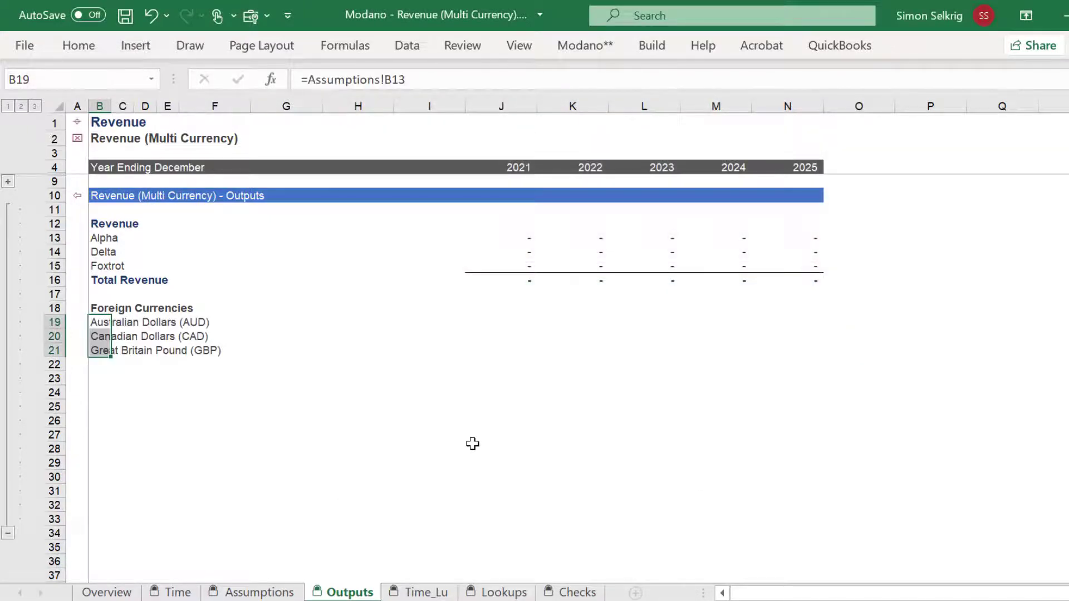
Apply an outputs number format with two decimal places to the Foreign Currencies block, from J19 across 2021 to 2025.
key("Right")
key("Right")
key("Right")
key("Right")
key("Right")
key("Right")
key("Right")
key("Right")
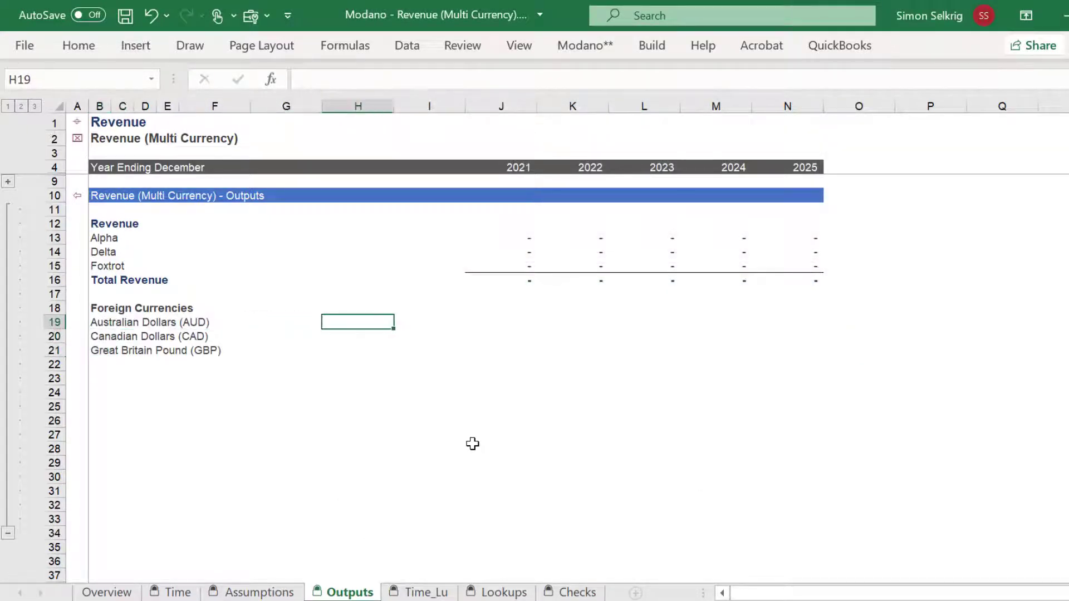
left_click(651, 44)
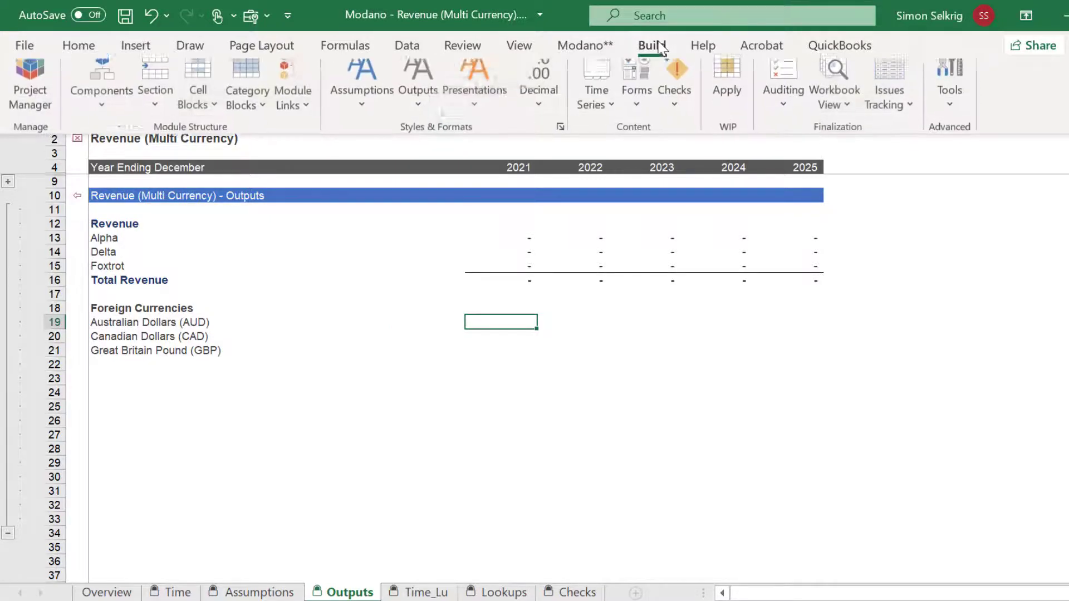
left_click(419, 105)
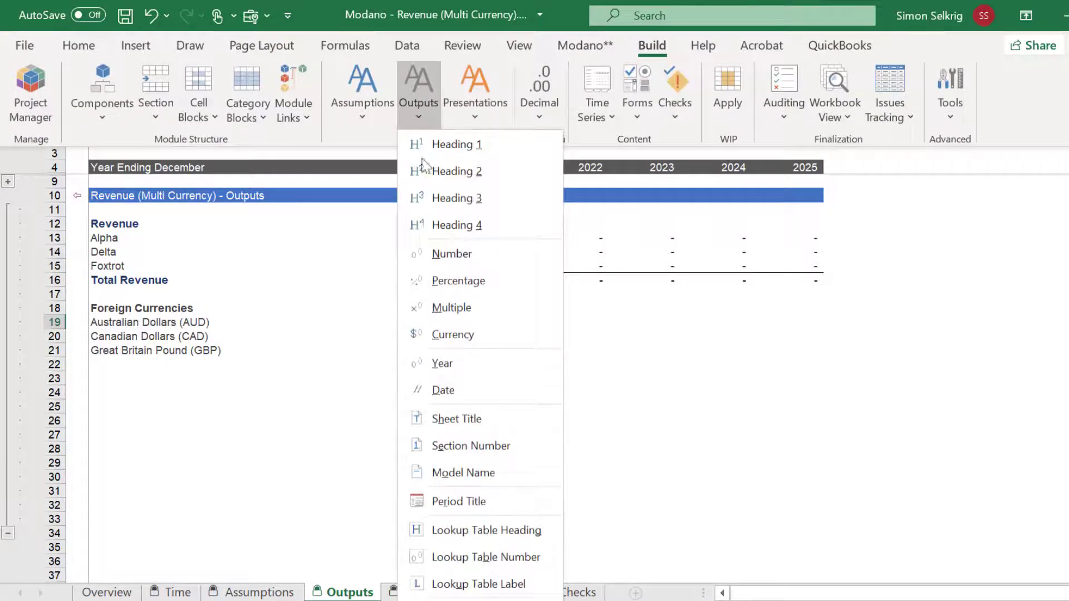
left_click(432, 256)
left_click(648, 46)
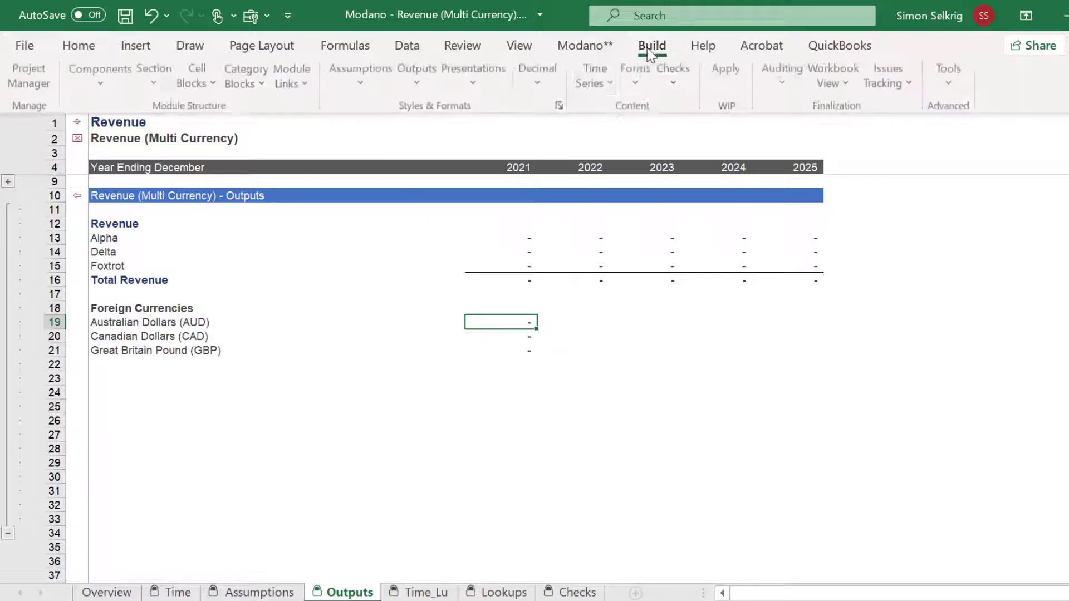
left_click(545, 120)
left_click(544, 195)
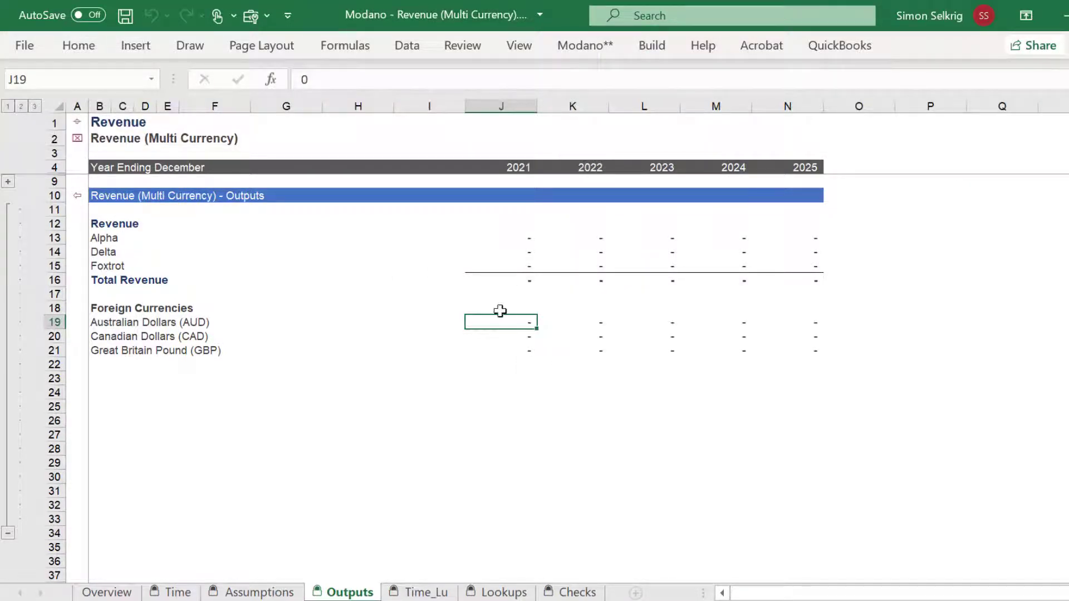
Link the Foreign Currencies rates, starting at J19, to the Assumptions sheet rates with =Assumptions!J13.
type("=")
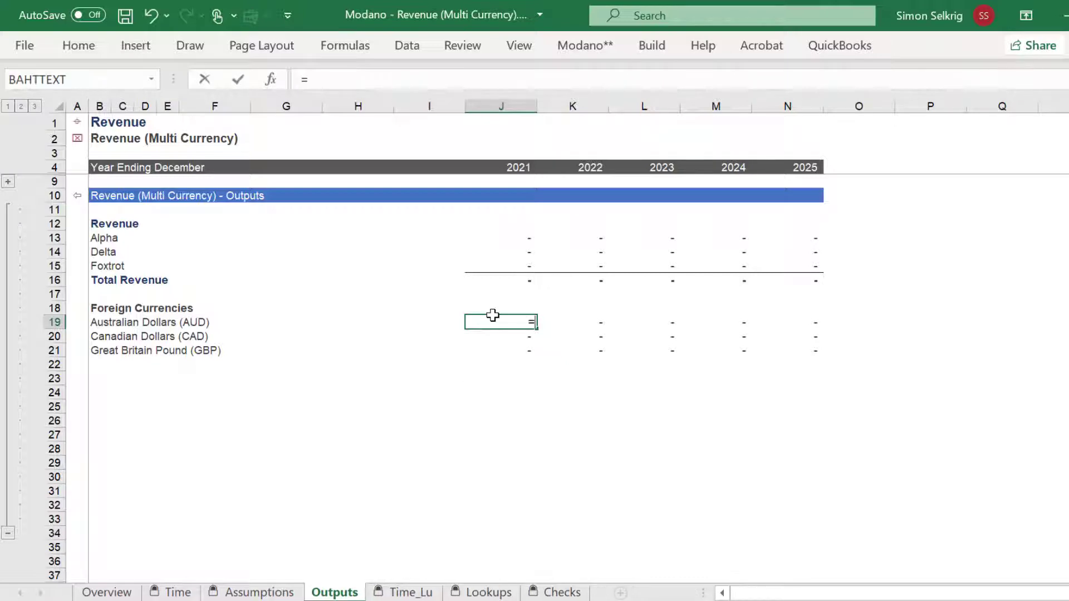
left_click(282, 595)
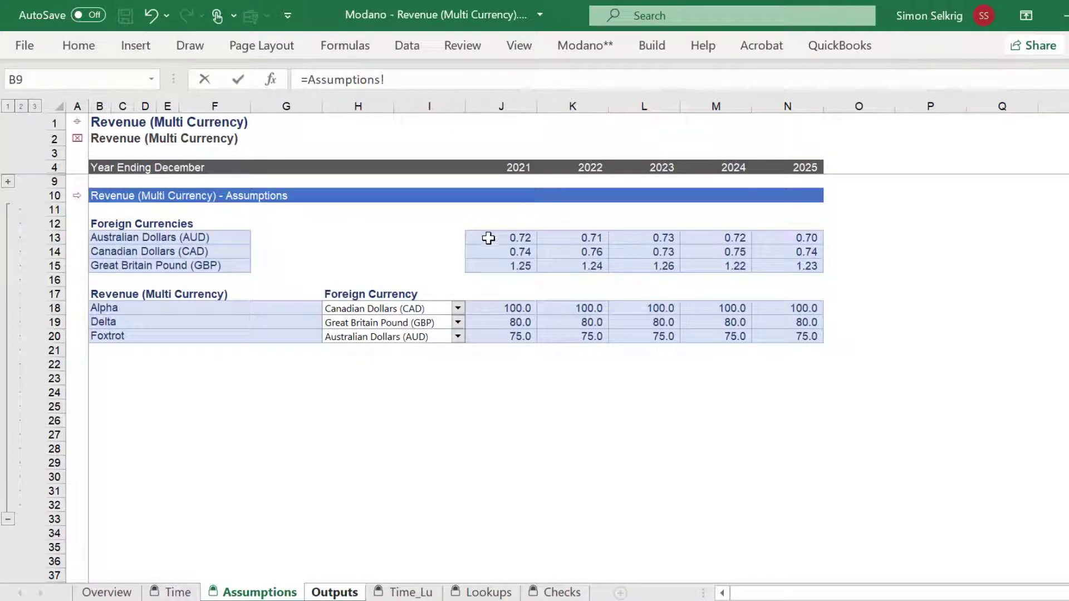
left_click(489, 238)
key("Return")
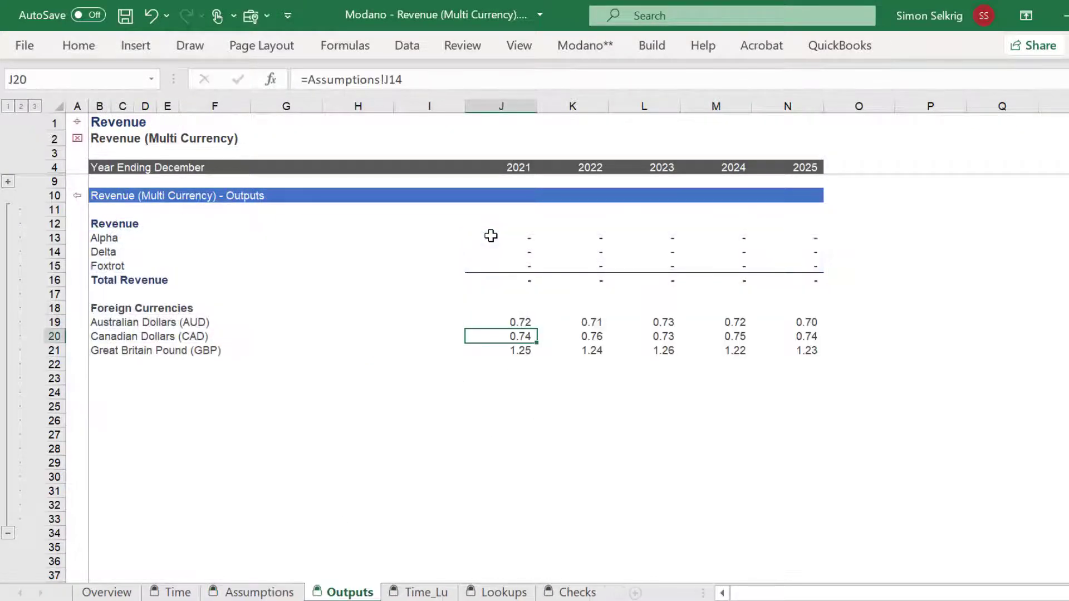
Link B23 to the "Revenue (Multi Currency)" heading in B17 of the Assumptions sheet and make it bold.
left_click(103, 380)
type("=")
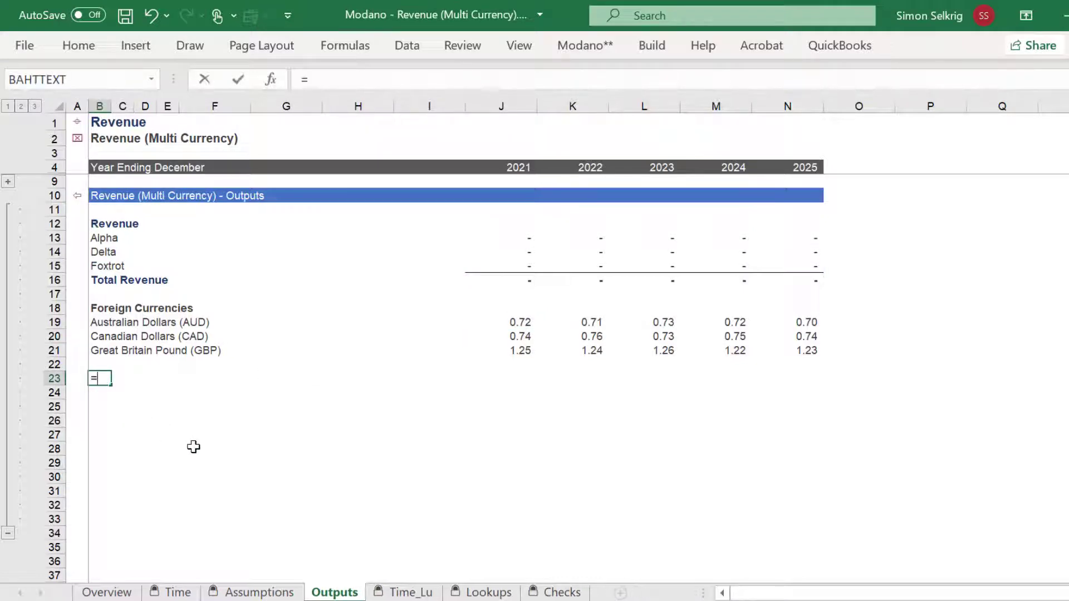
left_click(259, 592)
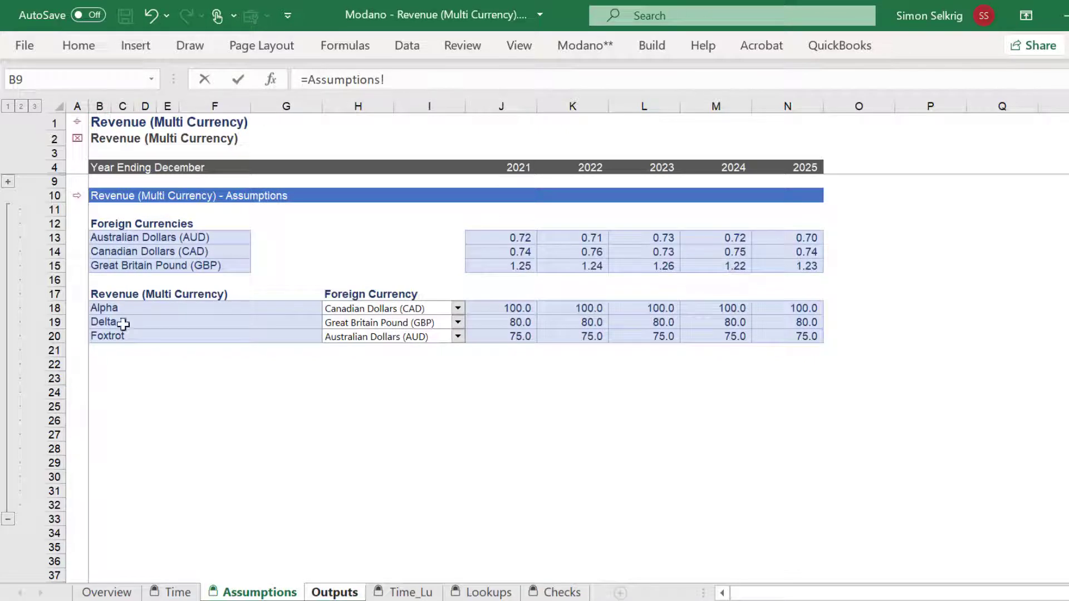
left_click(100, 295)
key("ctrl+Return")
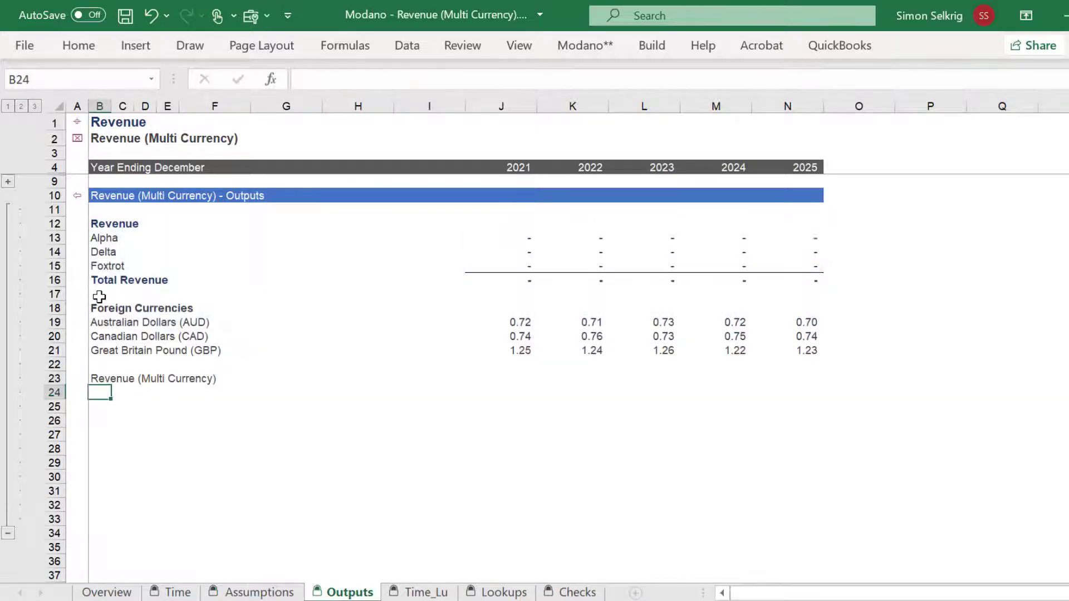
key("Up")
key("ctrl+b")
key("Down")
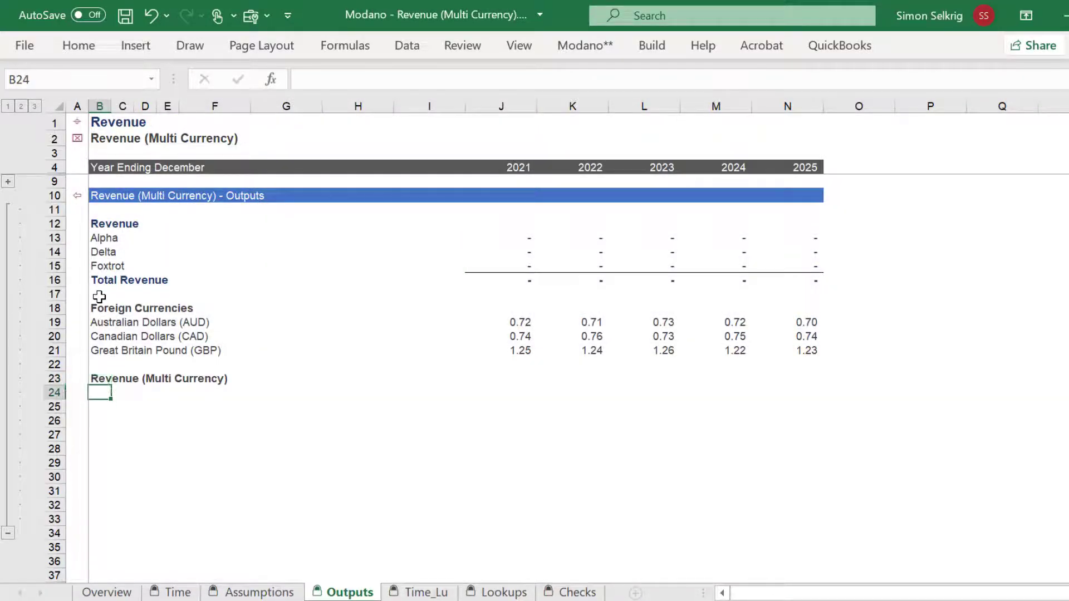
Insert a category block at B24 from the existing Revenue categories group, without a categories total row.
right_click(99, 395)
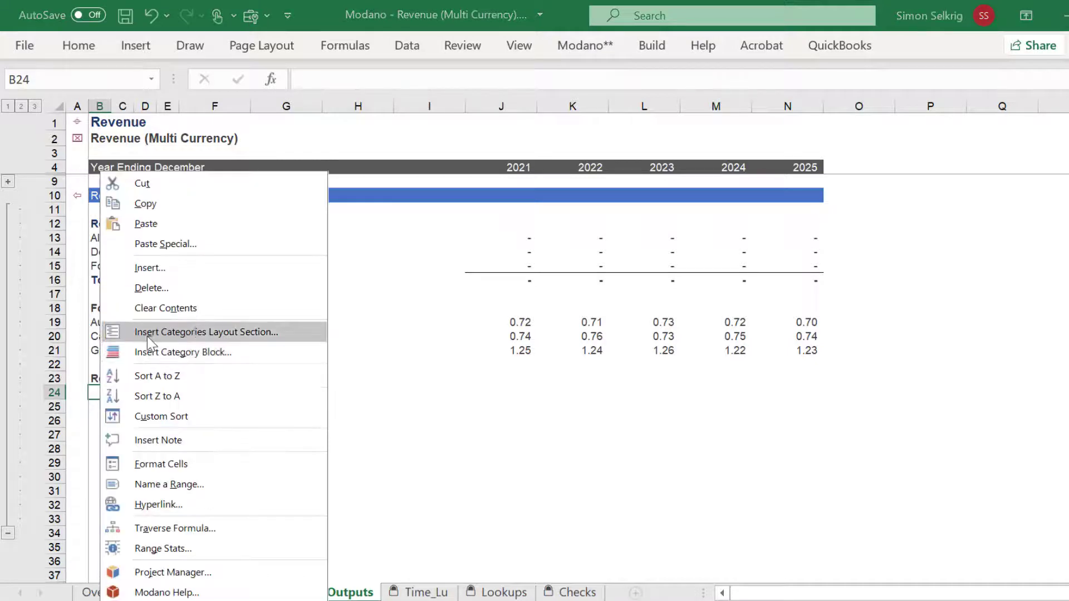
left_click(148, 353)
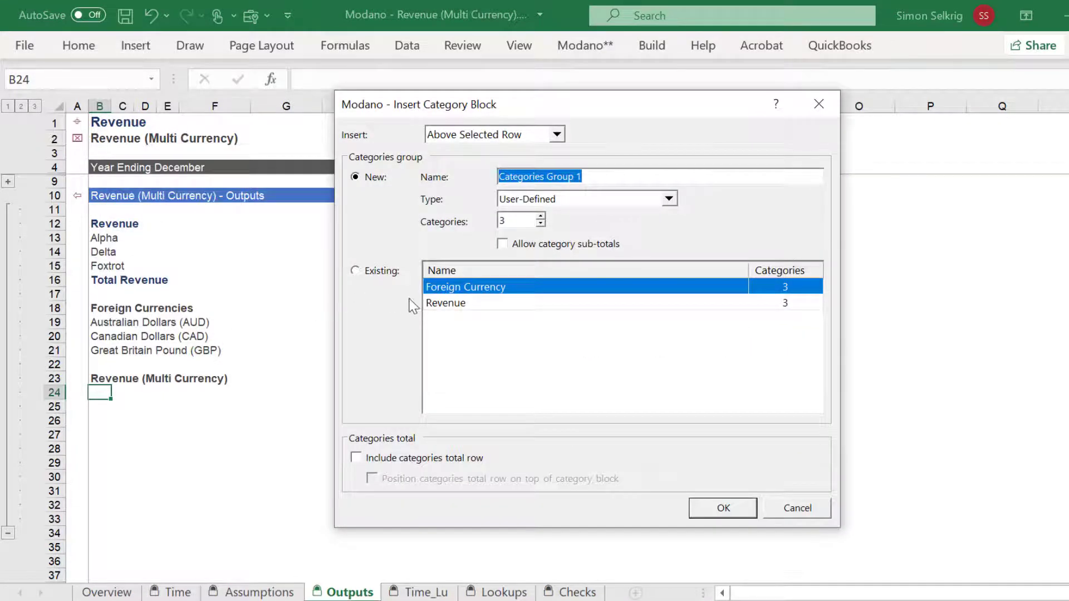
left_click(438, 307)
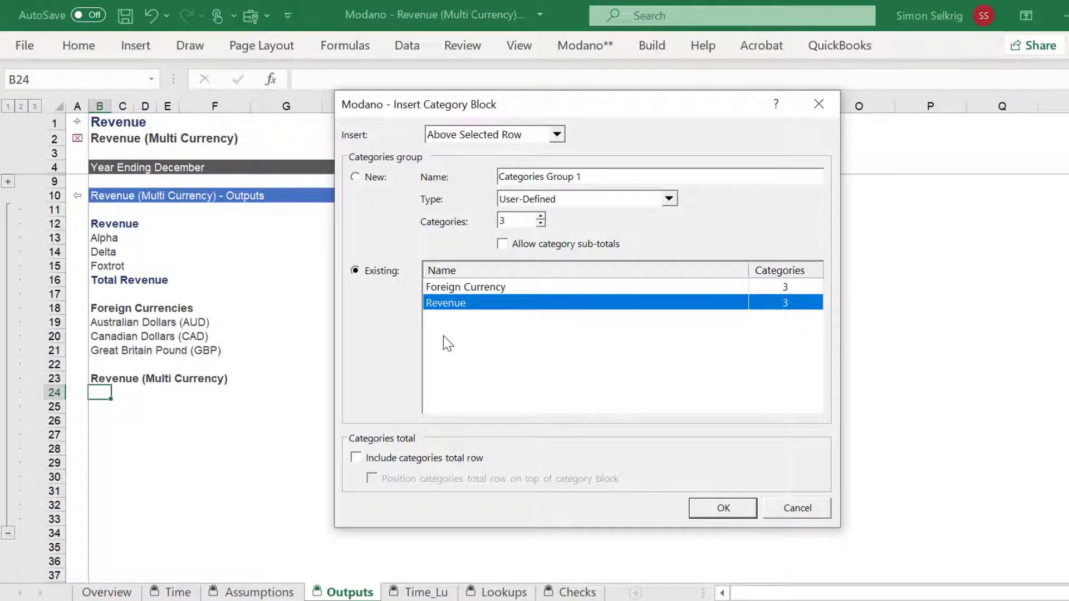
left_click(703, 503)
Apply an outputs number format to the Revenue (Multi Currency) block, from J24 across 2021 to 2025.
key("Right")
key("Right")
key("Right")
key("Right")
key("Right")
key("Right")
key("Right")
key("Right")
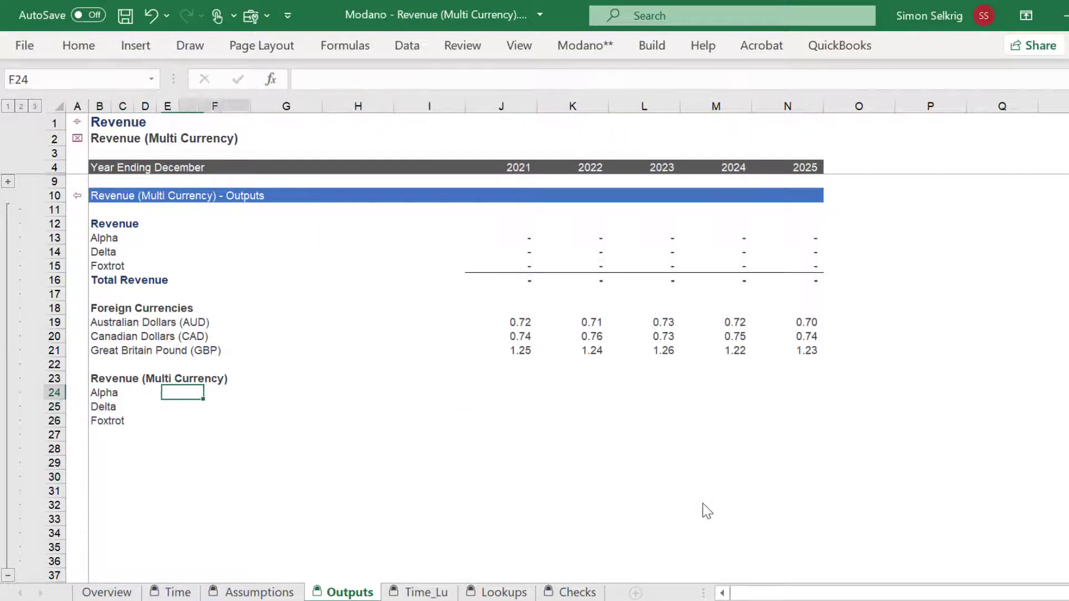
left_click(651, 45)
left_click(432, 102)
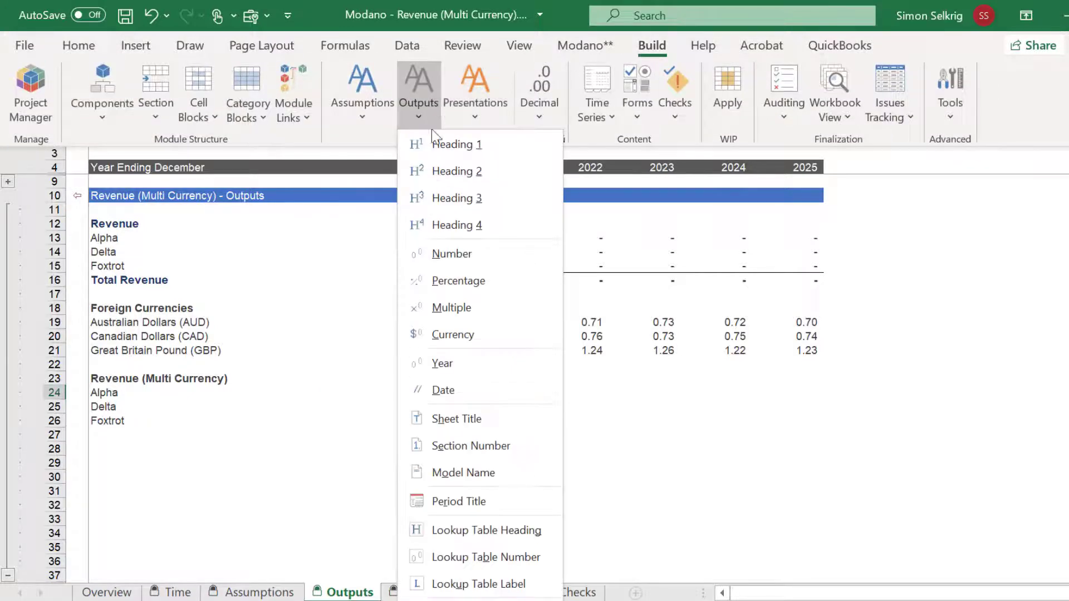
left_click(437, 249)
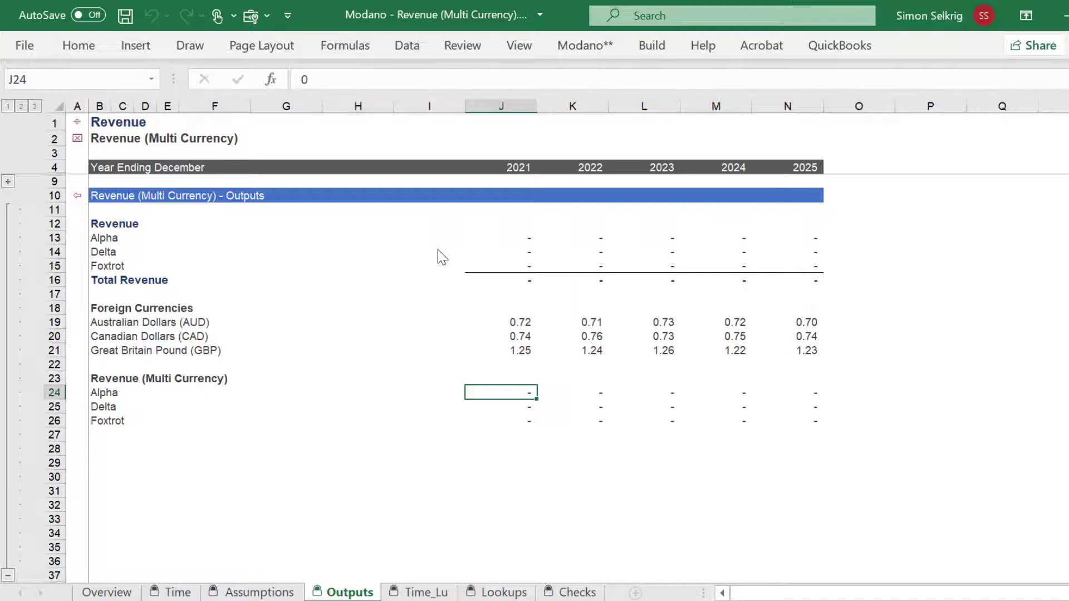
Link the Revenue (Multi Currency) amounts, starting at J24, to the Assumptions sheet with =Assumptions!J18.
type("=")
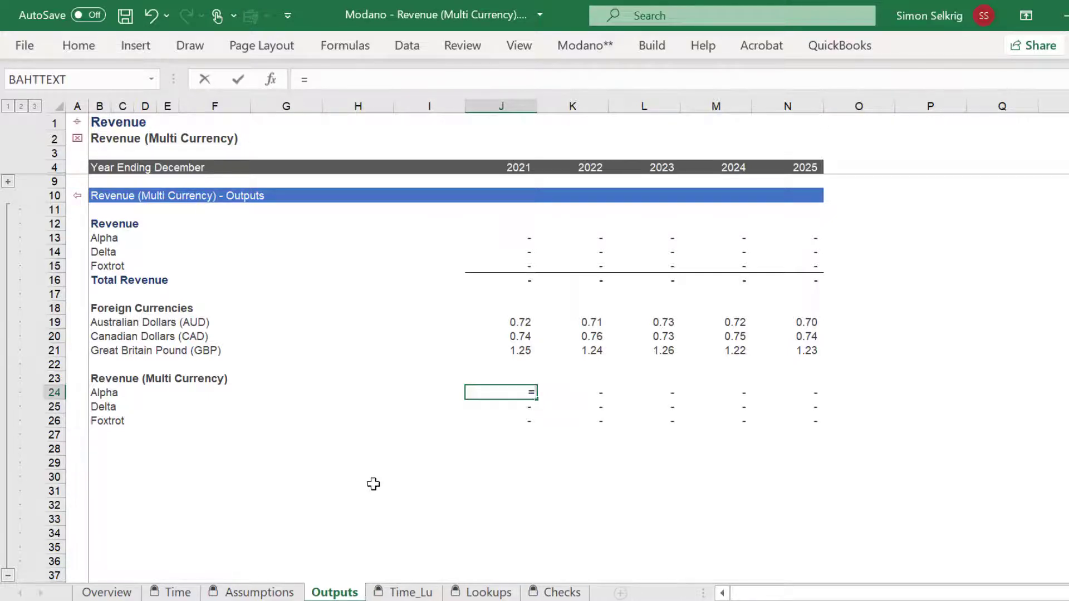
left_click(248, 591)
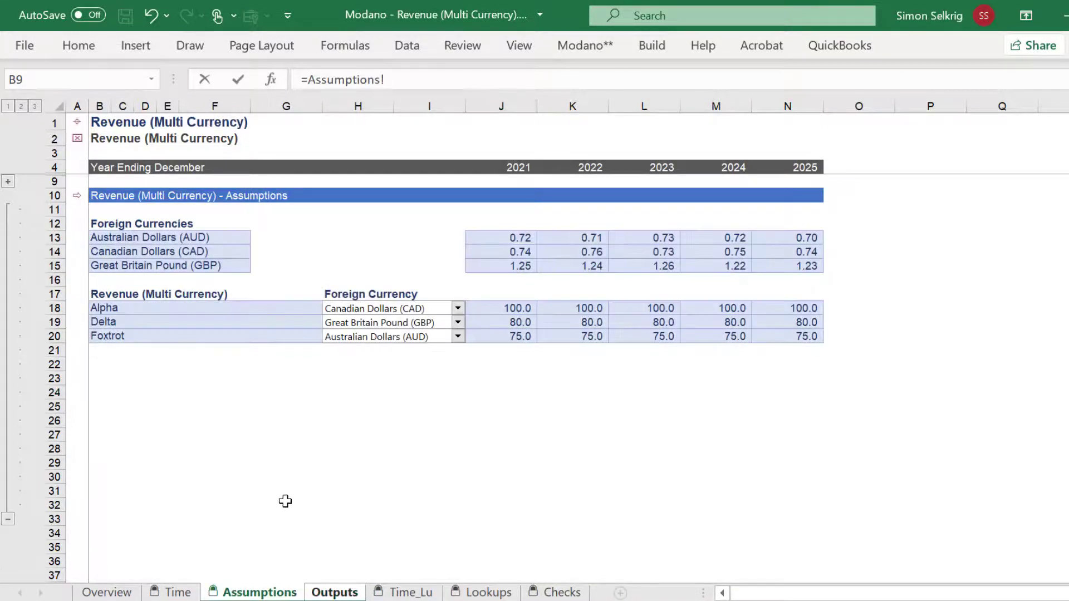
left_click(508, 305)
key("Return")
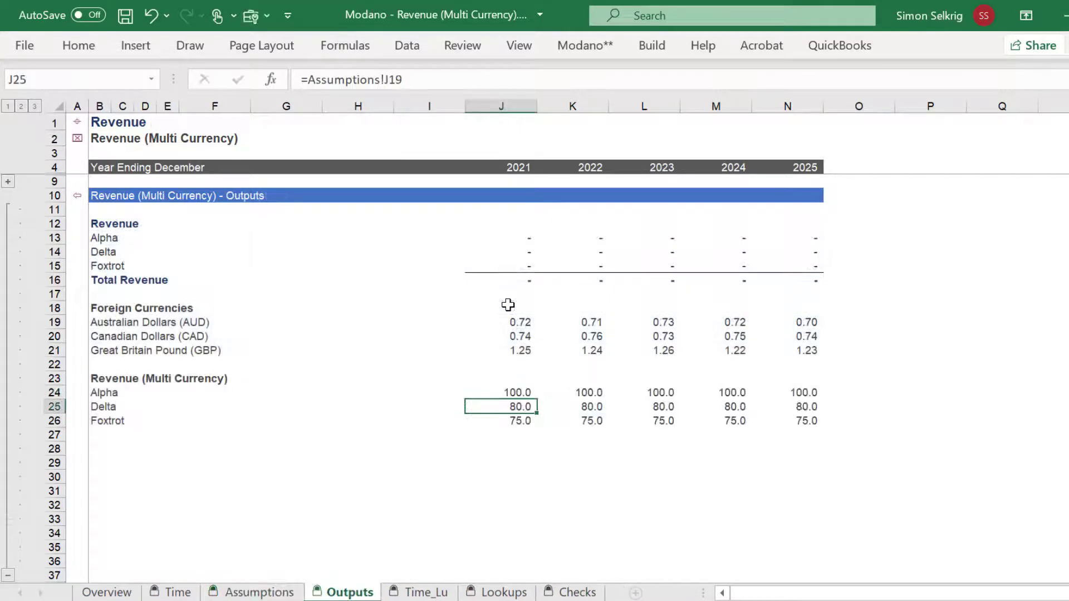
Link H23 to the "Foreign Currency" heading with =Assumptions!H17 and make it bold.
left_click(365, 381)
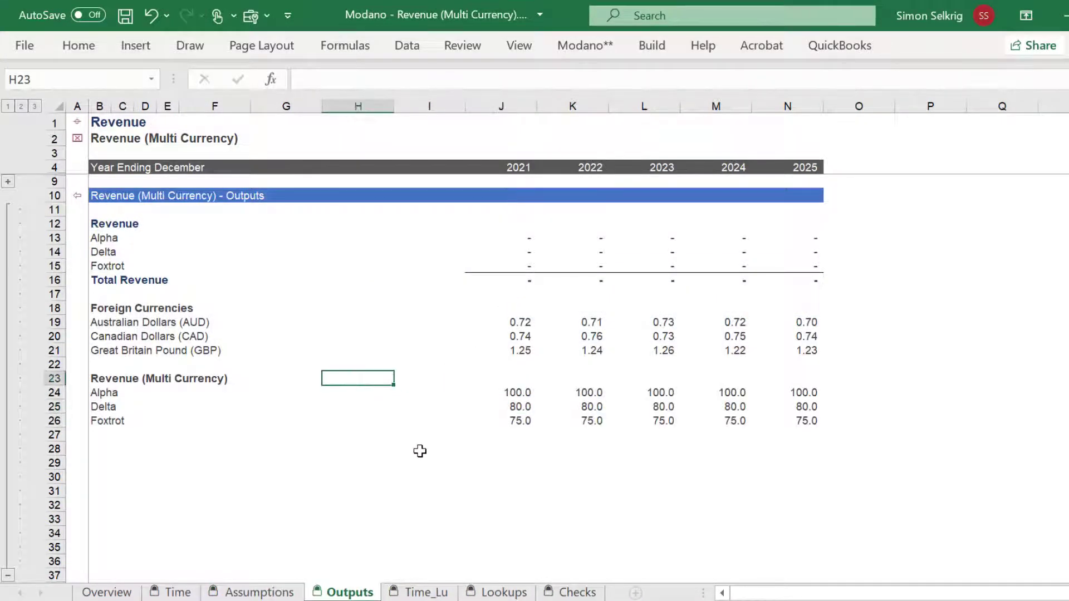
type("=")
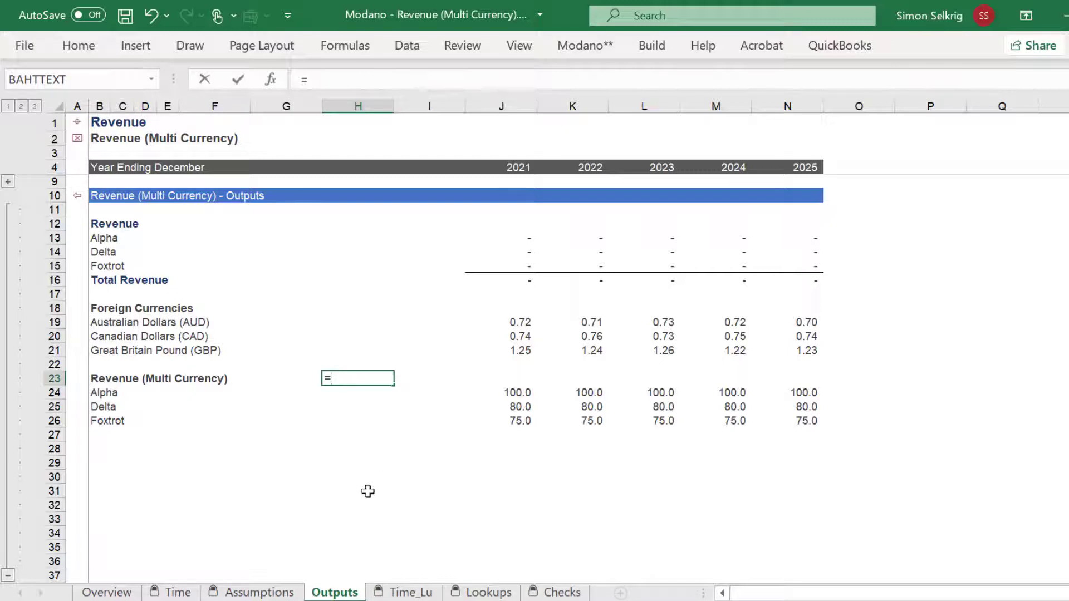
left_click(235, 593)
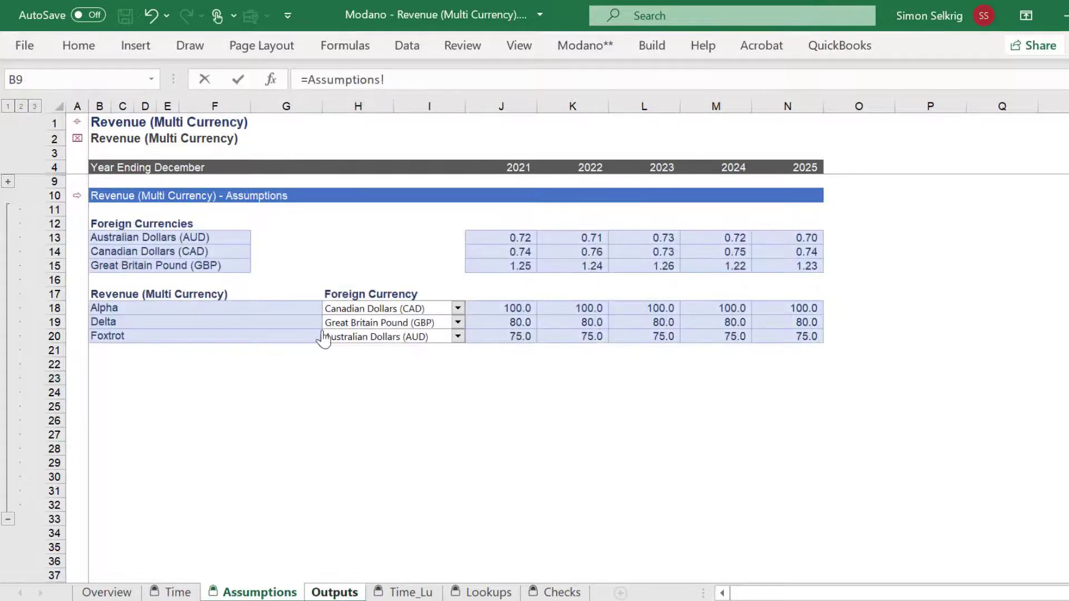
left_click(339, 289)
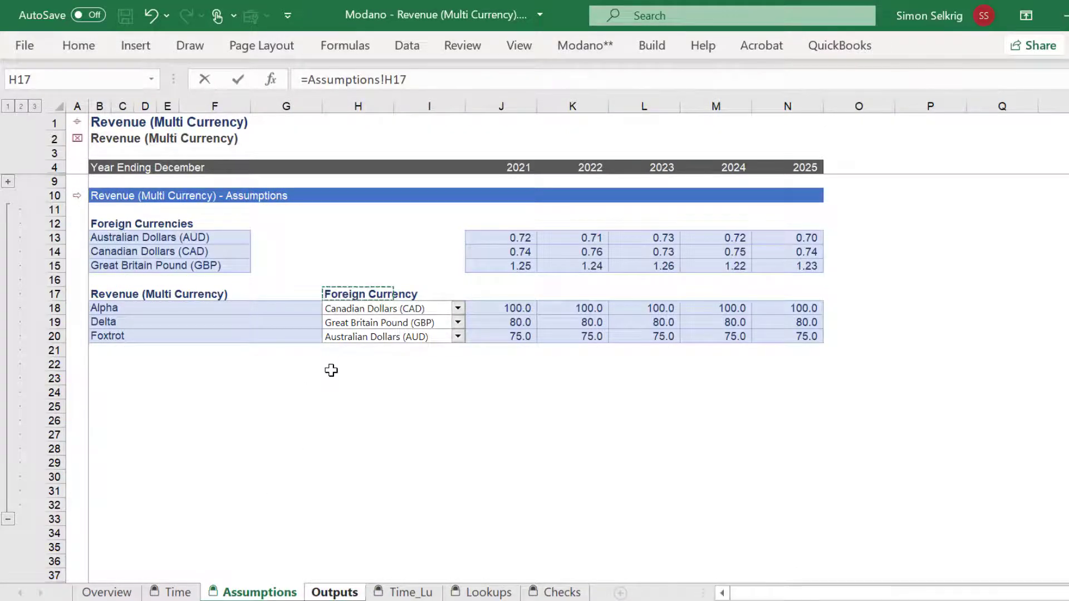
key("Return")
left_click(332, 372)
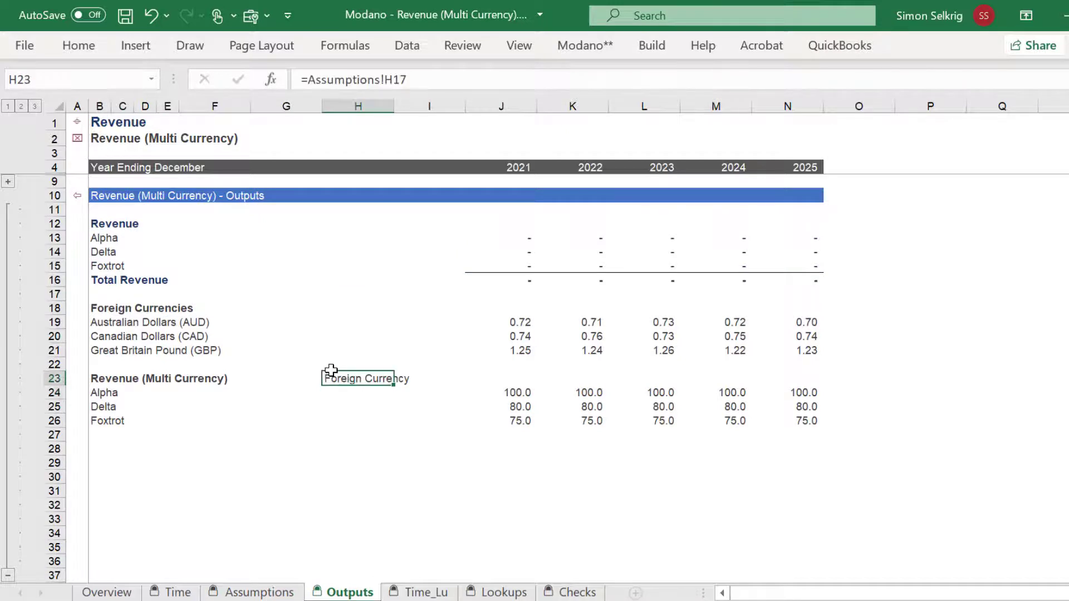
key("ctrl+b")
key("Down")
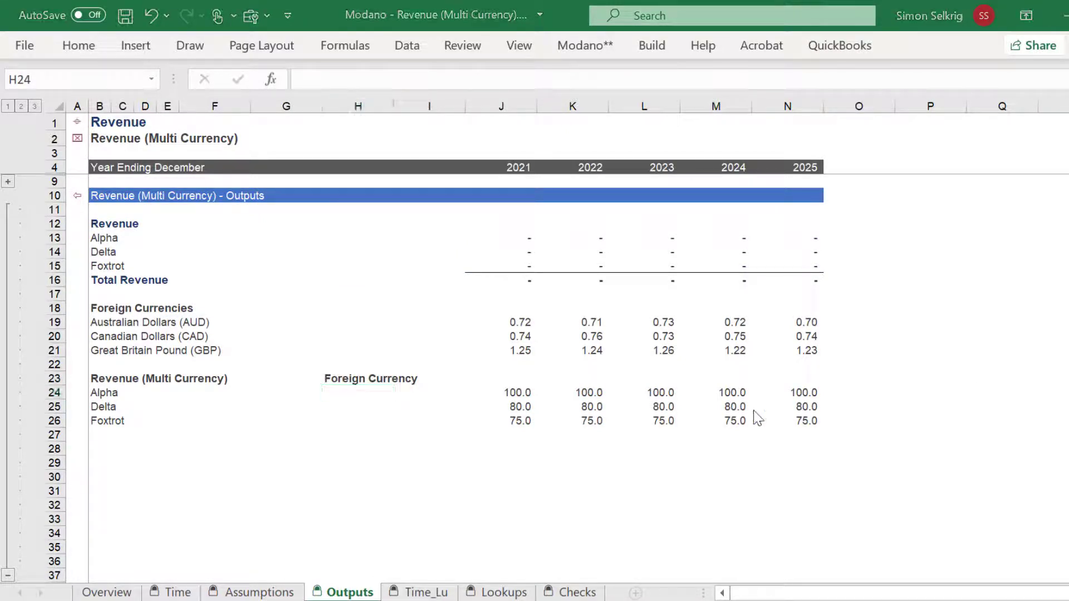
Begin an INDEX formula in H24 of Outputs, using the Currencies list Lookups!$D$9:$D$11 as the fixed array.
left_click(362, 394)
key("F2")
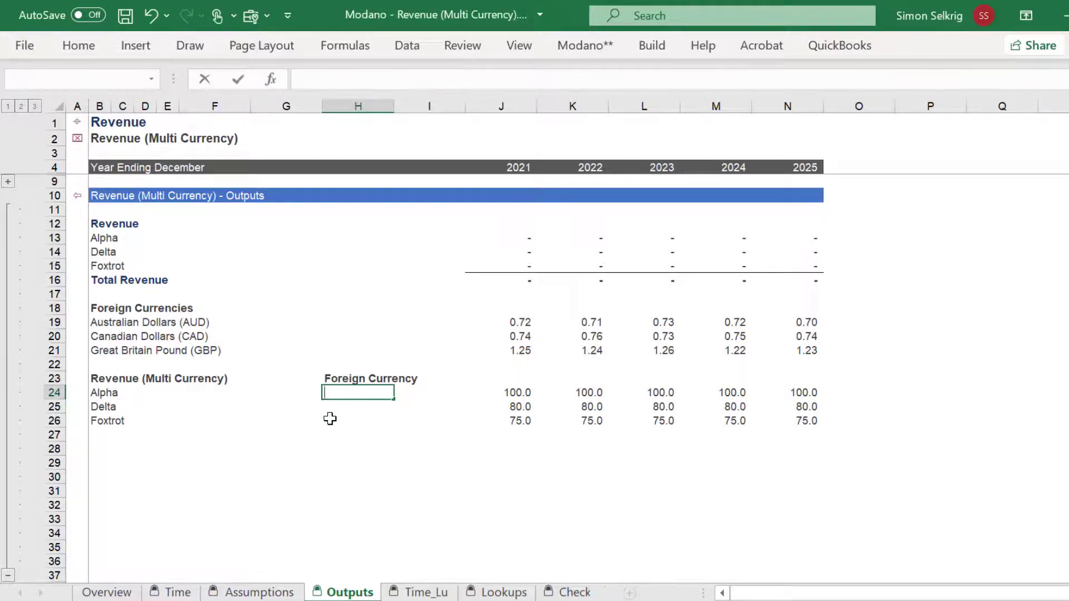
type("=ind")
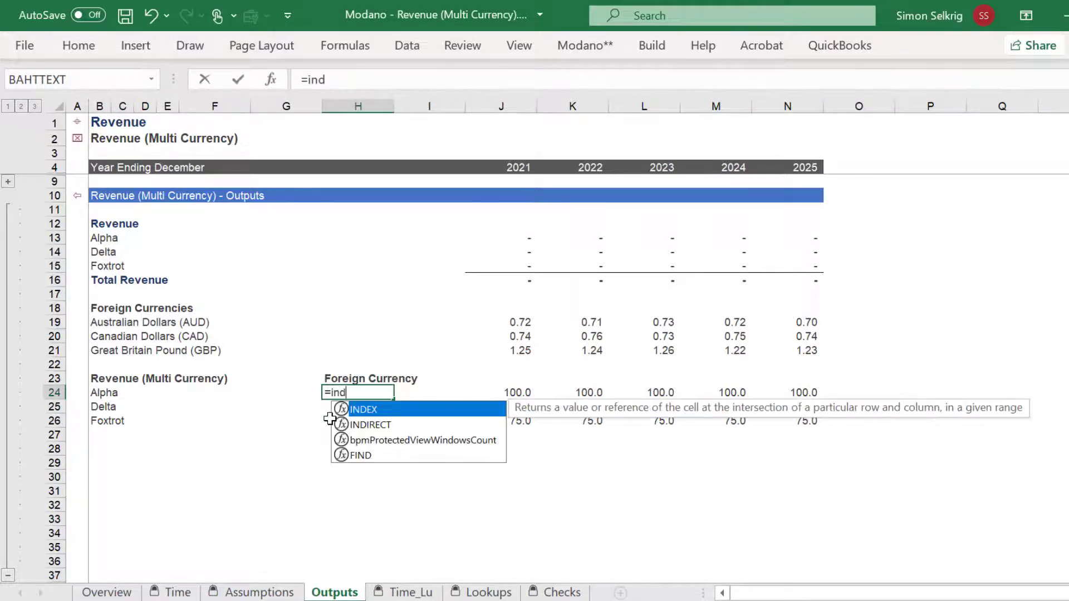
key("Tab")
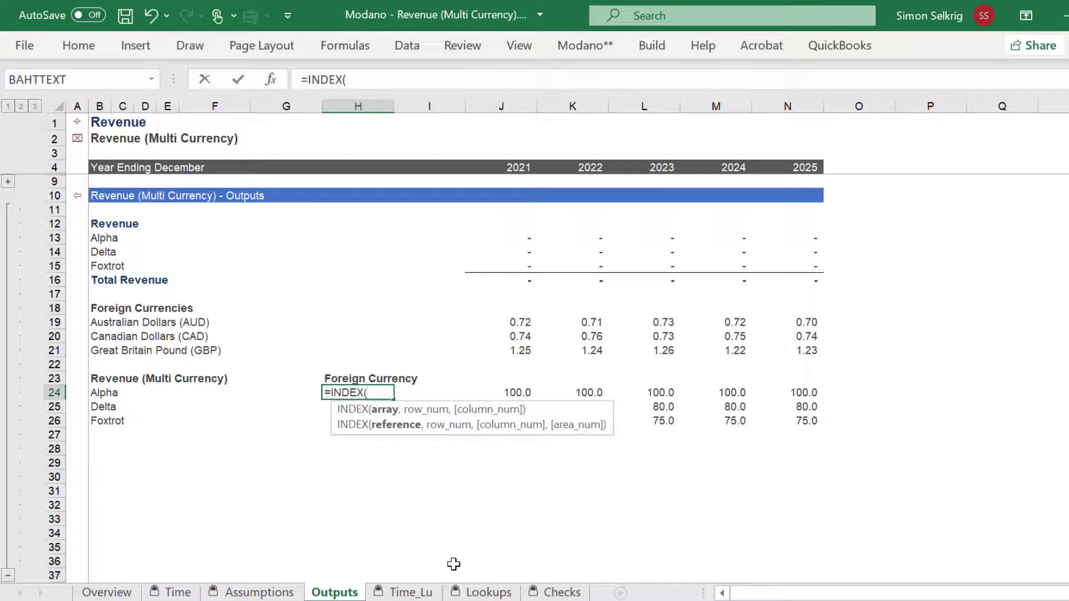
left_click(480, 594)
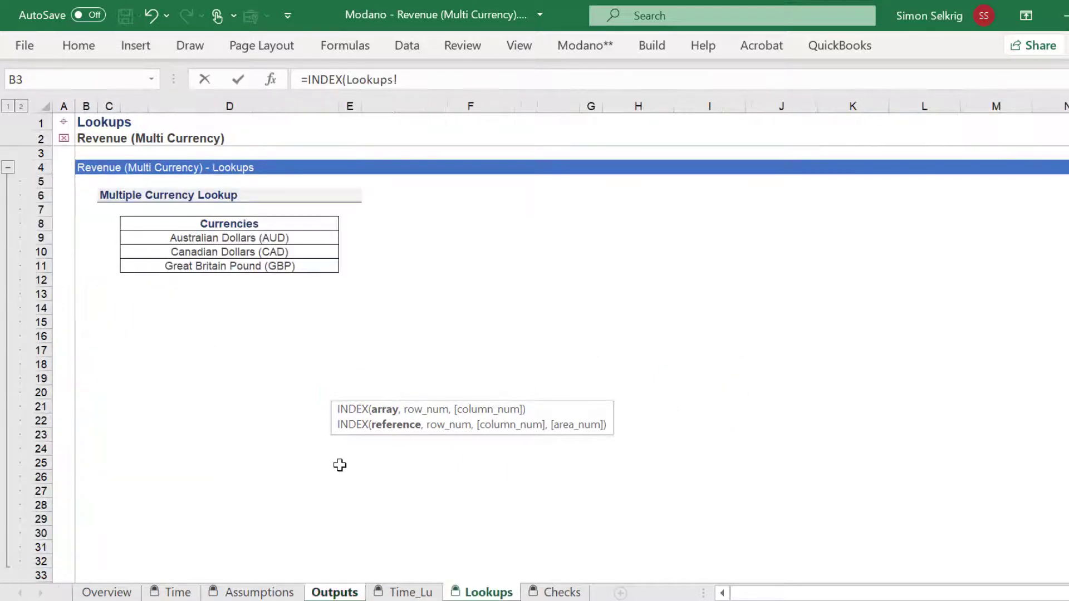
left_click(191, 240)
left_click_drag(191, 240, 190, 267)
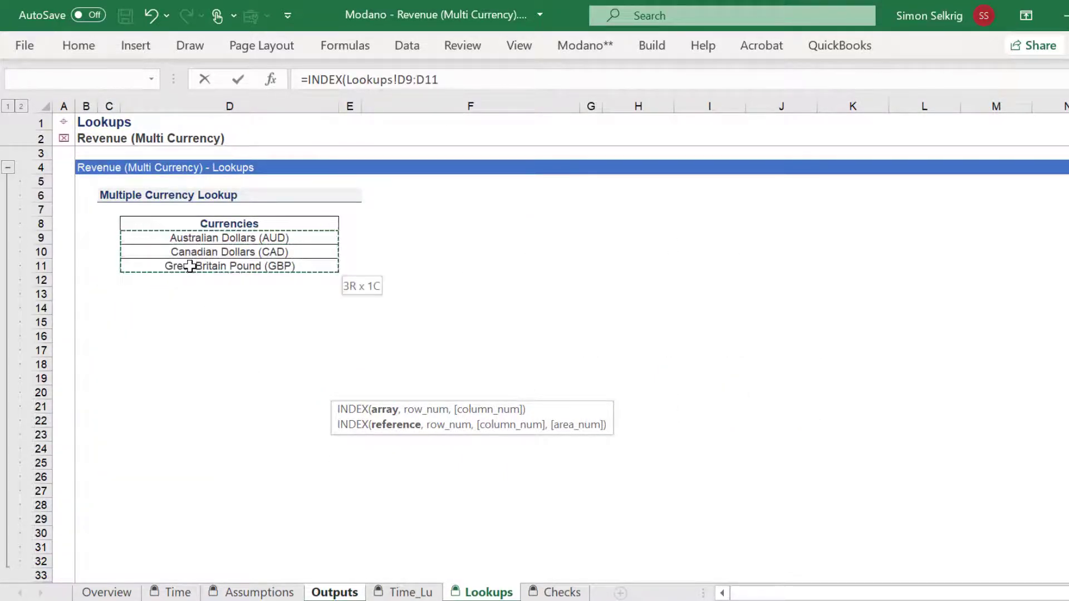
key("F4")
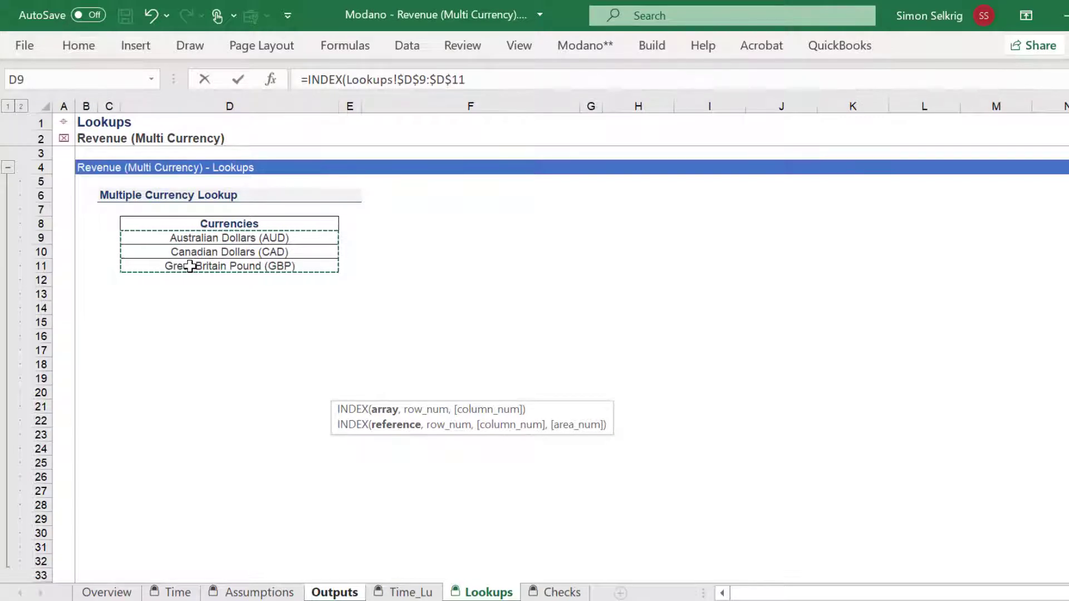
type(",")
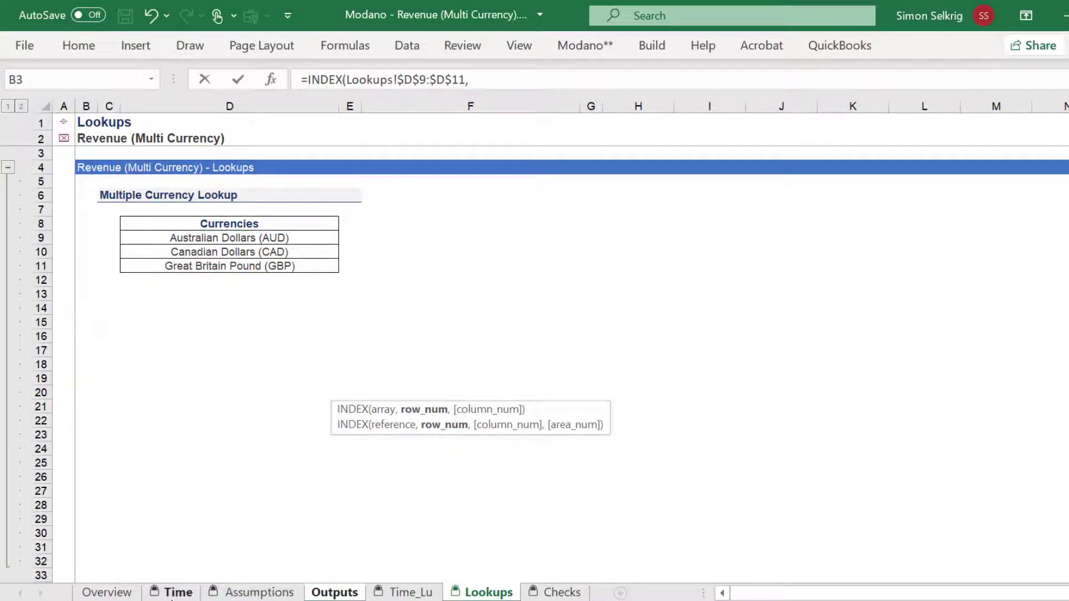
Complete the H24 INDEX formula with Assumptions!$H18 as the row number, keeping its column absolute.
left_click(174, 592)
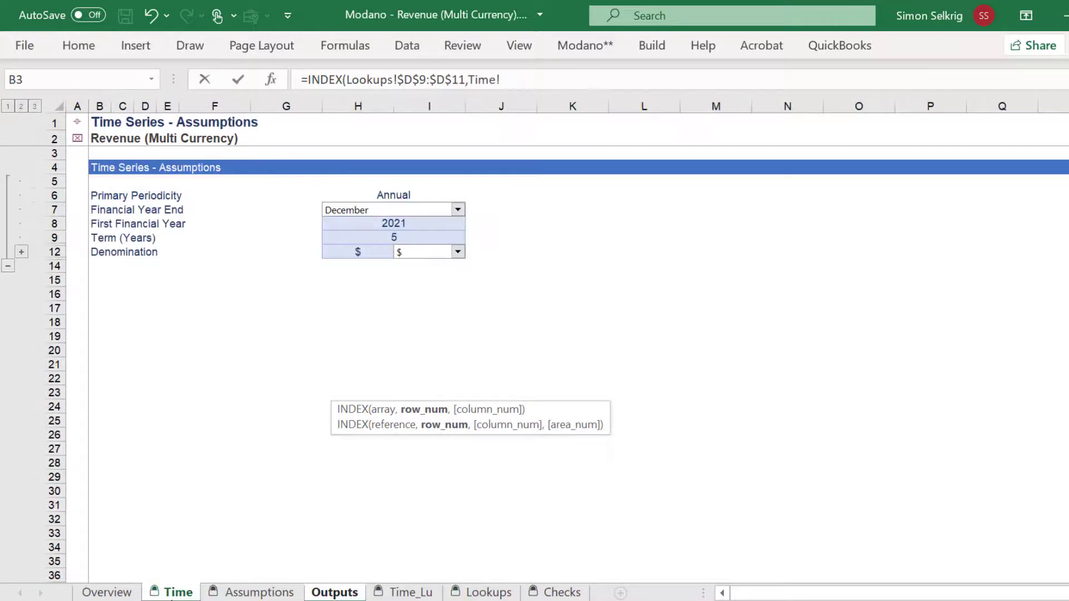
left_click(236, 592)
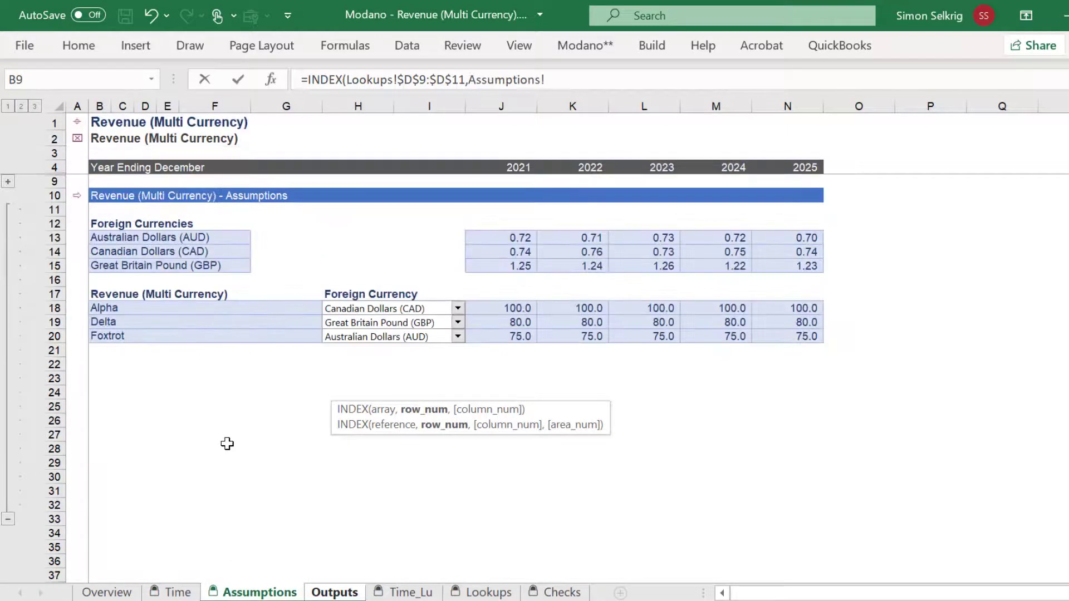
left_click(307, 302)
key("Right")
left_click(551, 79)
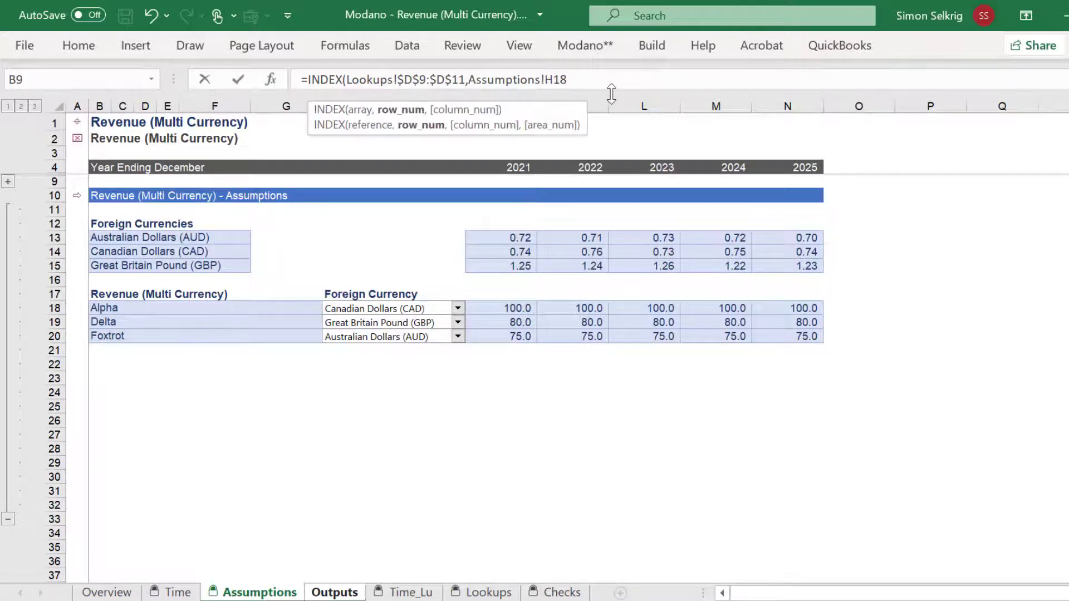
type("$")
key("Return")
key("Up")
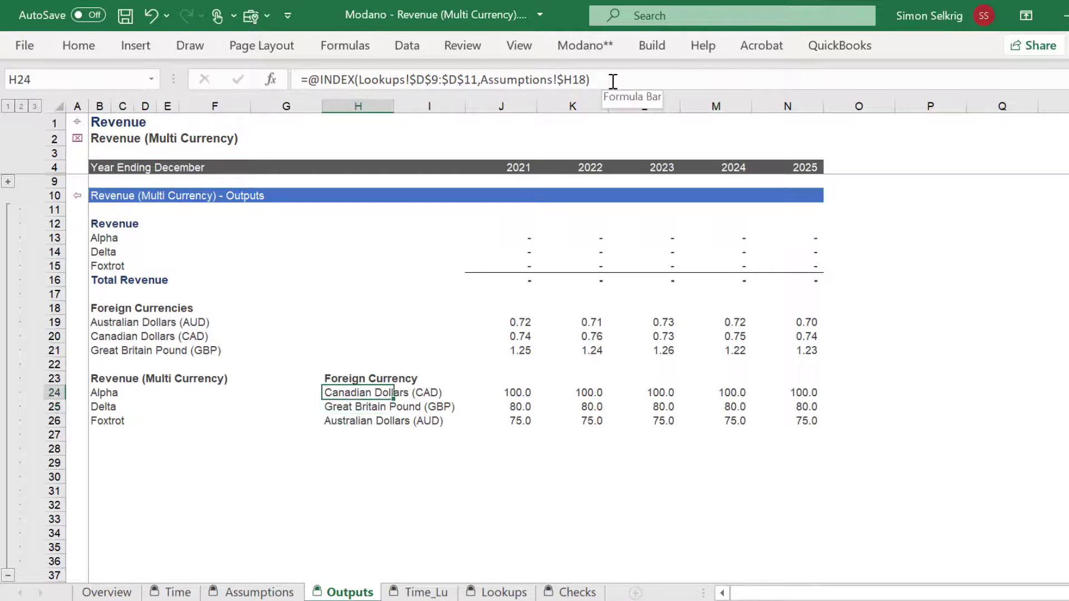
Centre the Foreign Currency heading and the currency names below it in H23:H26.
left_click(350, 375)
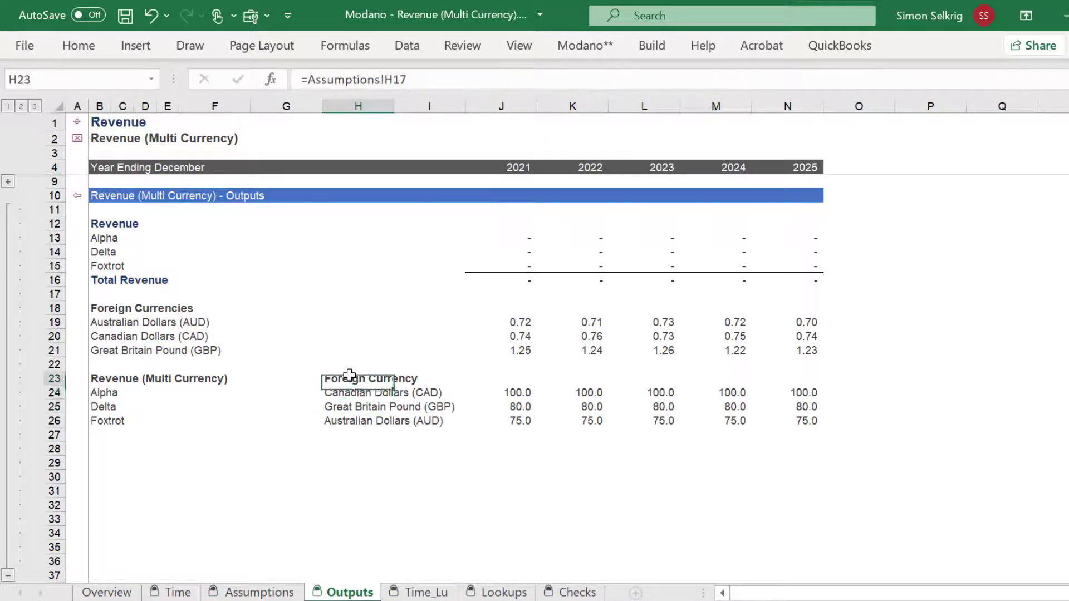
left_click_drag(349, 376, 342, 415)
left_click(344, 392)
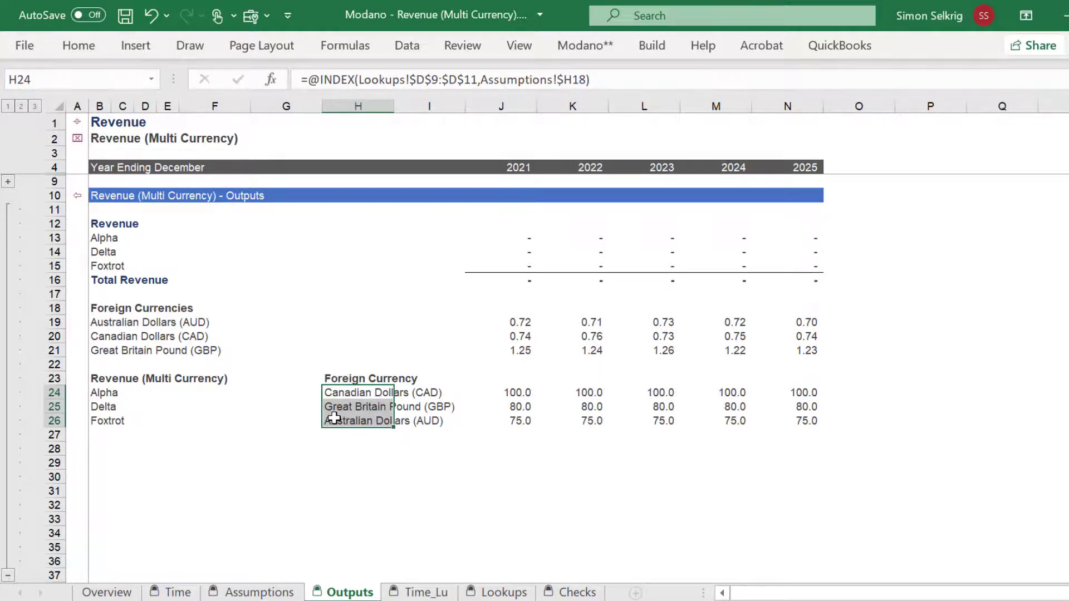
left_click(504, 389)
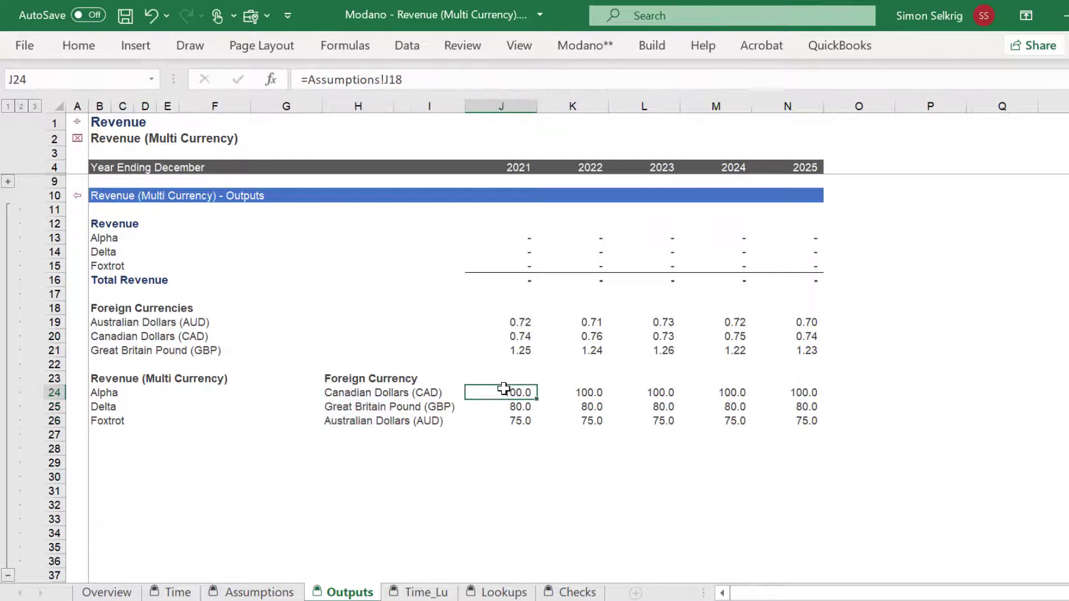
left_click(511, 235)
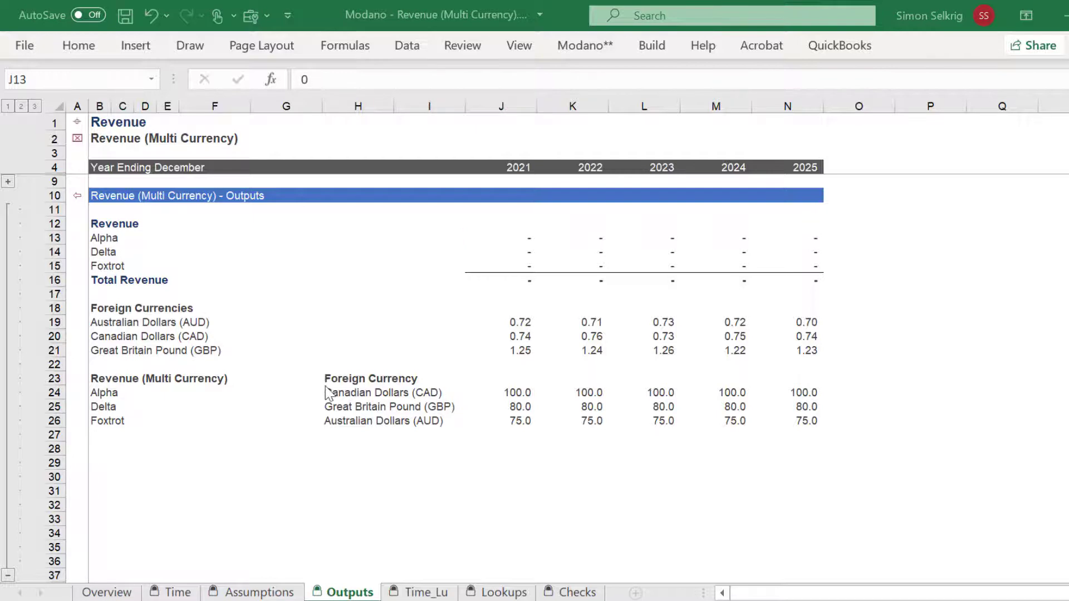
left_click_drag(371, 381, 365, 421)
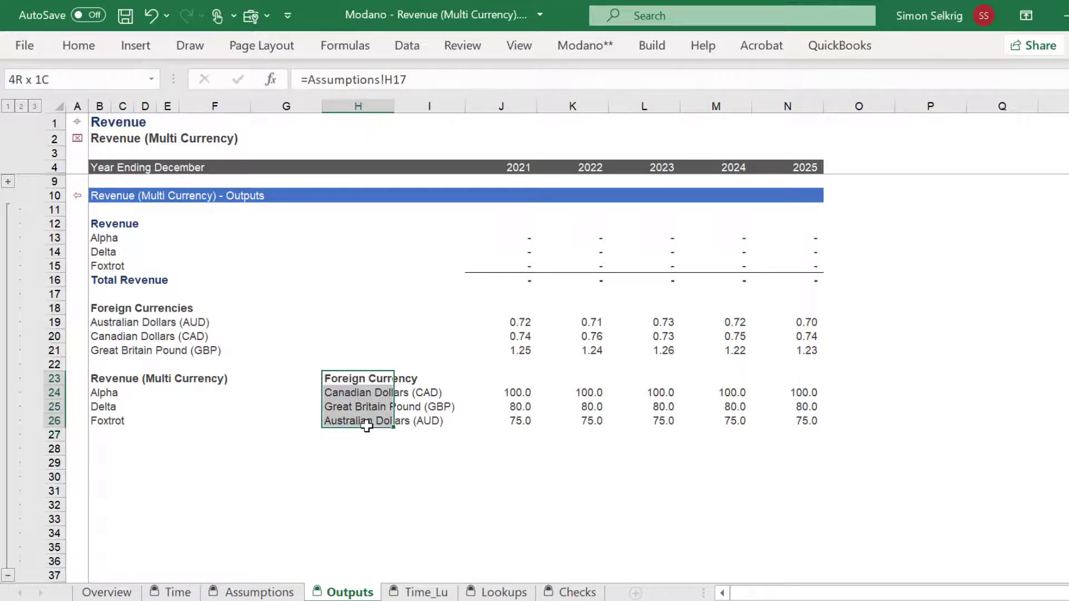
left_click(79, 46)
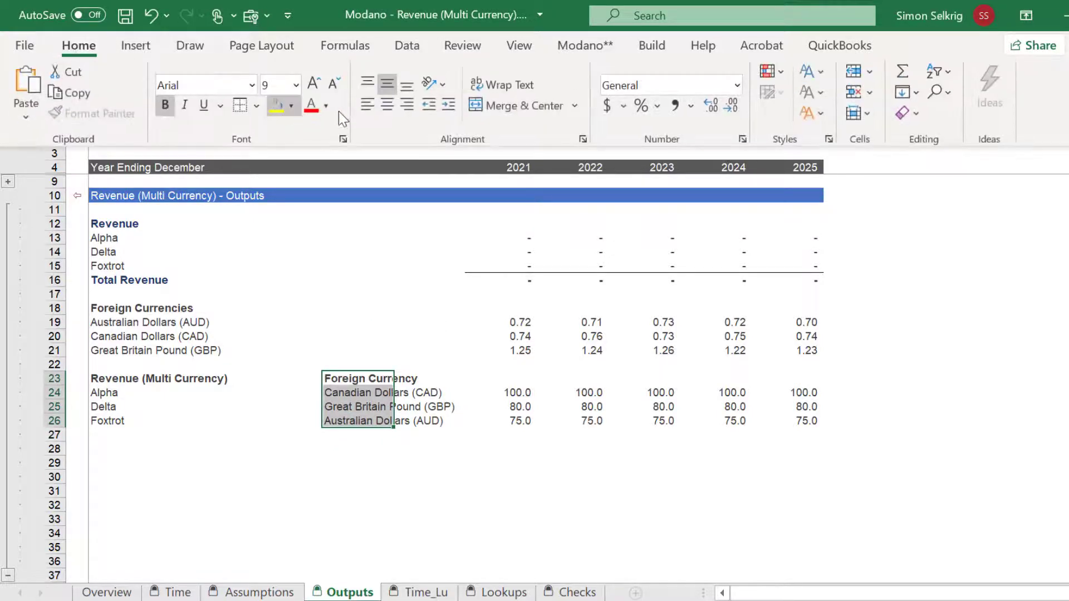
left_click(387, 105)
left_click(445, 345)
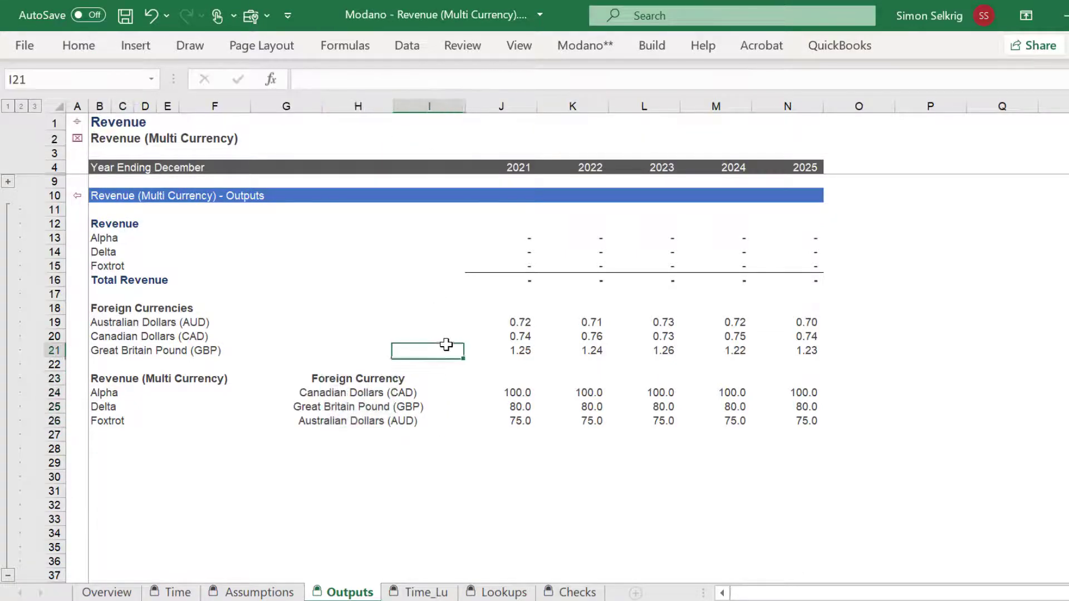
Begin the Alpha 2021 revenue formula in J13 as =J24*XLOOKUP with $H24 as the lookup value.
left_click(528, 237)
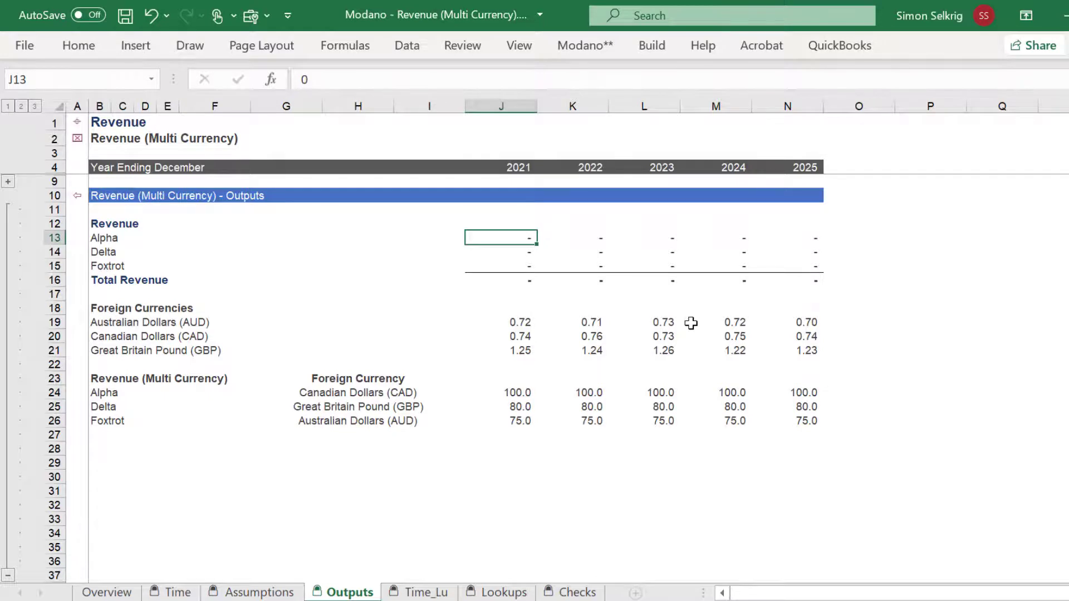
type("=")
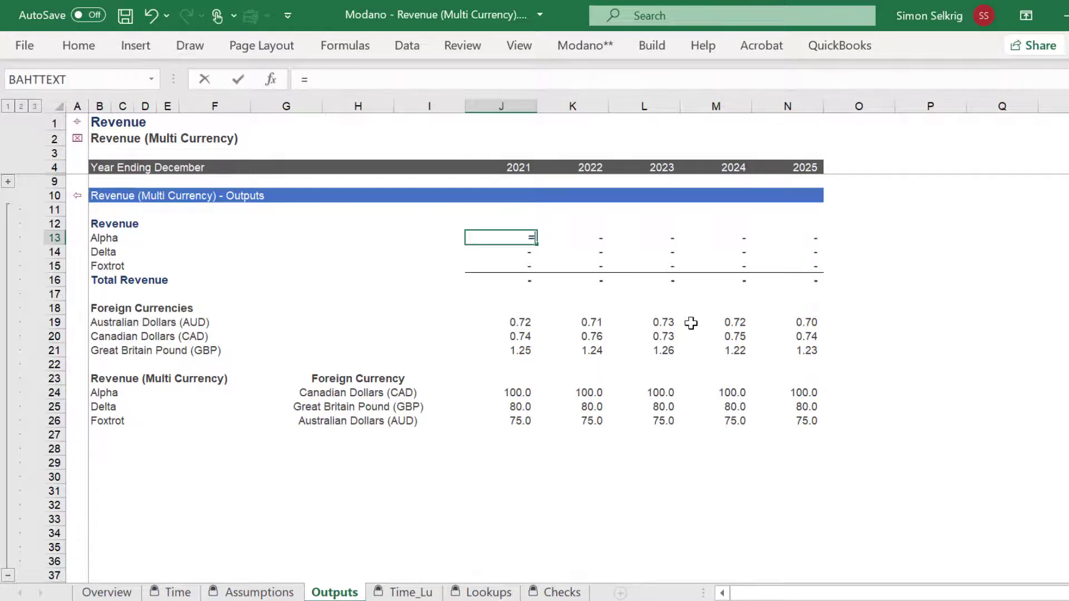
left_click(505, 397)
type("*")
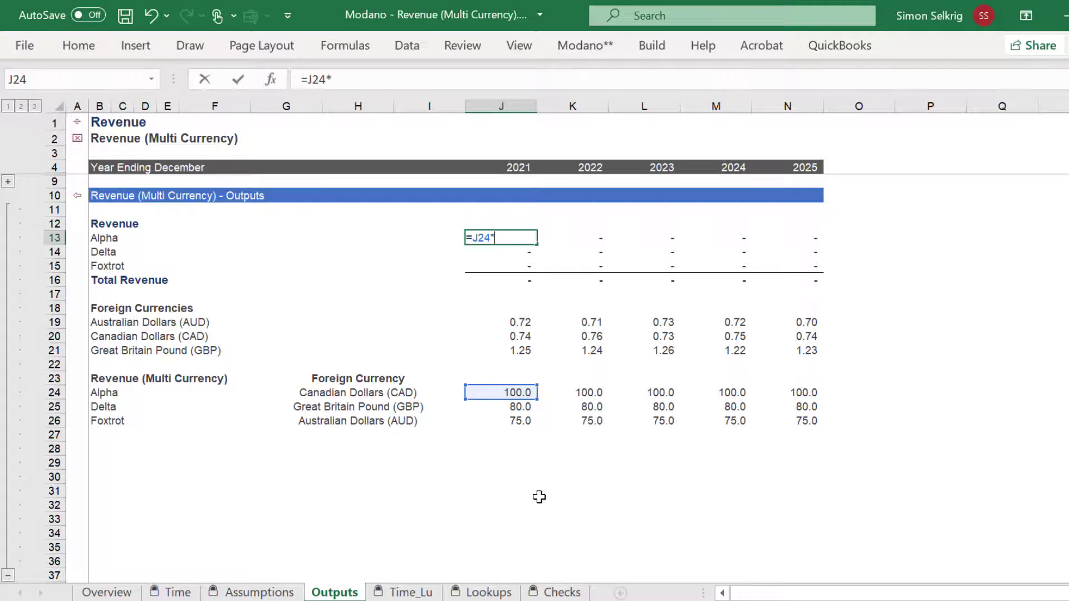
type("xl")
key("Tab")
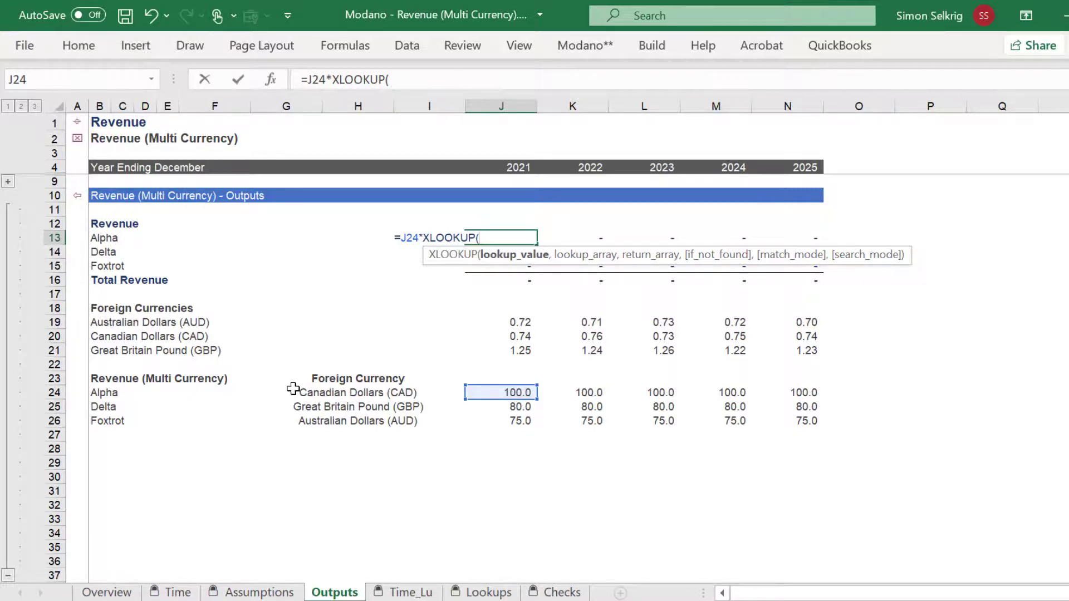
left_click(333, 394)
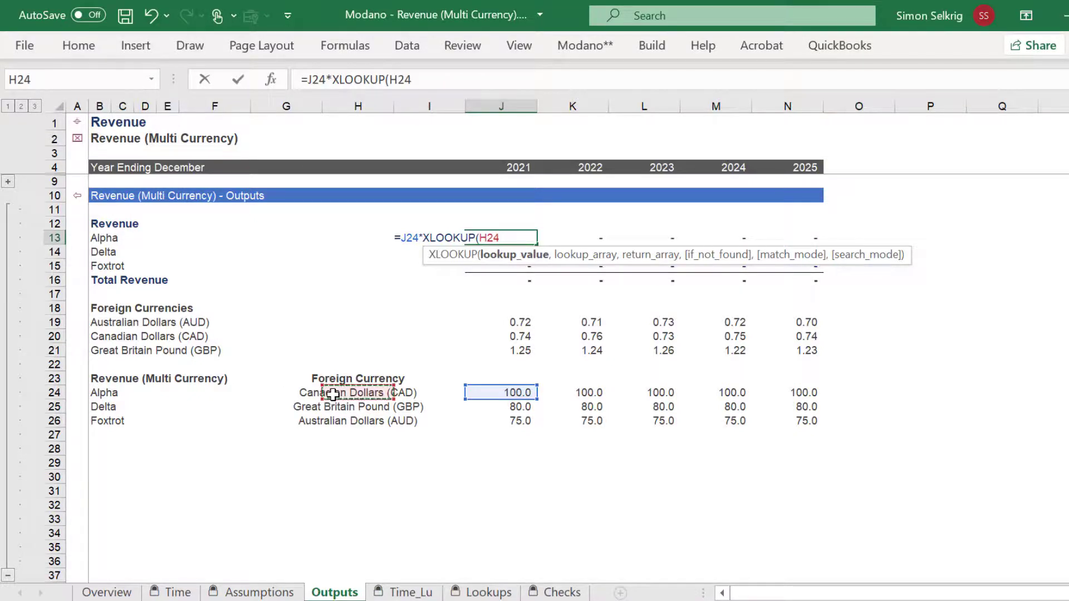
left_click(383, 80)
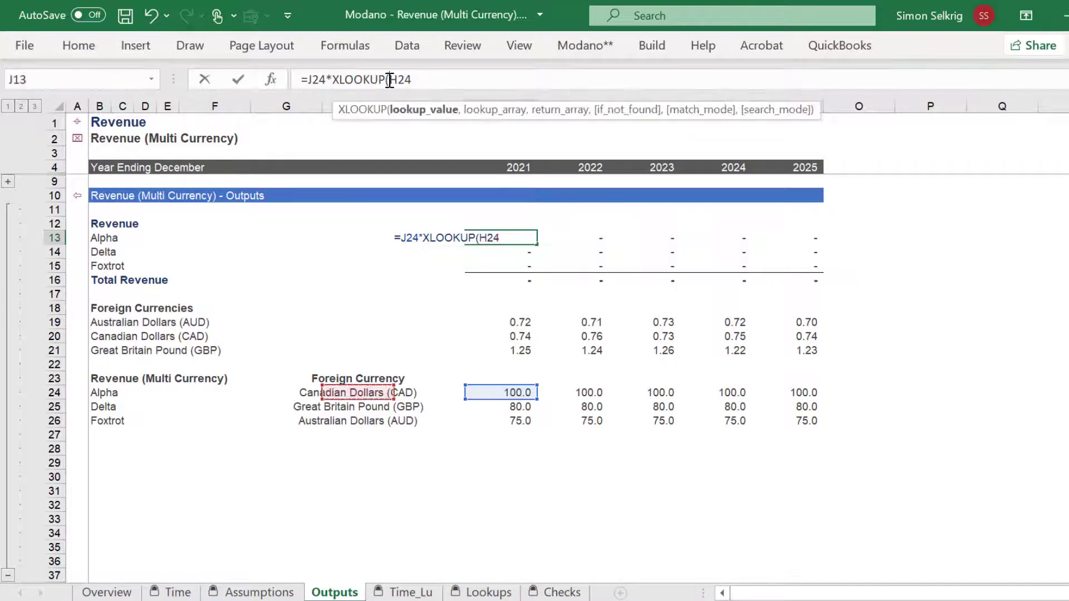
type("$H24,")
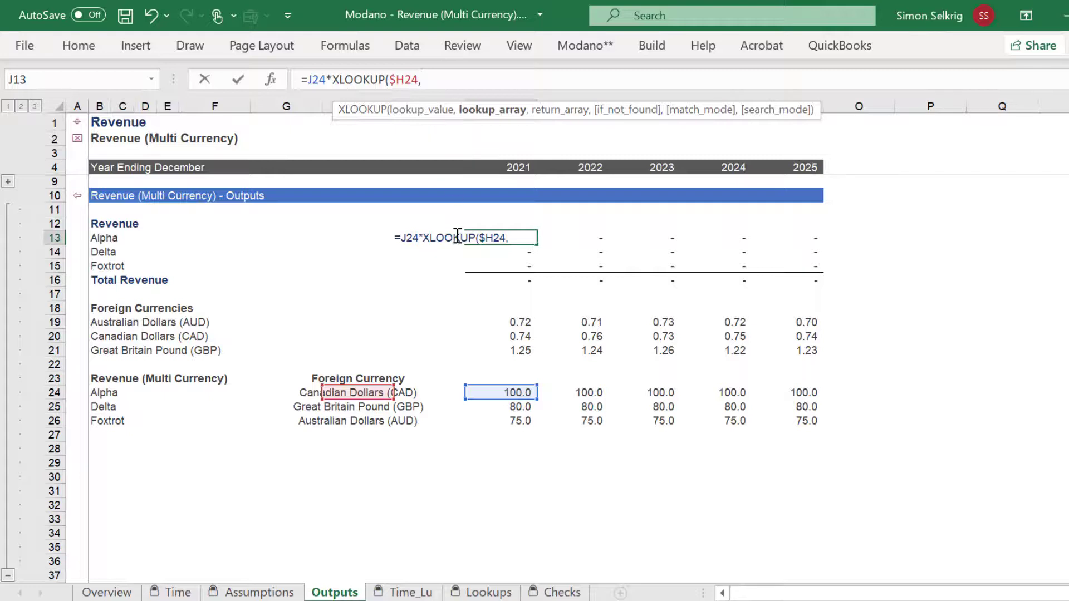
Use the foreign currency names $B$19:$B$21 as the absolute lookup array in the J13 XLOOKUP.
left_click_drag(513, 318, 511, 346)
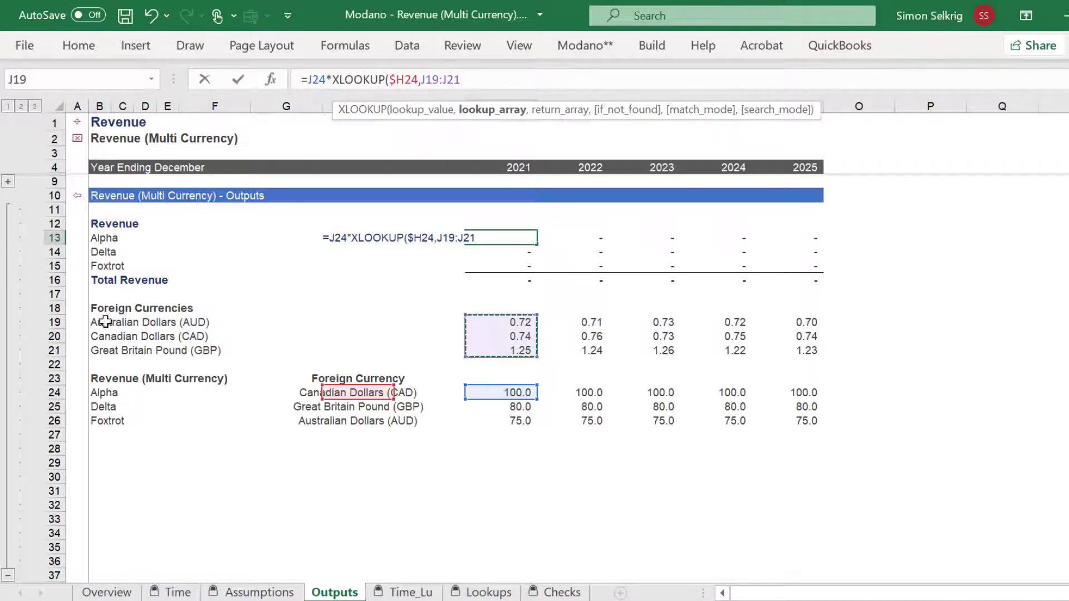
left_click_drag(105, 322, 98, 351)
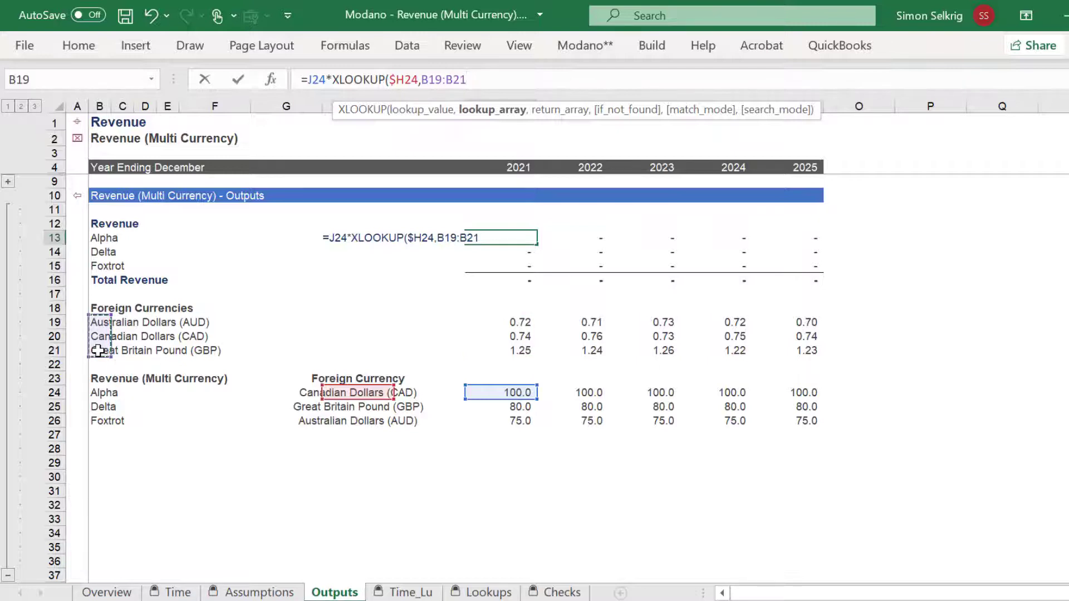
key("F4")
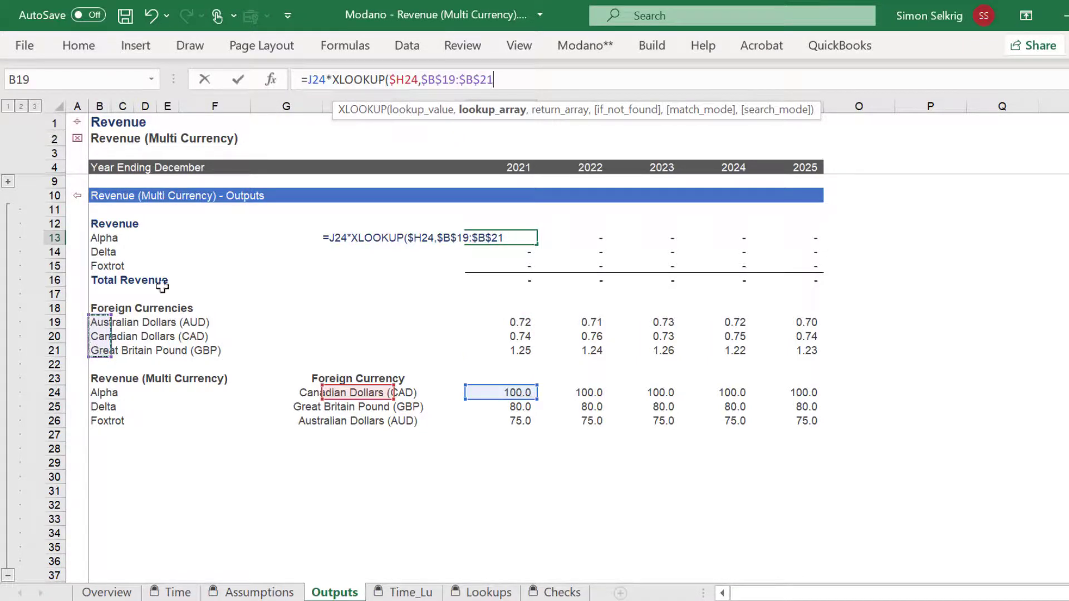
type(",")
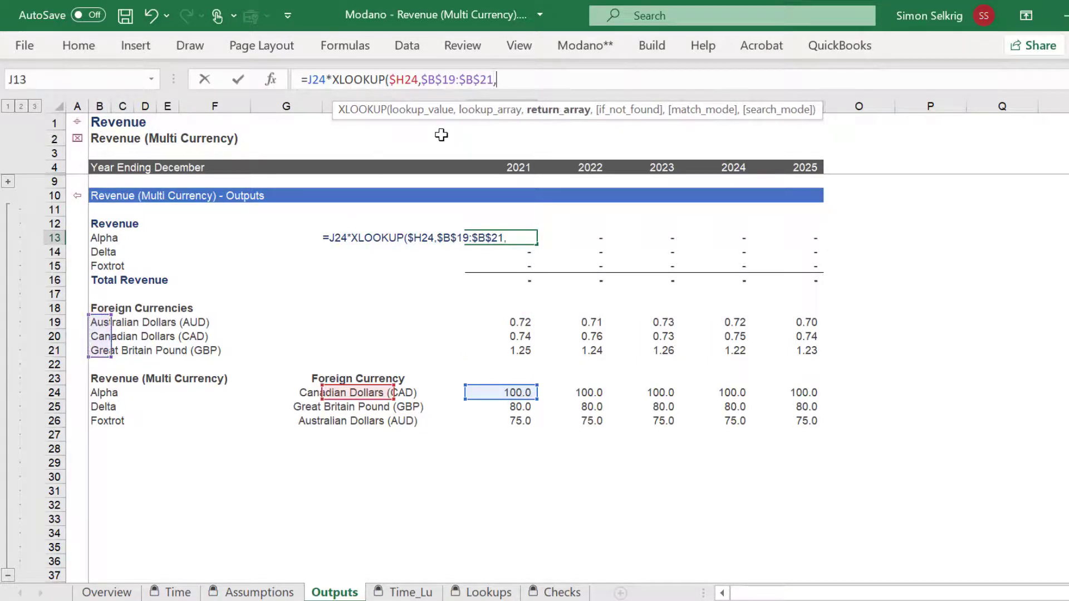
Finish the J13 XLOOKUP with return array J$19:J$21, 0 if not found, match mode 0 and search mode 1.
left_click_drag(513, 321, 518, 349)
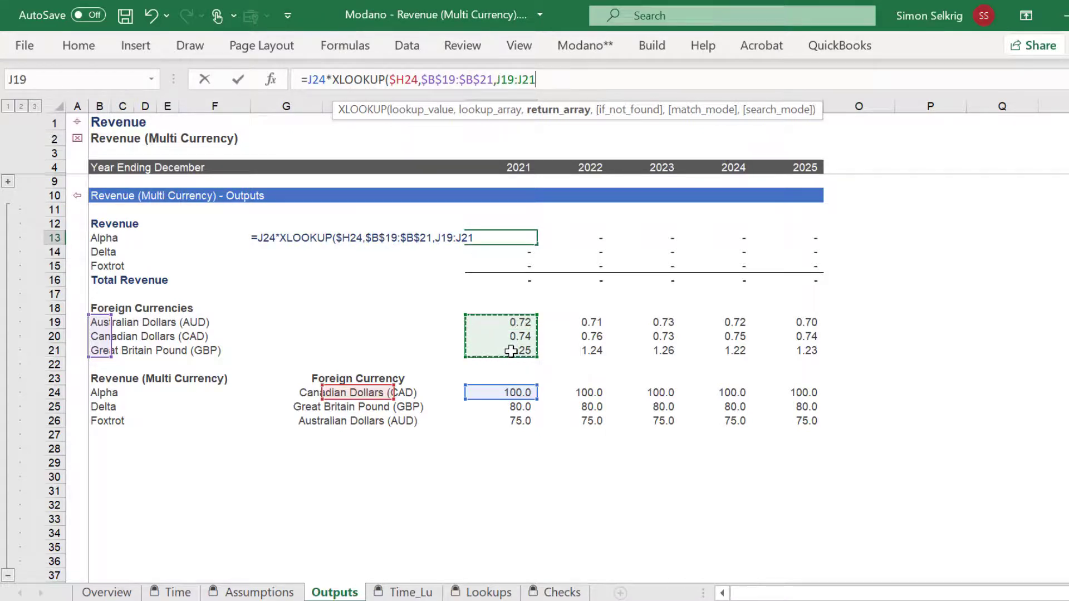
left_click(503, 82)
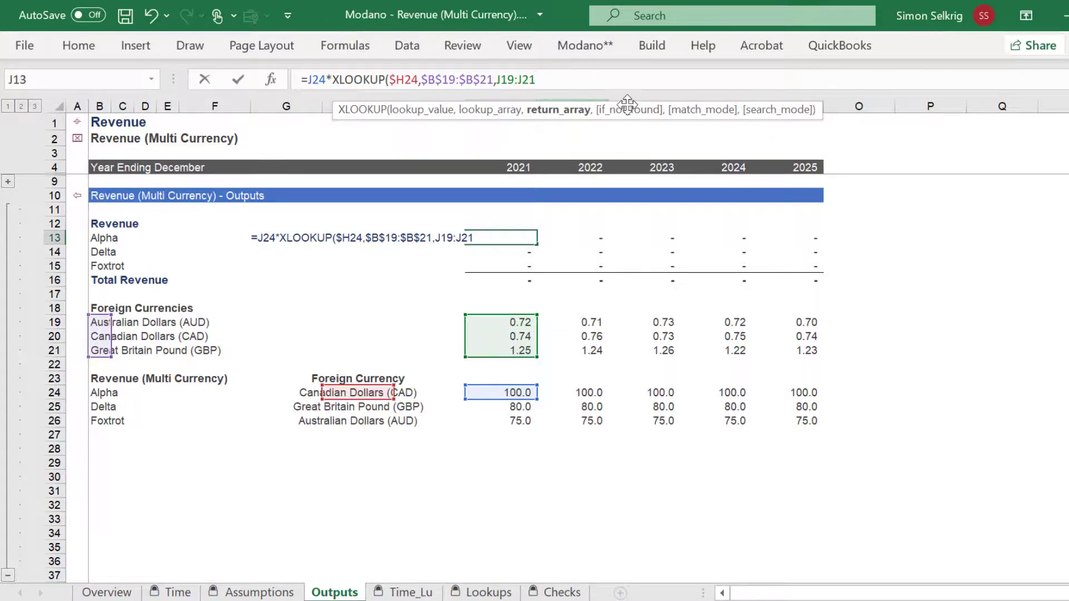
type("$19:J$21")
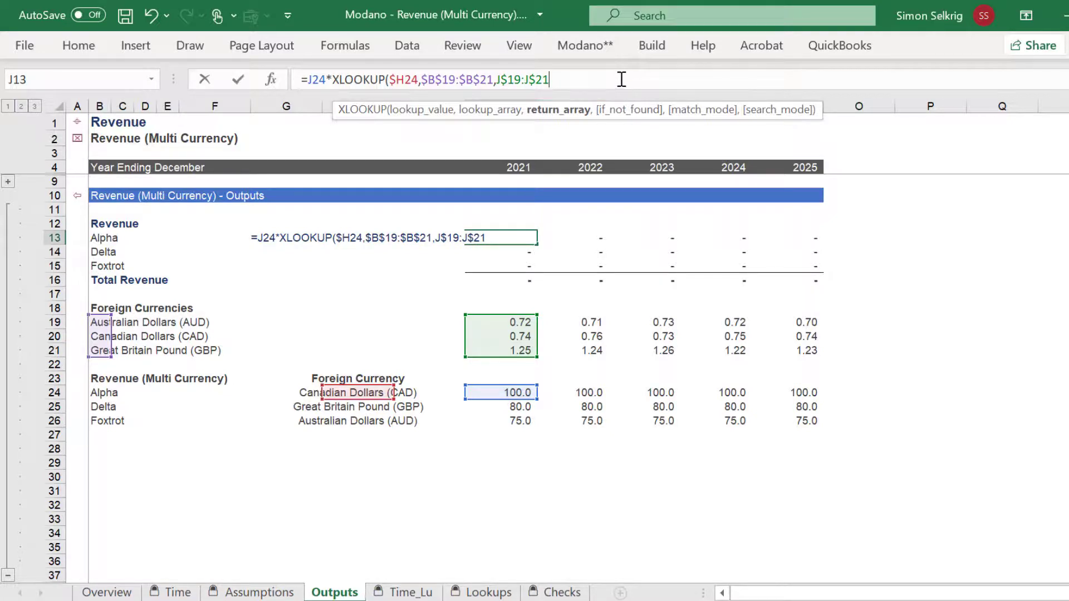
type(",0")
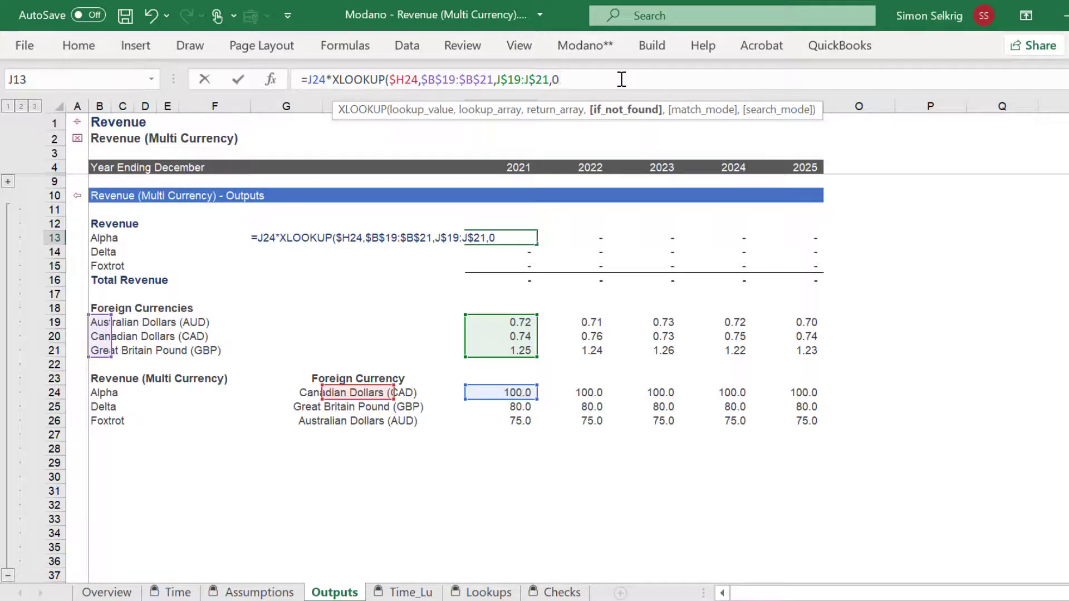
type(",0,")
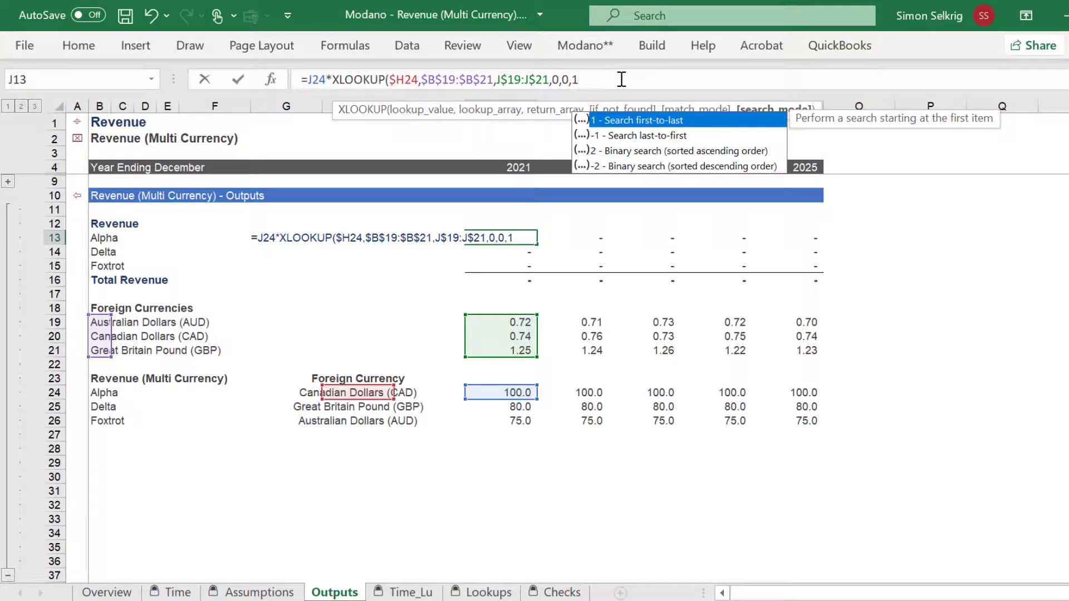
type("1)")
key("Return")
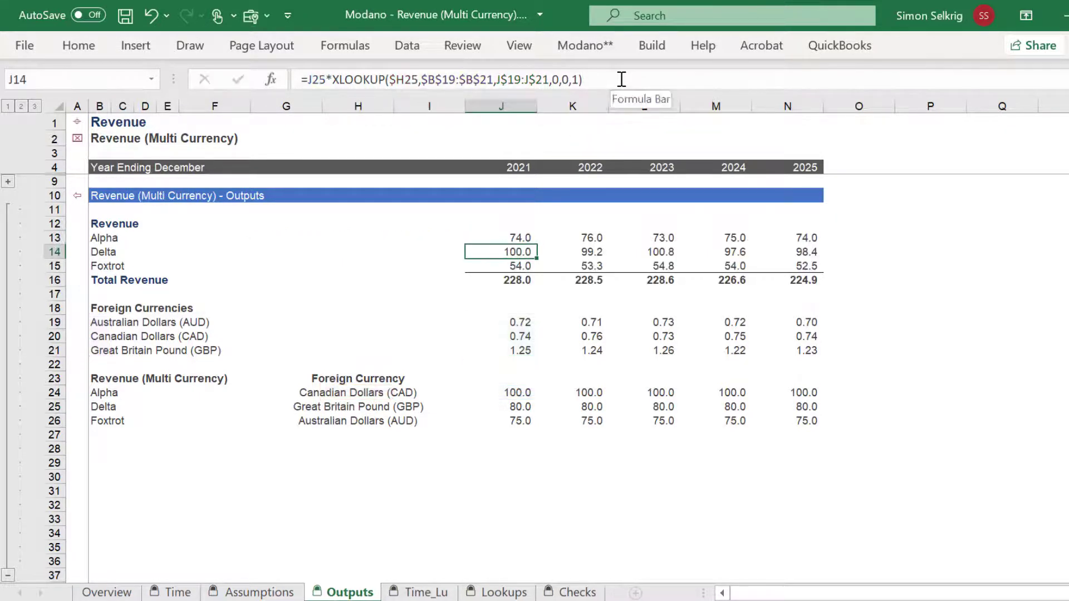
Examine the XLOOKUP revenue formulas in L13, K13 and J14 and the cells they reference.
key("Up")
key("Right")
key("Right")
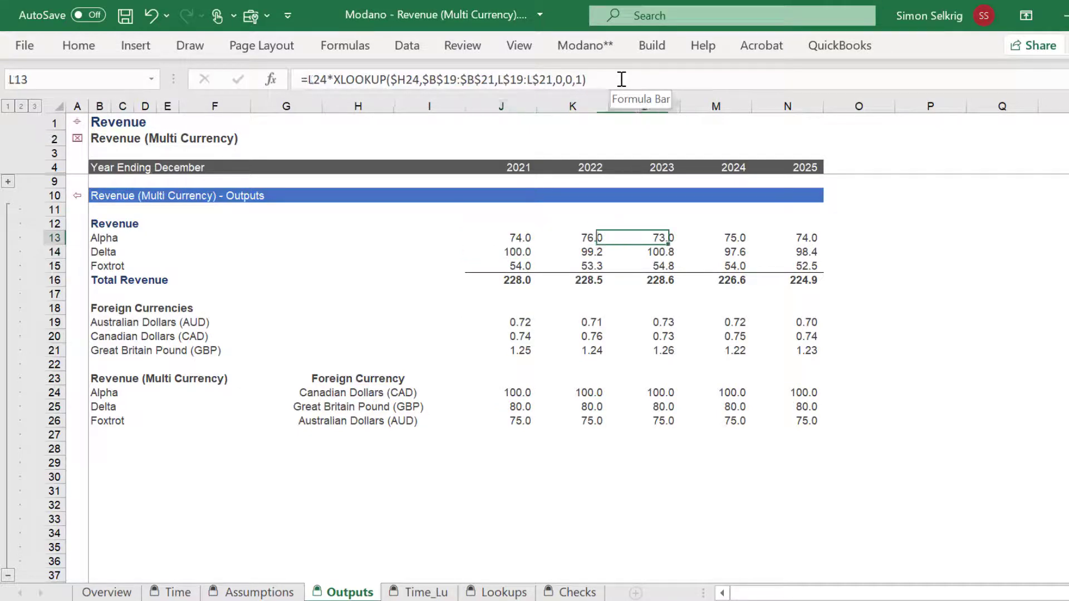
key("F2")
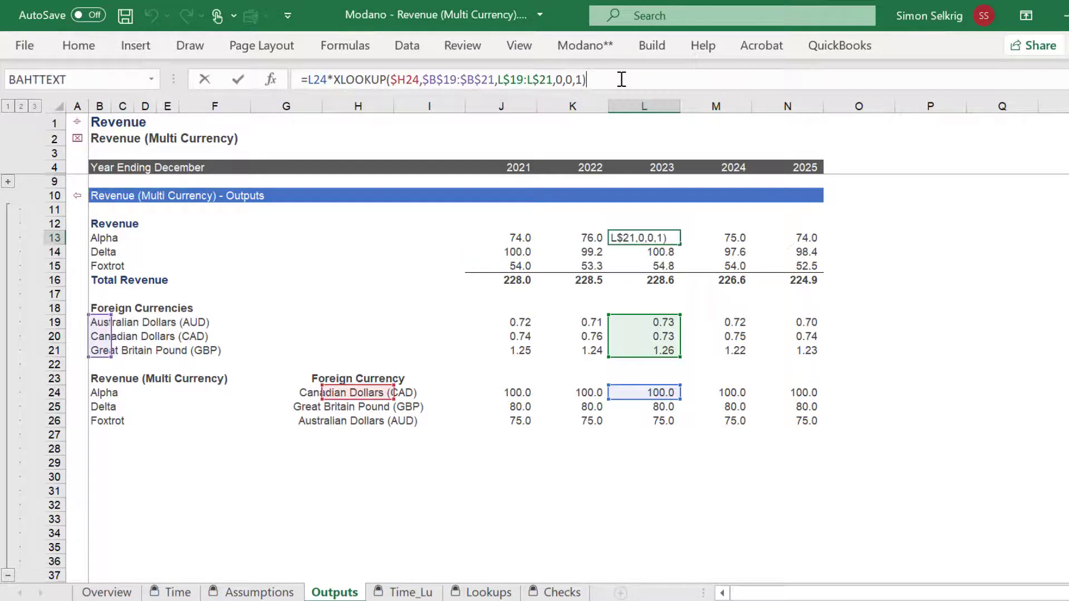
key("Escape")
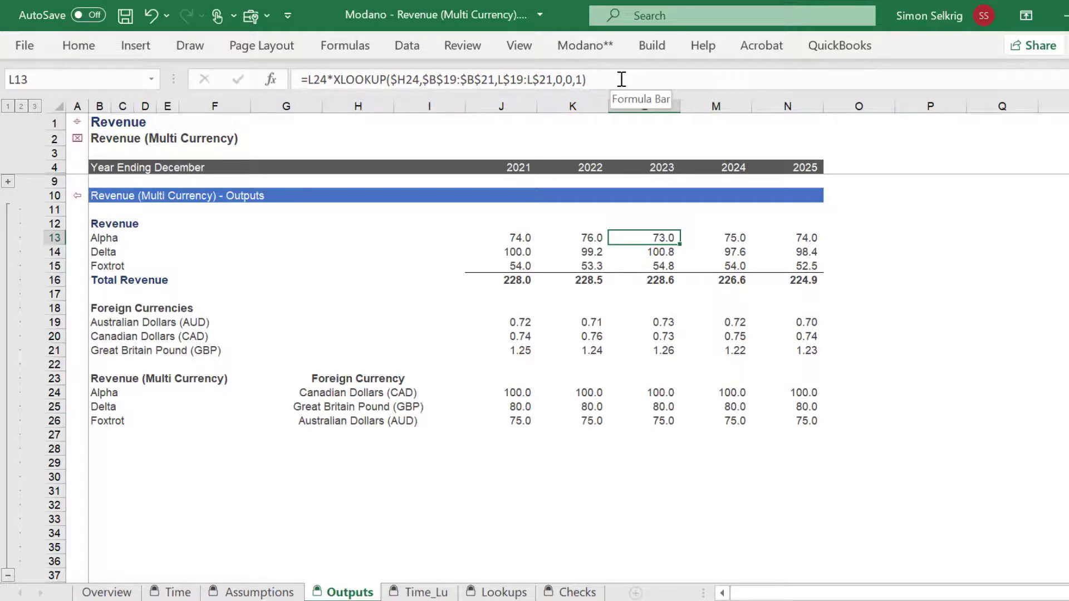
left_click(621, 79)
key("Escape")
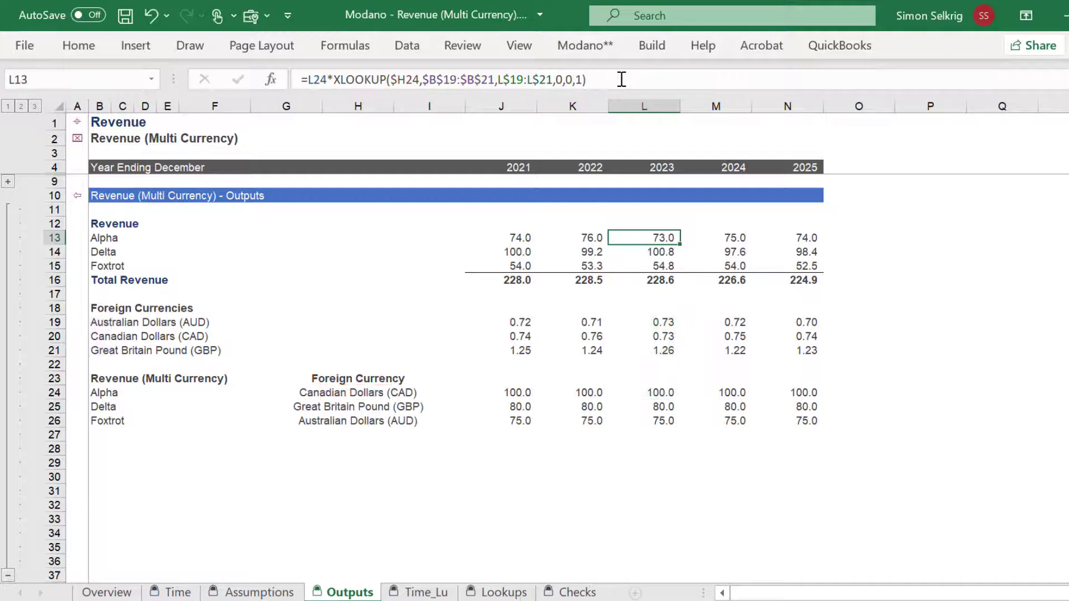
key("Left")
key("Left")
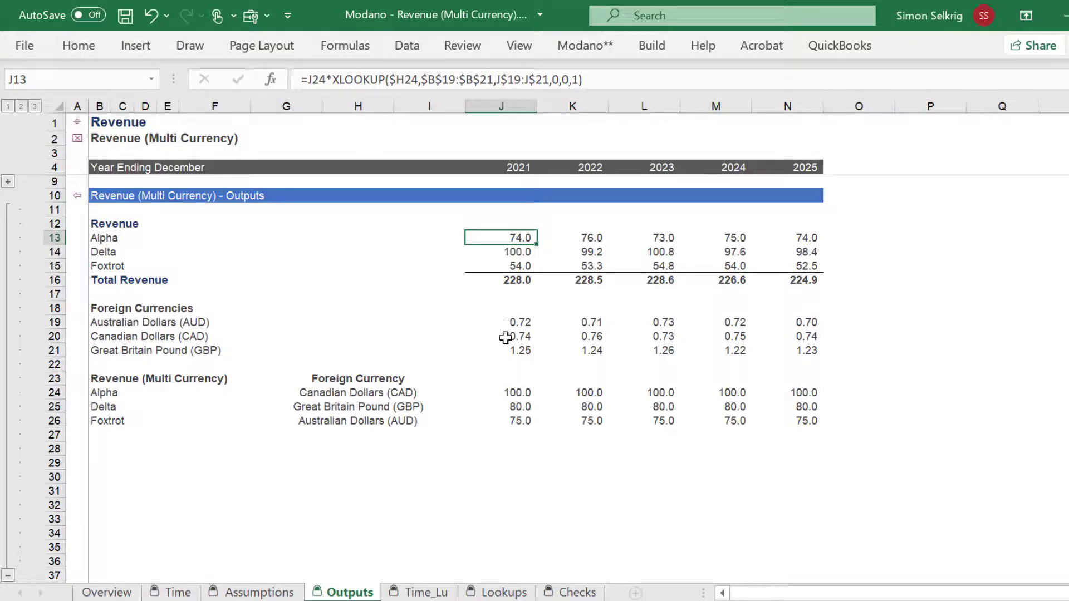
left_click(575, 238)
left_click(521, 255)
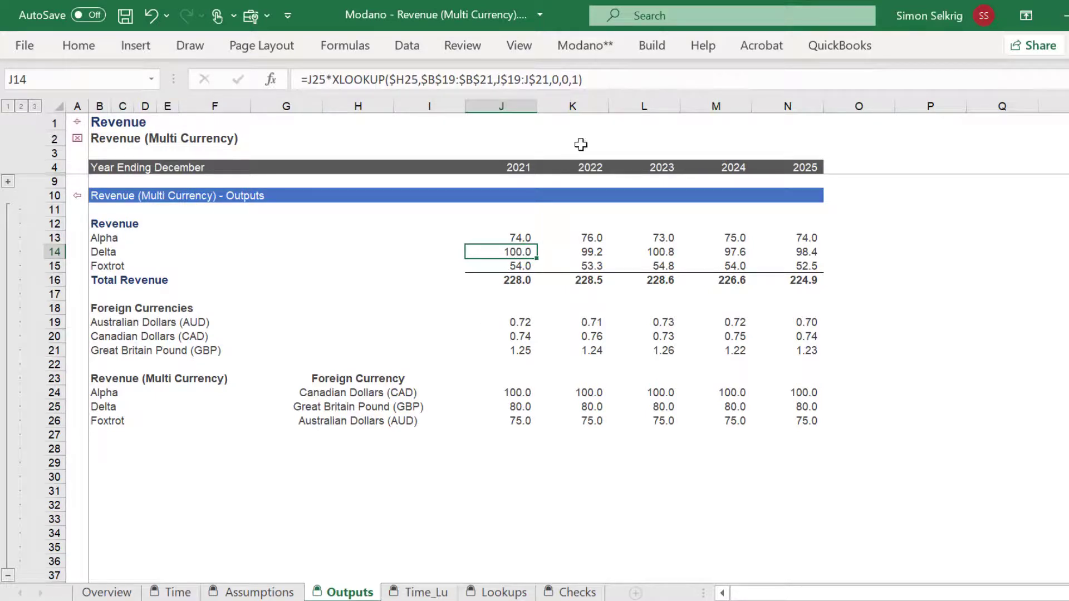
left_click(610, 83)
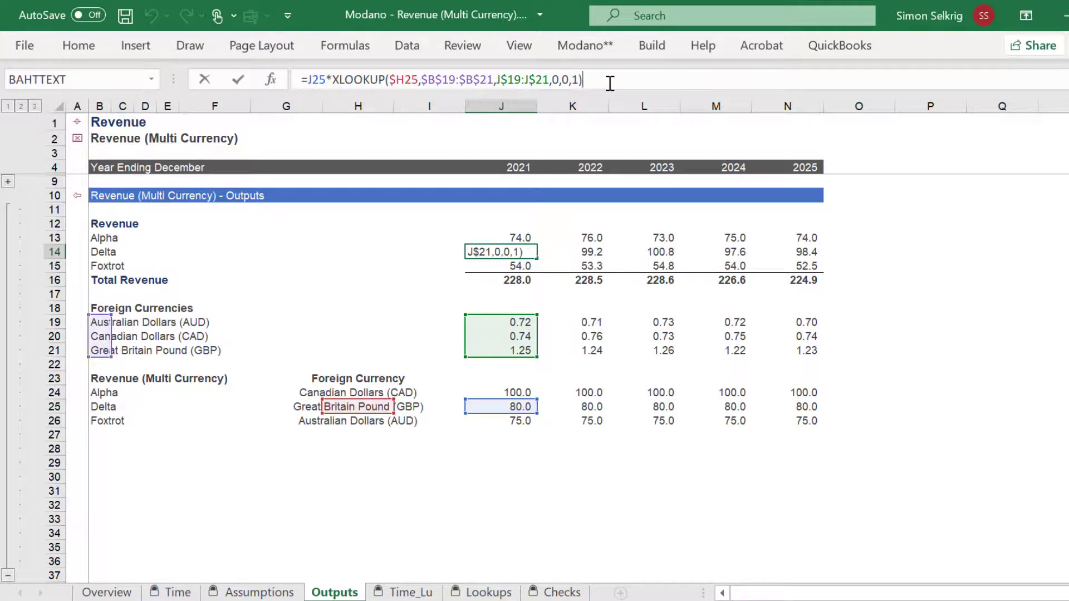
key("Escape")
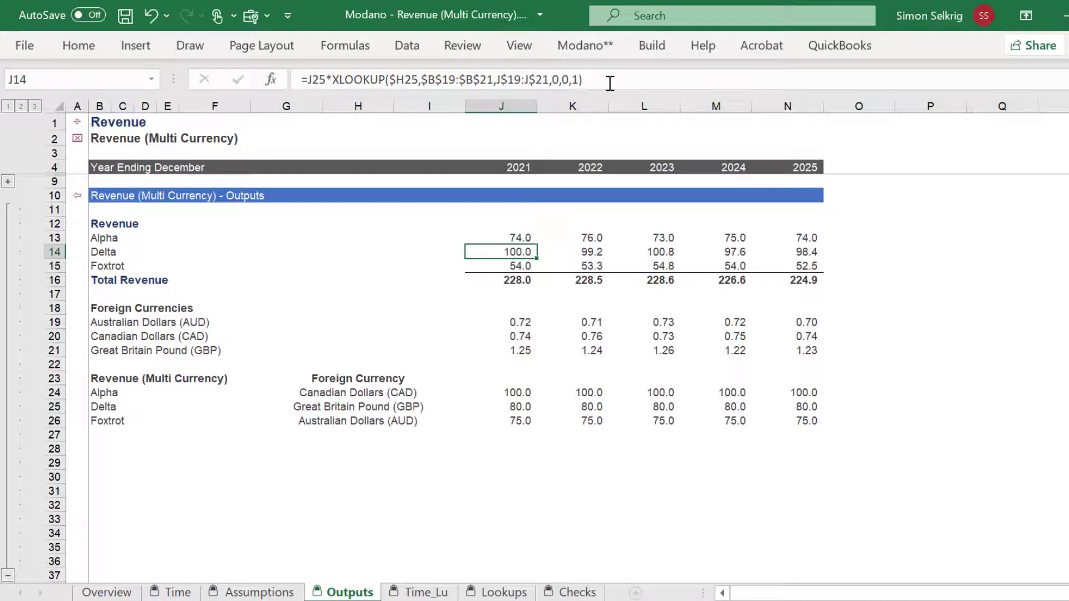
left_click(508, 234)
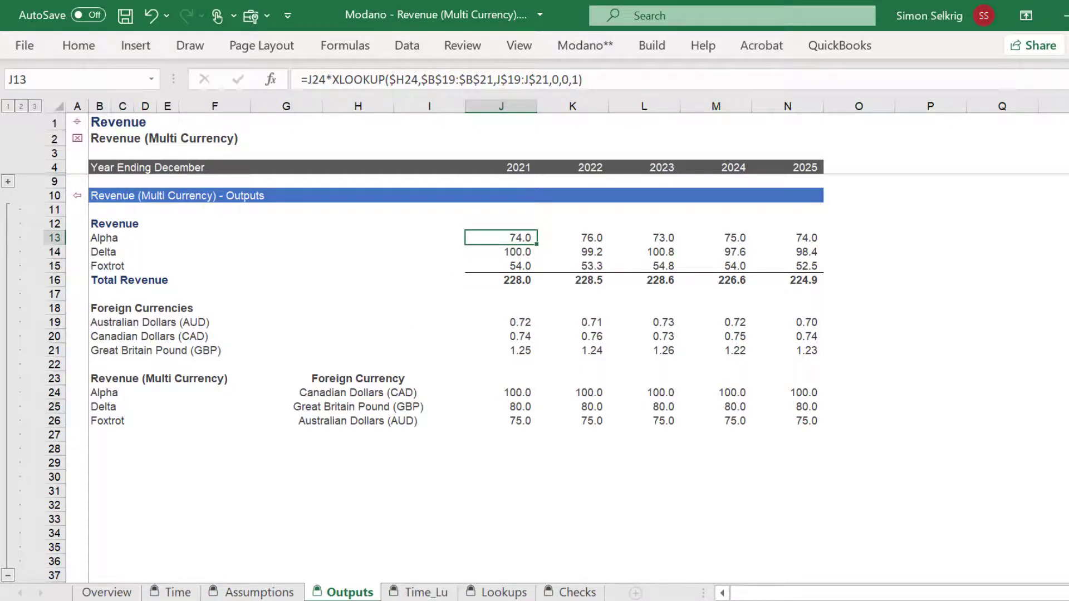
Label row 28 below the foreign currency revenue table as Error Check in B28.
left_click(284, 470)
left_click(97, 446)
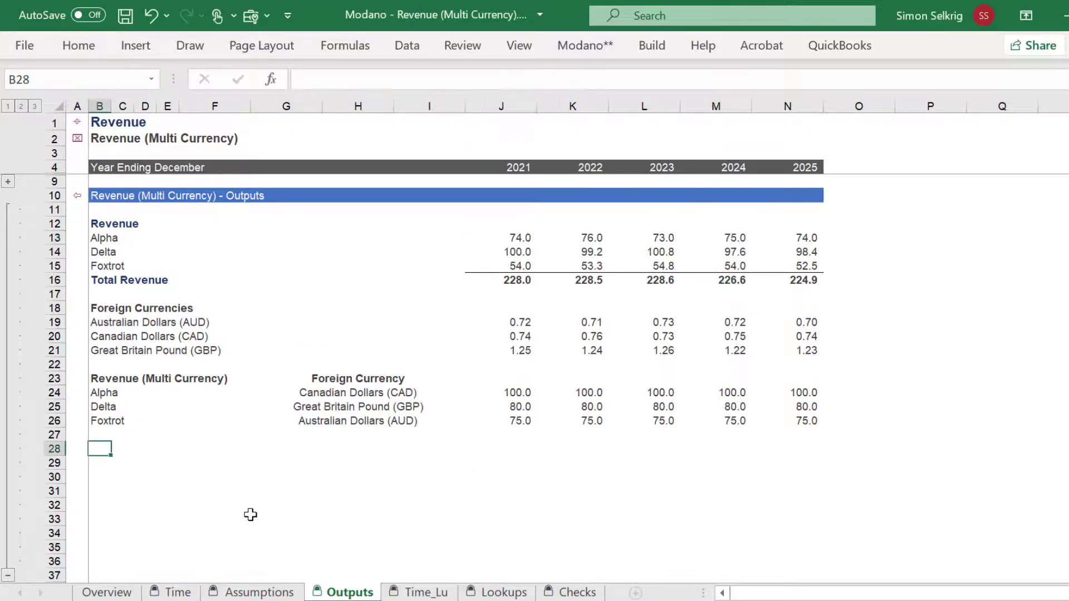
type("Error C")
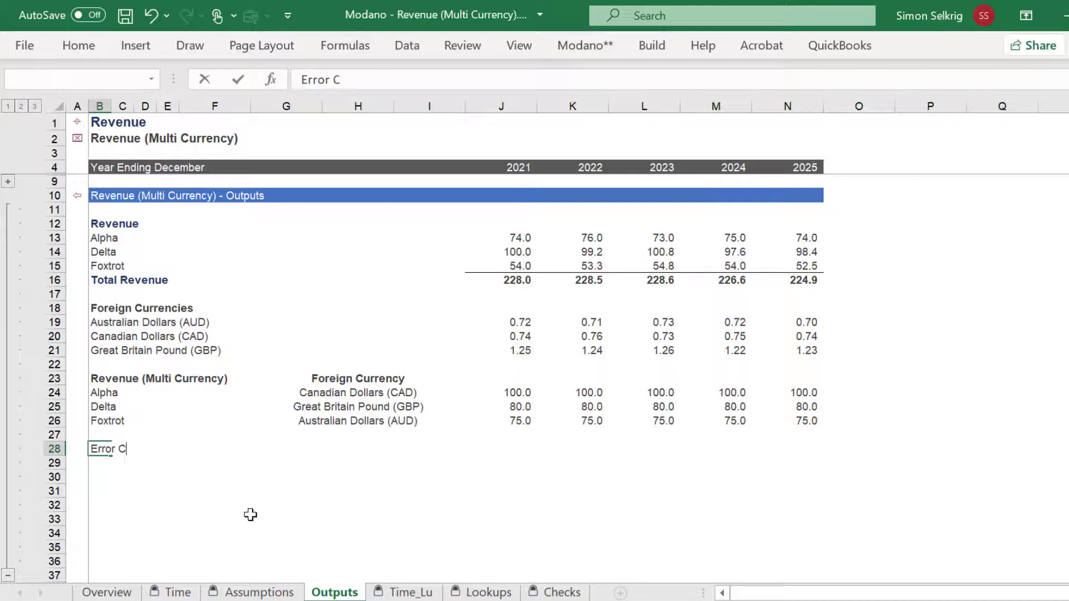
type("heck")
key("Return")
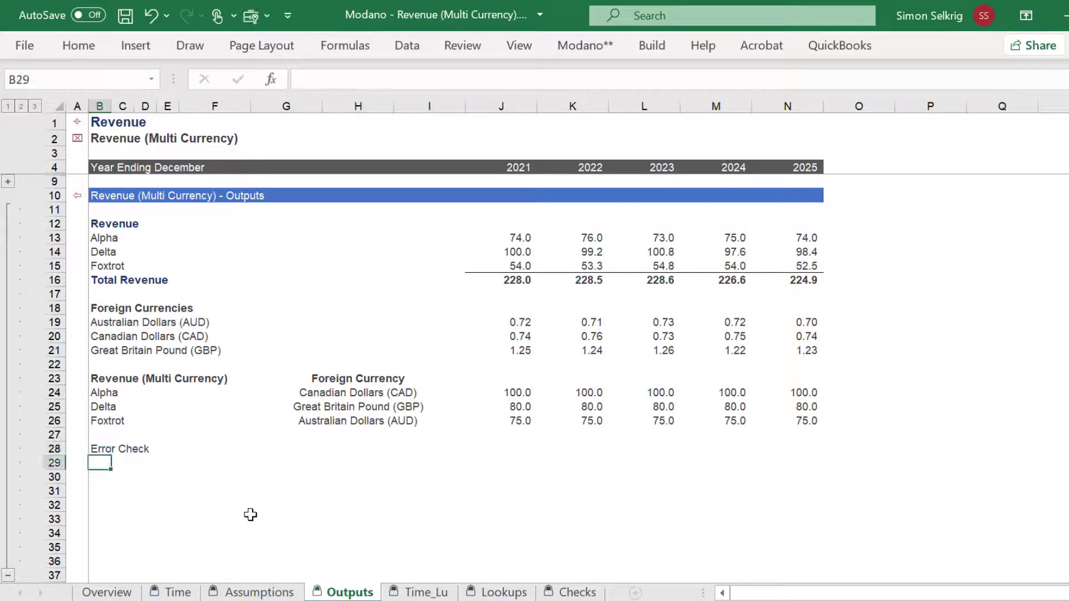
Apply the Number output style to the 2021 error check cell J28 and adjust its decimal places.
key("Up")
key("Right")
key("Right")
key("Right")
key("Right")
key("Right")
key("Right")
key("Right")
key("Right")
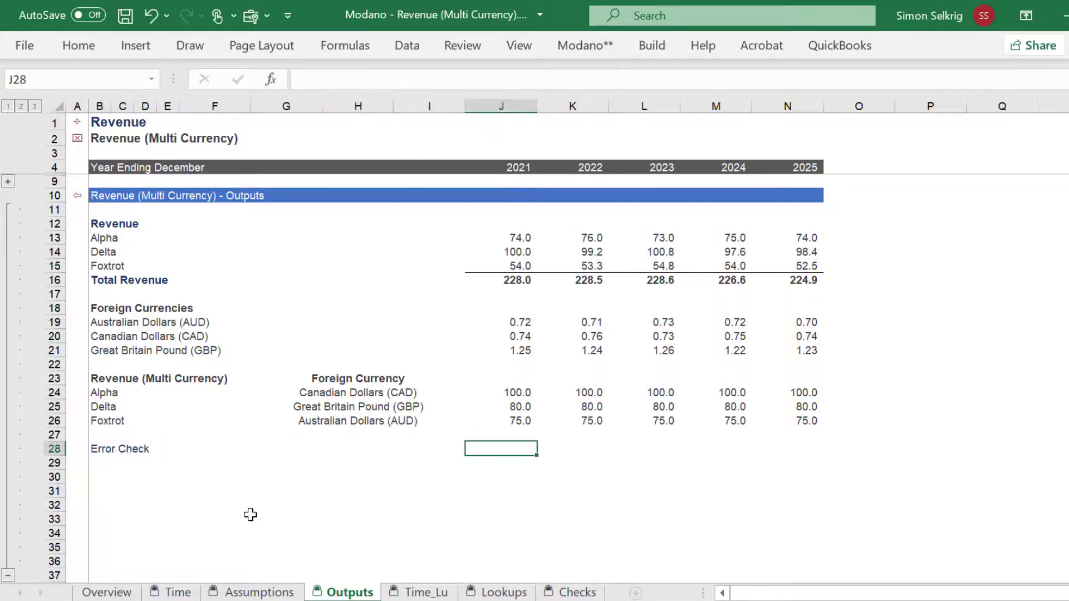
left_click(652, 46)
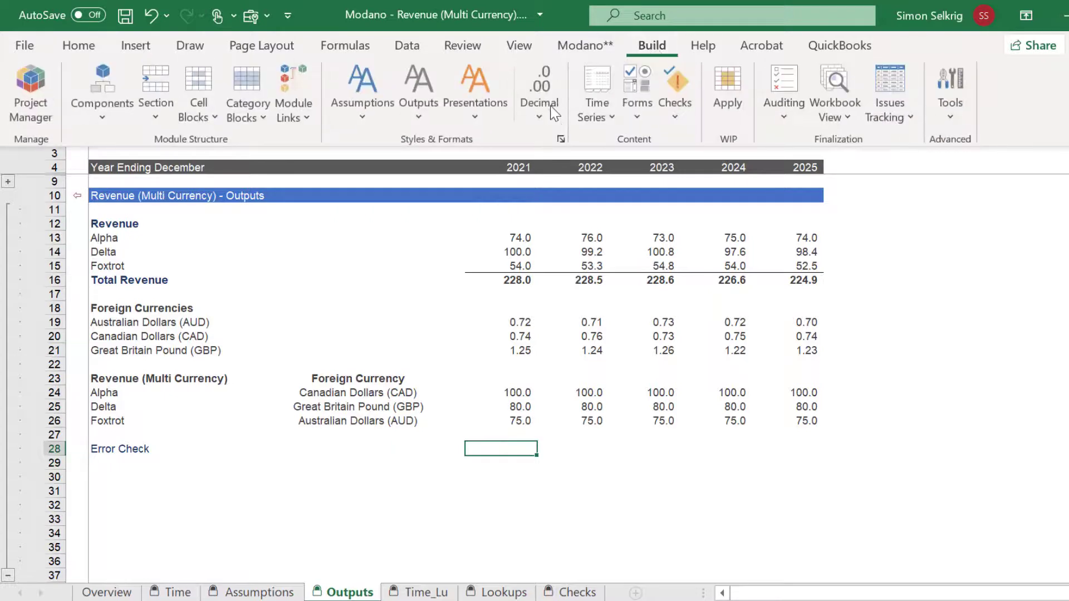
left_click(536, 109)
left_click(425, 114)
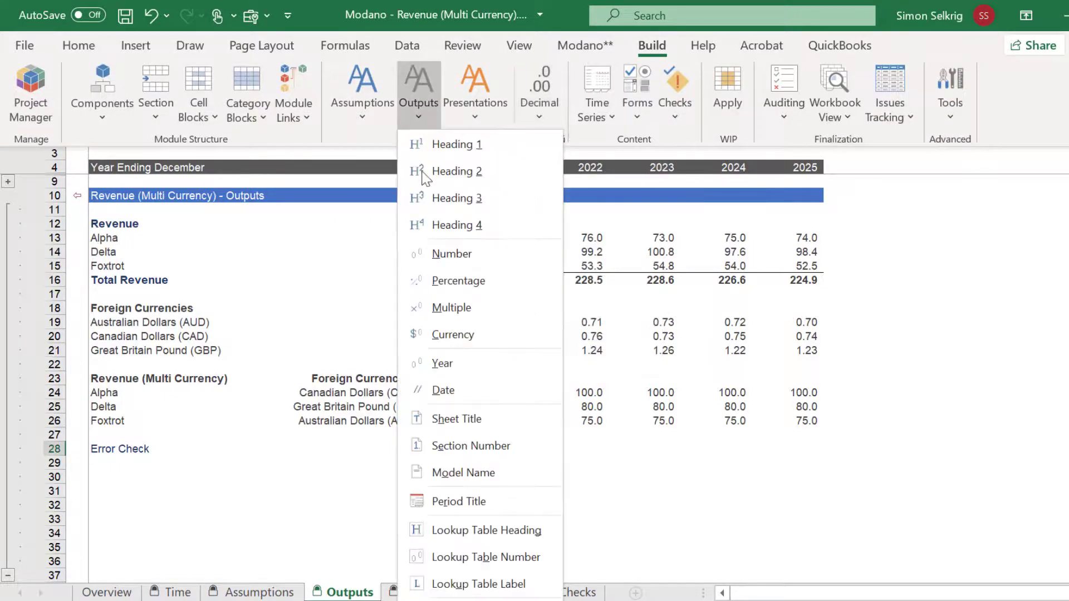
left_click(432, 255)
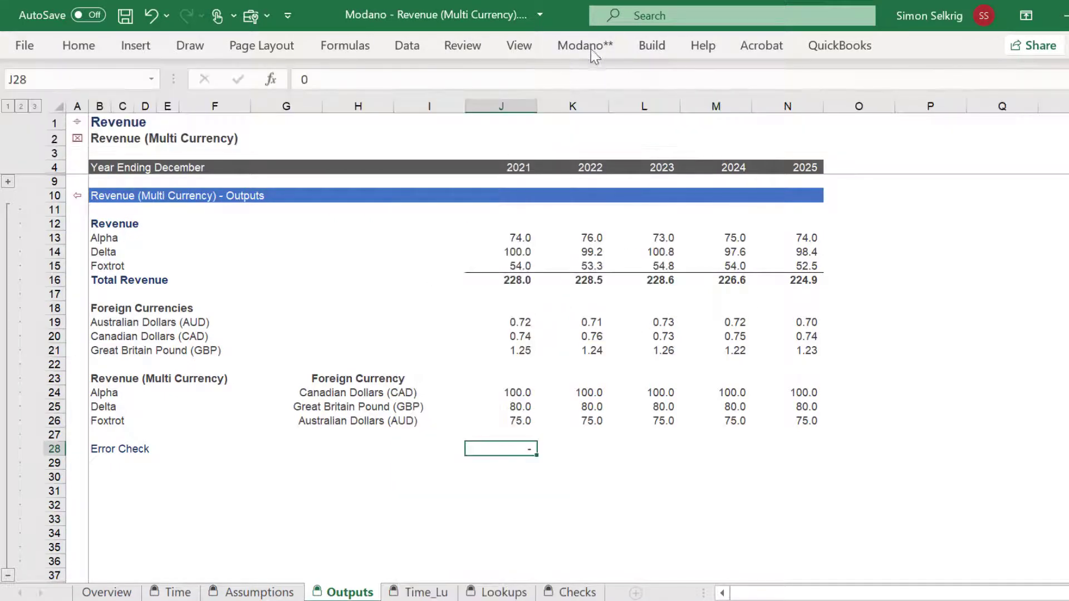
left_click(633, 44)
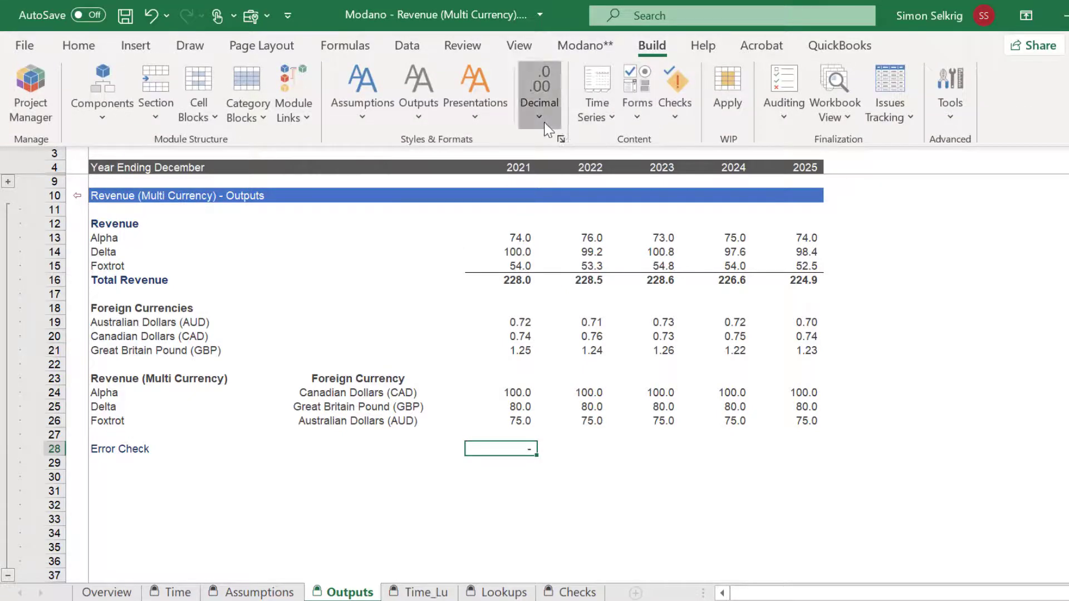
left_click(543, 122)
left_click(542, 155)
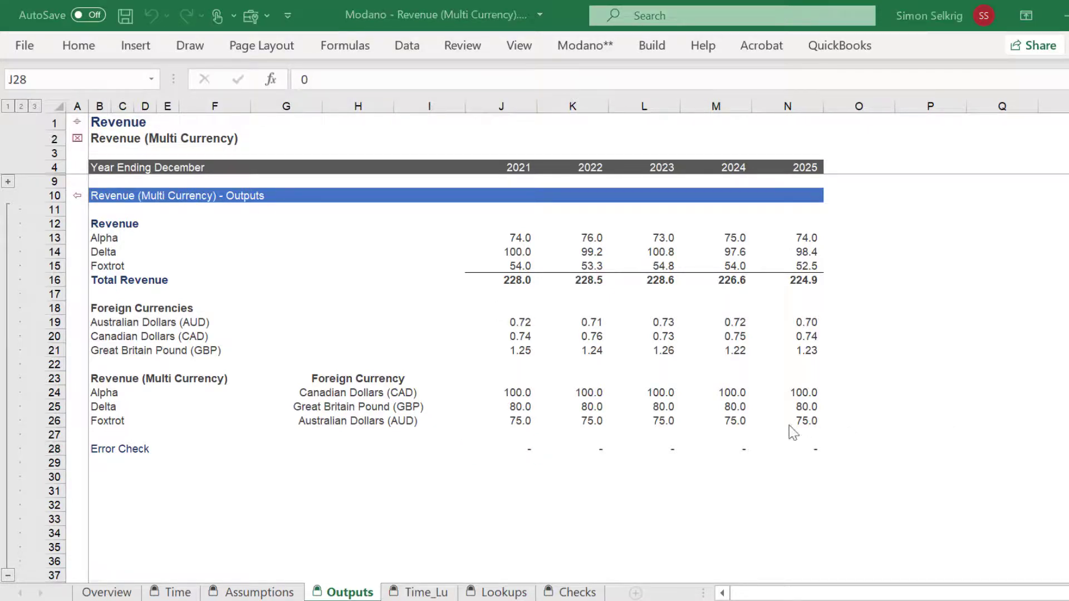
Enter =IF(ISERROR(J16),1,0) in J28 to flag errors in 2021 total revenue.
left_click(513, 449)
type("=")
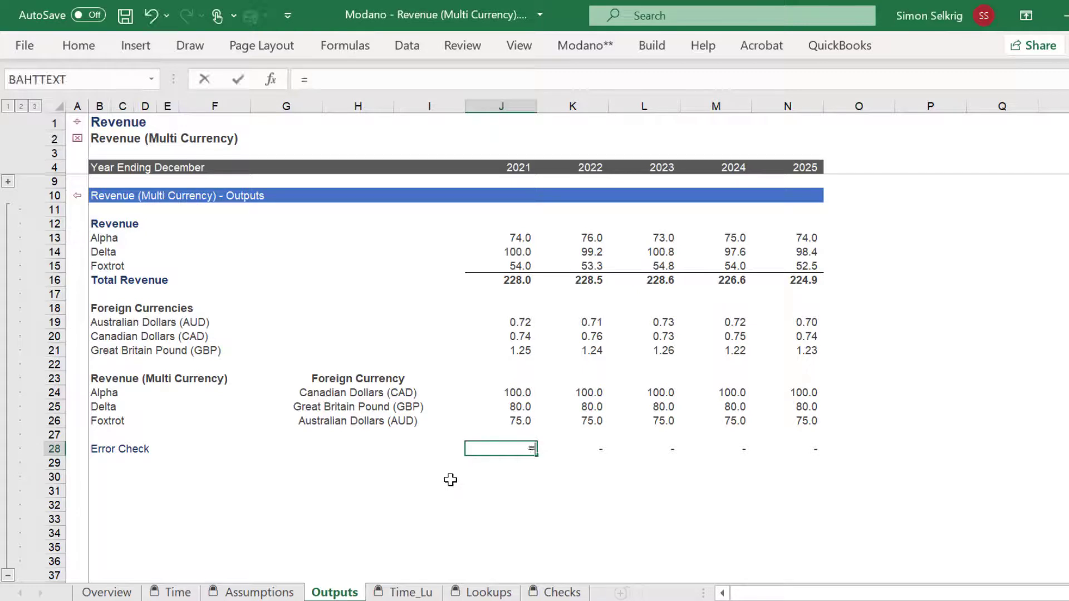
type("if")
key("Tab")
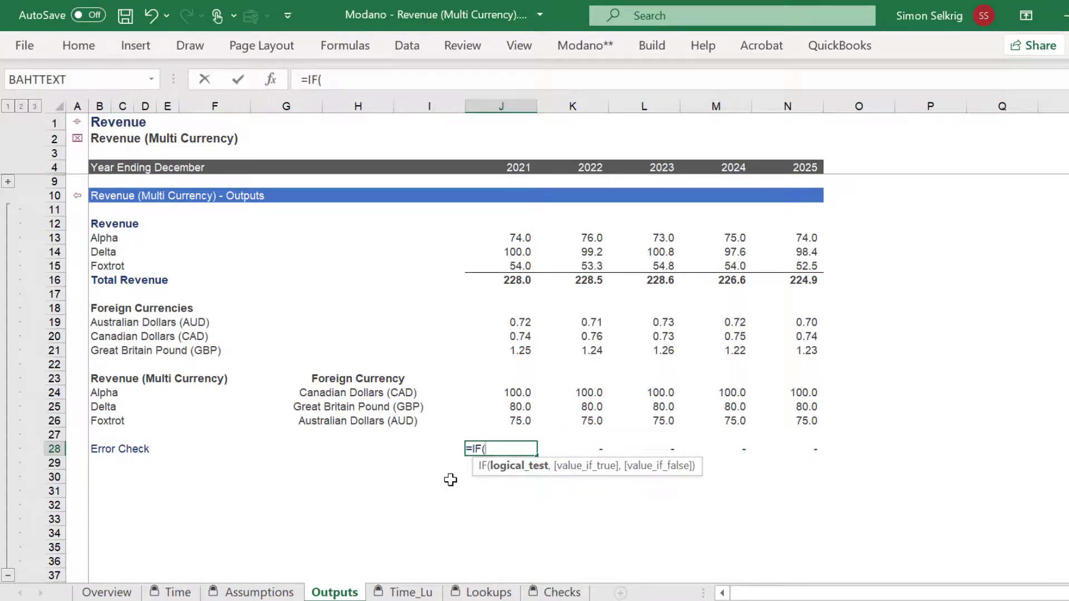
type("iser")
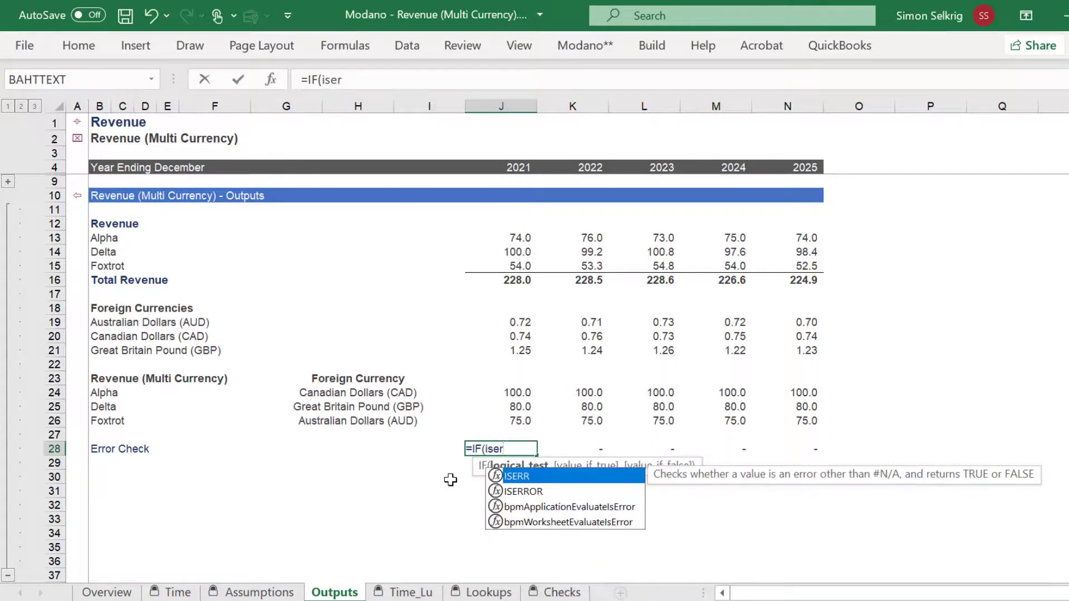
type("ro")
key("Tab")
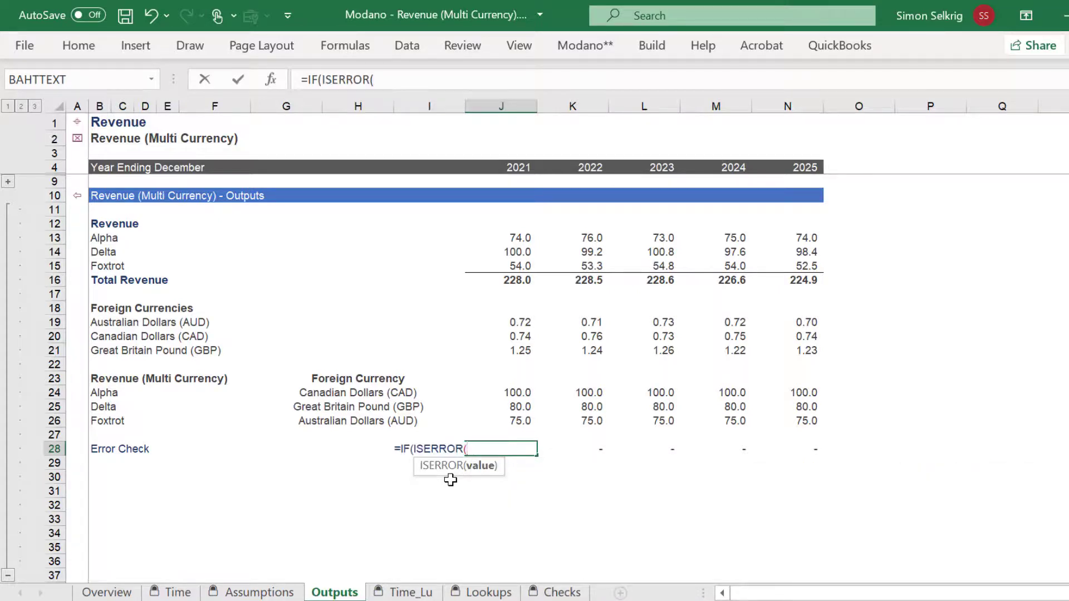
left_click(498, 279)
type("),")
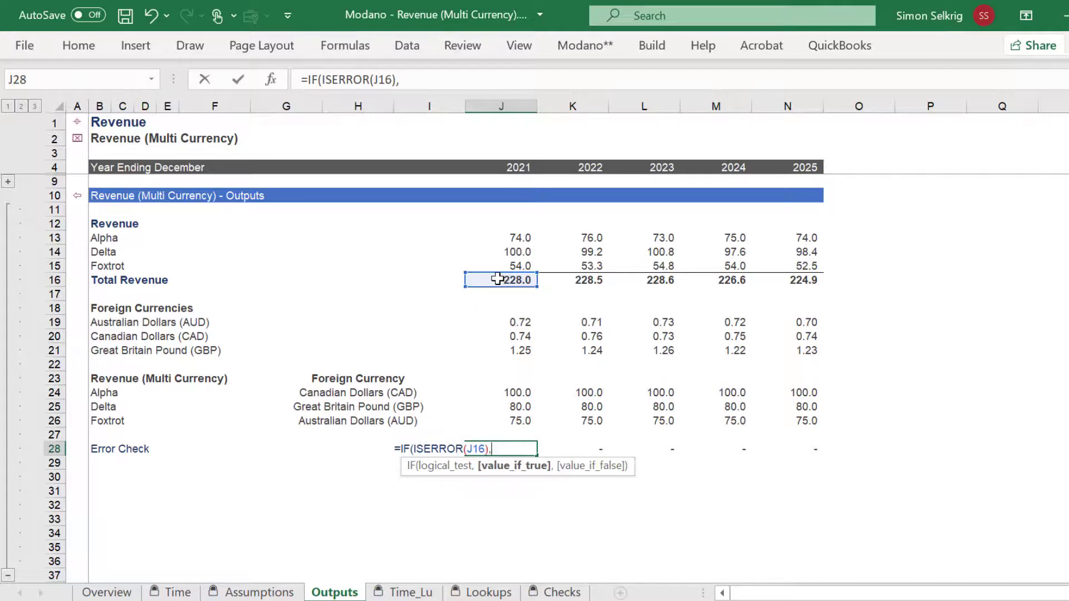
type("1,0)")
key("Return")
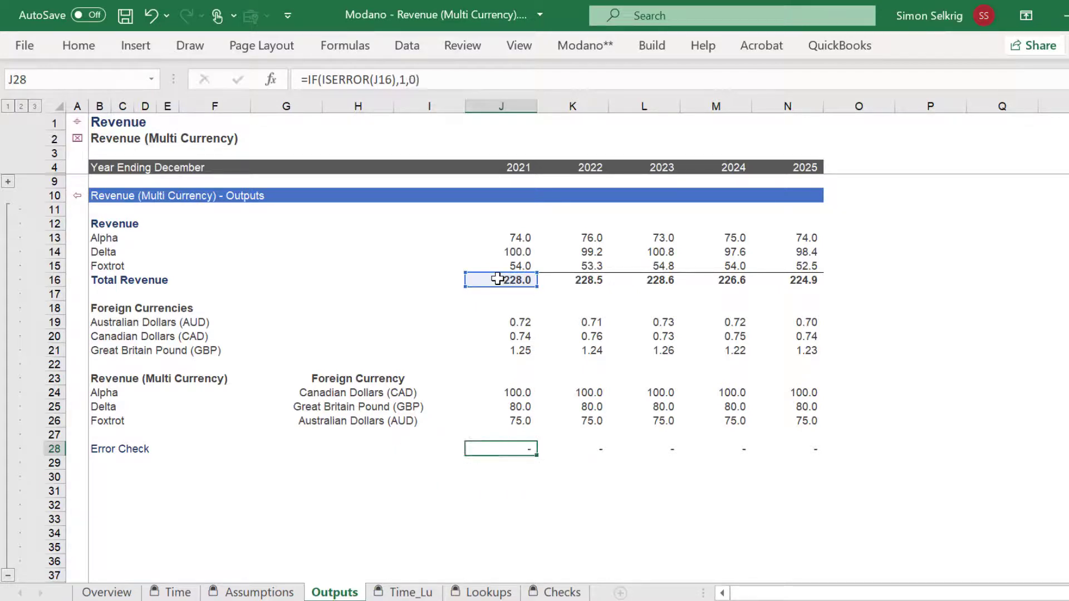
key("Right")
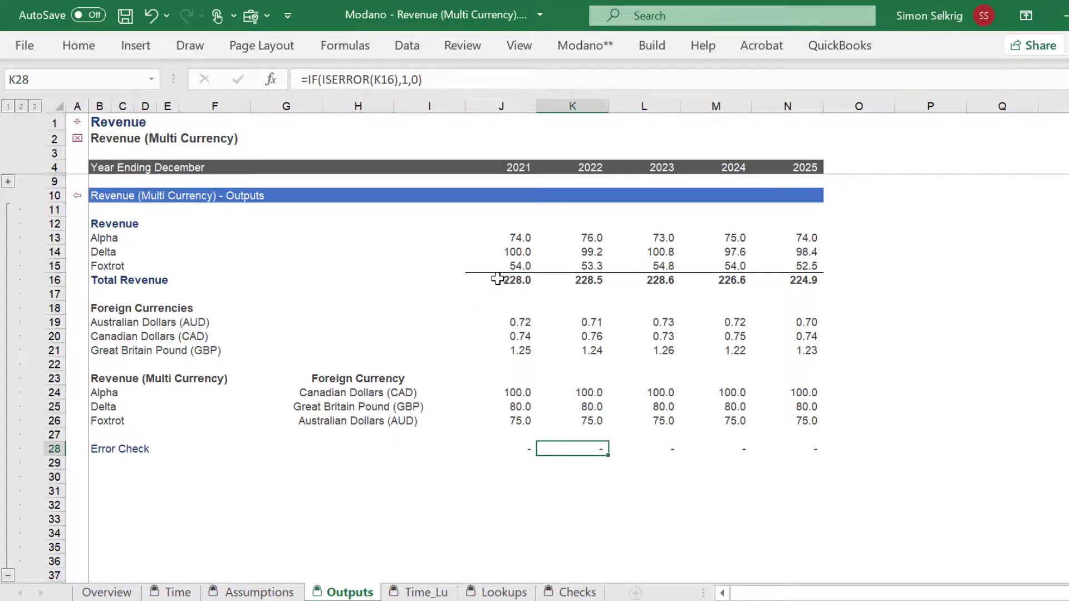
Add a Modano error check in I28 summing J28:N28, headed by the text of B10, with cell formatting and comment.
key("Left")
key("Left")
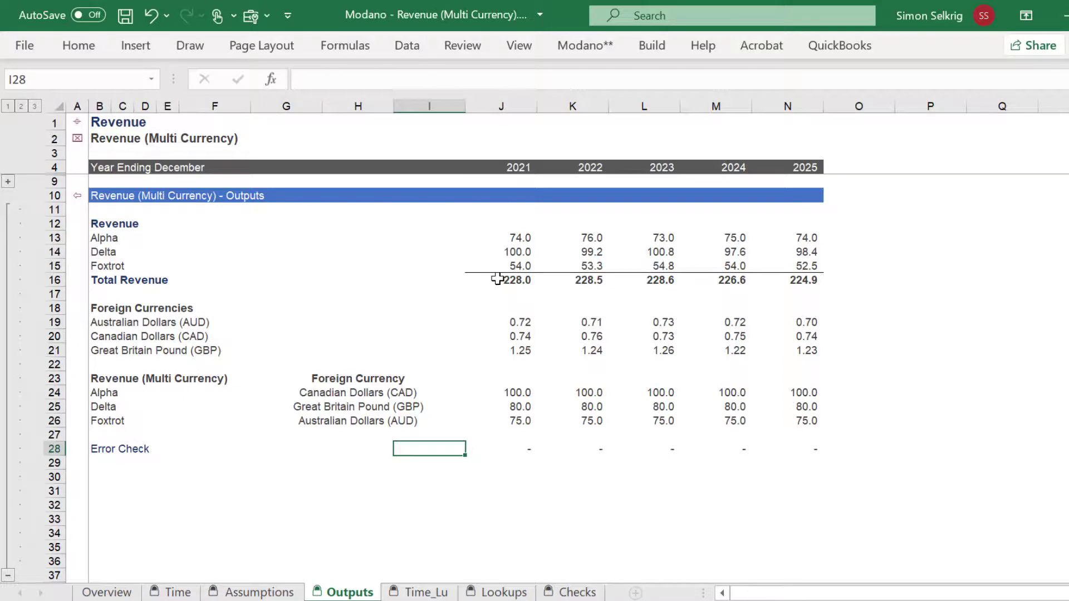
left_click(648, 49)
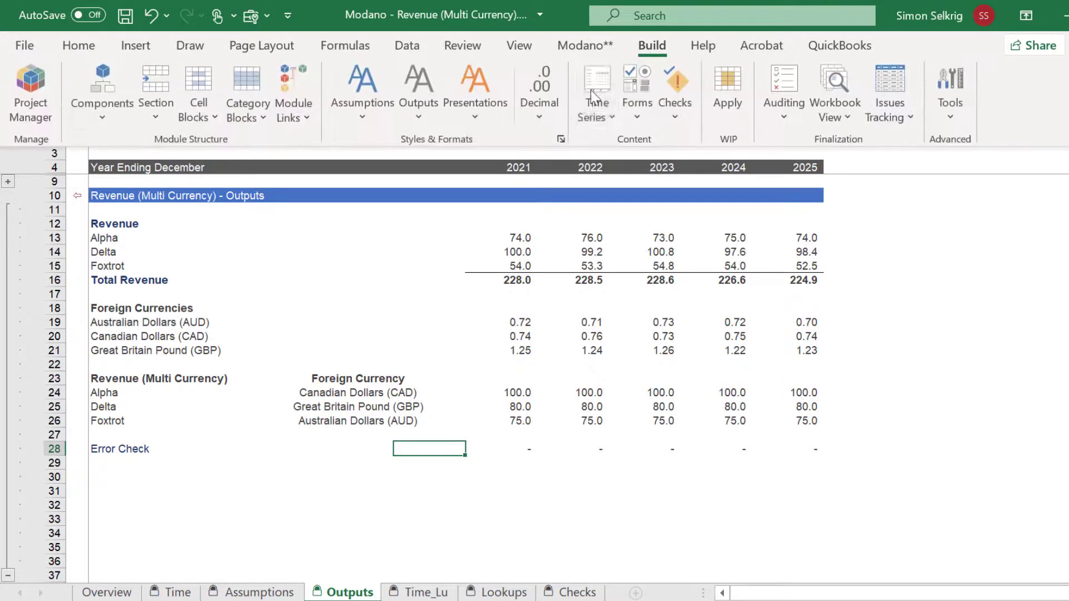
left_click(675, 111)
left_click(691, 148)
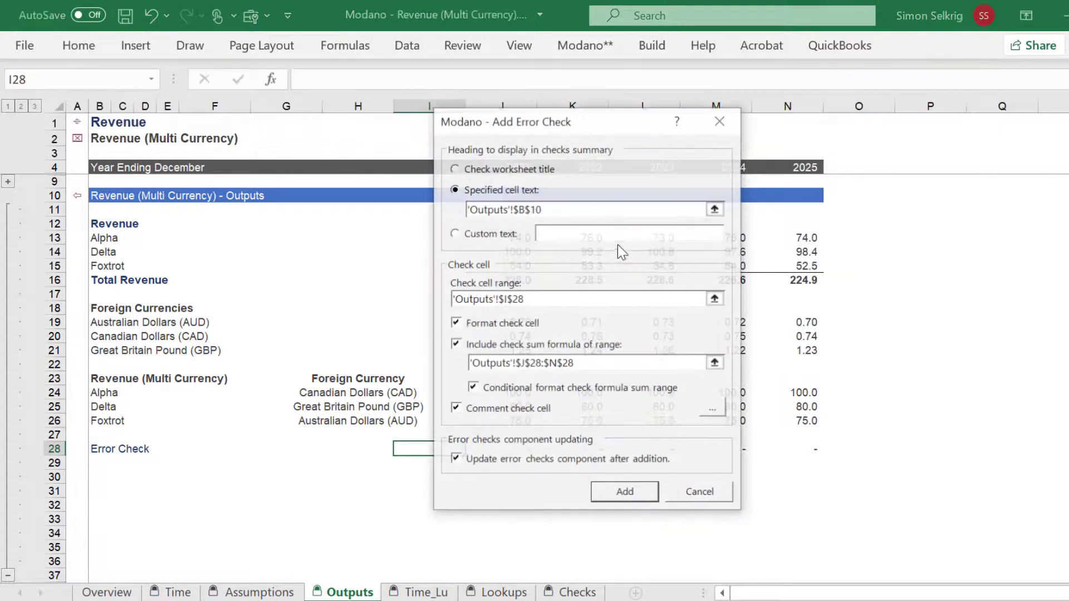
left_click(632, 497)
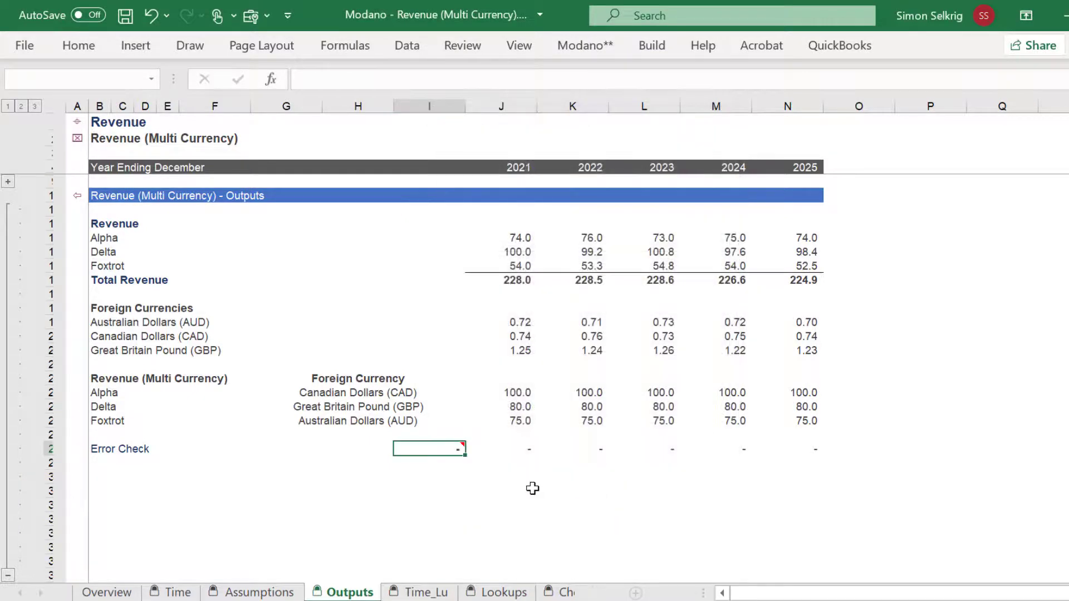
Try appending -b to the Alpha 2021 revenue formula in J13 to trigger the error check.
left_click(508, 238)
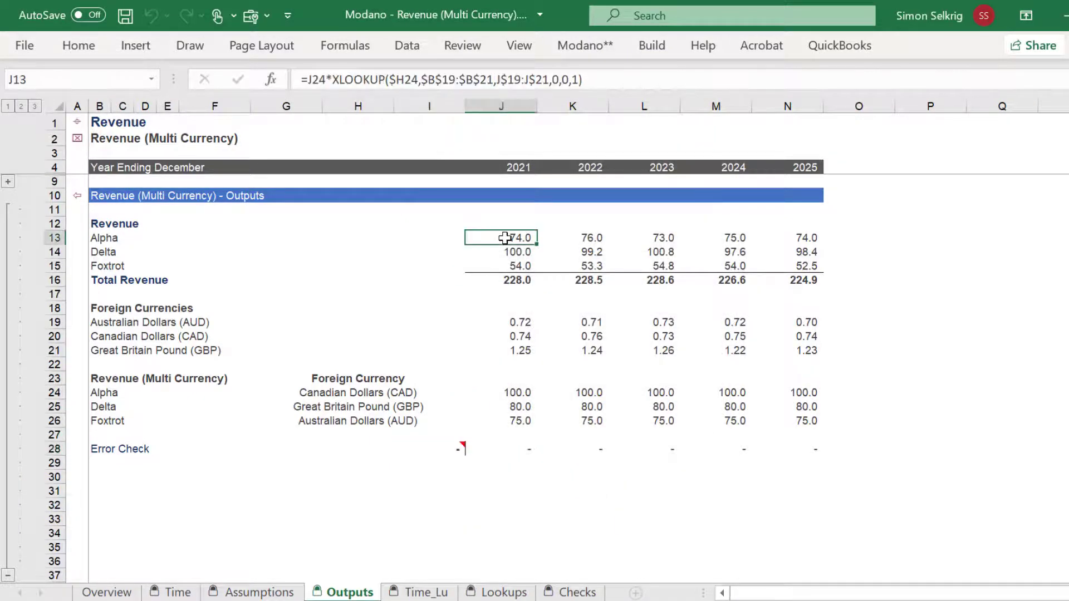
left_click(607, 80)
type("-b")
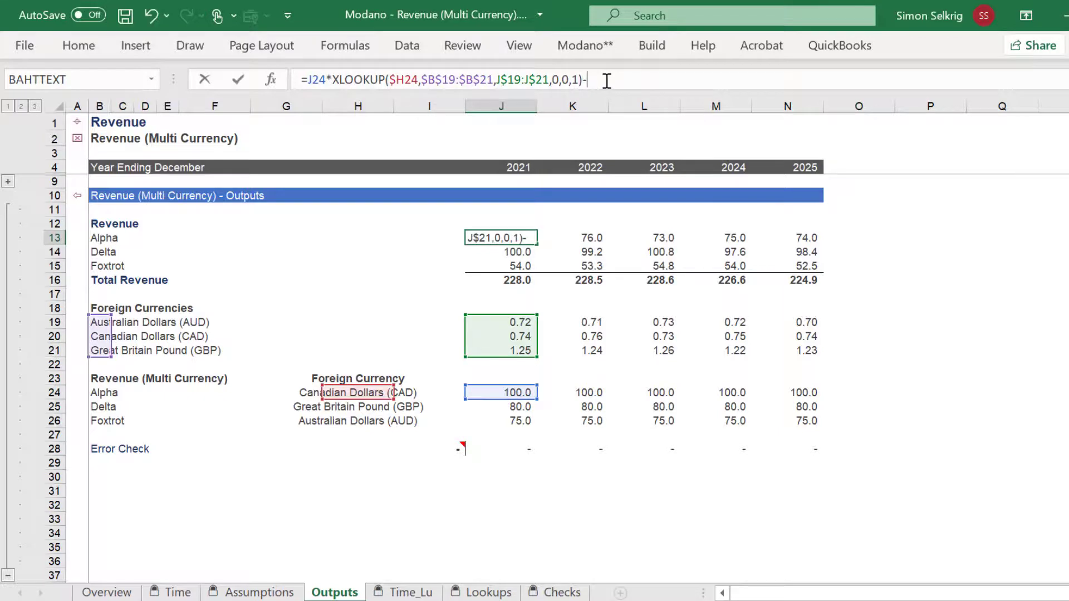
key("Return")
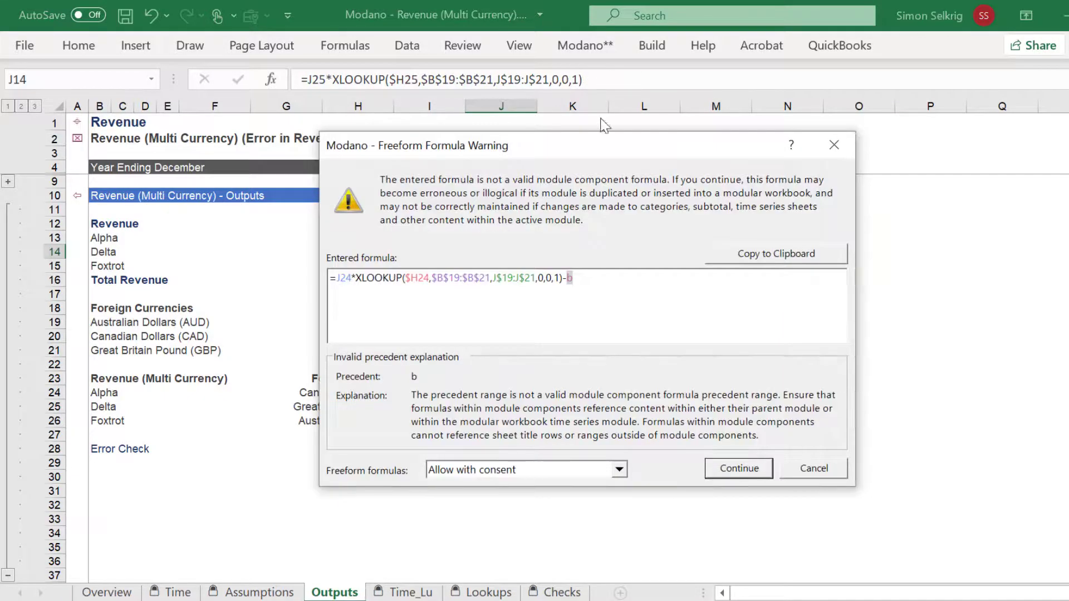
key("Return")
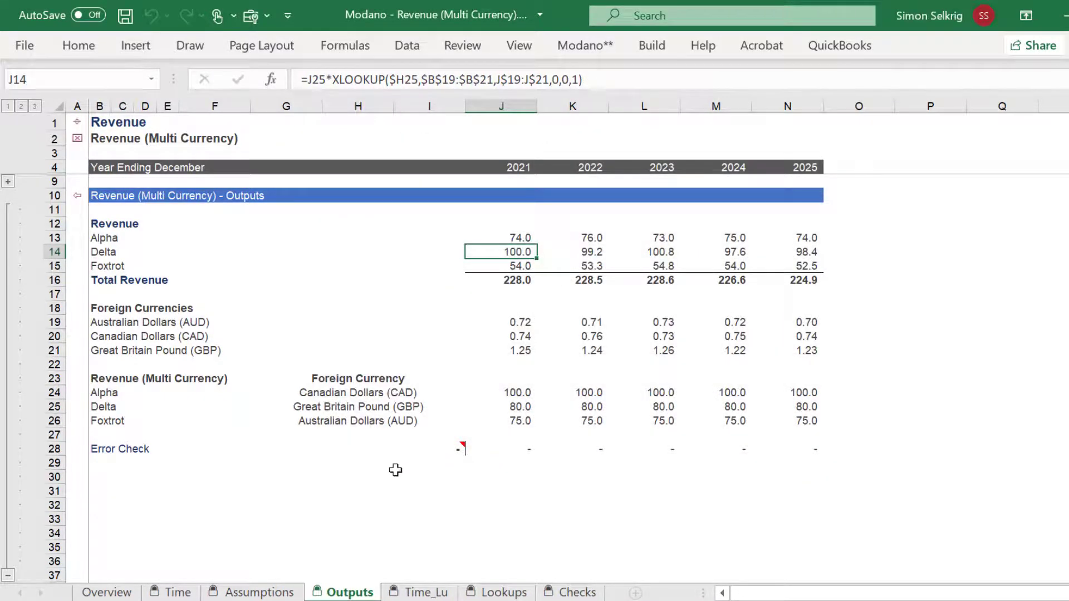
Label cell B29 as Alert Check (Negative Revenue).
left_click(95, 464)
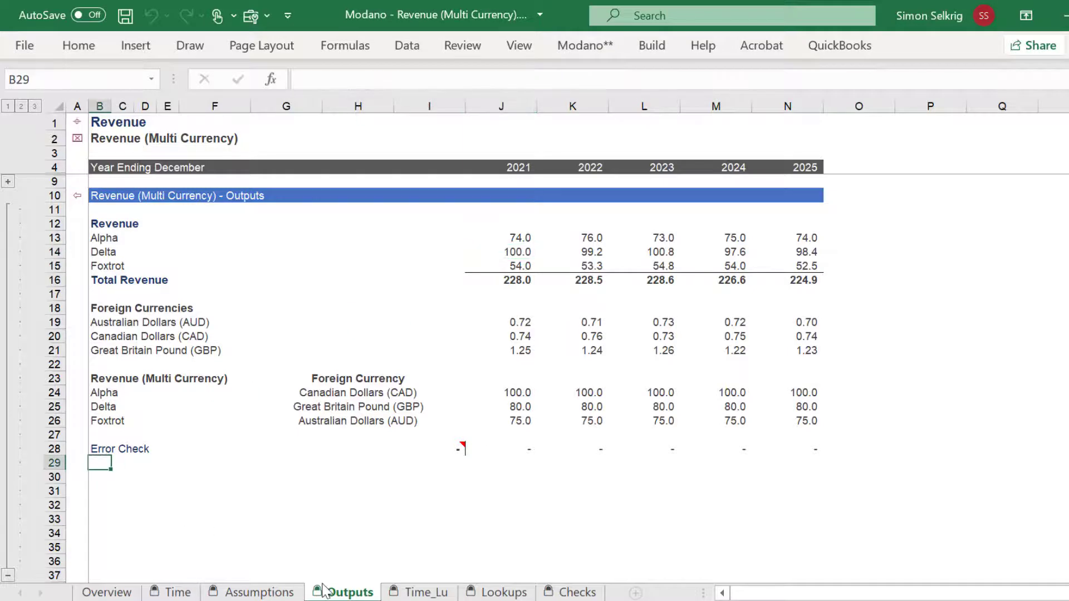
type("Alert Check")
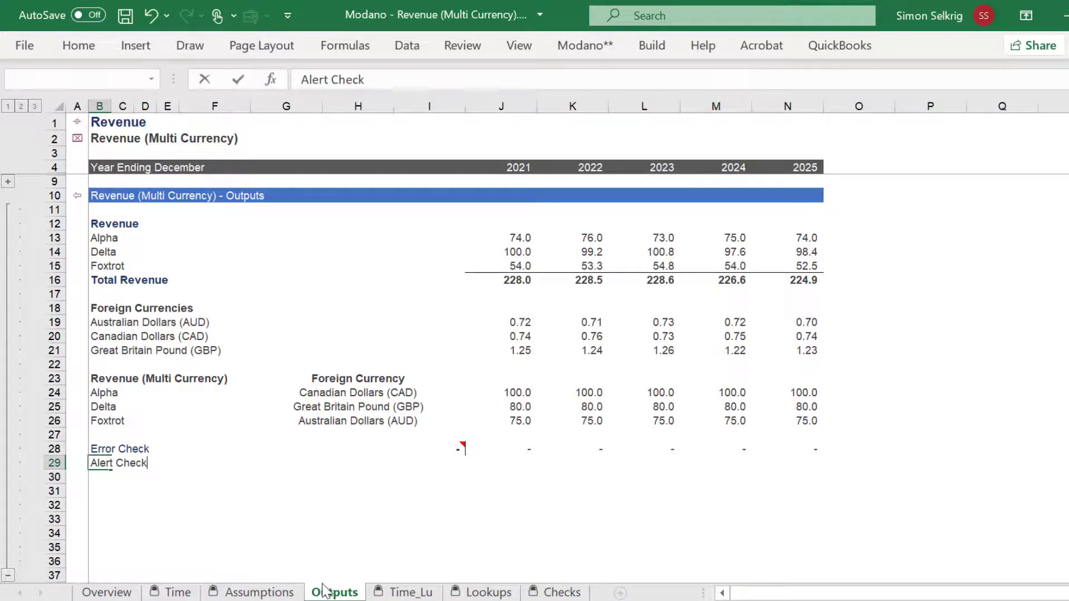
type(" (Negative Reven")
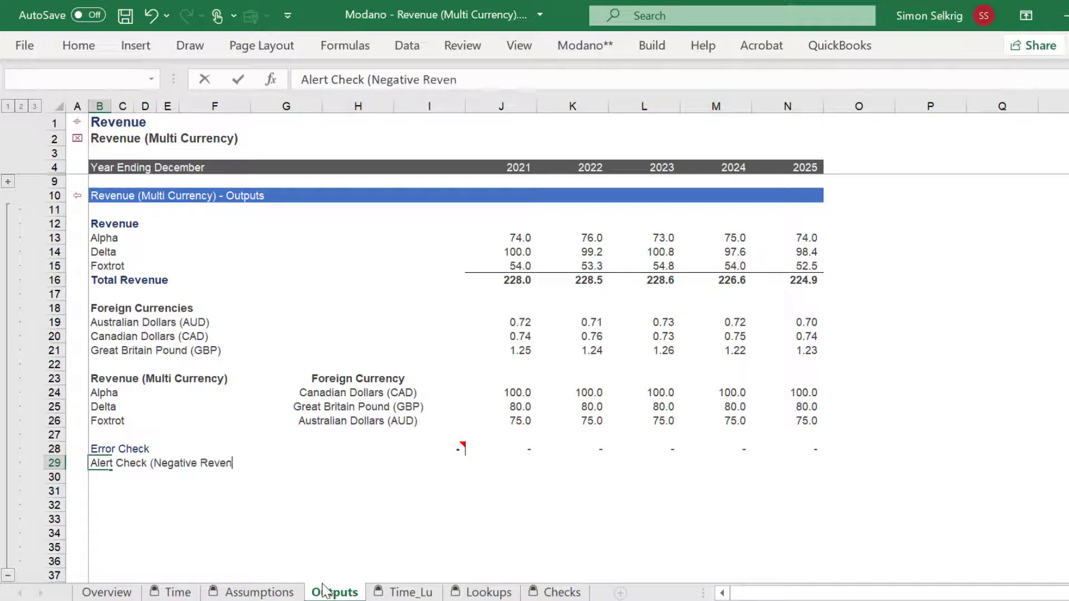
type("ue)")
key("Return")
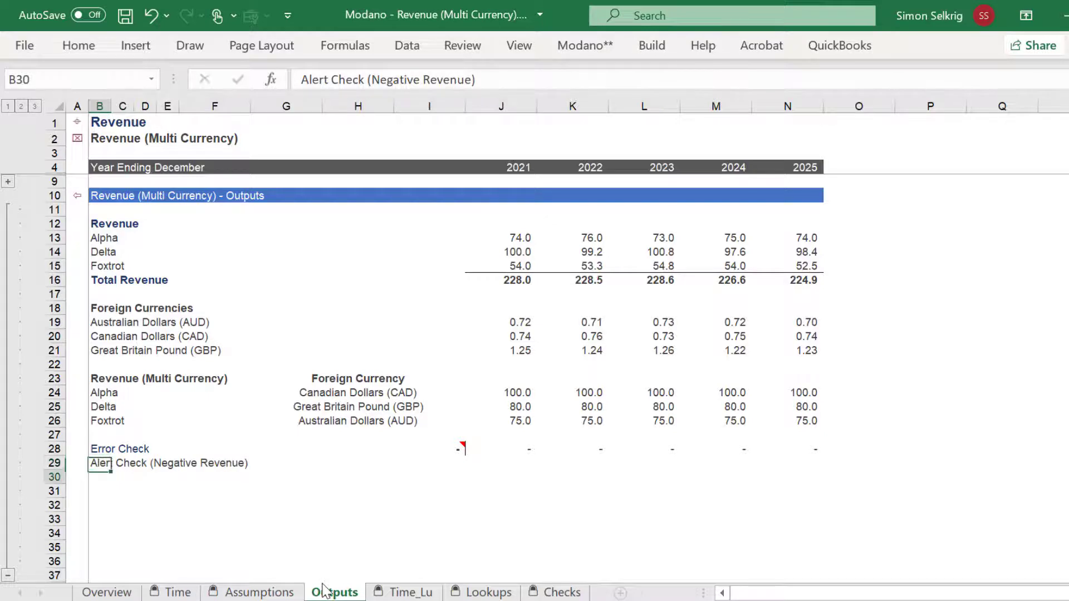
Apply the Number output style with 0 decimal places to the 2021 alert check cell J29.
key("Up")
key("Right")
key("Right")
key("Right")
key("Right")
key("Right")
key("Right")
key("Right")
key("Right")
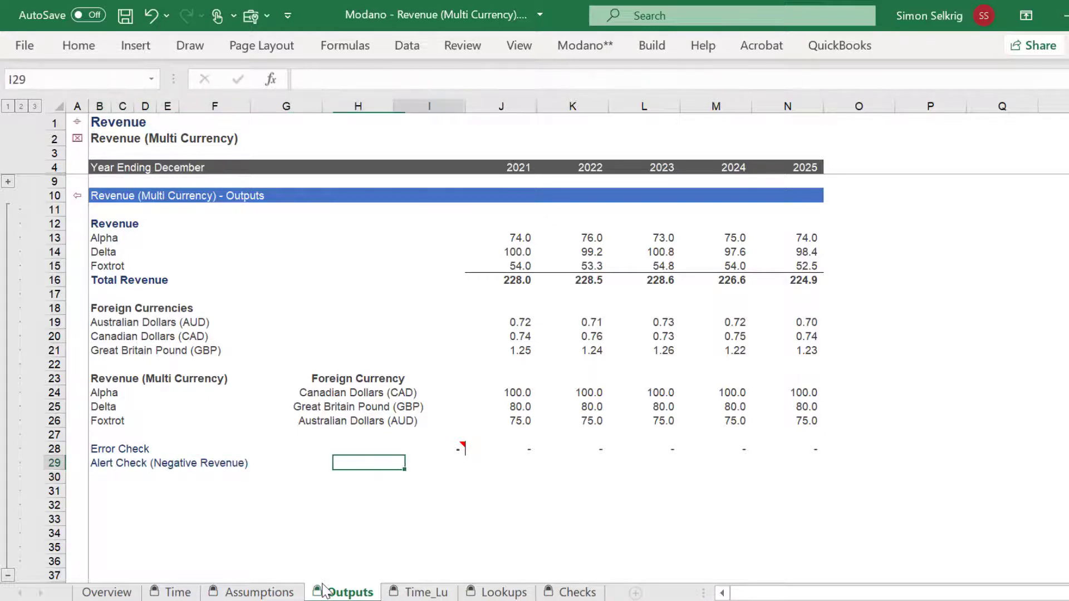
left_click(651, 46)
left_click(419, 116)
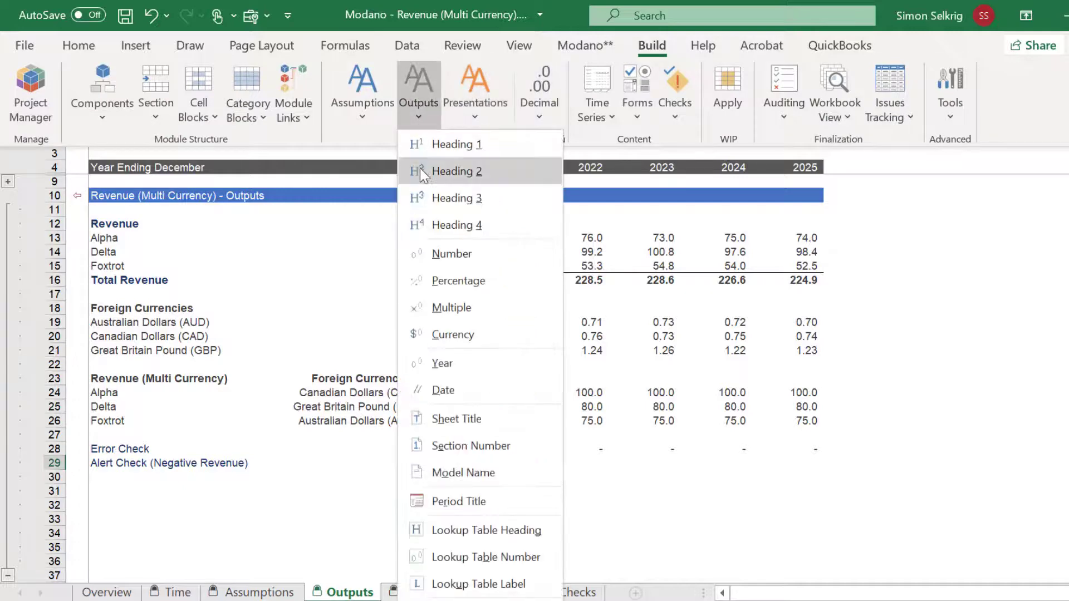
left_click(440, 250)
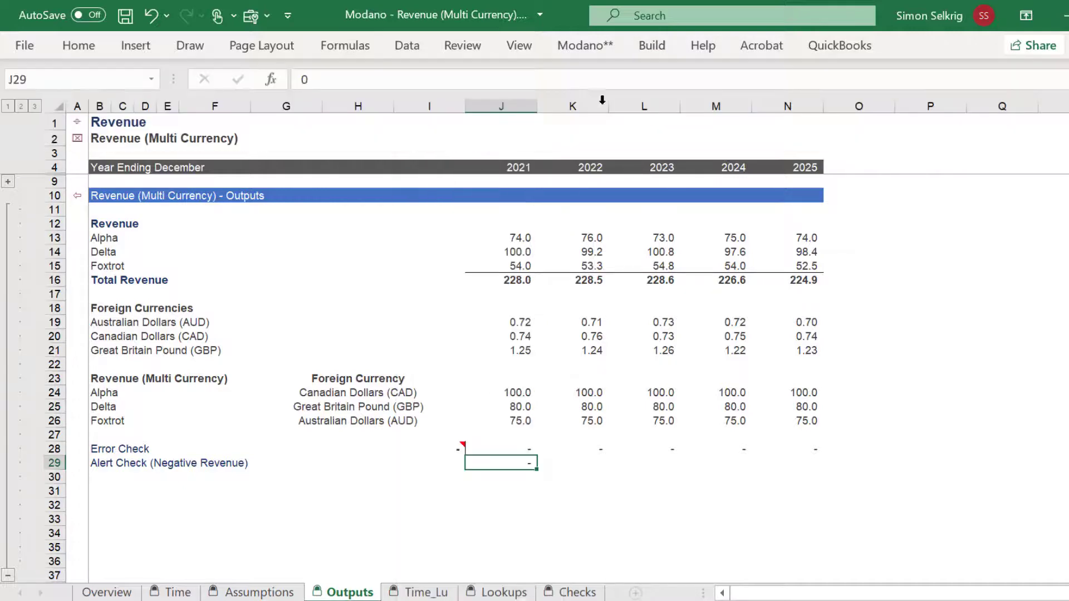
left_click(651, 46)
left_click(539, 116)
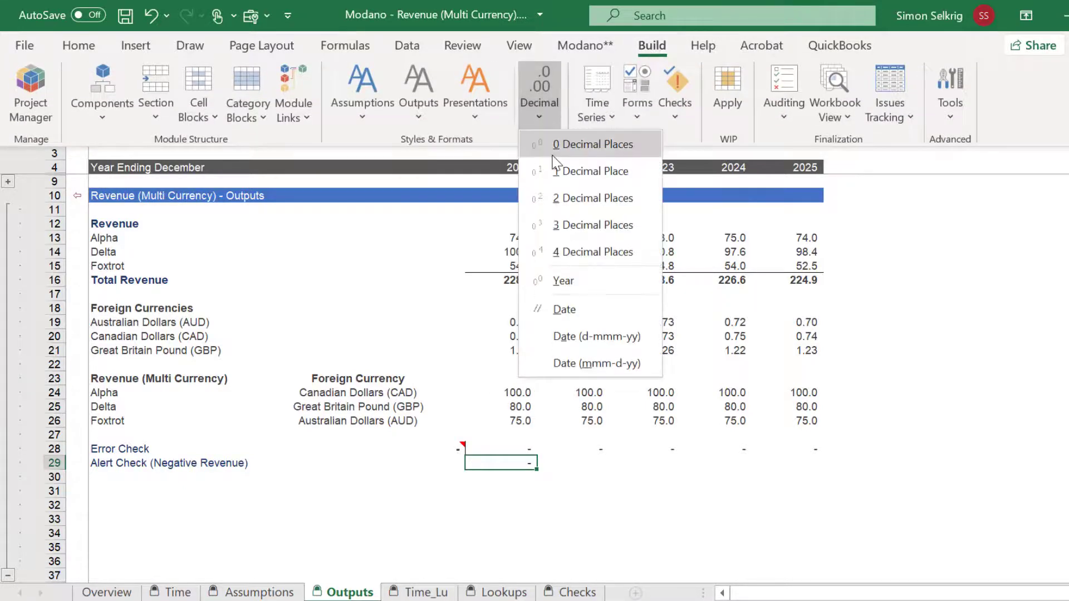
left_click(552, 156)
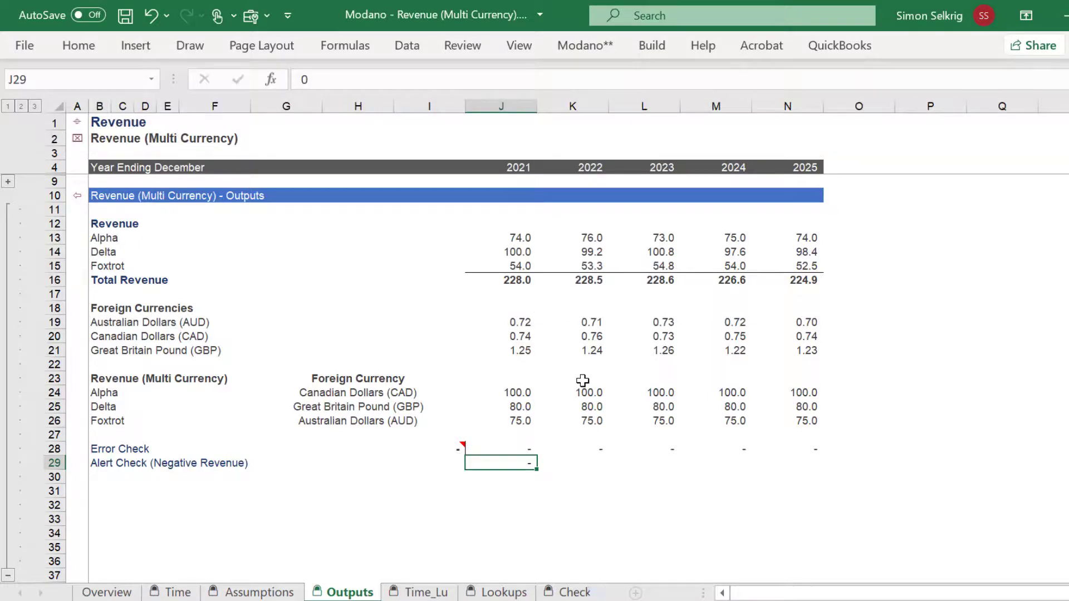
Enter =IF(J28=1,0,IF(MIN(J13:J15)<0,1,0)) in J29 to flag negative 2021 revenue unless the error check is triggered.
type("=if")
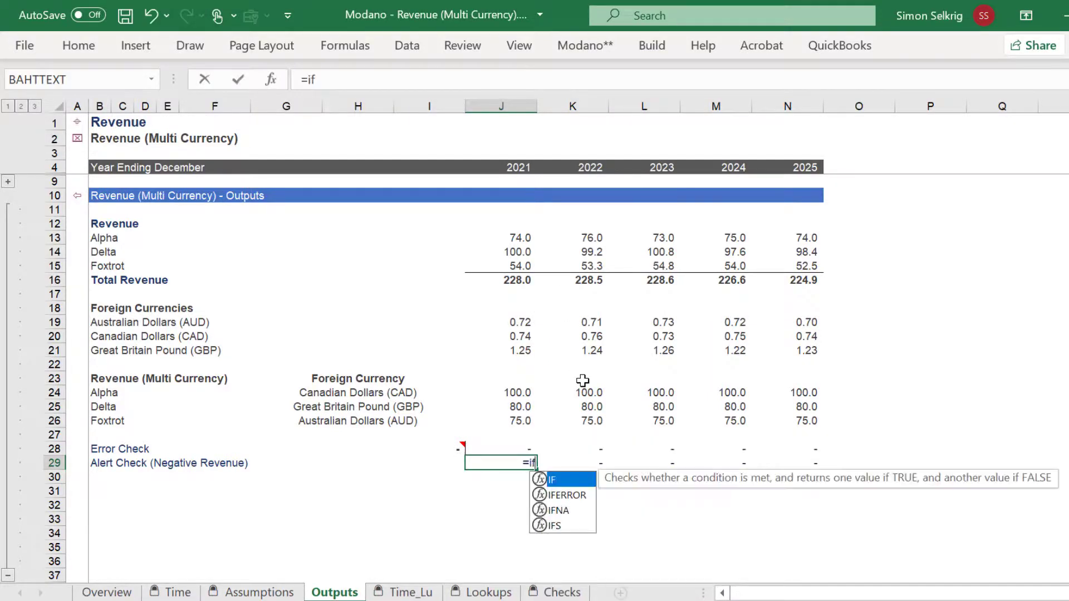
key("Tab")
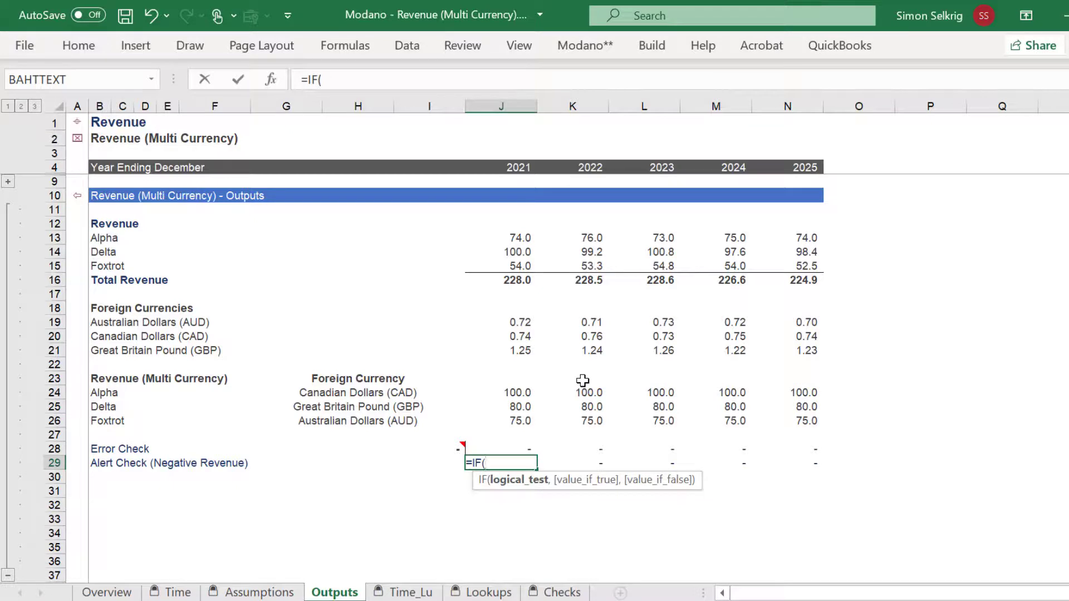
left_click(501, 450)
type("=")
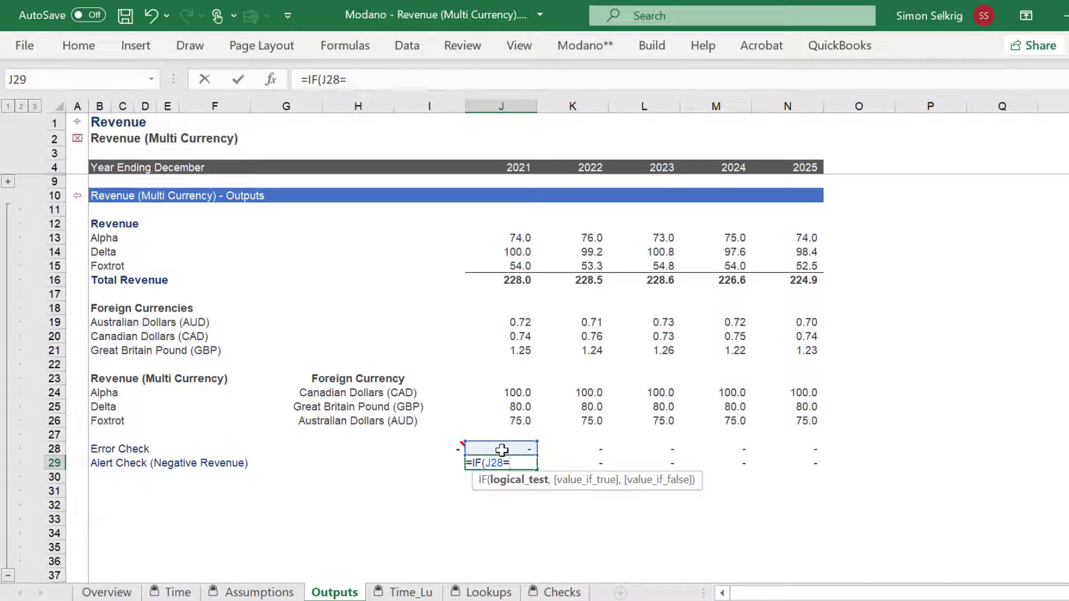
type("1,0,")
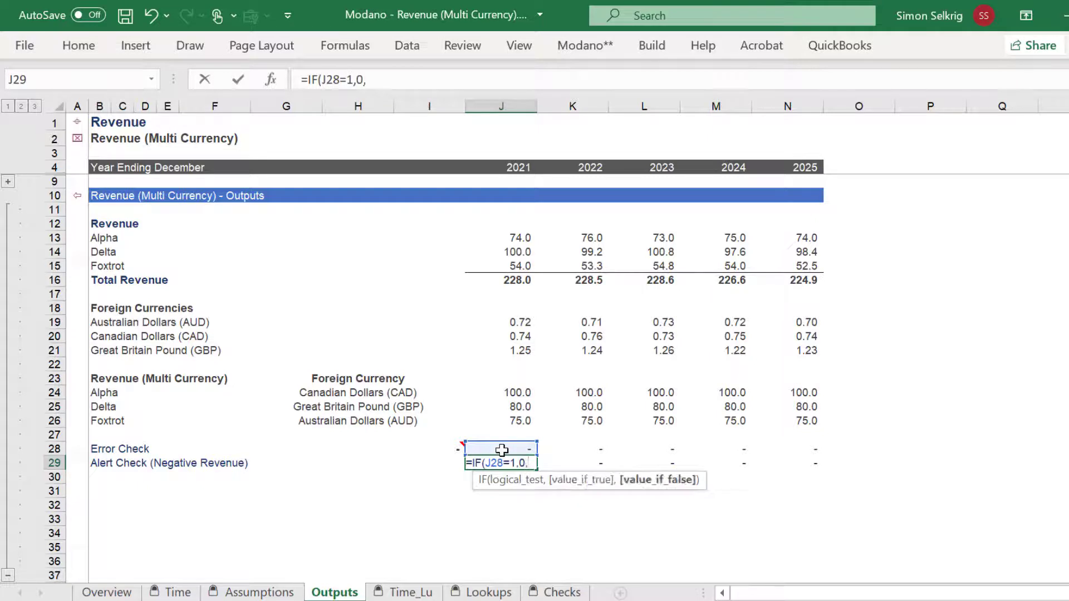
type("IF(min")
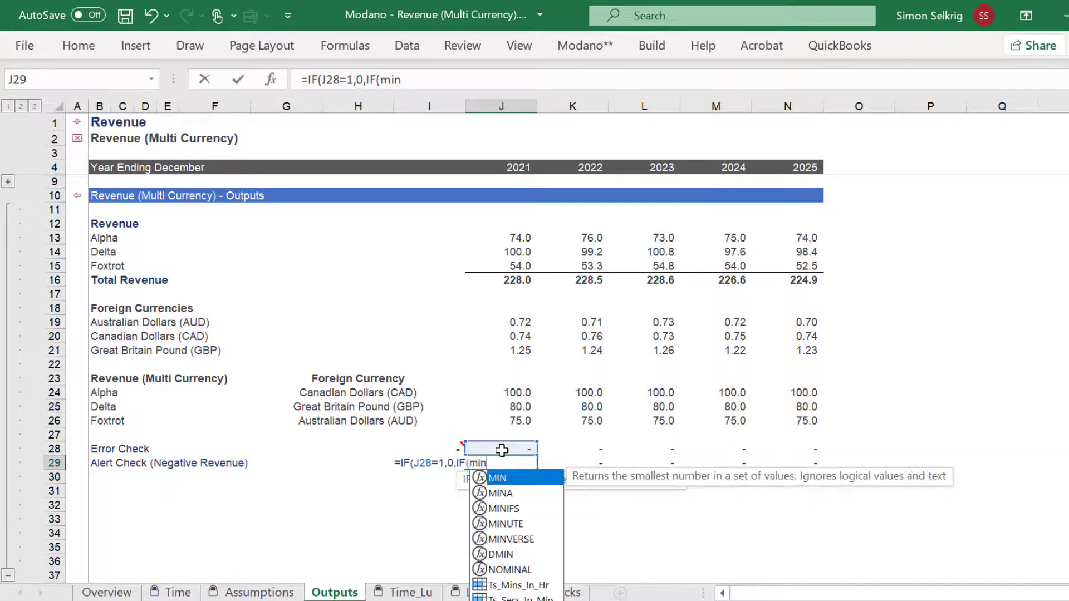
key("Tab")
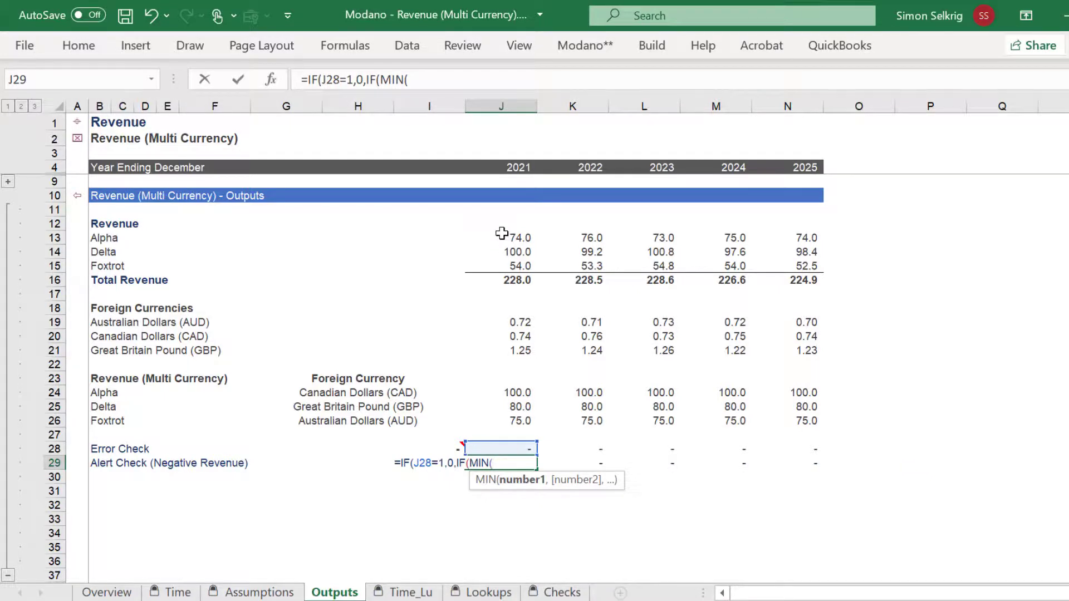
left_click_drag(501, 233, 502, 263)
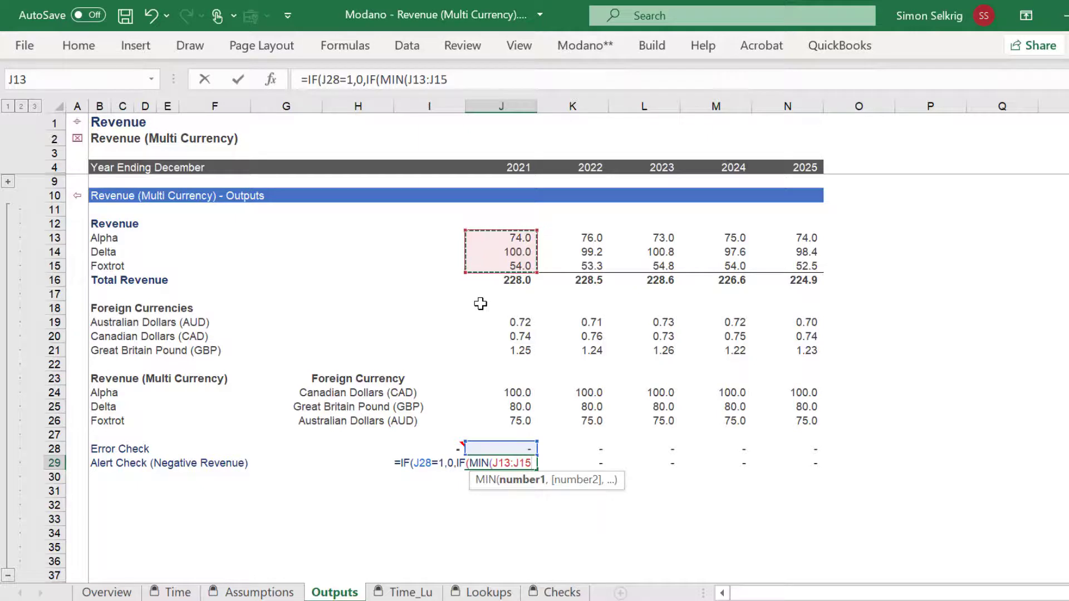
type(")<0")
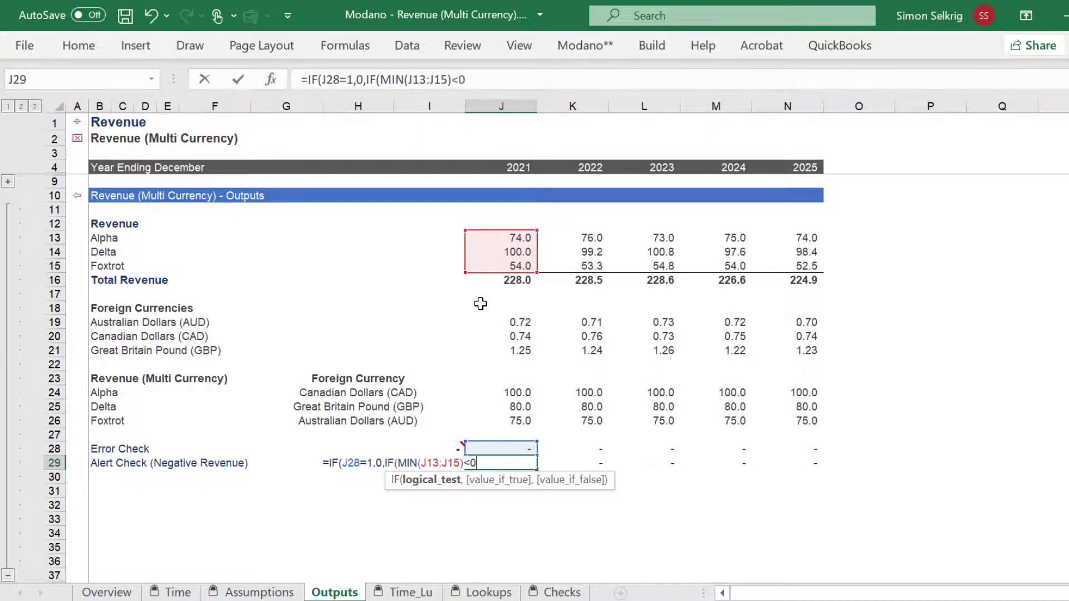
type(",")
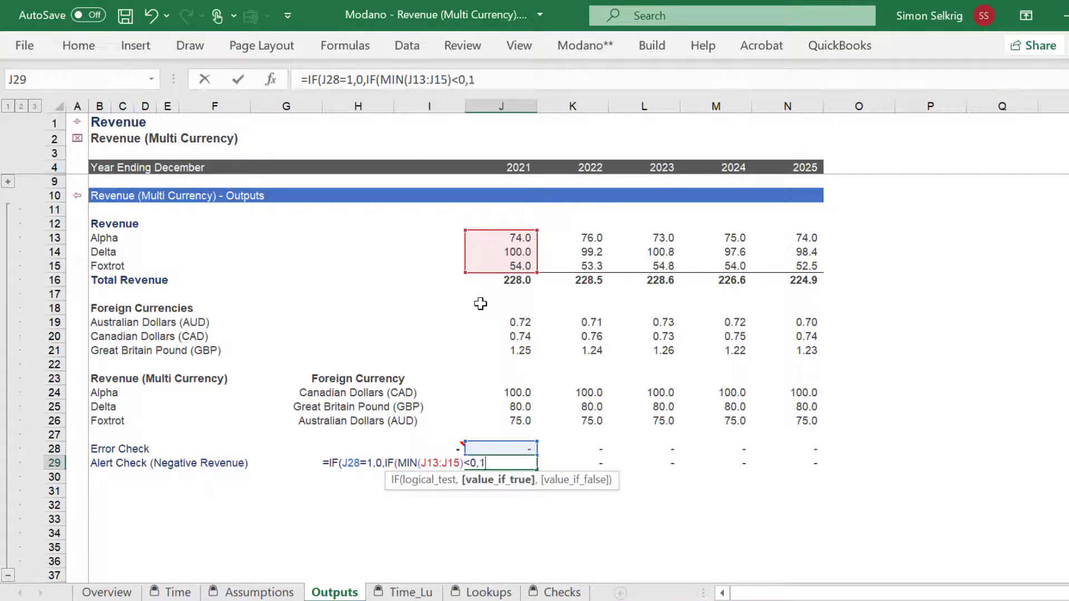
type("1,")
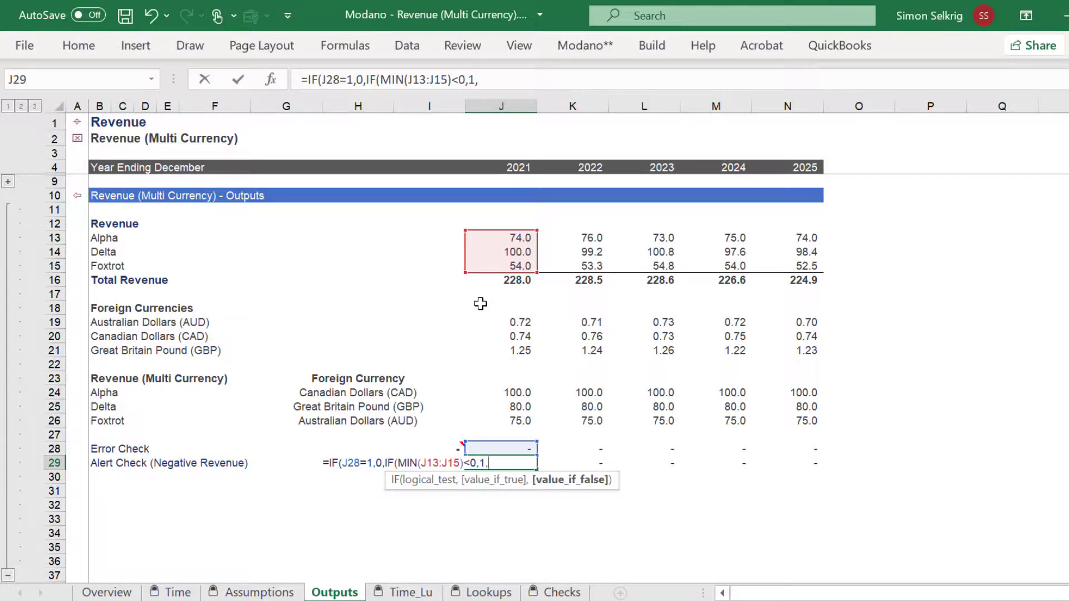
type("0)")
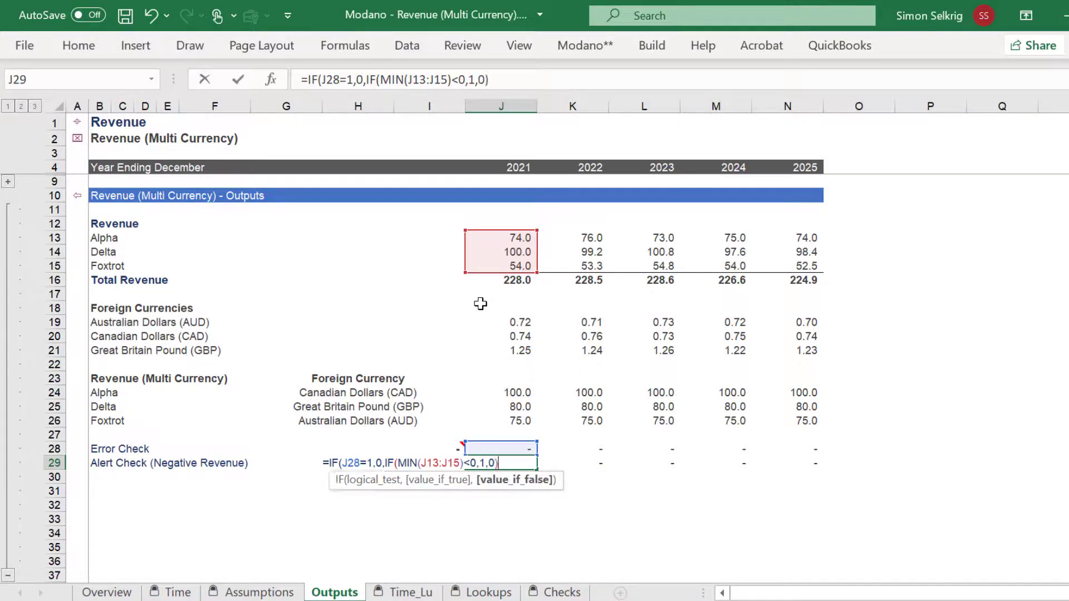
key("Return")
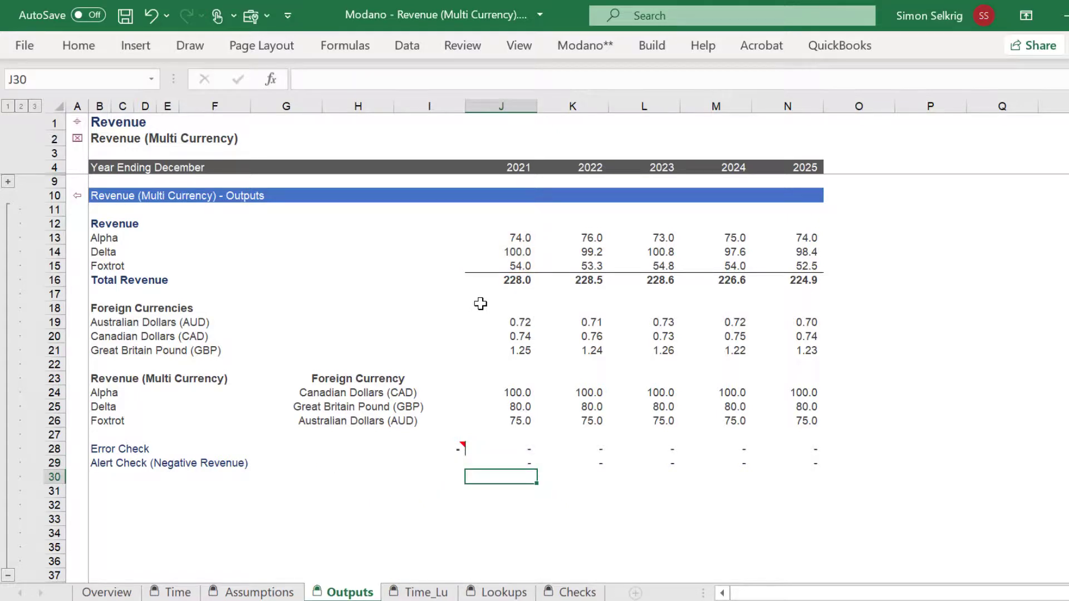
Add a Modano alert check in I29 summing J29:N29, headed by the text of B10, with cell formatting and comment.
key("Up")
key("Left")
left_click(650, 45)
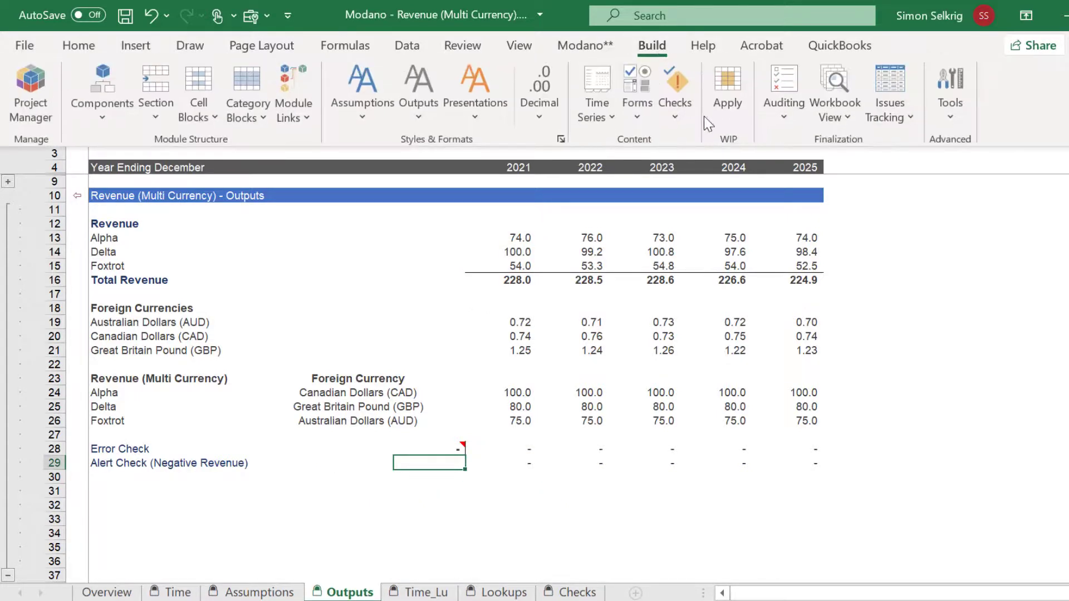
left_click(686, 119)
left_click(697, 198)
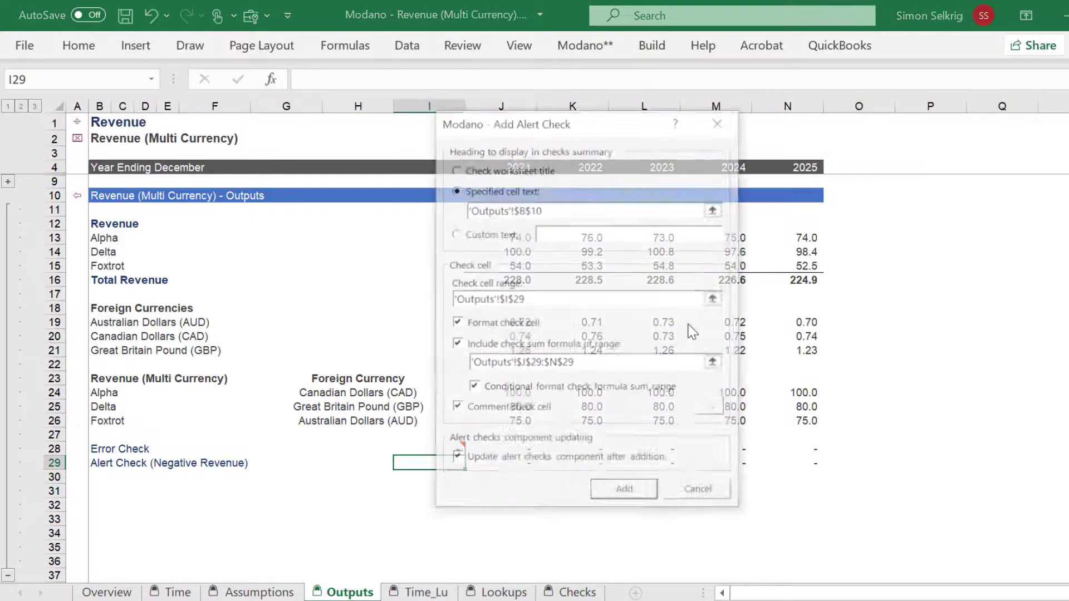
left_click(627, 496)
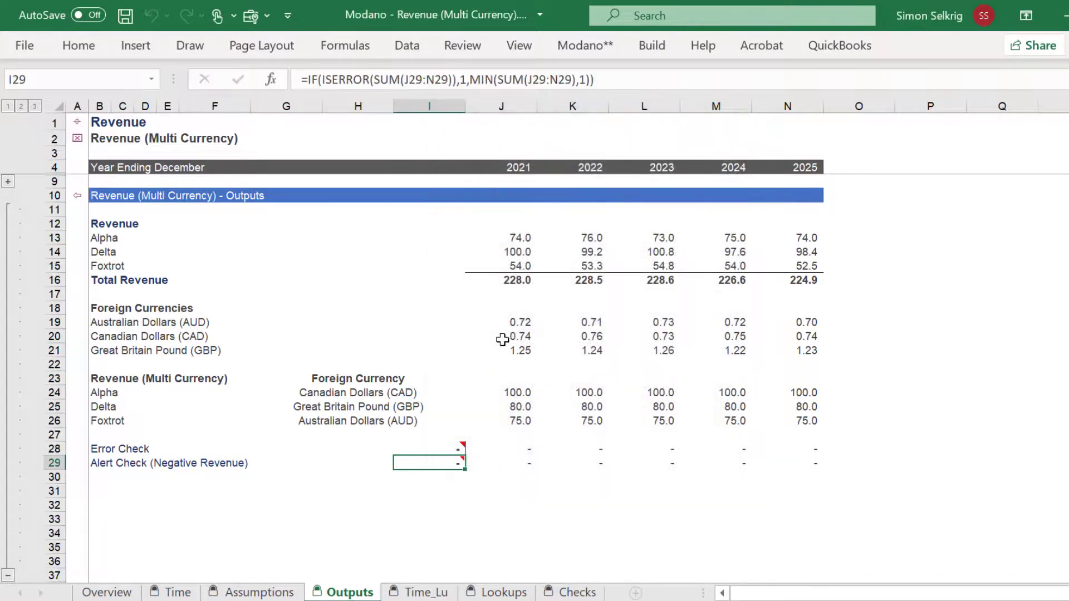
Try appending -100 to the Alpha 2021 revenue formula in J13 to trigger the alert check, and undo it.
left_click(501, 240)
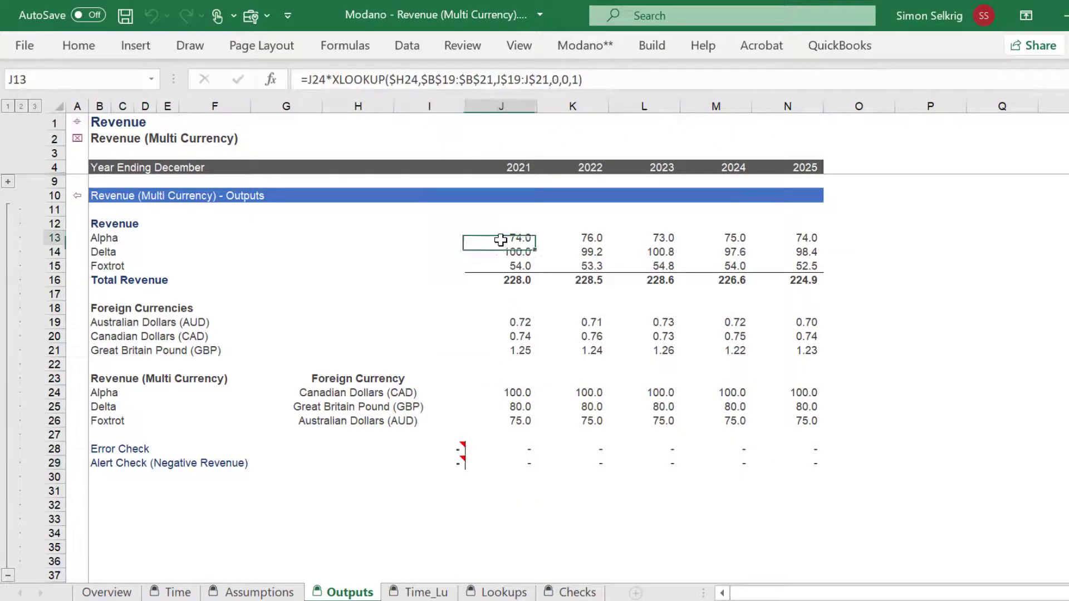
left_click(589, 81)
type("-100")
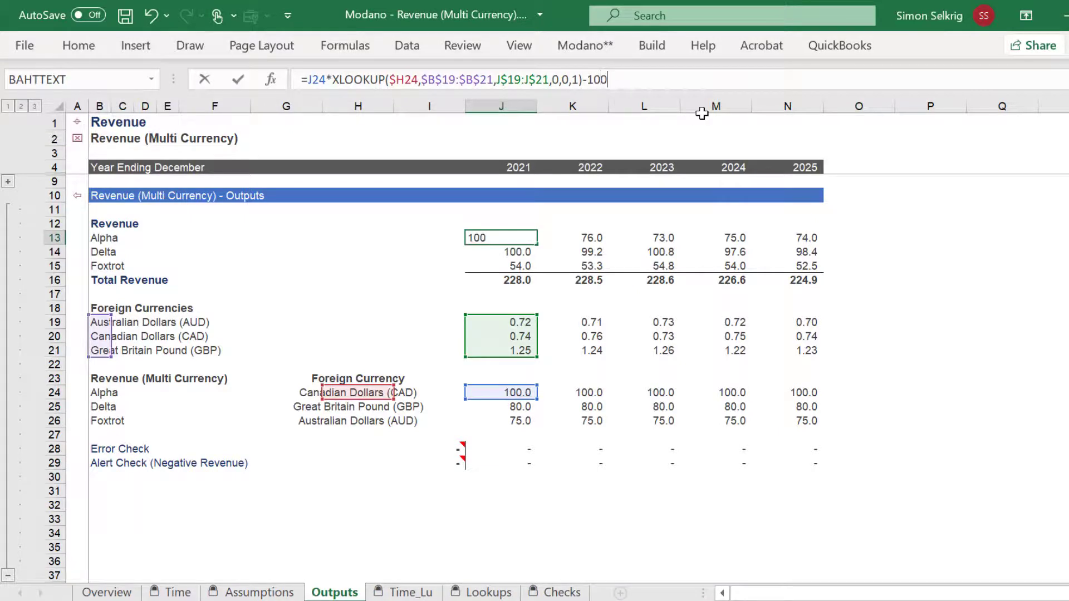
key("Return")
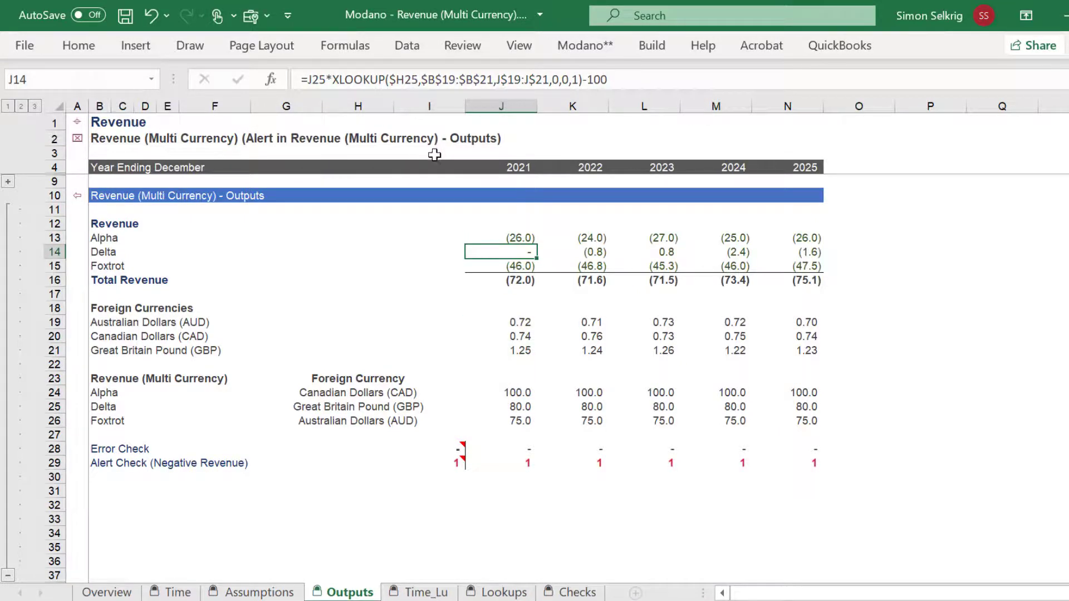
left_click(146, 12)
left_click(500, 462)
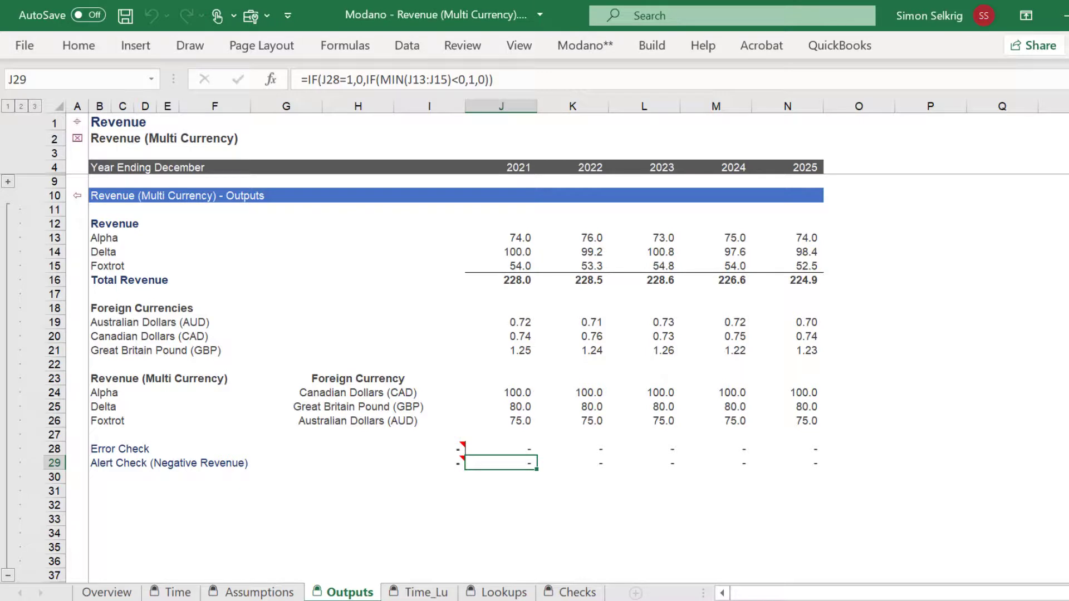
Save the workbook and open the module link-out settings for the revenue category block starting at B13.
left_click(97, 239)
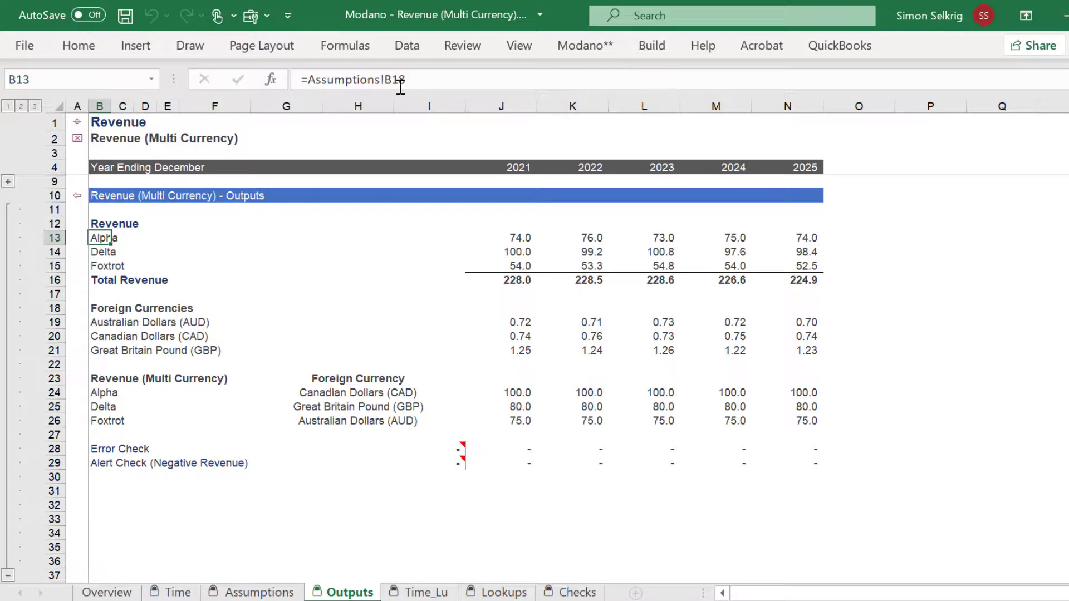
left_click(125, 16)
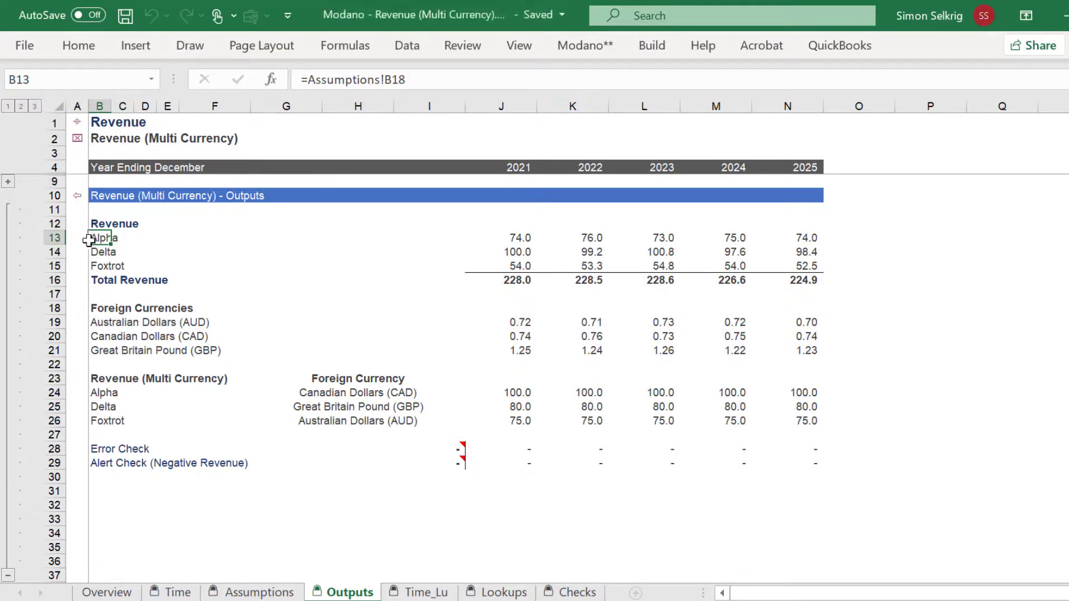
left_click(646, 47)
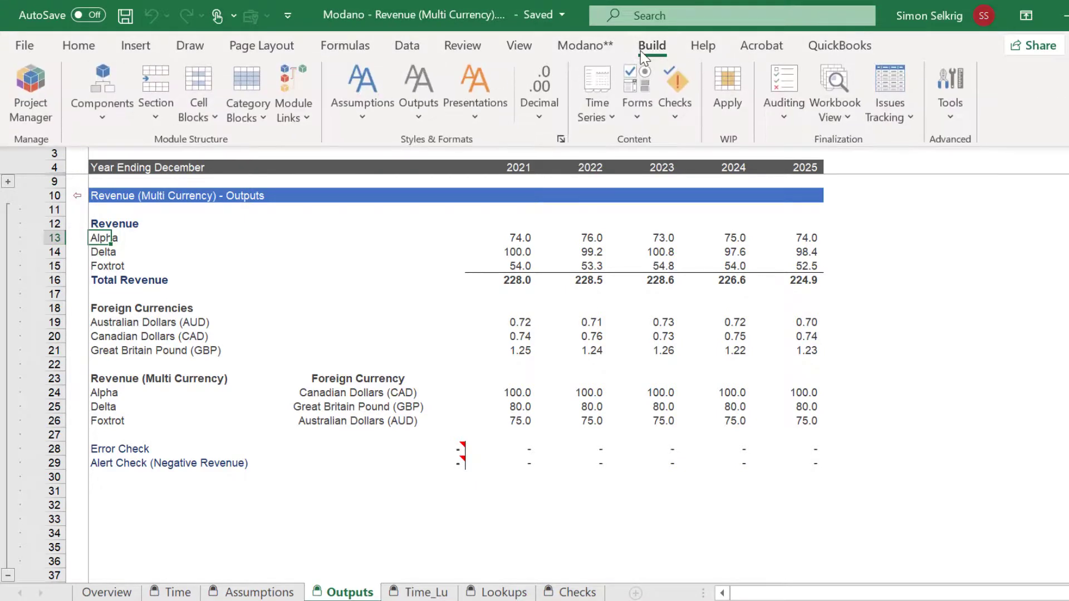
left_click(293, 112)
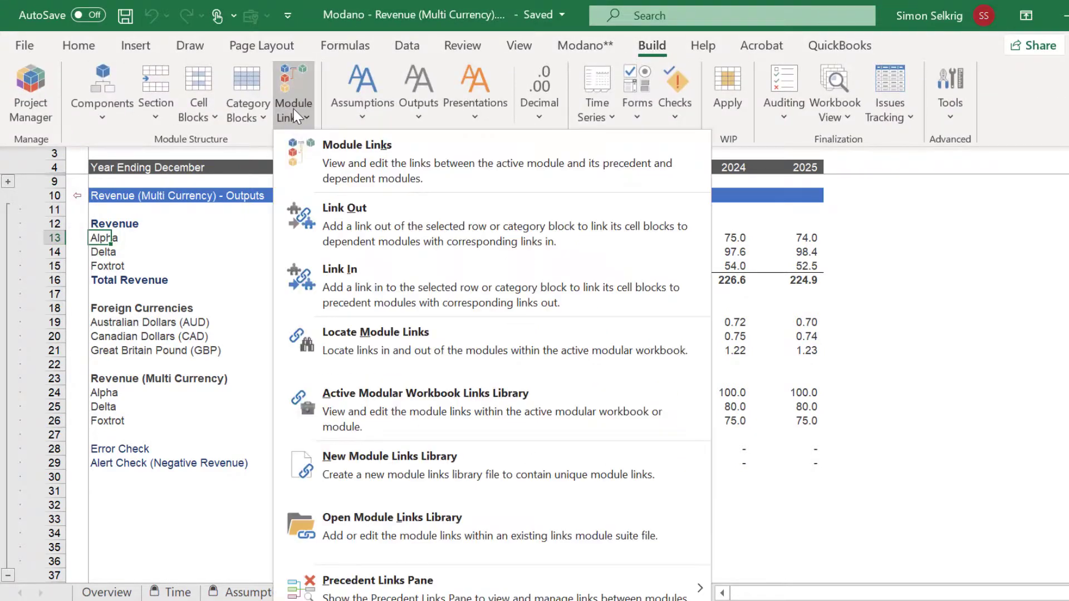
left_click(316, 229)
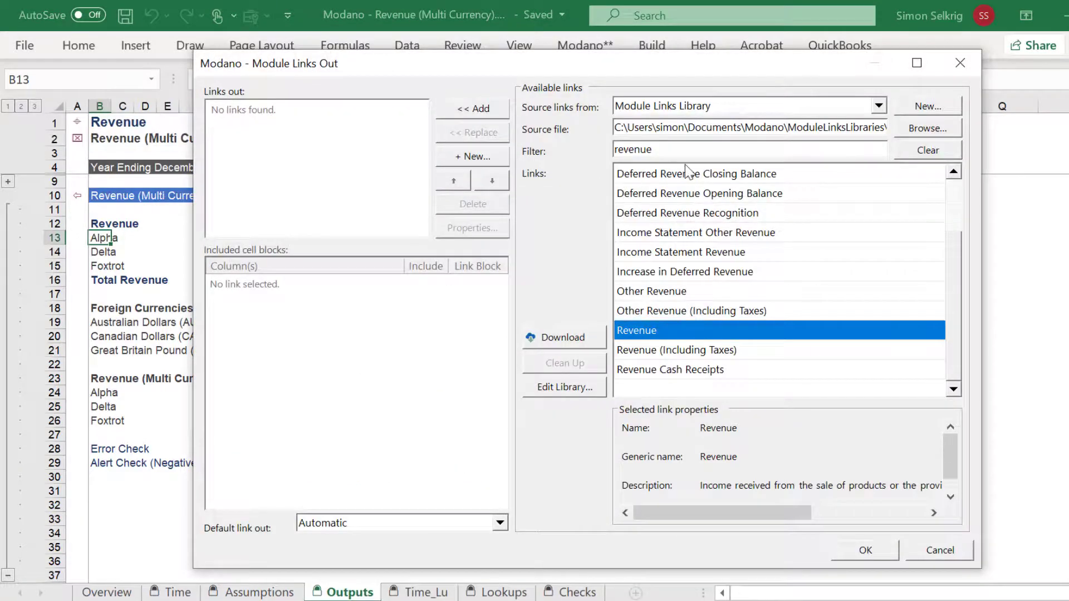
Download the Financial Modeling module links library.
left_click(597, 341)
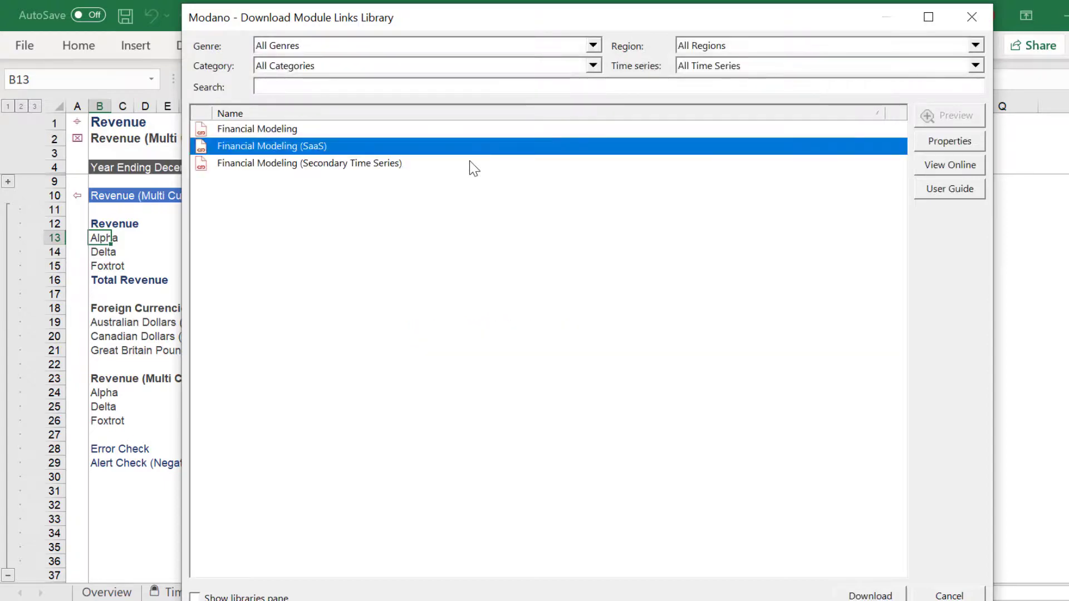
left_click(621, 132)
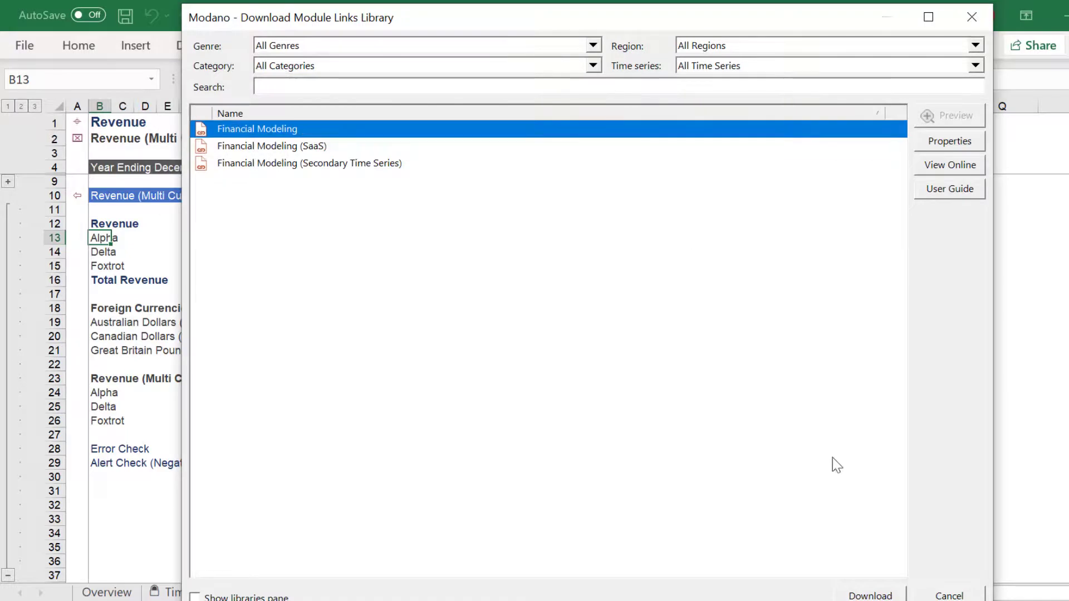
left_click(889, 596)
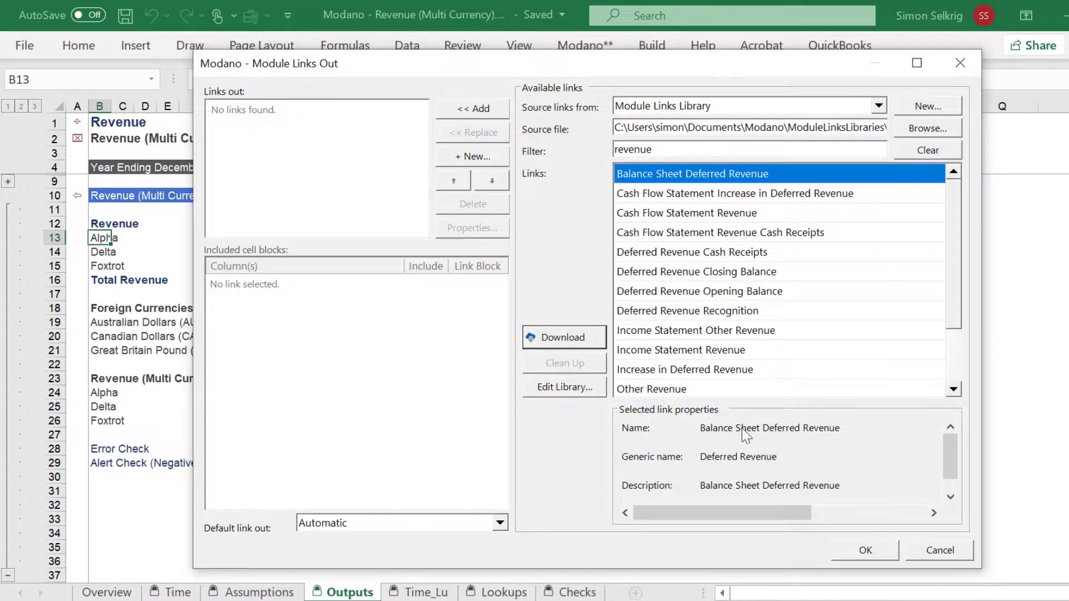
Add the library's Revenue link as a module link out for the revenue category block and save the workbook.
left_click(955, 358)
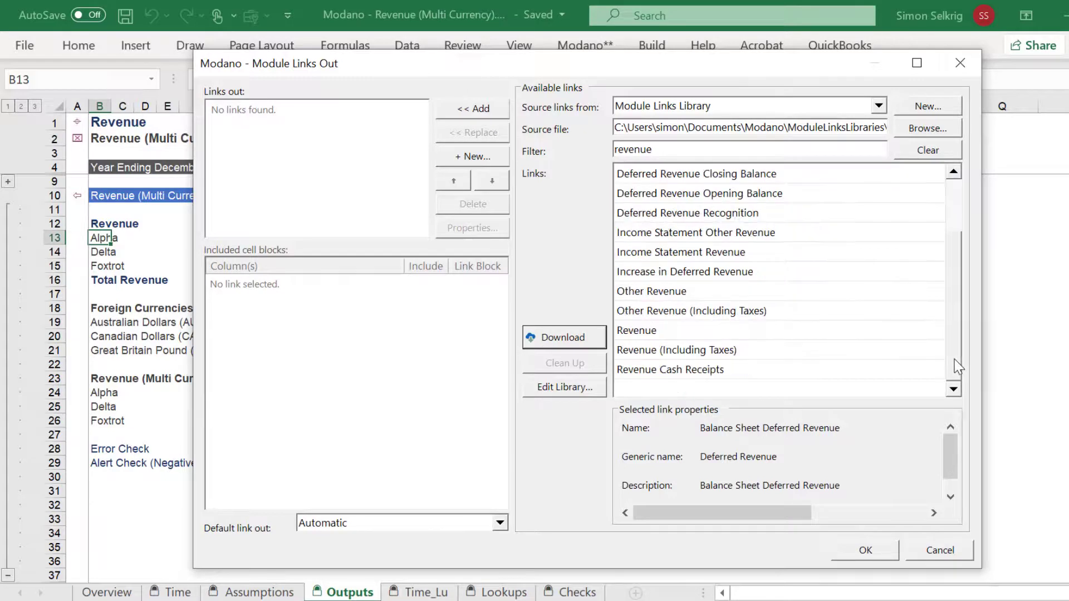
left_click(679, 330)
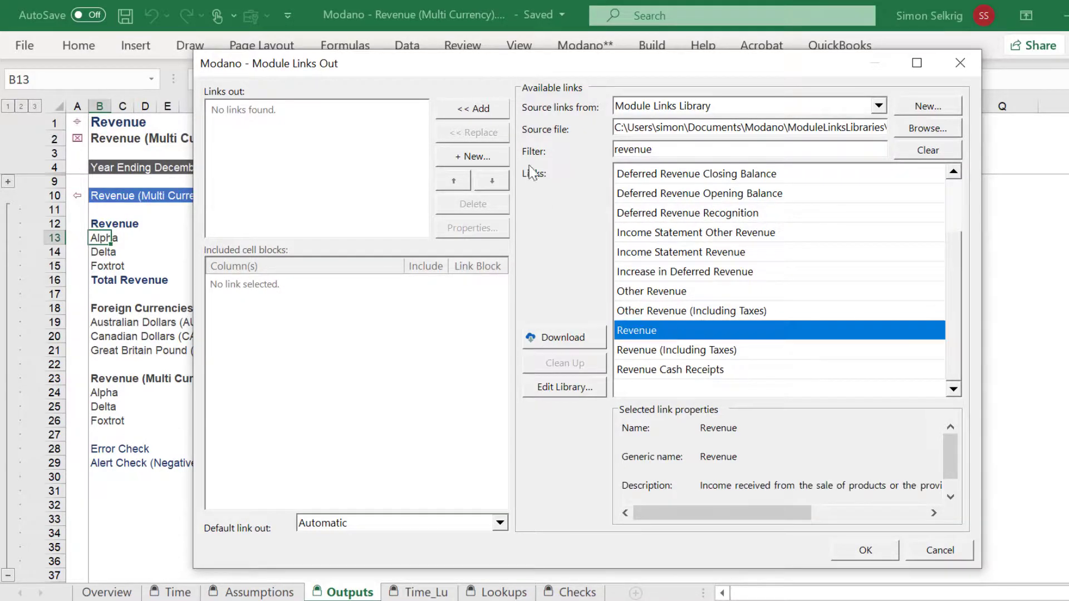
left_click(482, 111)
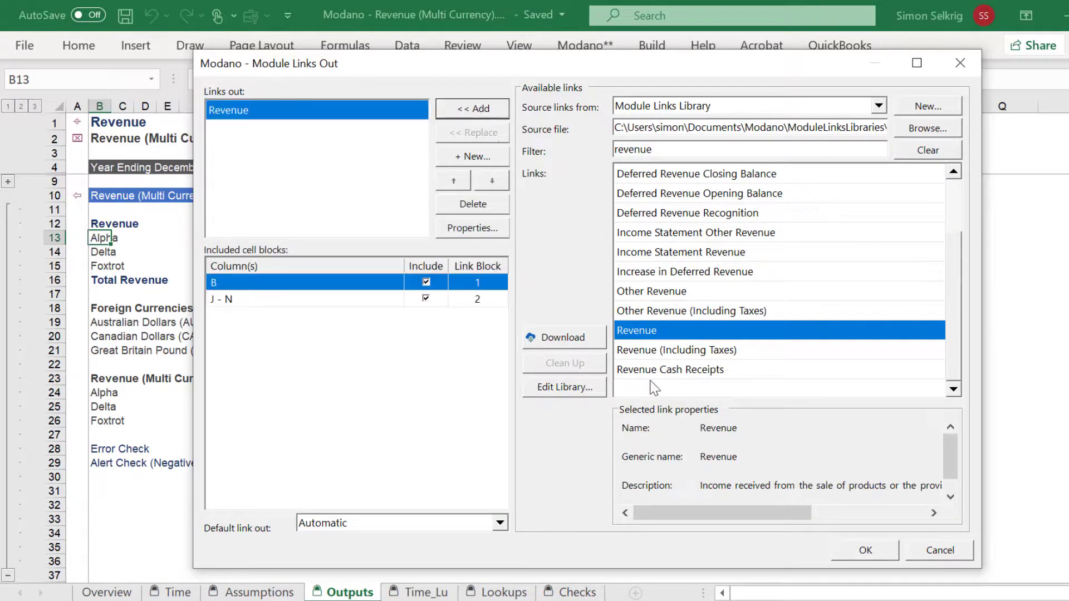
left_click(852, 554)
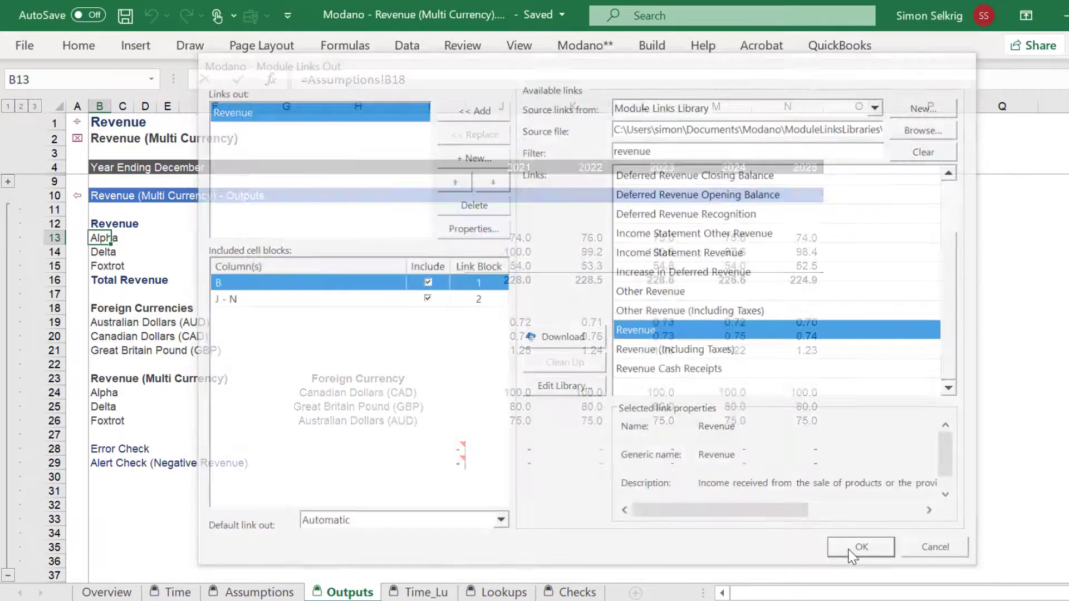
left_click(125, 15)
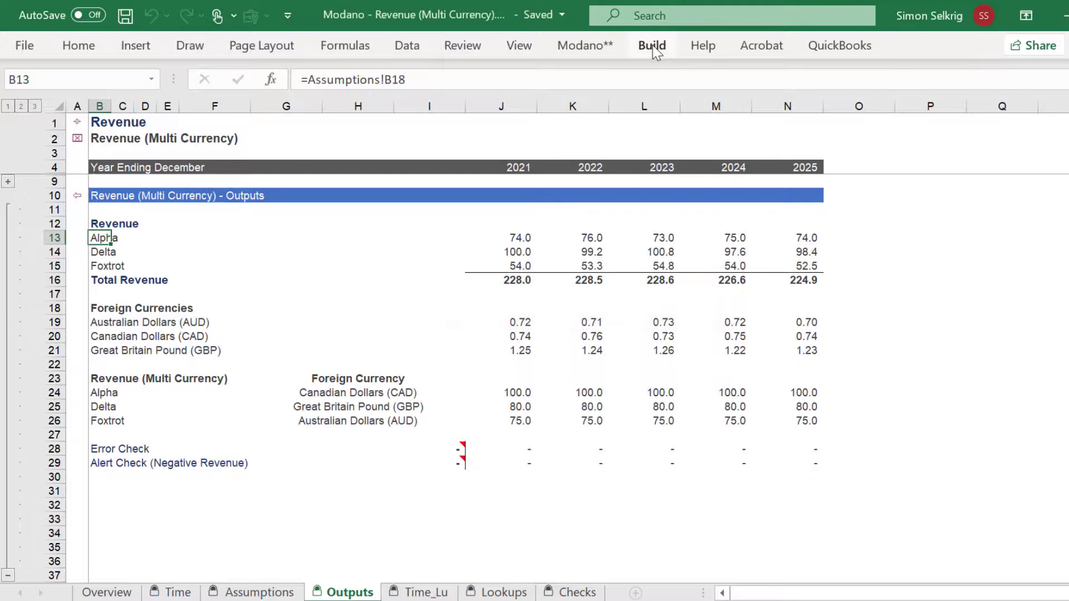
Run a Module Content Report on the active modules workbook with the default report items.
left_click(653, 44)
left_click(780, 118)
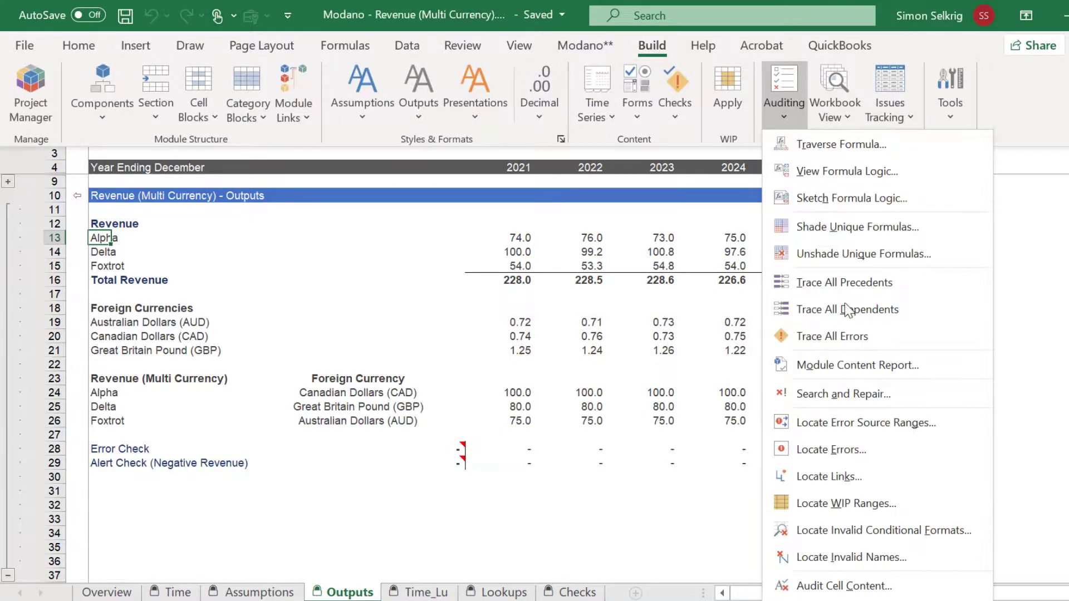
left_click(851, 378)
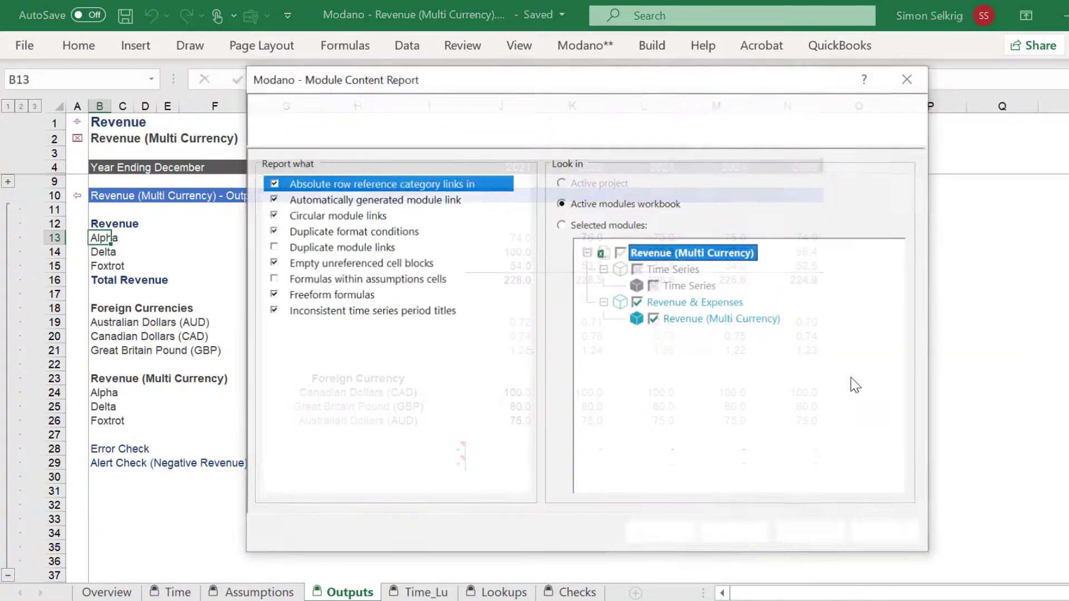
left_click(734, 533)
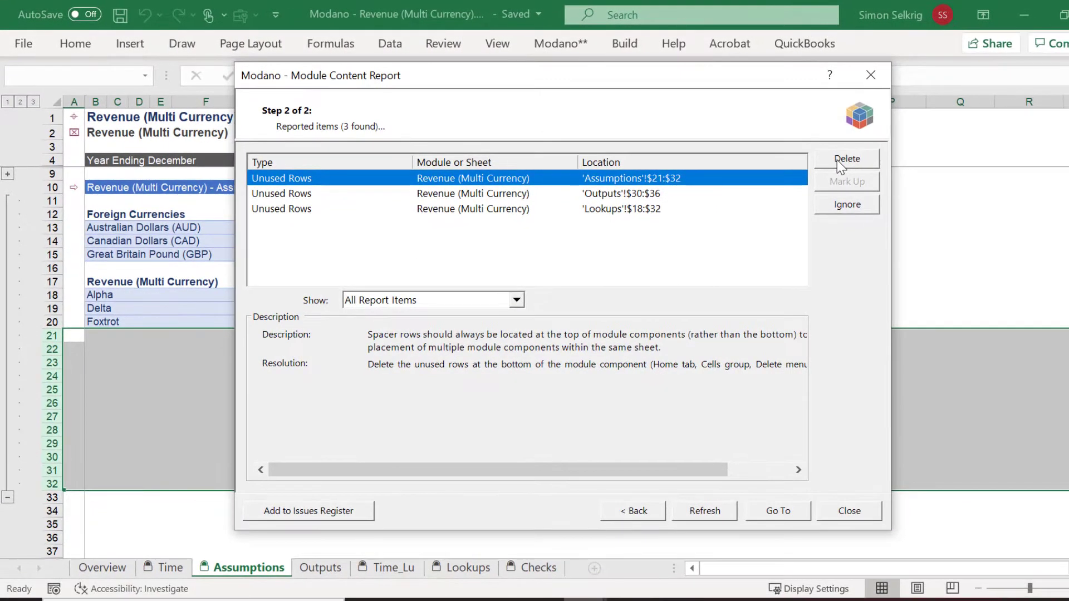
Delete the reported unused rows 21:32 in Assumptions, 30:36 in Outputs and 18:32 in Lookups, and close the report.
left_click_drag(699, 84, 881, 99)
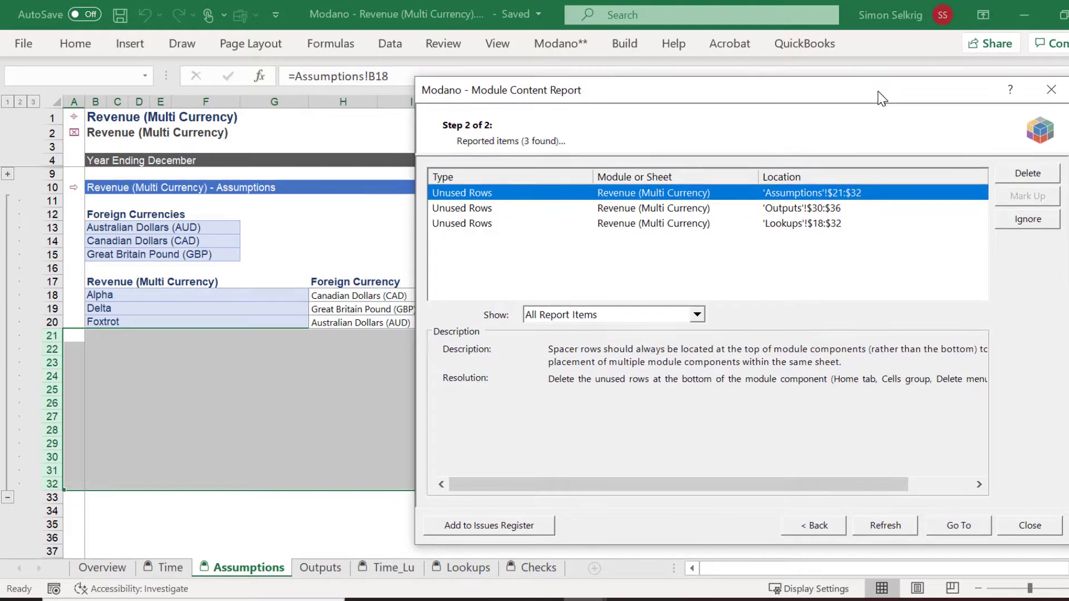
left_click(1001, 176)
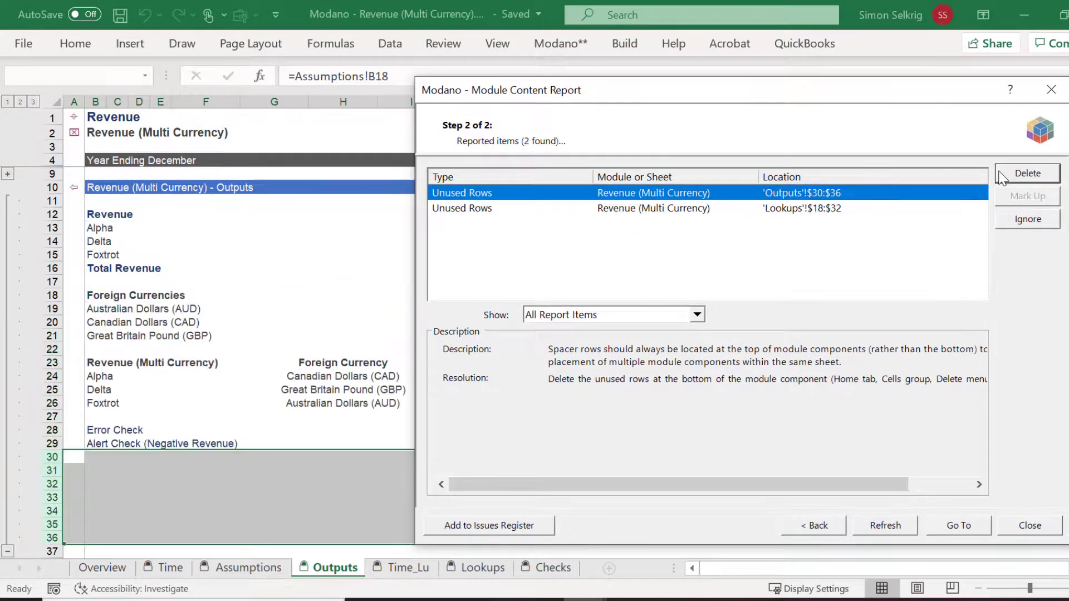
left_click(1000, 176)
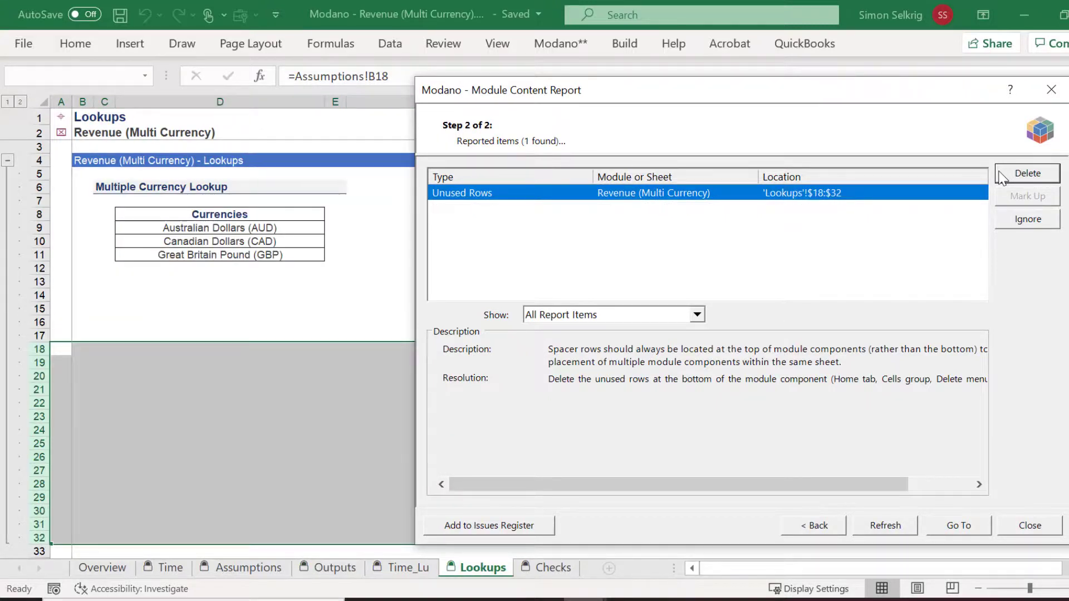
left_click(1001, 176)
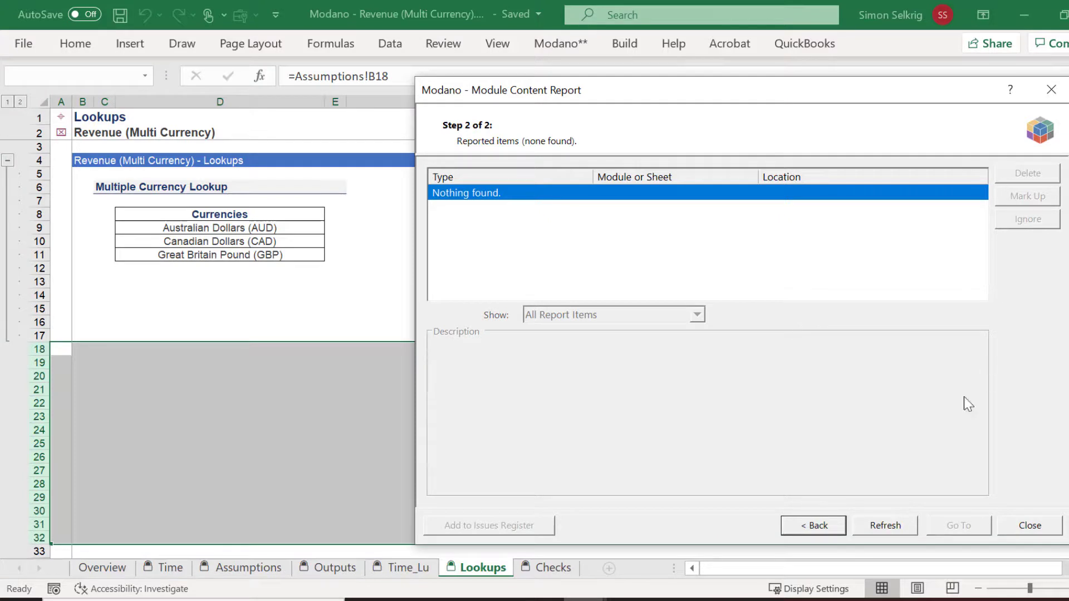
left_click(1032, 526)
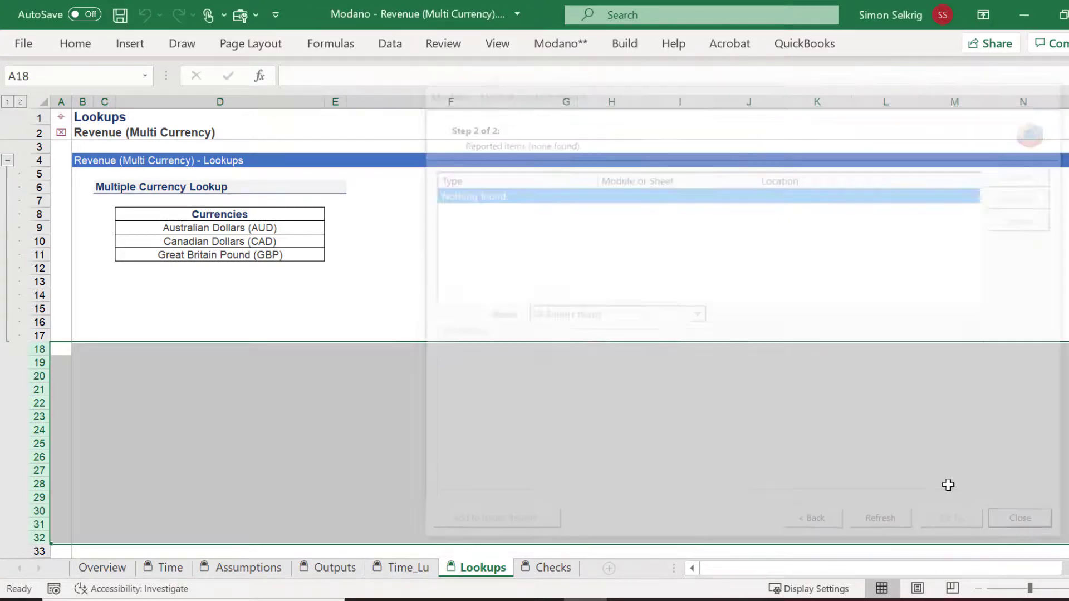
Clear the row selection on the Lookups sheet, select B1 on the Assumptions sheet, and save the module.
left_click(171, 271)
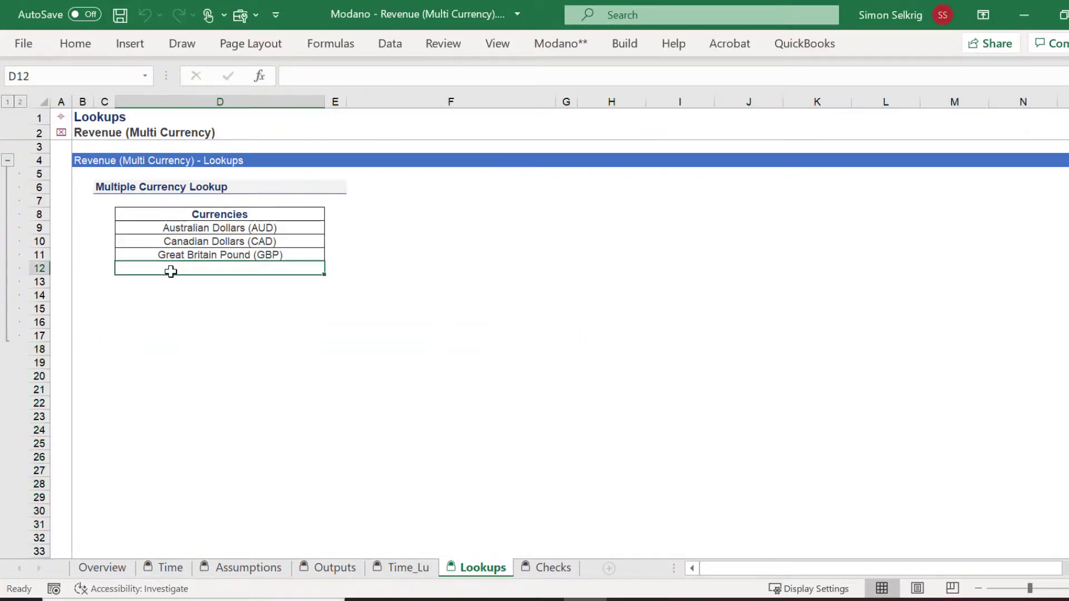
left_click(262, 569)
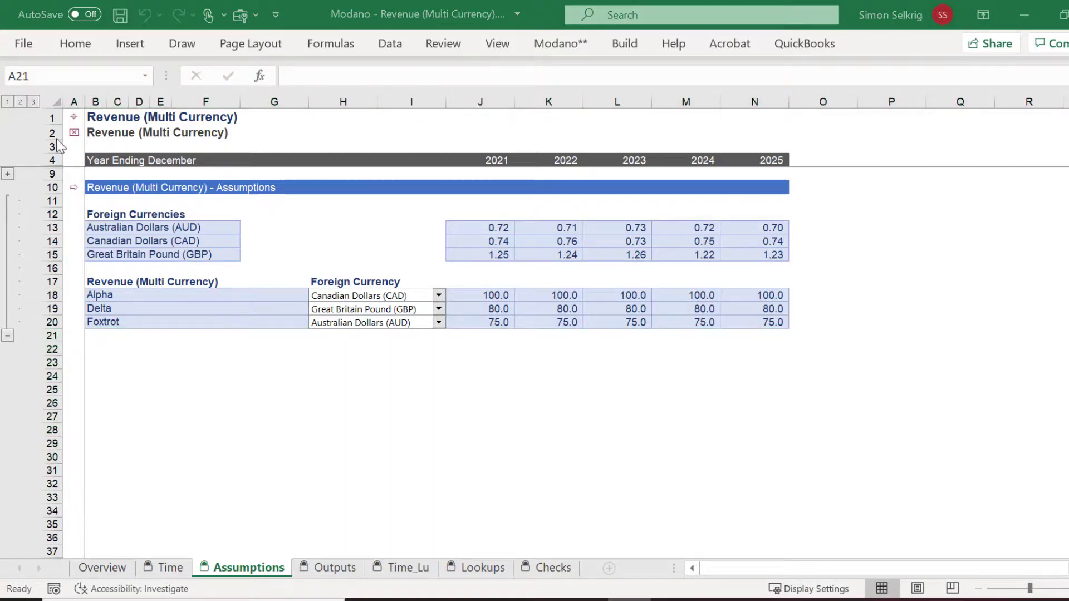
left_click(103, 125)
left_click(90, 113)
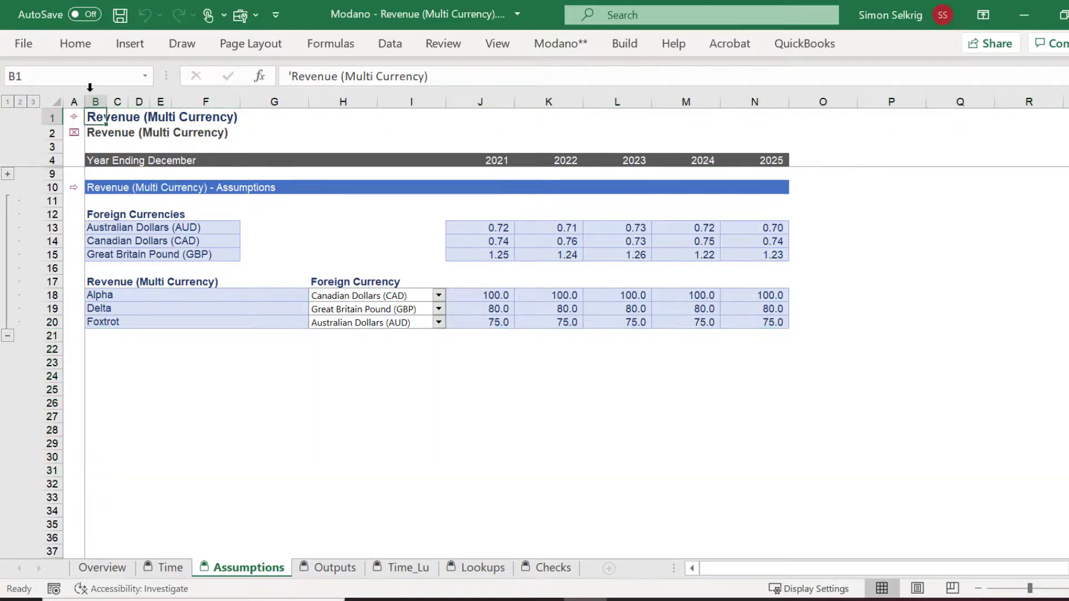
left_click(120, 15)
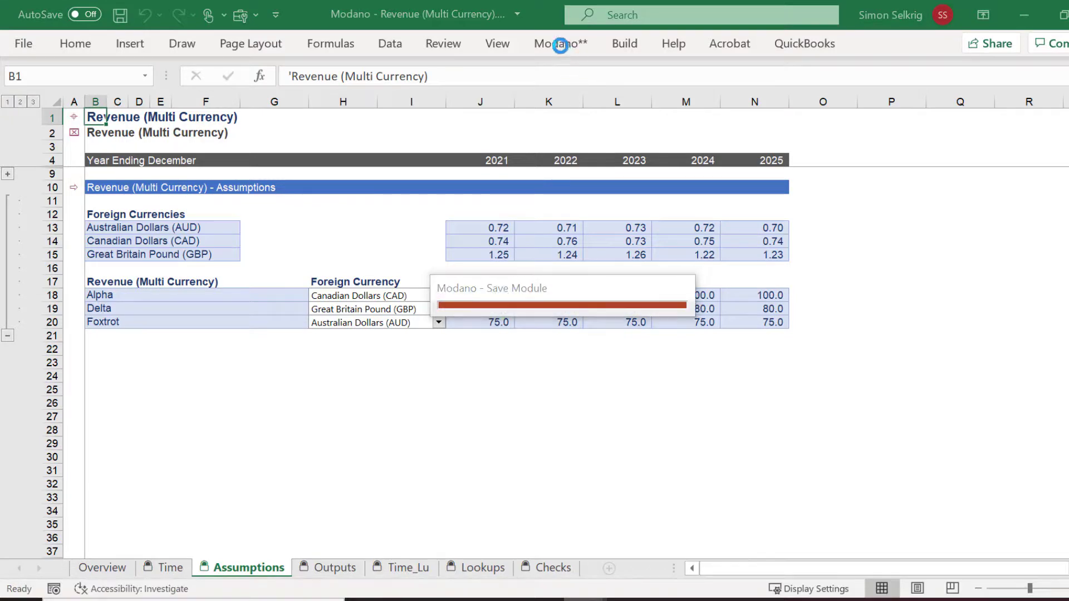
Start inserting a module from the web, converting the module to a modular workbook and saving it as Revenue (Multi Currency).modm.xlsb.
left_click(560, 45)
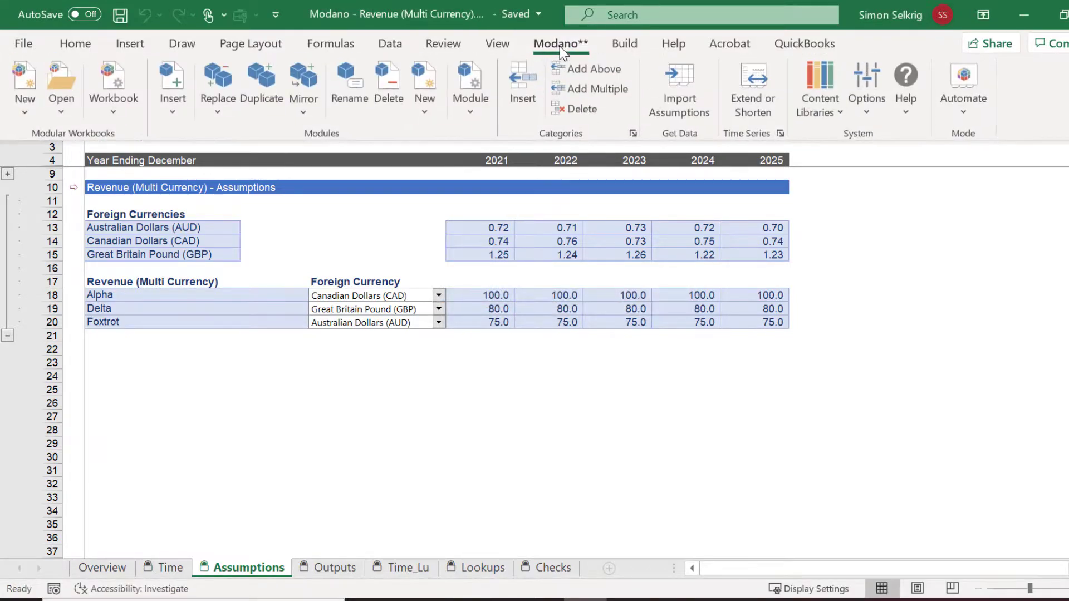
left_click(174, 118)
left_click(180, 146)
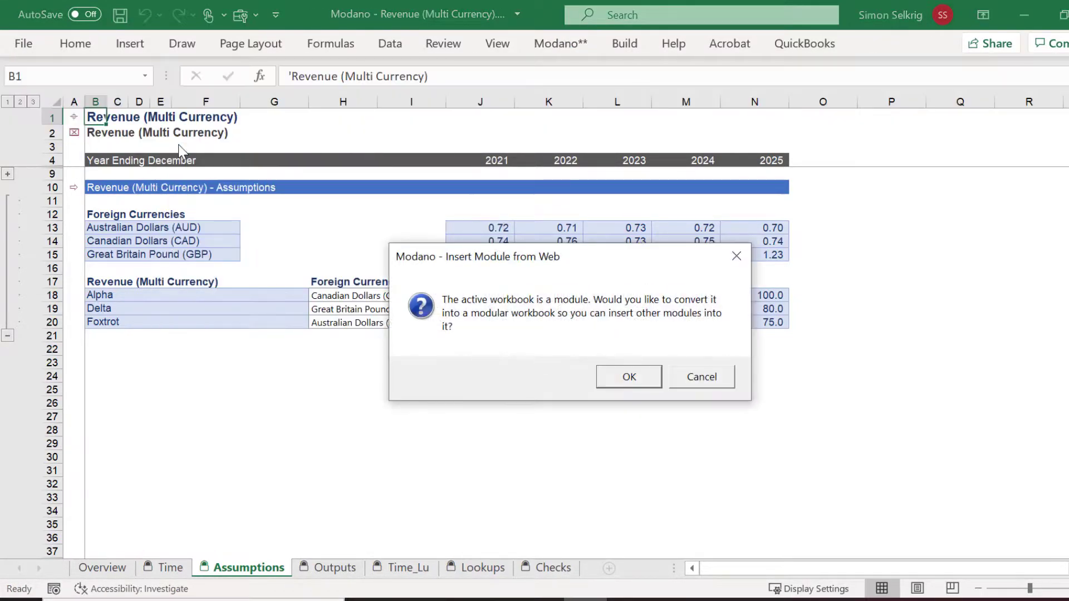
left_click(617, 384)
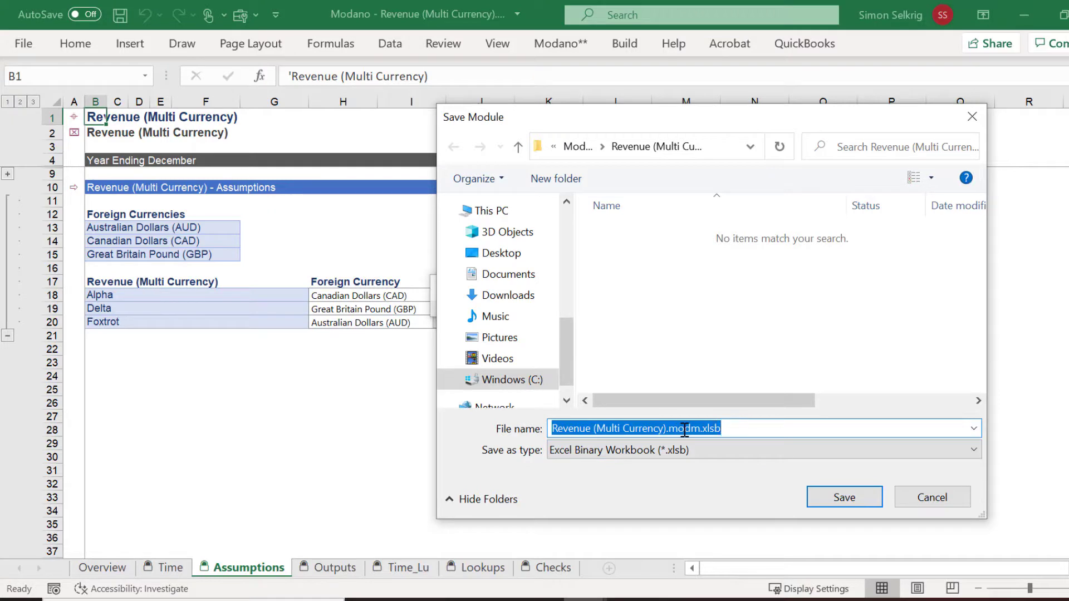
left_click(844, 496)
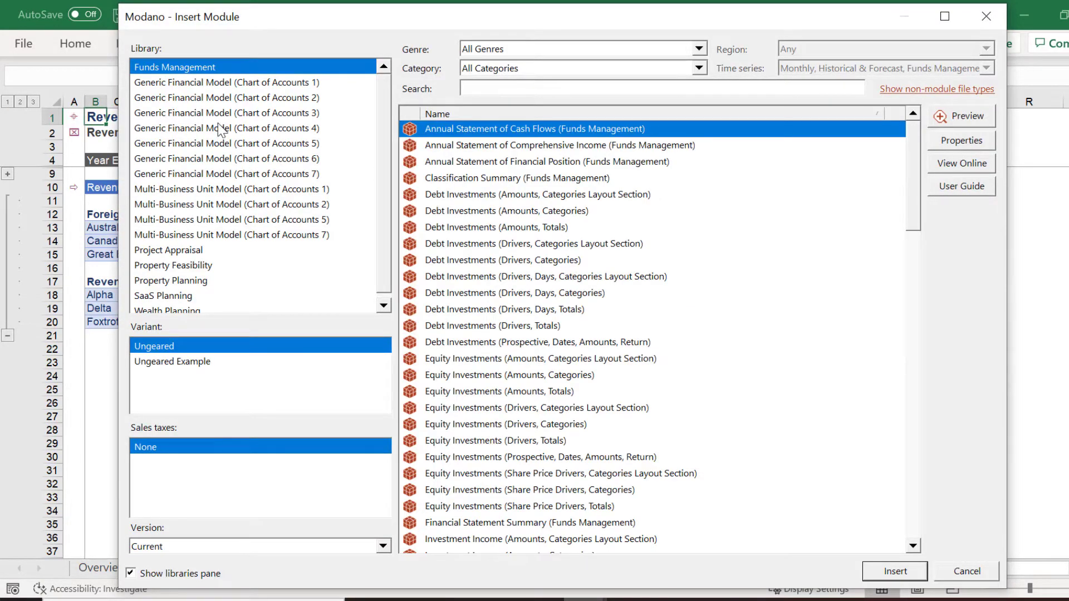
Search the Generic Financial Model (Chart of Accounts 2) library for "income" and insert the Income Statement module.
left_click(215, 97)
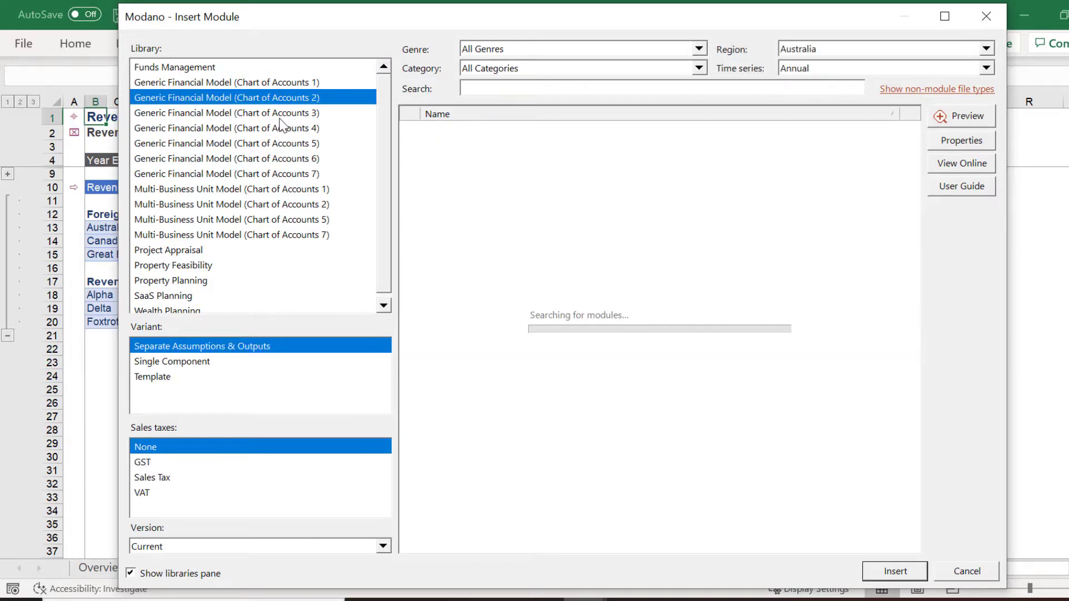
left_click(494, 88)
type("income")
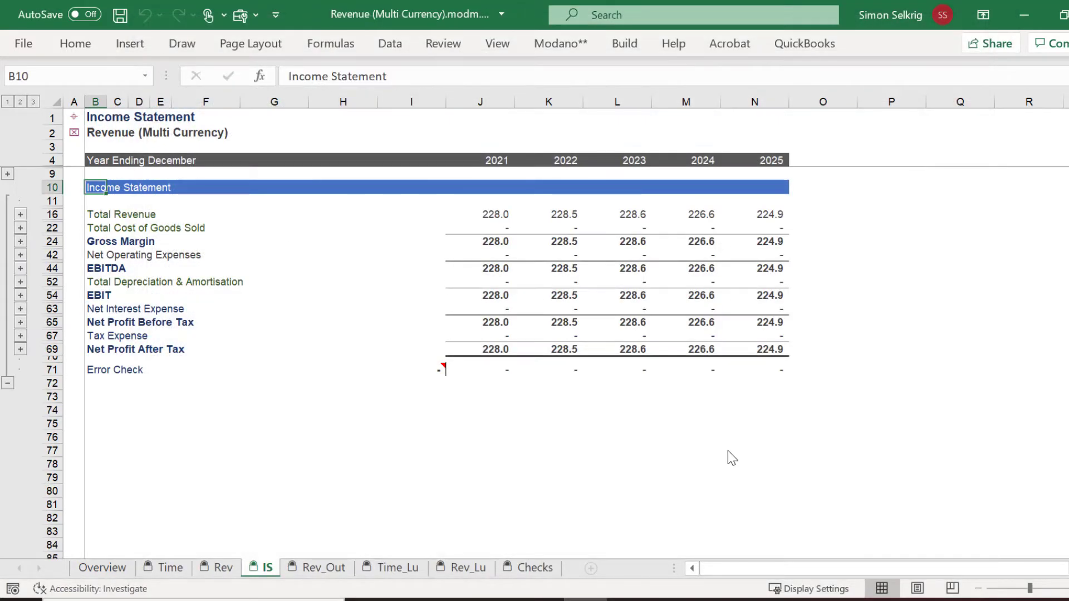
Expand Total Revenue on the IS sheet and trace the Alpha 2021 value in J13 to its source formula on Rev_Out.
left_click(490, 214)
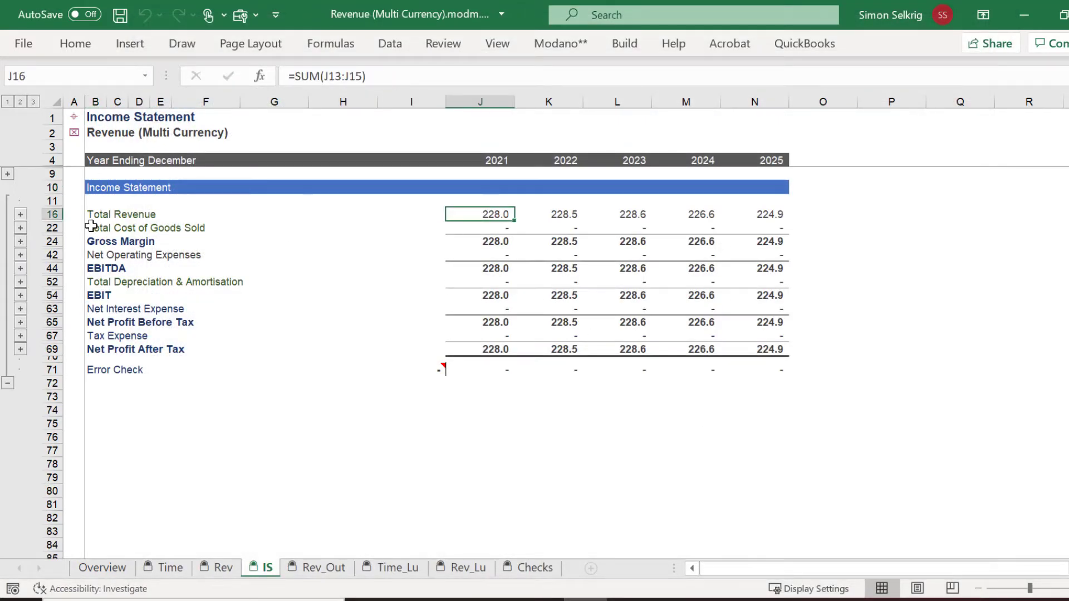
left_click(20, 215)
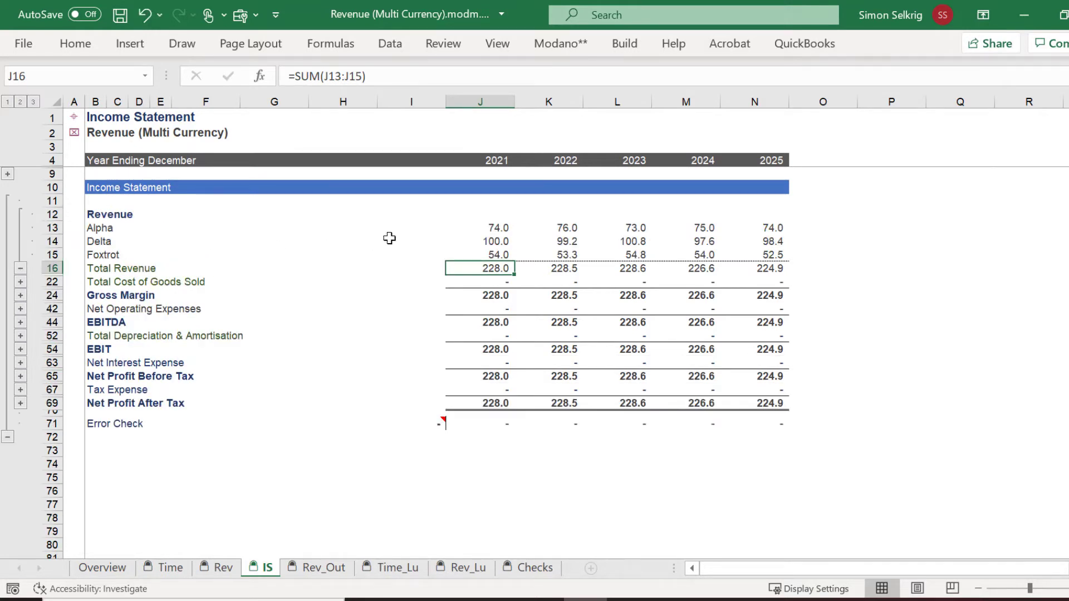
left_click(477, 228)
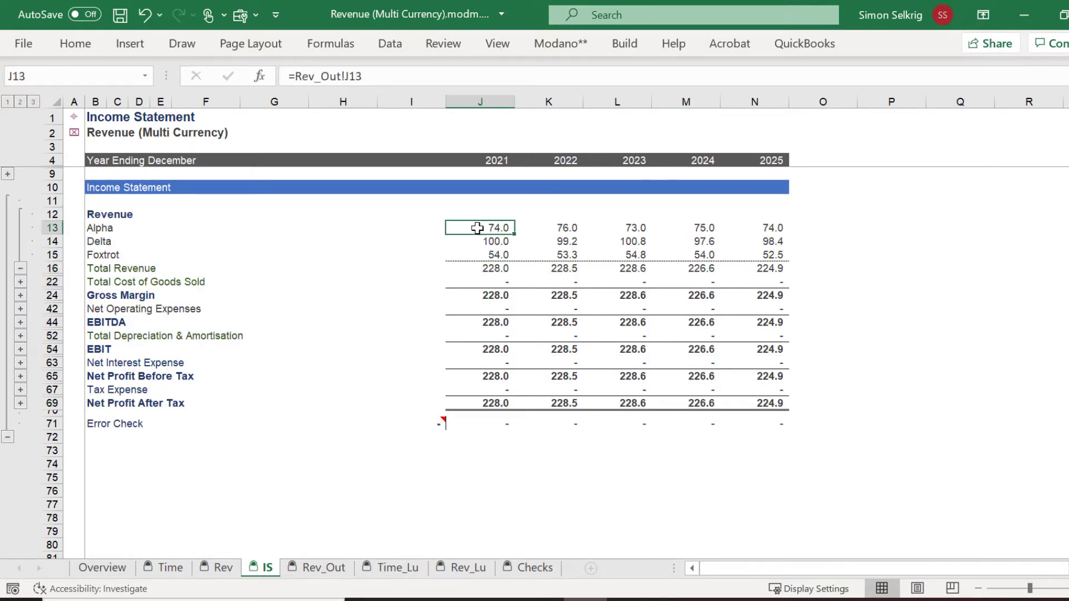
left_click(316, 568)
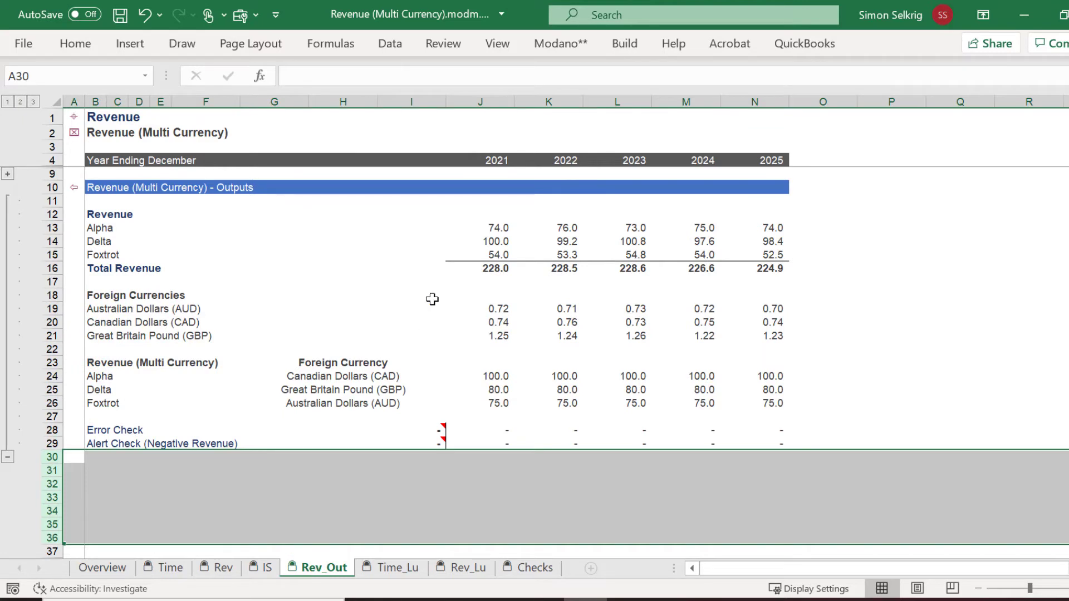
left_click(486, 229)
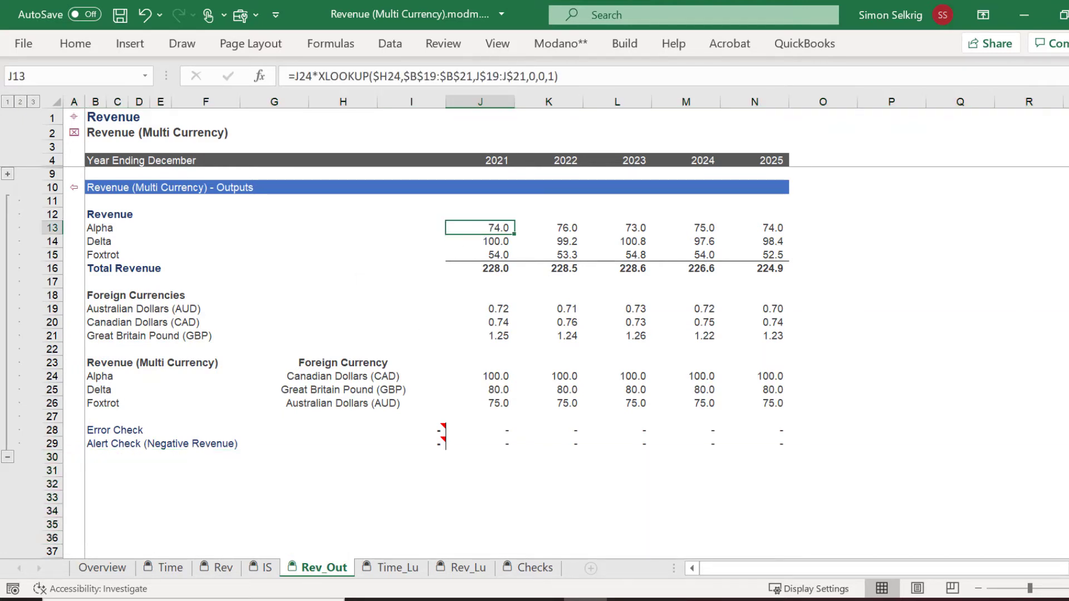